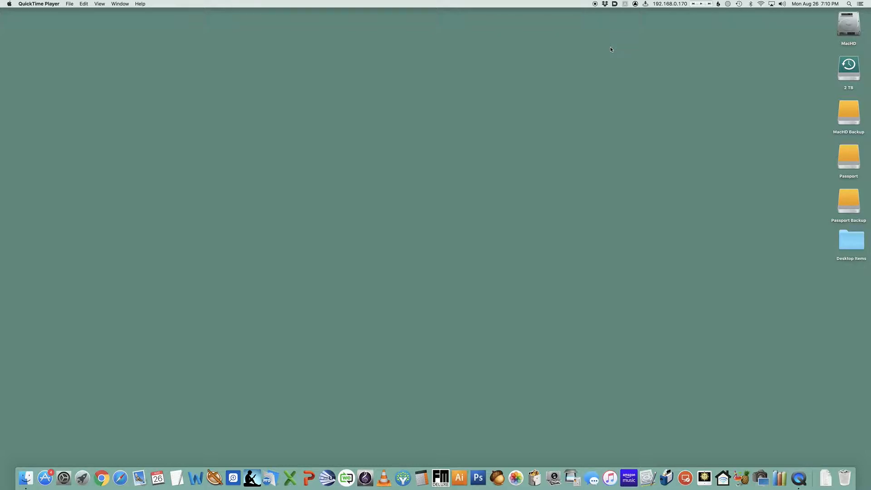
Adjust the system output volume from the sound menu
click(783, 4)
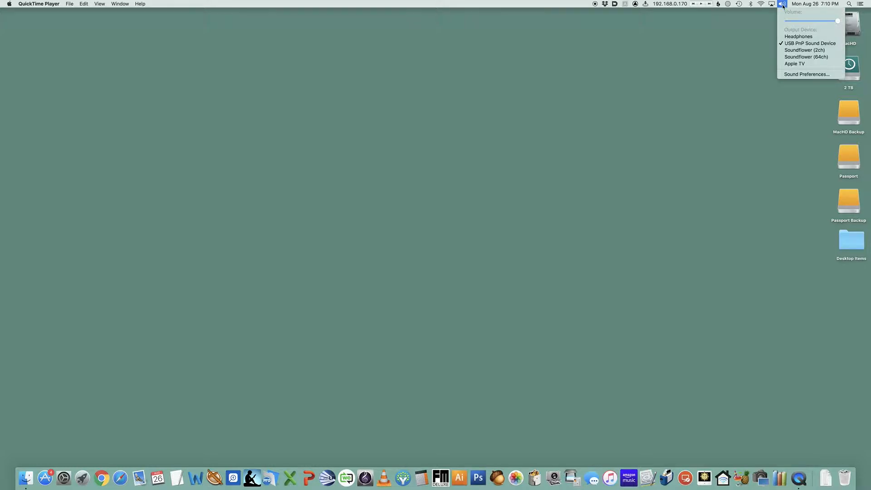
click(815, 22)
click(656, 87)
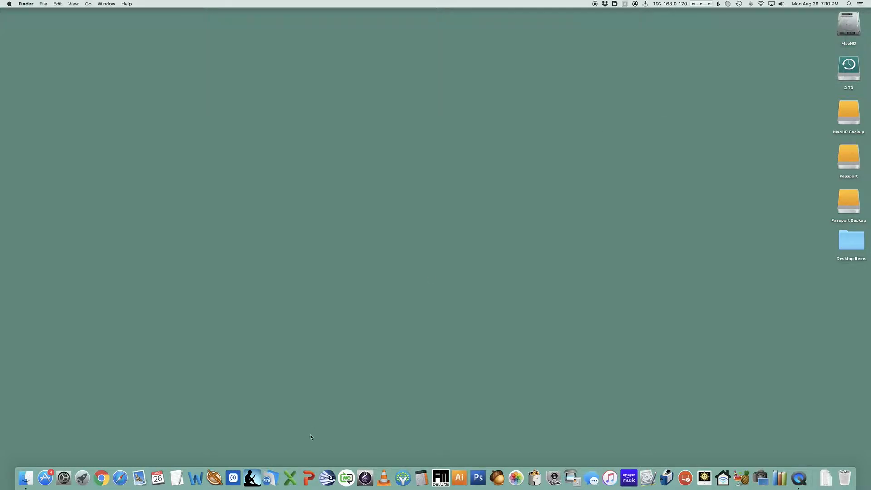
Launch Safari
click(119, 484)
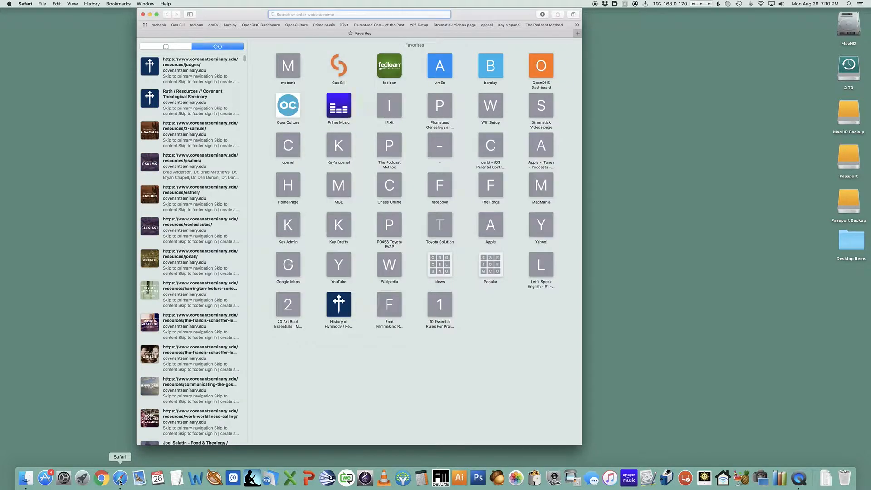
text(worship)
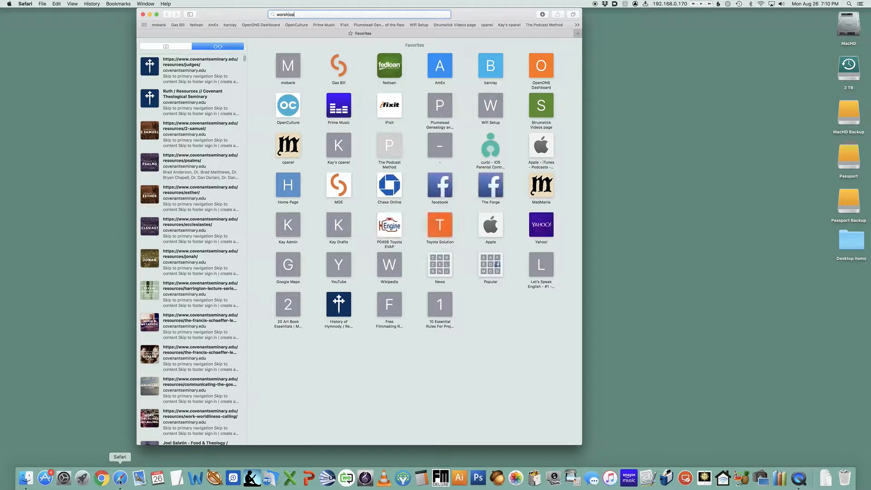
text(trac.c)
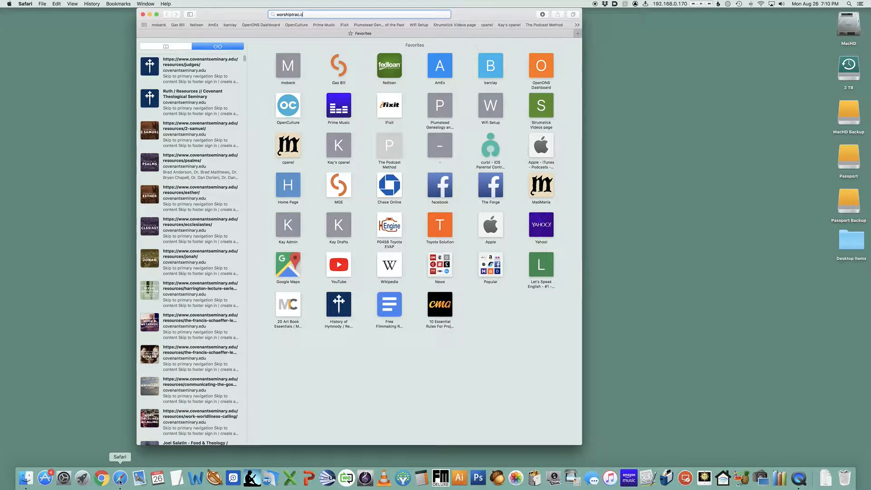
key(Escape)
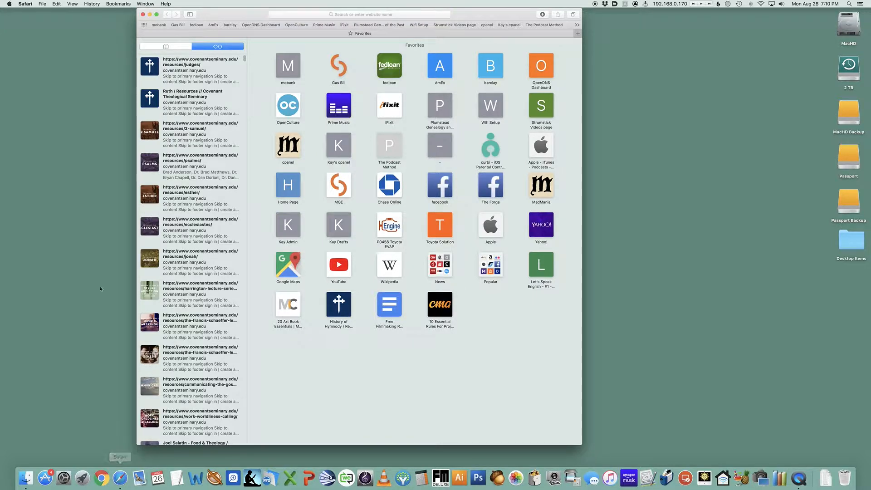
Go to worshiptrac.com
drag(246, 15, 109, 3)
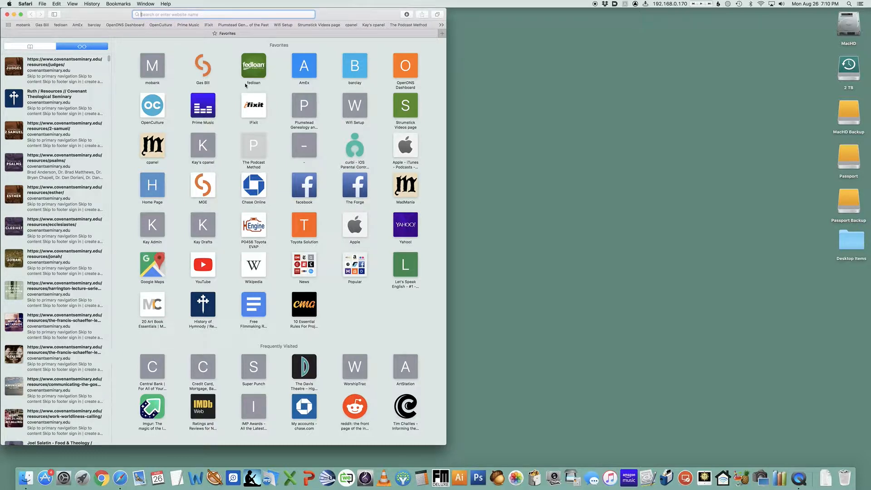
text(worshiptrac.com)
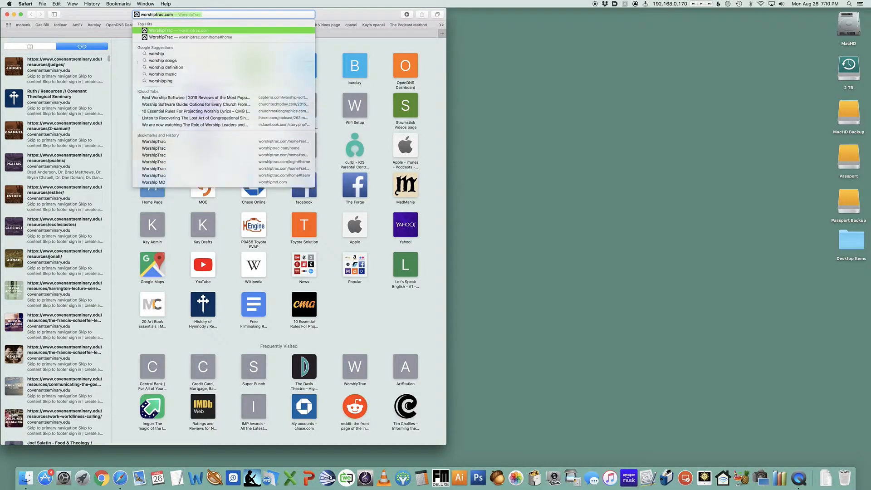
key(Return)
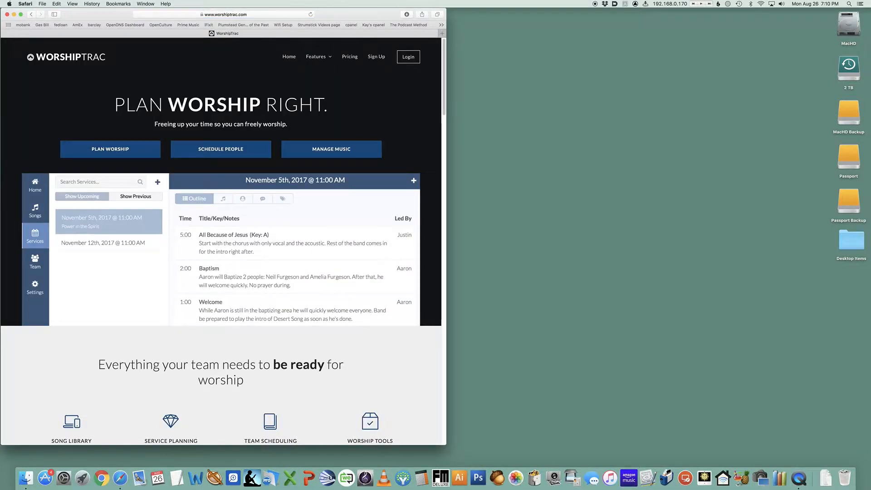
Open hymnary.org in a new tab and place it in its own window beside WorshipTrac
key(super+t)
text(hymnary.org)
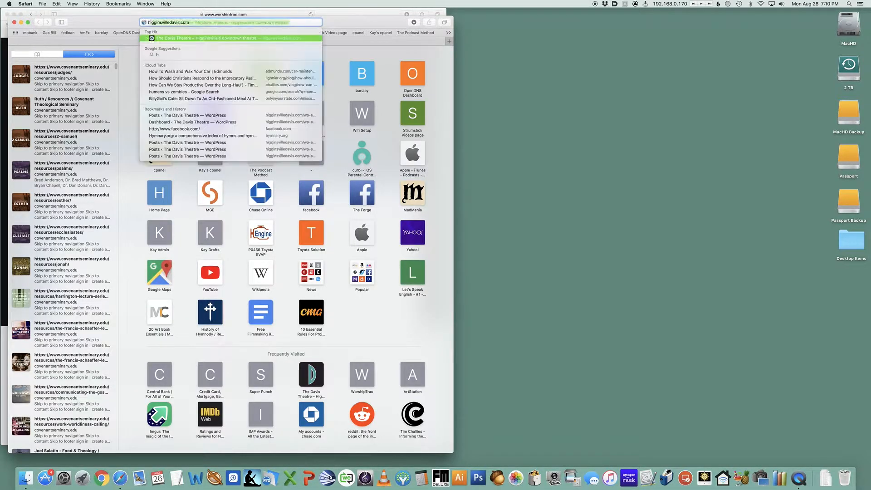
key(Return)
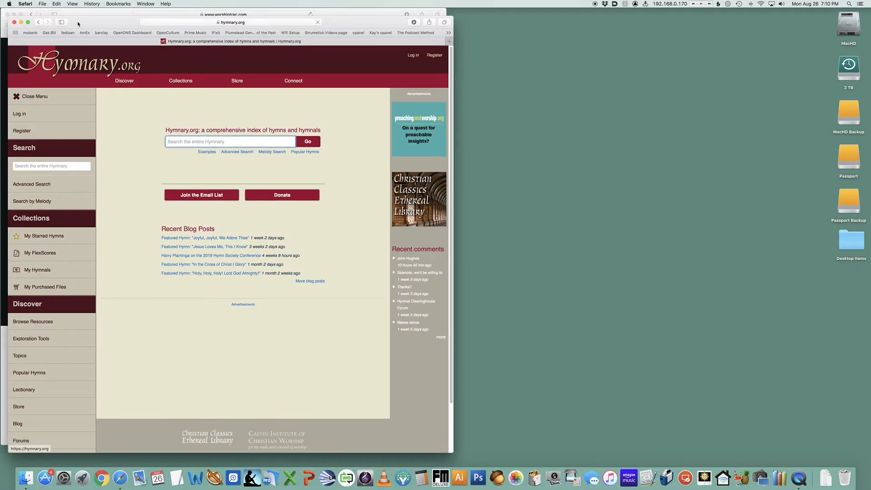
drag(78, 24, 494, 3)
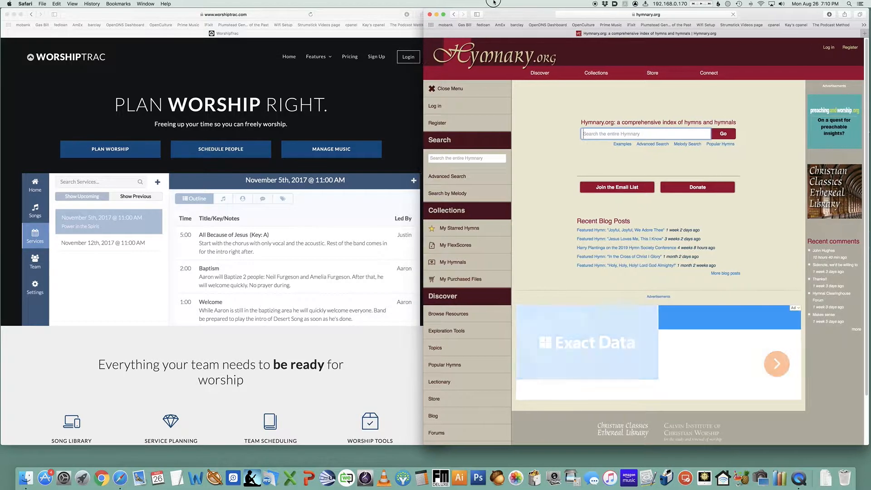
drag(423, 121, 451, 114)
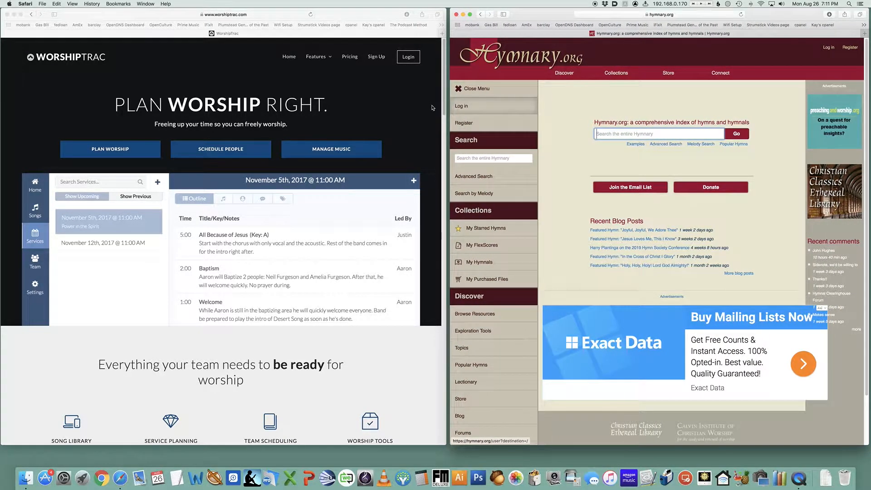
Log in to WorshipTrac with the saved account e-mail and password
click(417, 70)
click(410, 59)
click(292, 99)
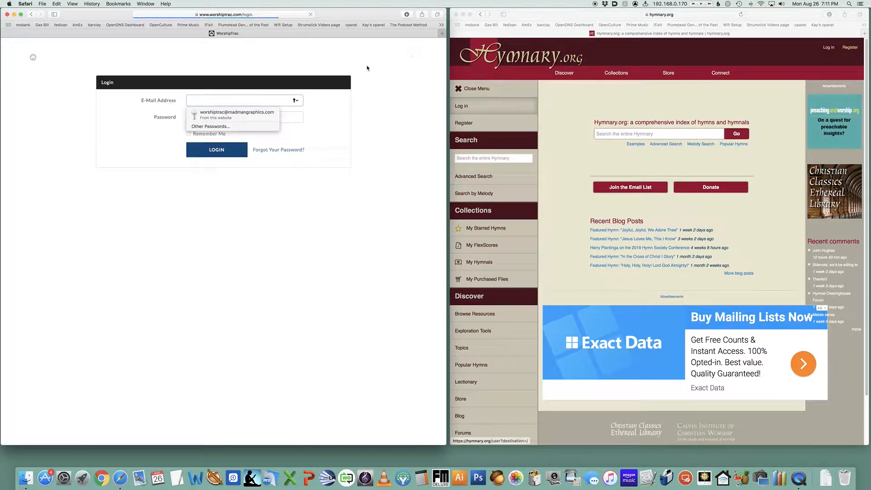
key(Down)
key(Return)
click(233, 157)
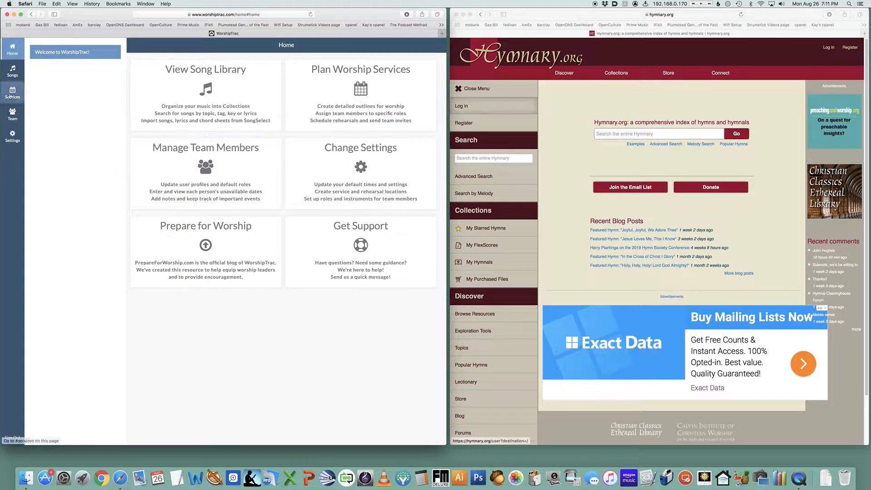
Open the September 1st, 2019 @ 10:30 AM service outline under Services
click(10, 95)
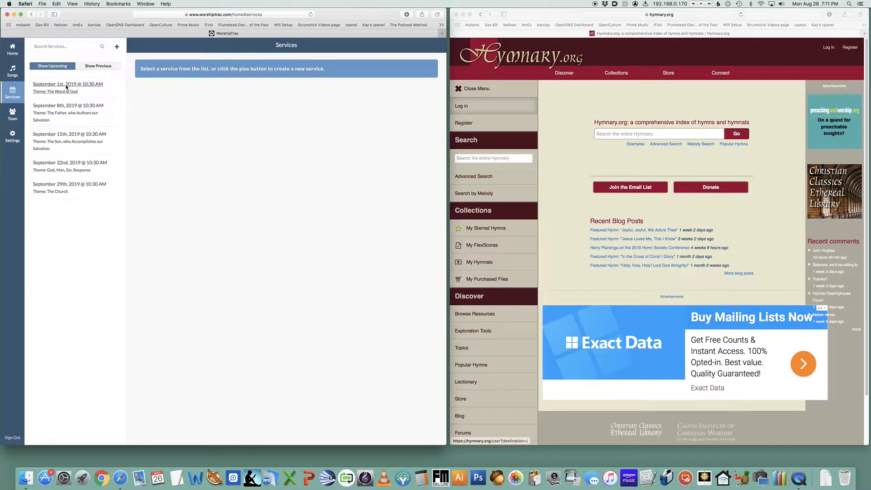
click(66, 86)
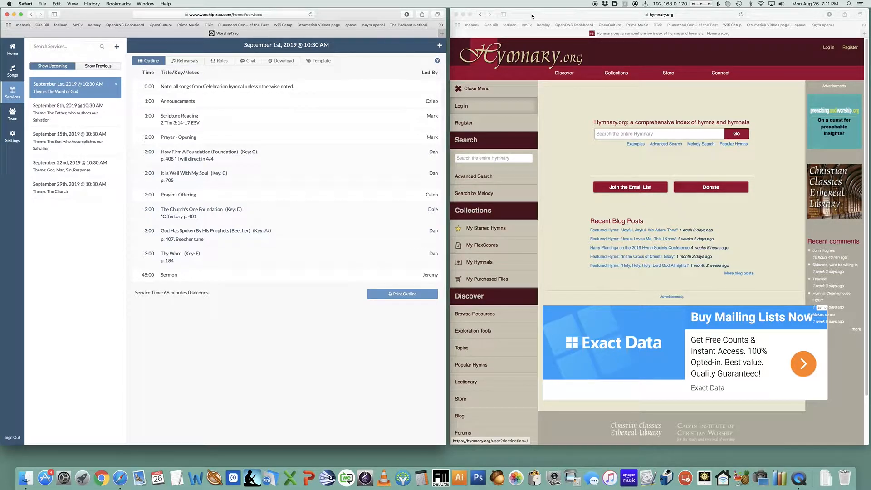
Move the Hymnary window aside and launch OpenLP next to the WorshipTrac outline
click(532, 15)
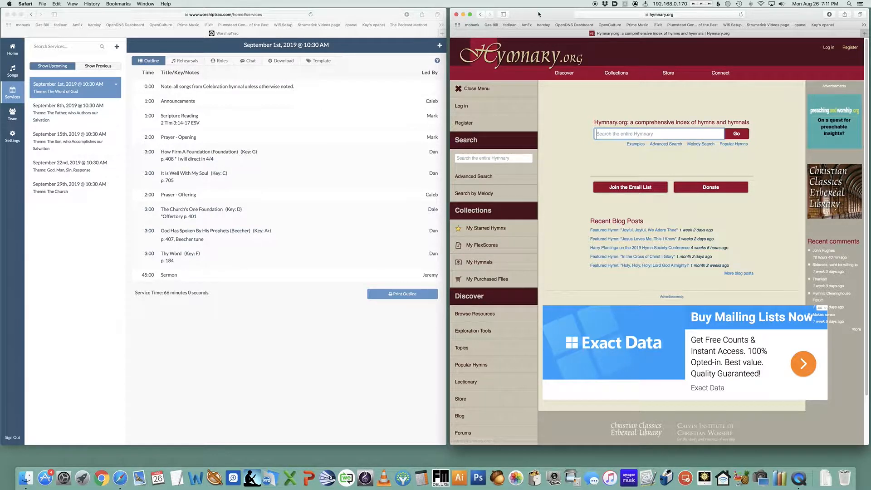
drag(539, 14, 161, 15)
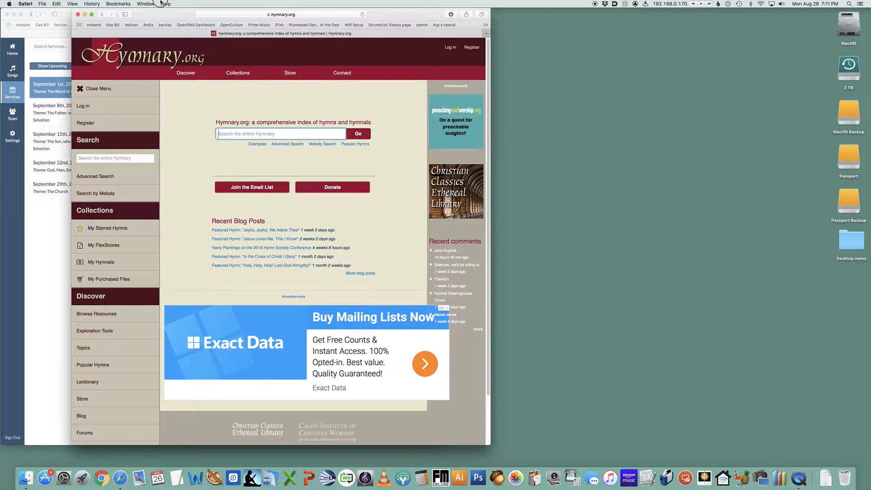
click(69, 18)
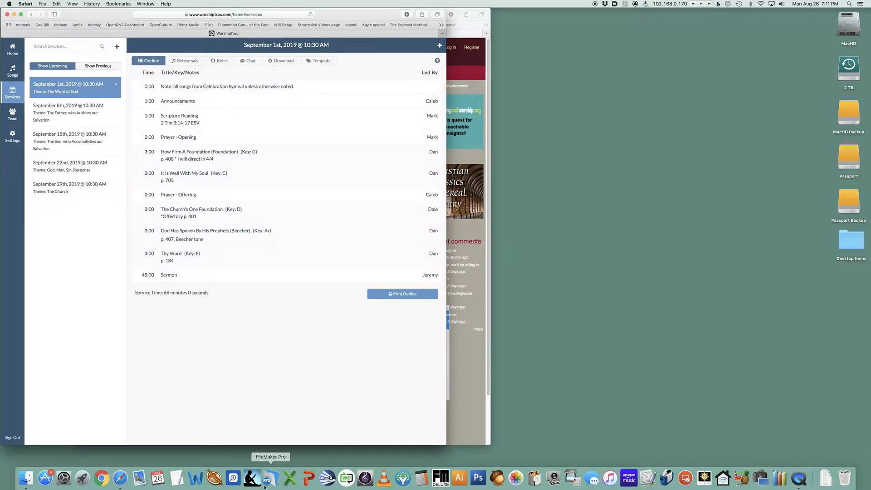
click(333, 480)
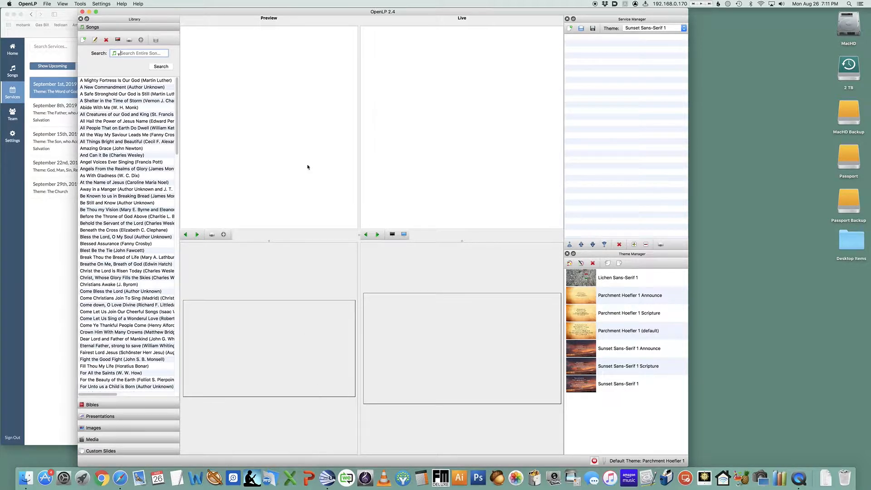
drag(412, 7, 546, 2)
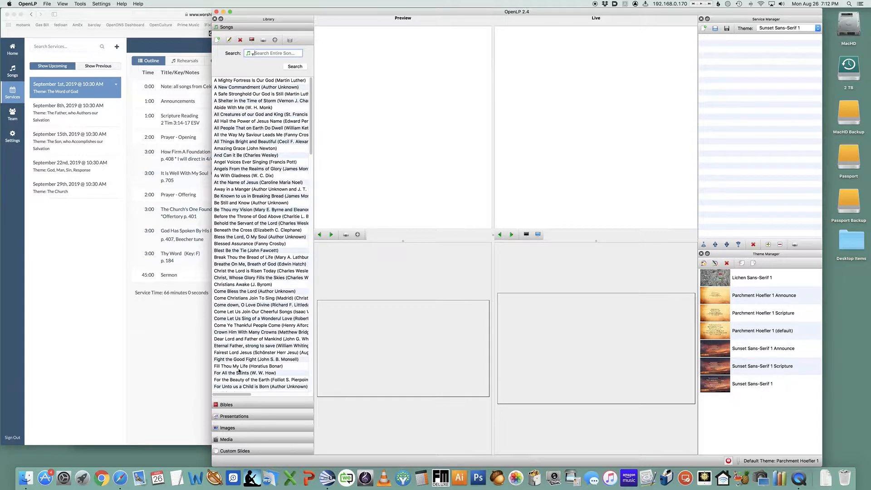
Browse OpenLP's library sections: Songs, Bibles with its versions, Presentations, Images, Media and Custom Slides
scroll(274, 278, down, 8)
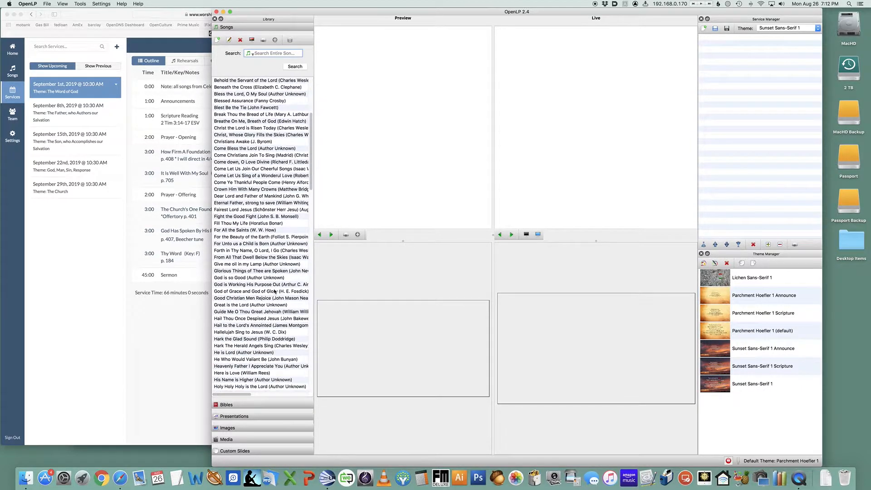
click(252, 406)
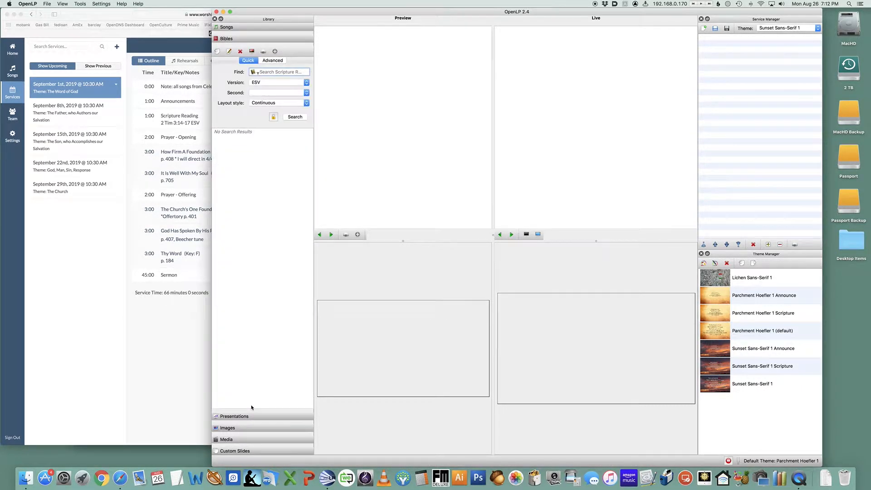
click(281, 83)
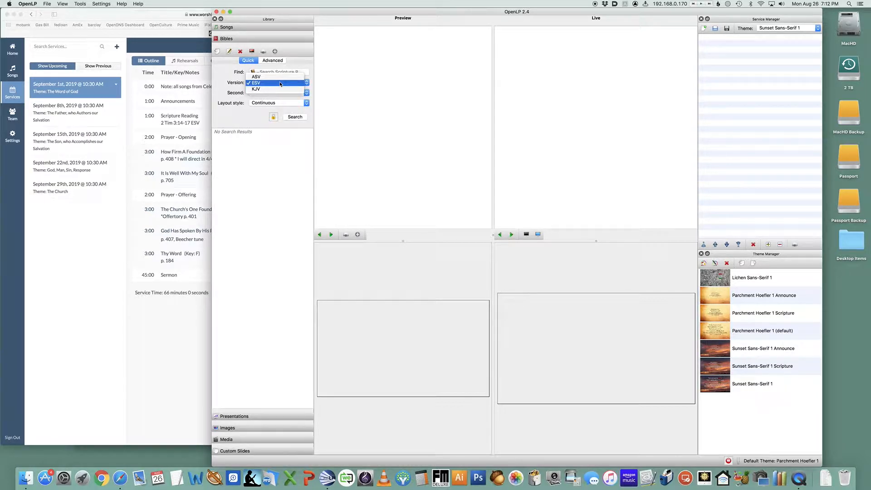
click(223, 90)
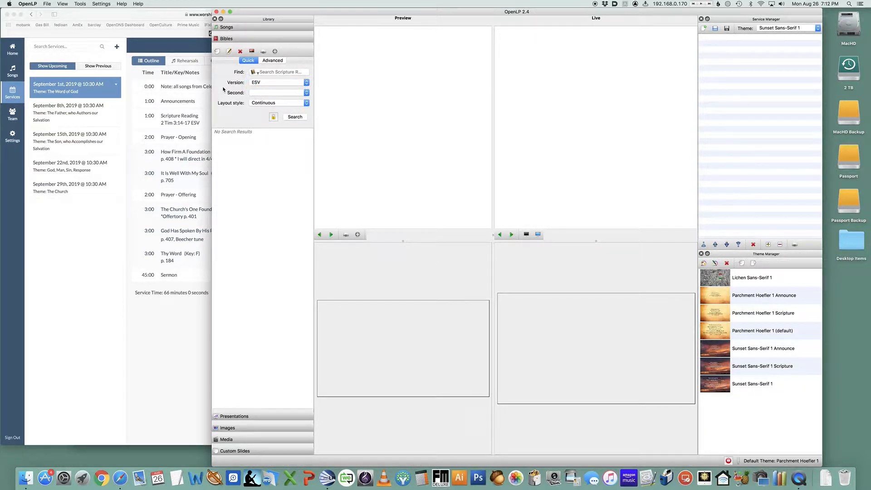
click(235, 417)
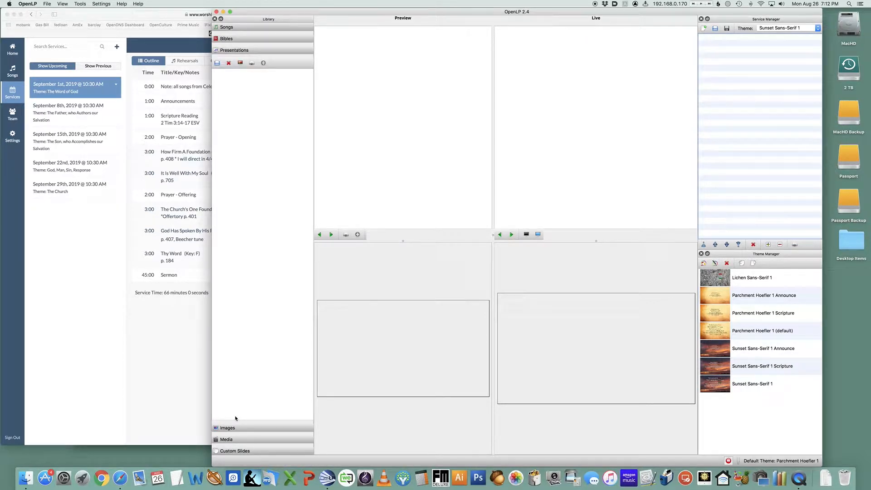
click(229, 429)
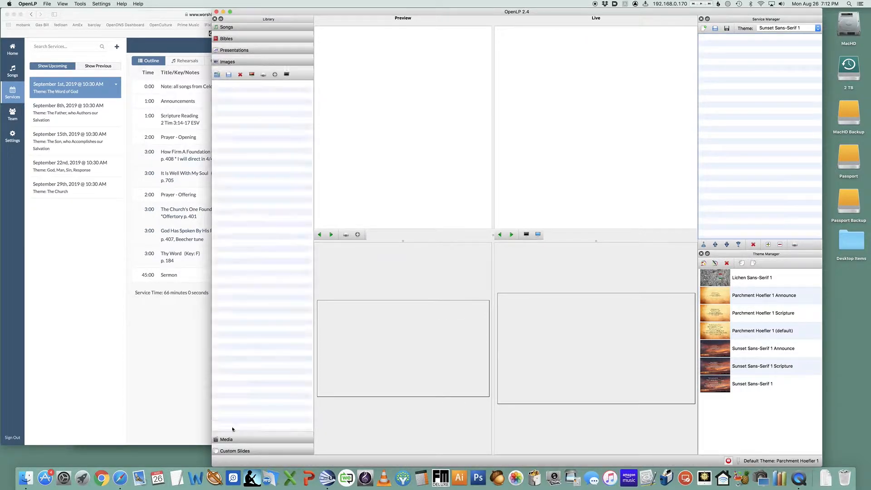
click(227, 439)
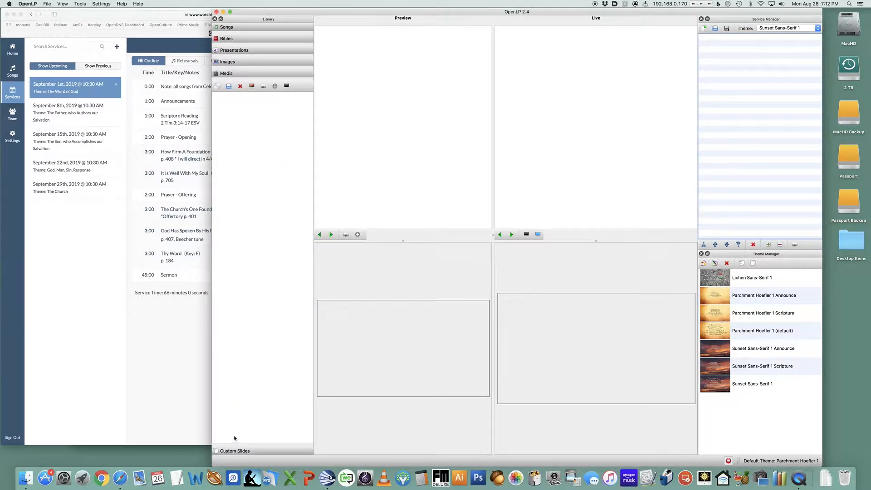
click(242, 451)
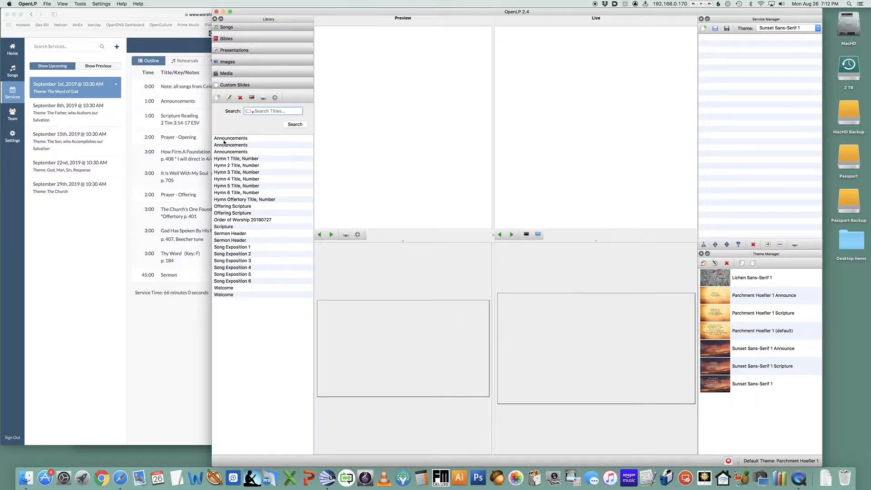
Arrange the OpenLP and WorshipTrac windows side by side without overlapping
drag(211, 163, 308, 151)
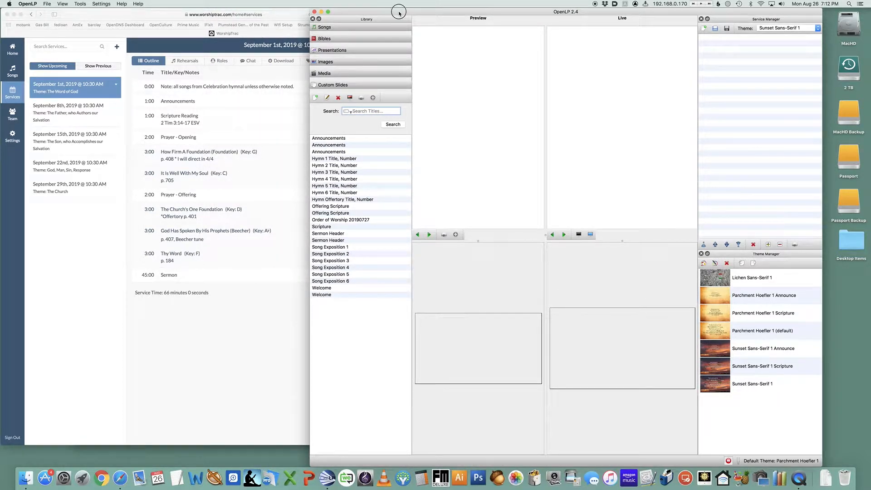
drag(395, 10, 448, 3)
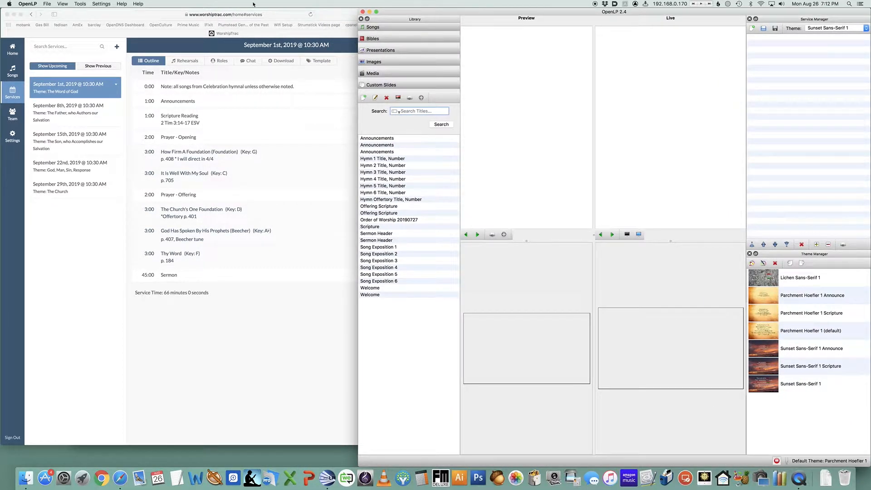
click(331, 13)
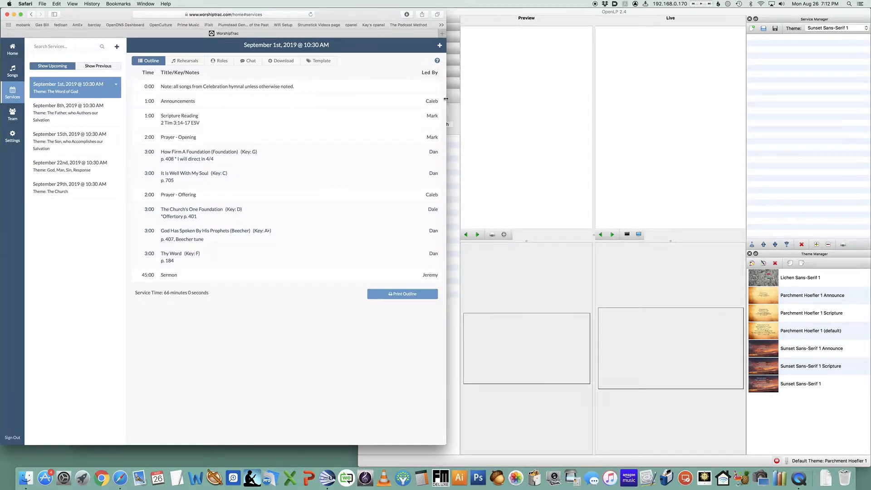
drag(447, 100, 355, 102)
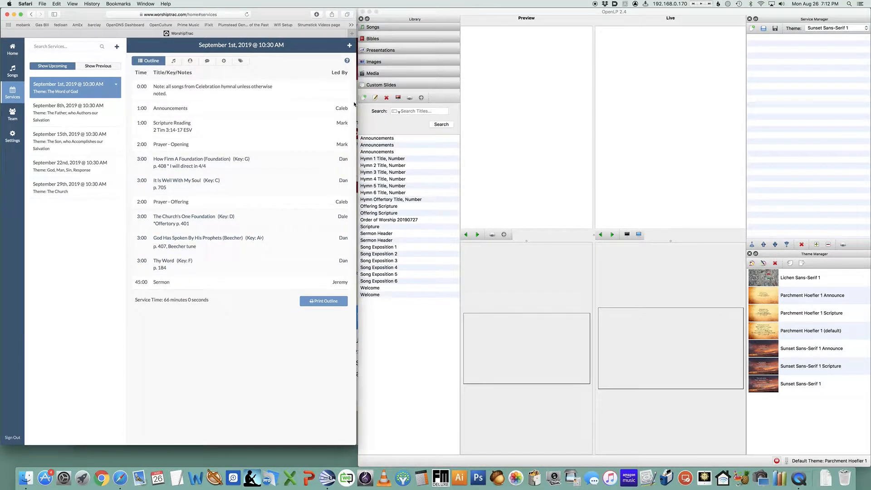
click(549, 15)
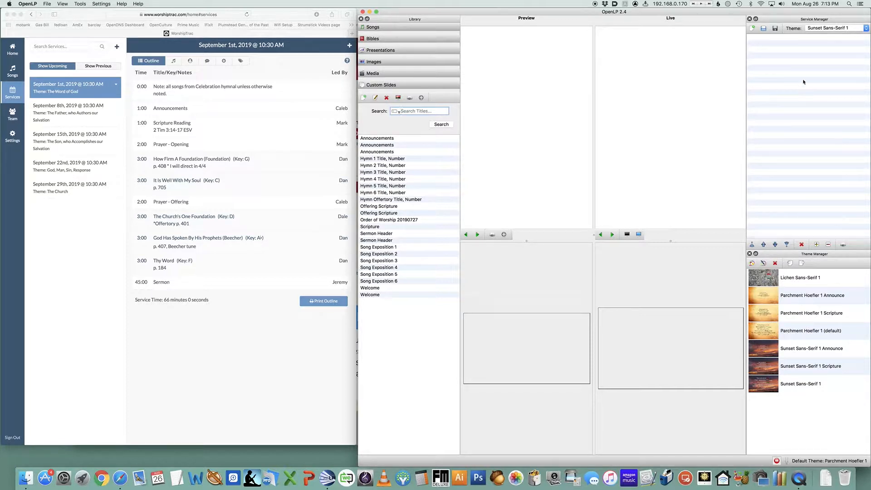
Import the three Parchment Dark Georgia 1 theme files (base, Announce, Scripture) into the Theme Manager
click(819, 29)
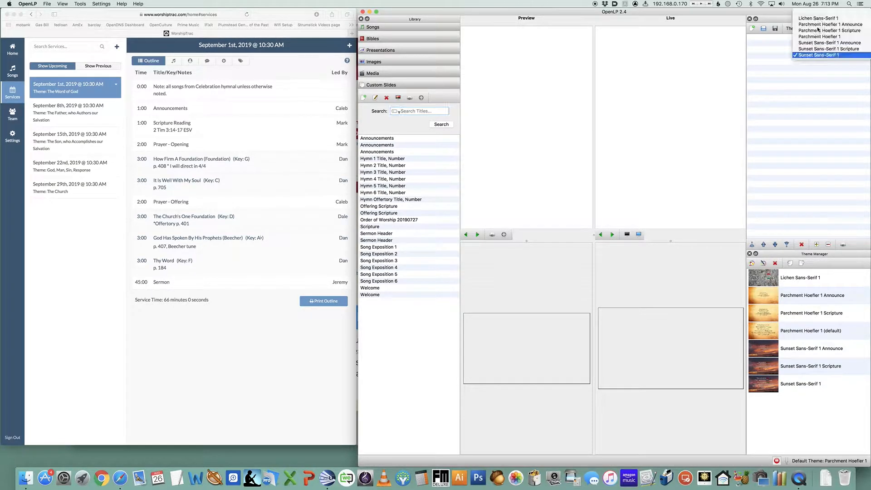
click(777, 16)
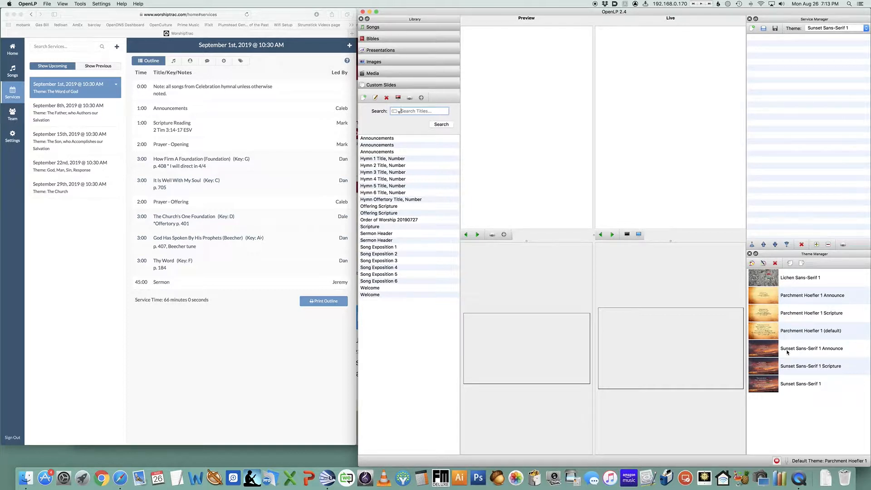
click(791, 263)
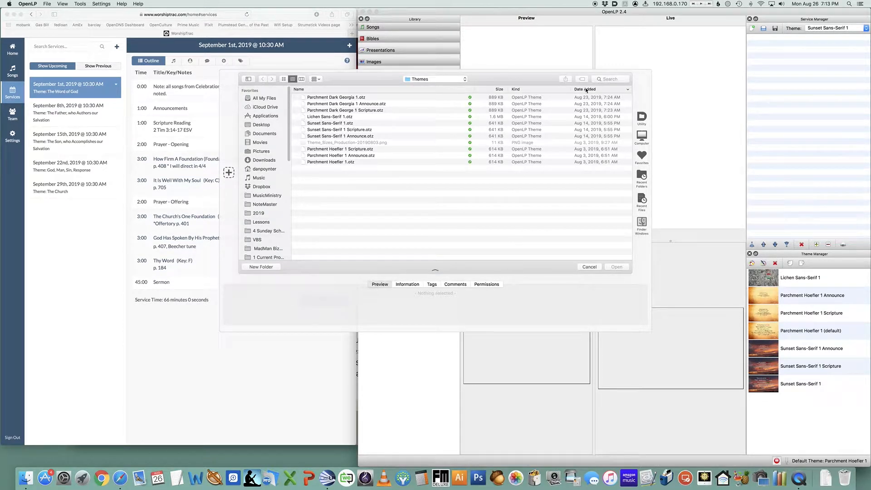
click(341, 97)
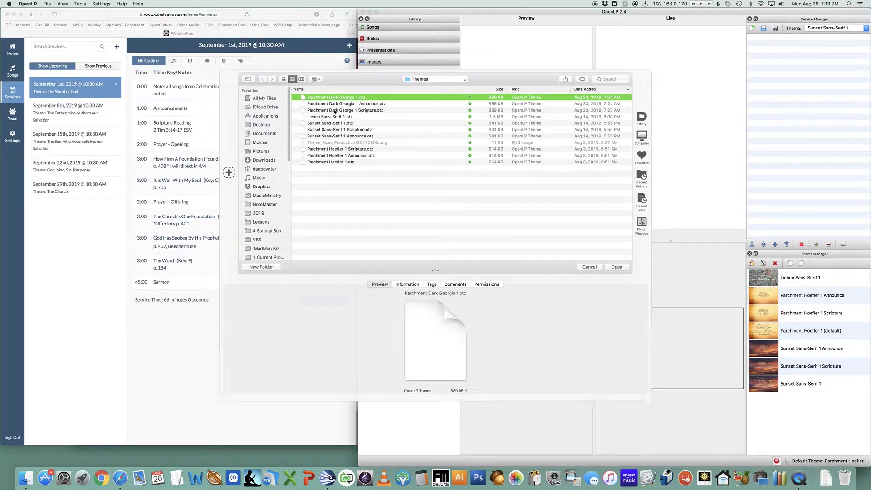
shift+click(334, 110)
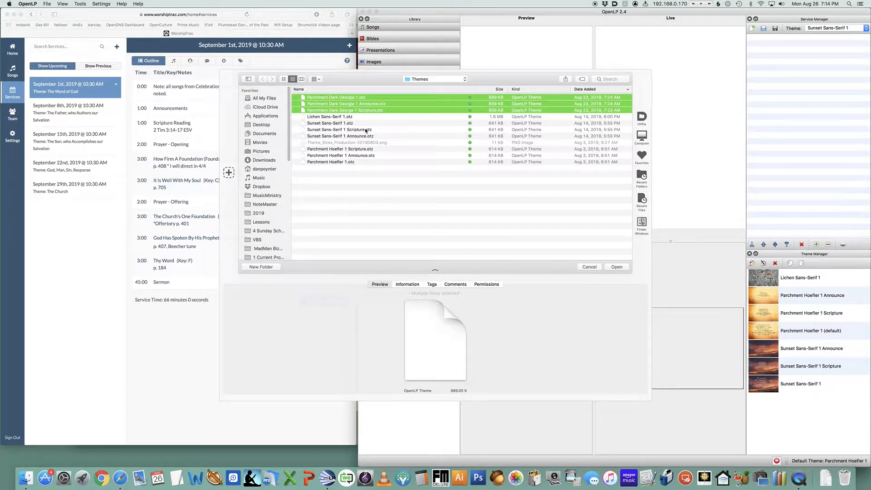
key(Return)
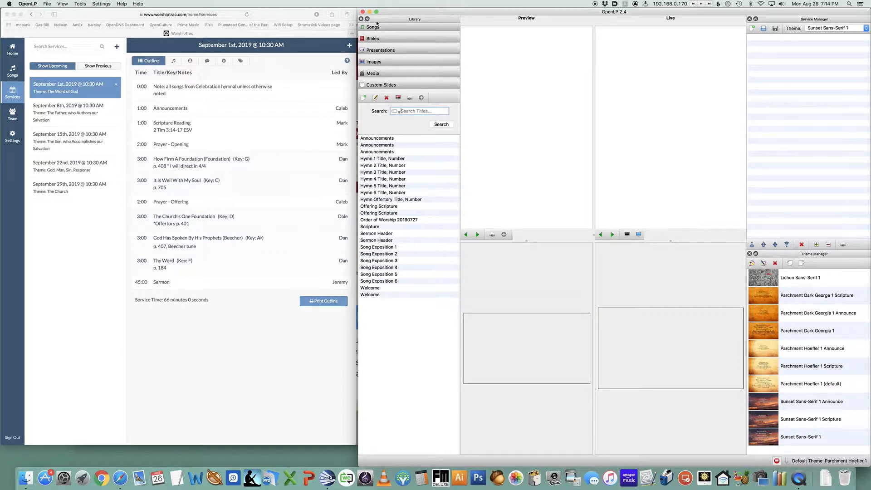
Open the earlier service file 20190825.osz in the Service Manager
click(49, 4)
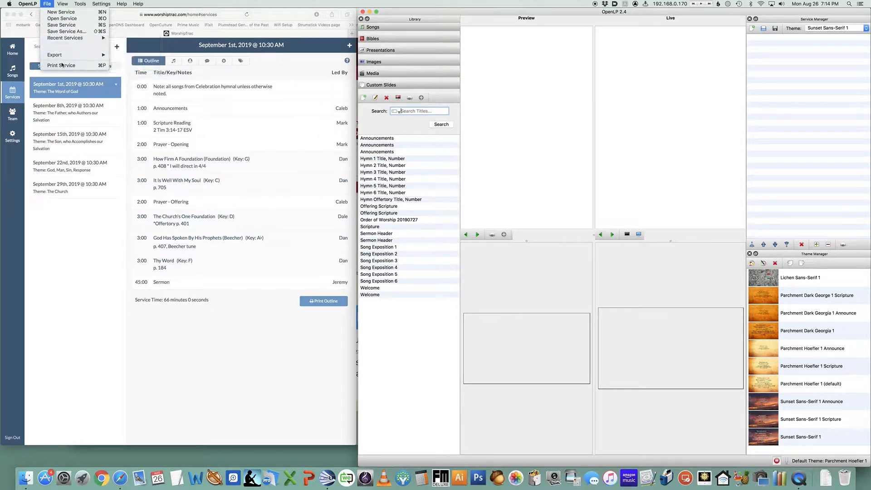
click(65, 20)
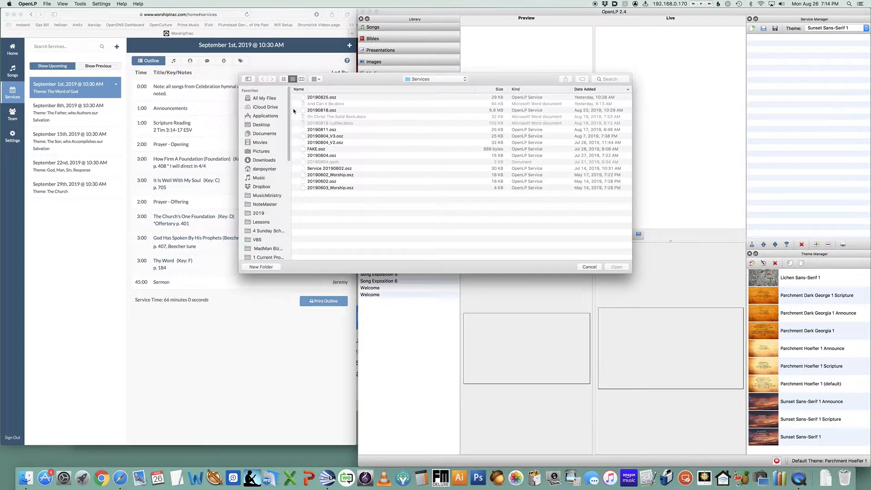
click(319, 98)
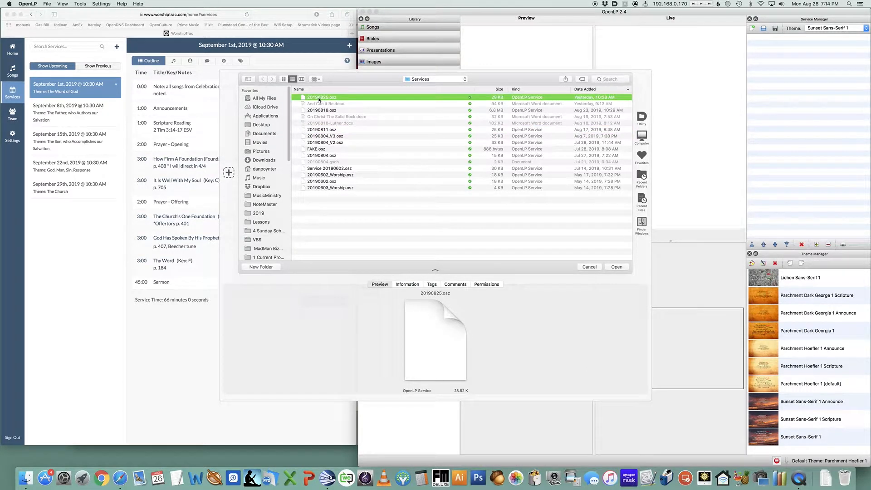
key(Return)
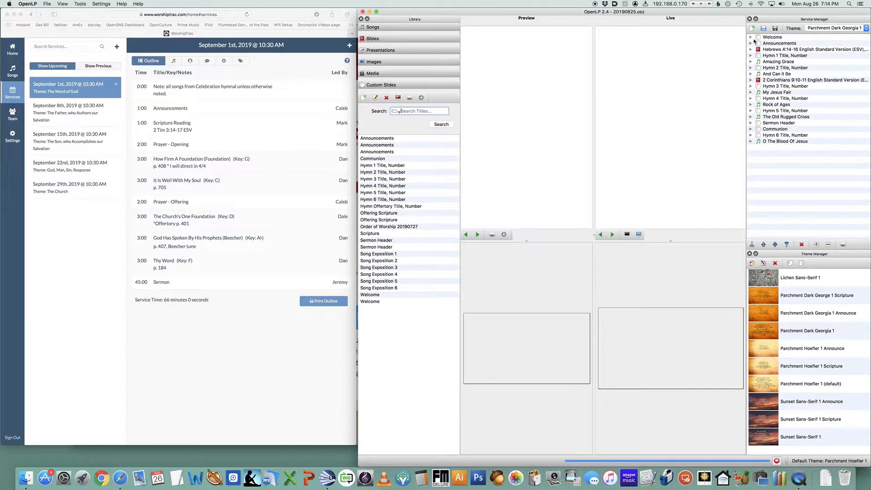
Expand the Welcome and Announcements service items and send the Welcome slide live
click(752, 38)
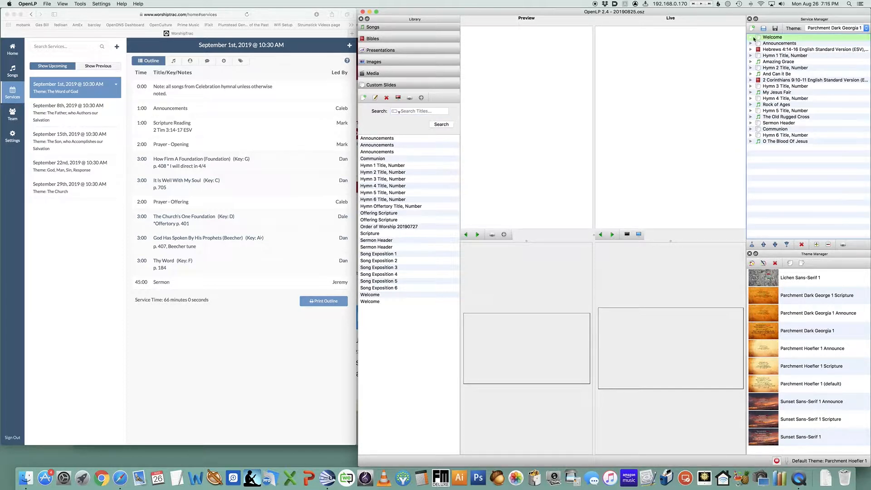
click(751, 39)
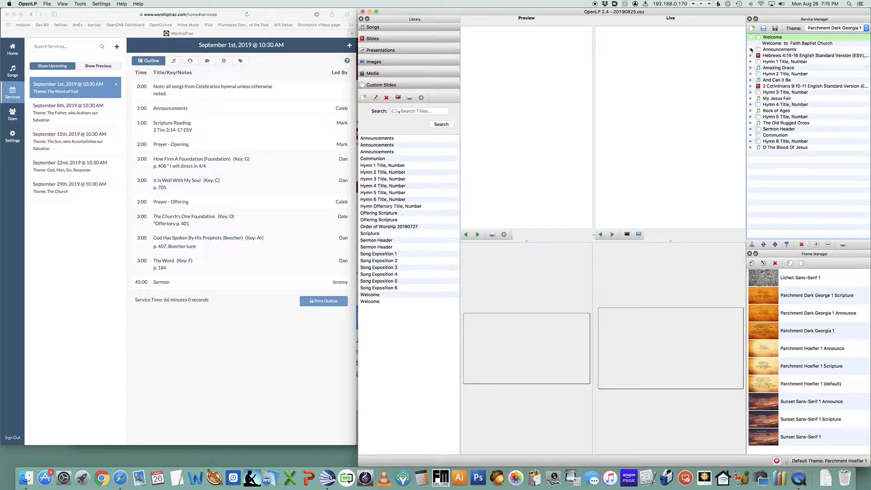
click(751, 50)
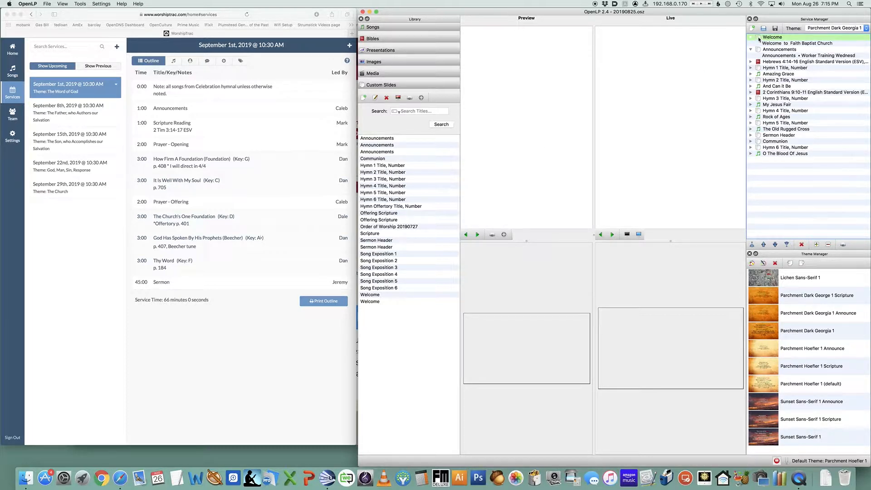
double_click(767, 38)
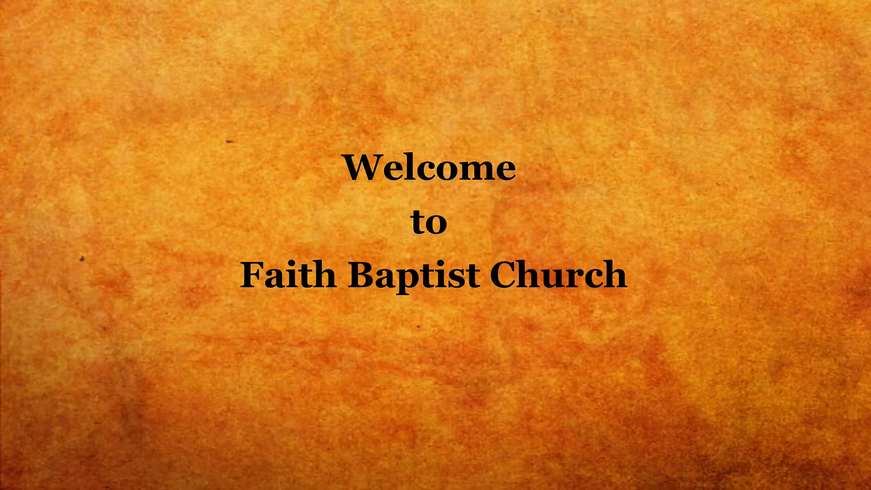
key(Escape)
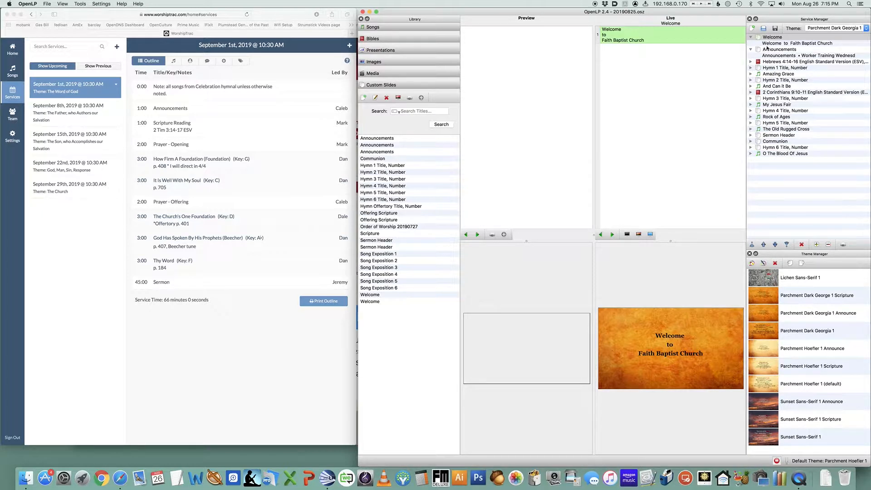
Open the Welcome custom slide for editing and close it without changes
click(772, 43)
right_click(772, 44)
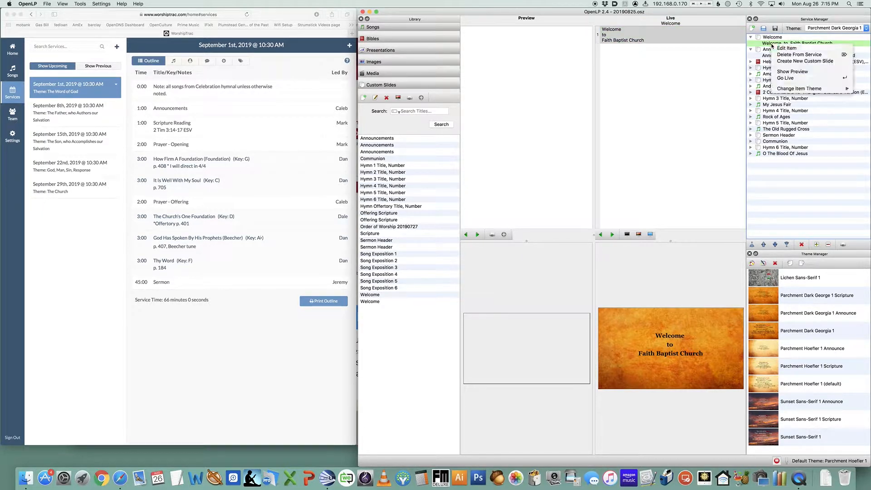
click(787, 48)
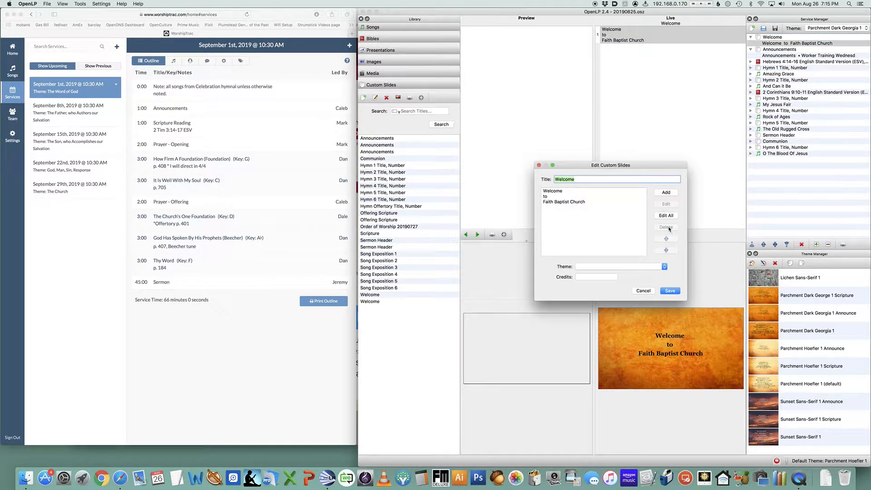
double_click(578, 198)
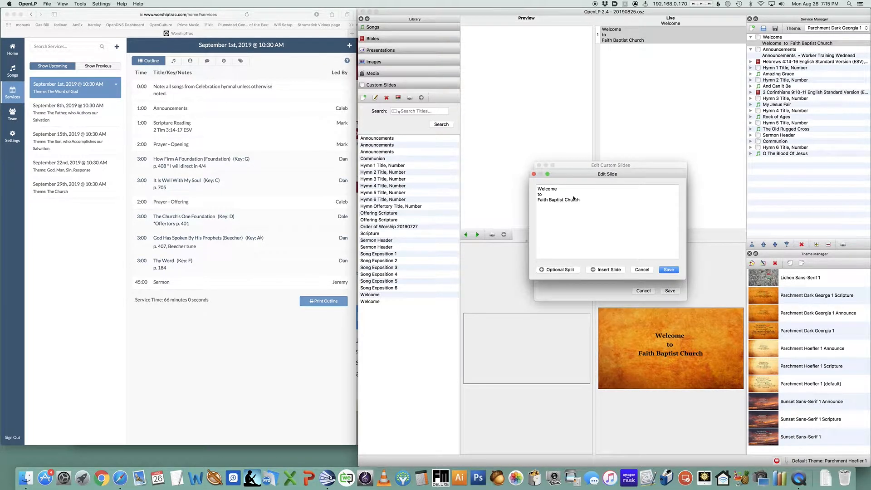
key(super+a)
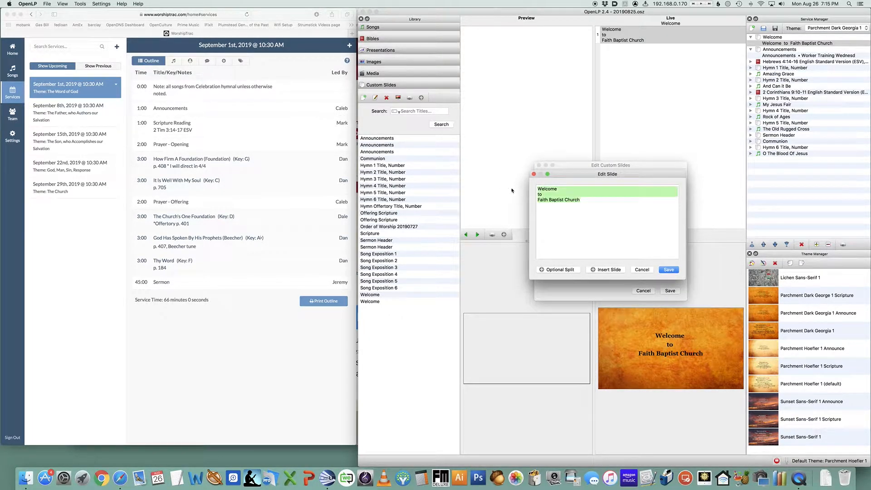
click(553, 194)
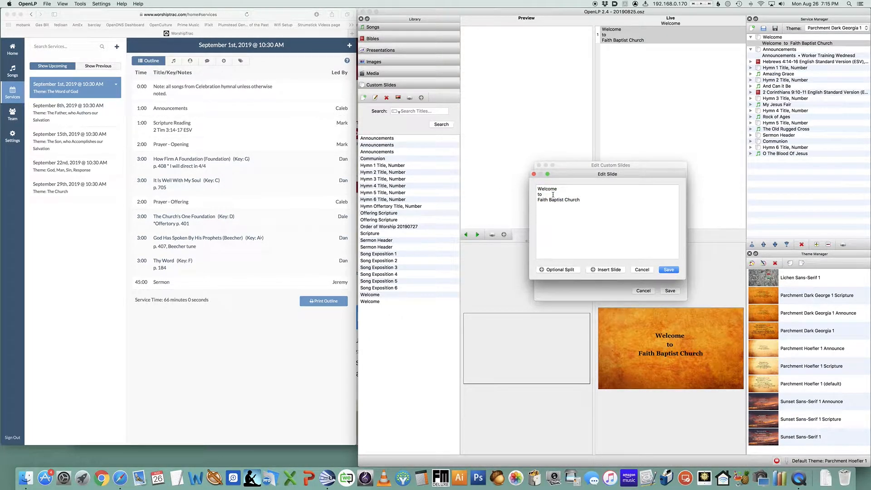
click(535, 175)
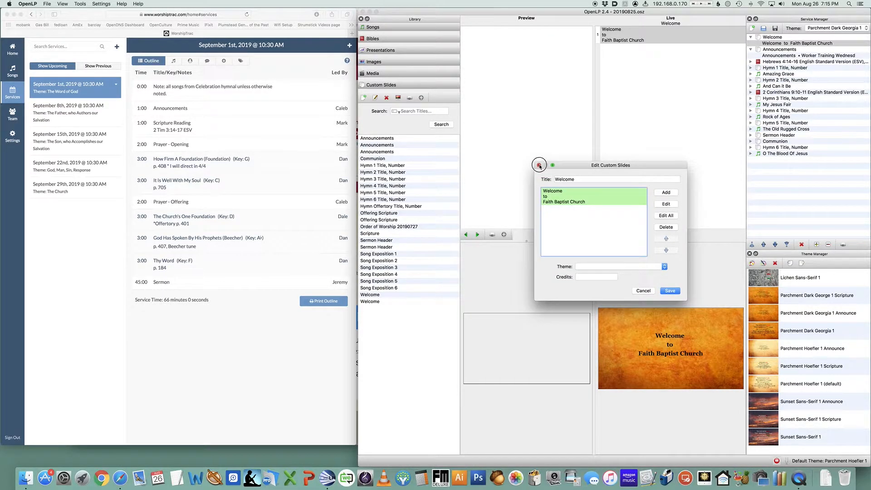
click(539, 165)
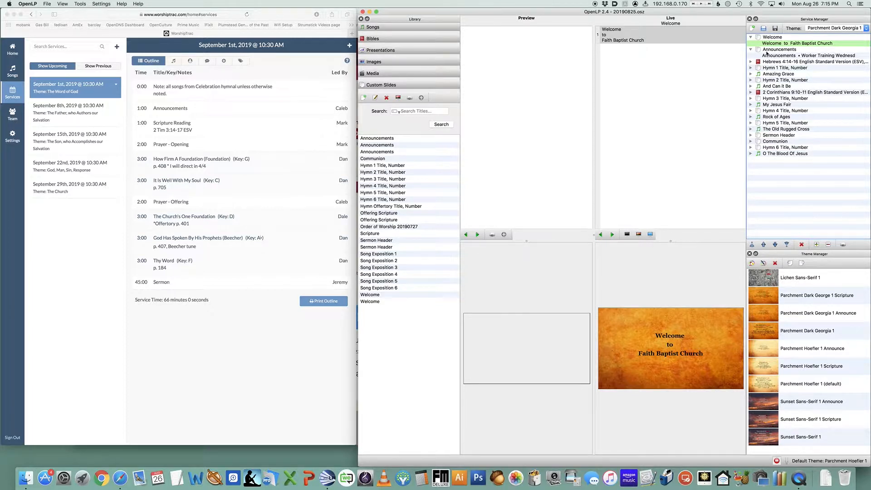
Delete the Vacation Bible School bullet lines from the Announcements custom slide and save it
right_click(770, 56)
click(780, 59)
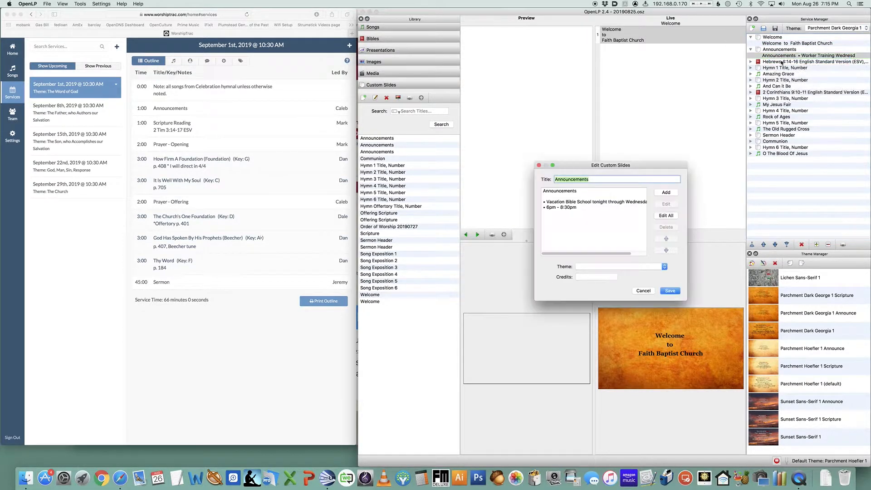
double_click(606, 211)
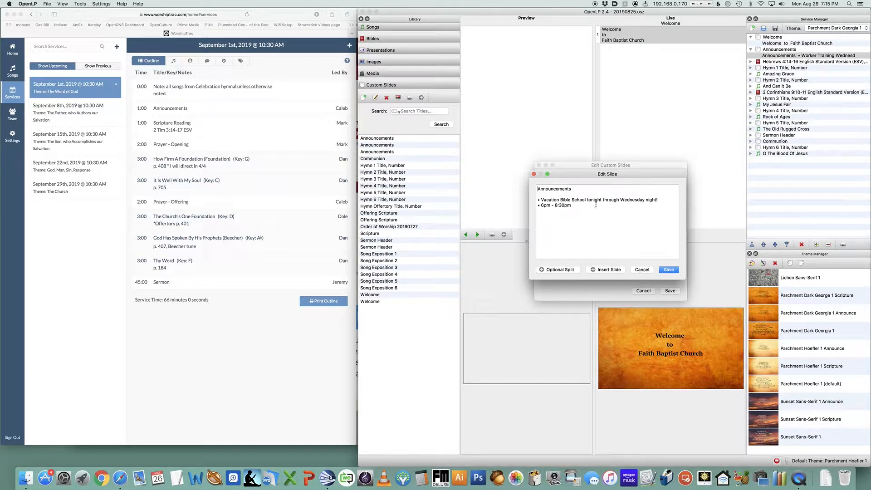
drag(583, 207, 520, 201)
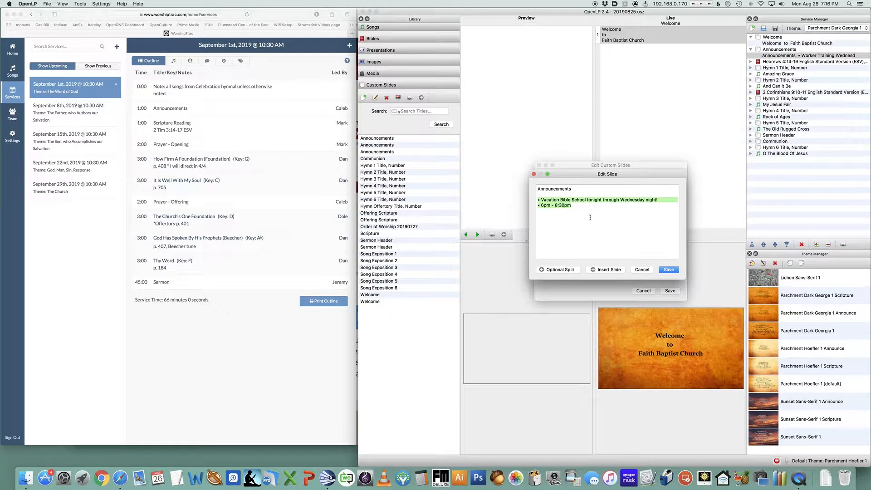
key(BackSpace)
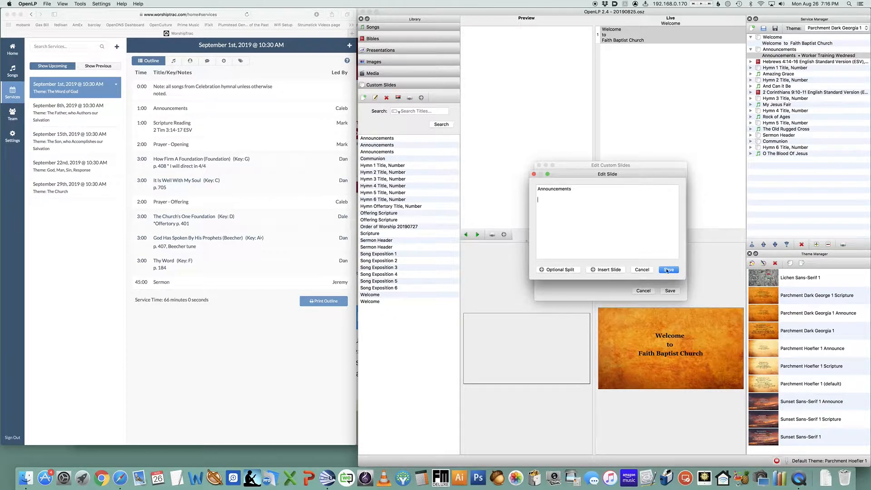
click(668, 270)
click(672, 292)
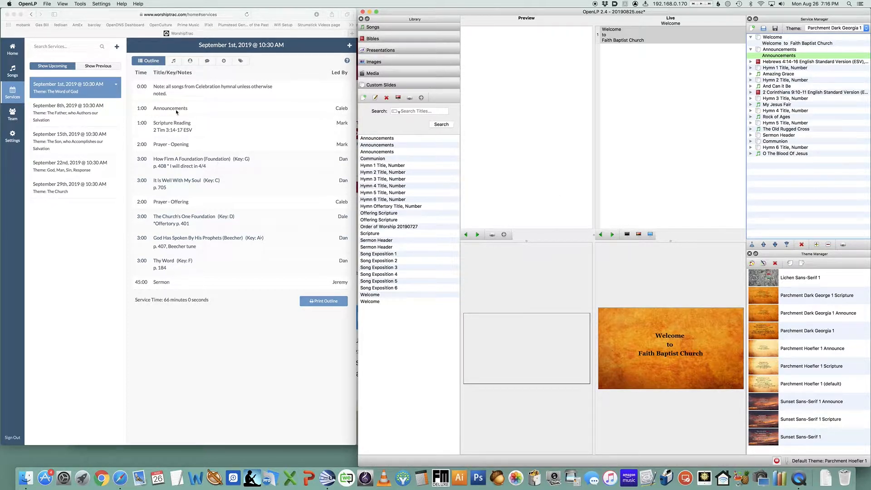
Remove the Hebrews 4:14-16 and 2 Corinthians 9:10-11 scripture readings from the service
click(777, 62)
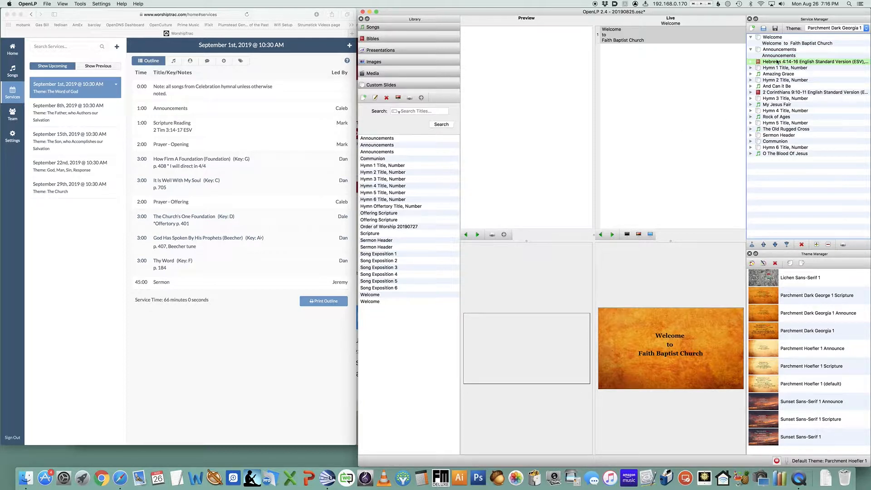
click(803, 244)
click(793, 86)
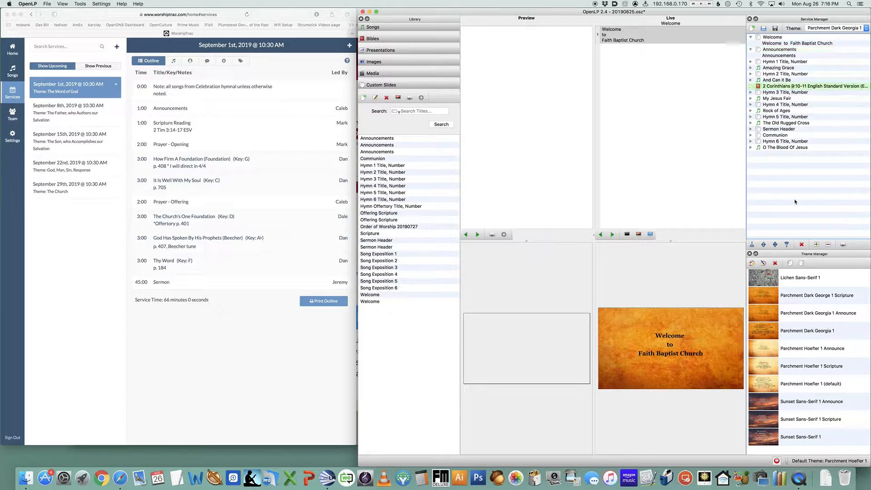
click(802, 245)
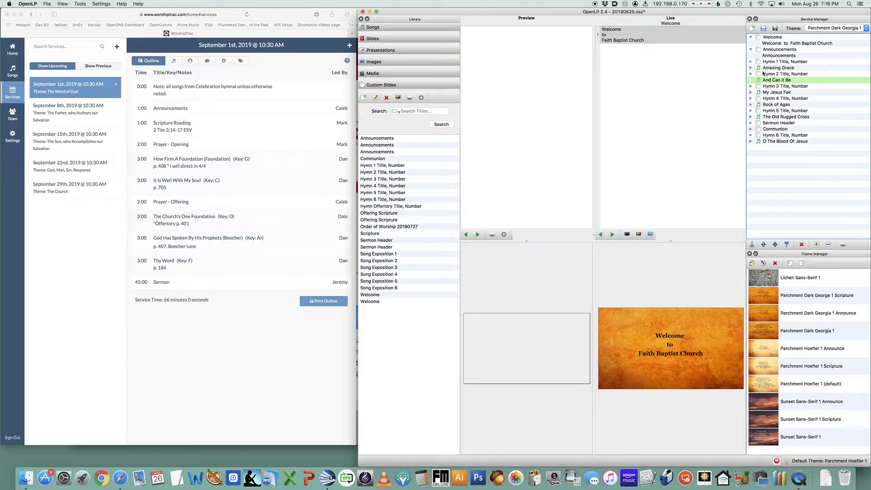
Expand the hymn title placeholders, Sermon Header and Communion items to inspect their contents
click(751, 62)
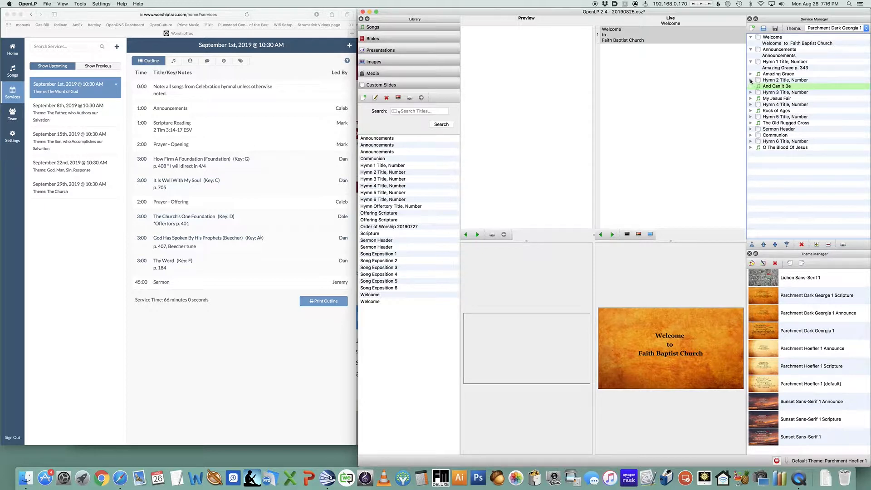
click(751, 81)
click(751, 98)
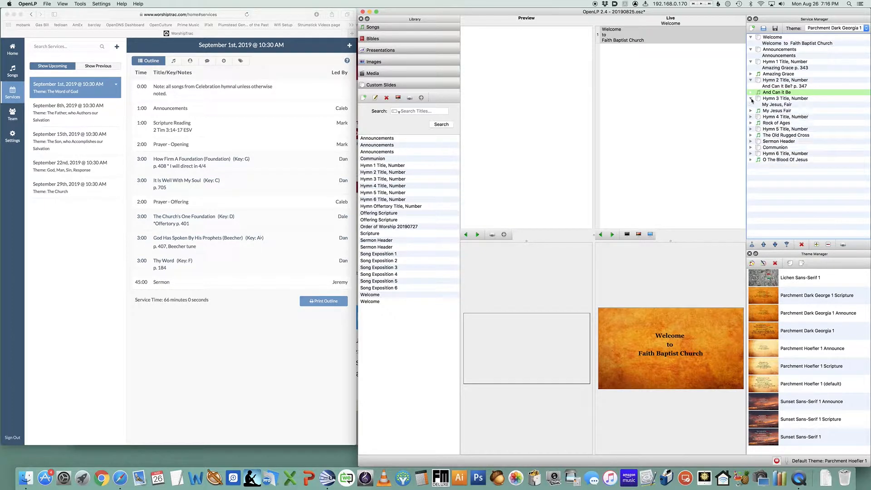
click(751, 118)
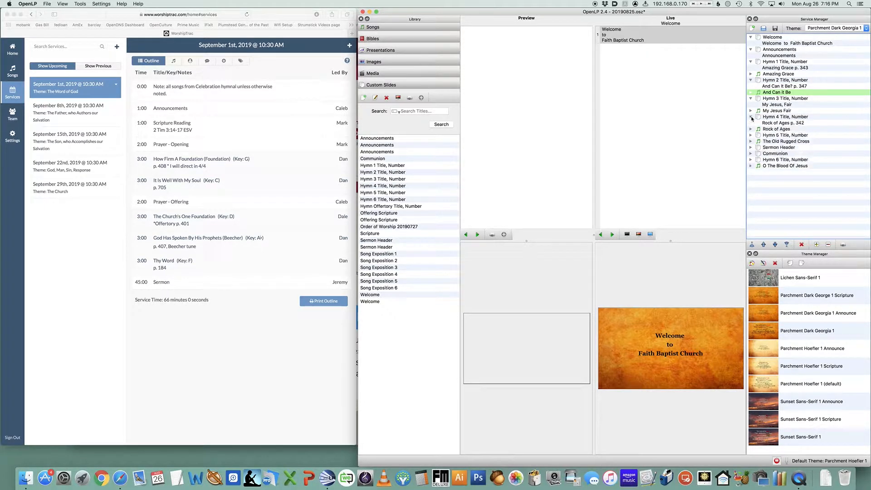
click(751, 135)
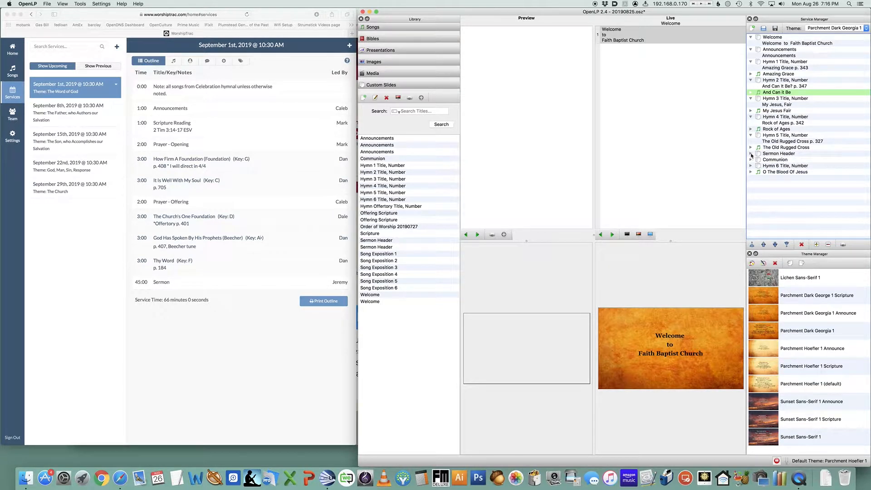
click(751, 154)
click(751, 167)
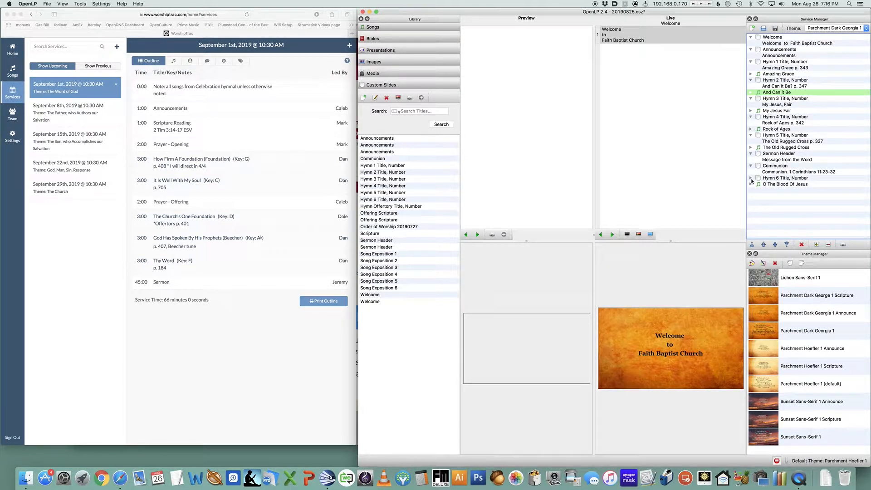
Start a new custom slide and give it the title Offertory
click(751, 178)
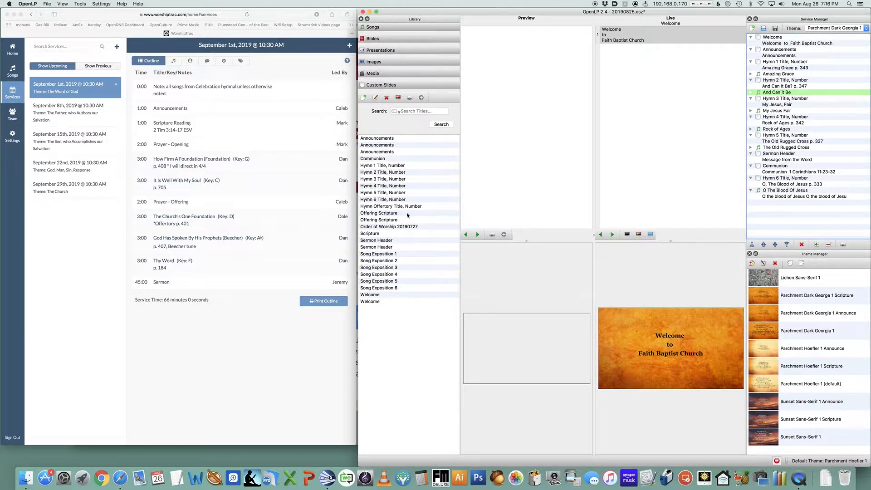
click(389, 167)
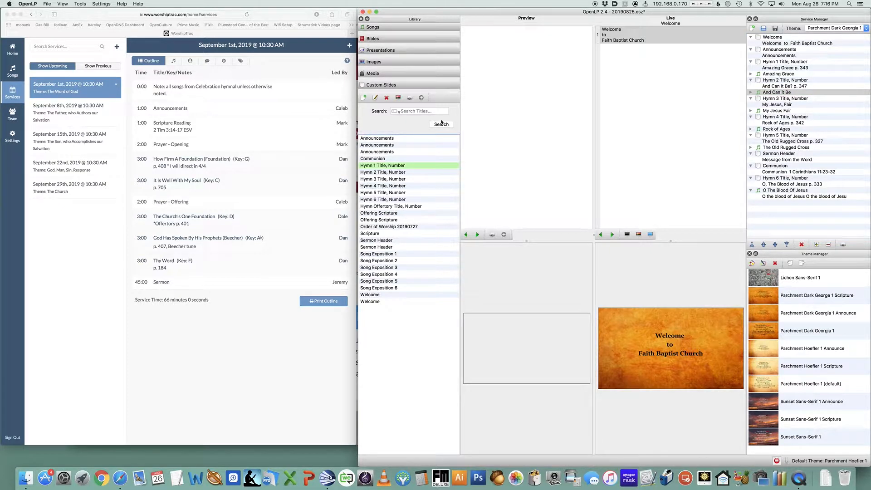
click(364, 98)
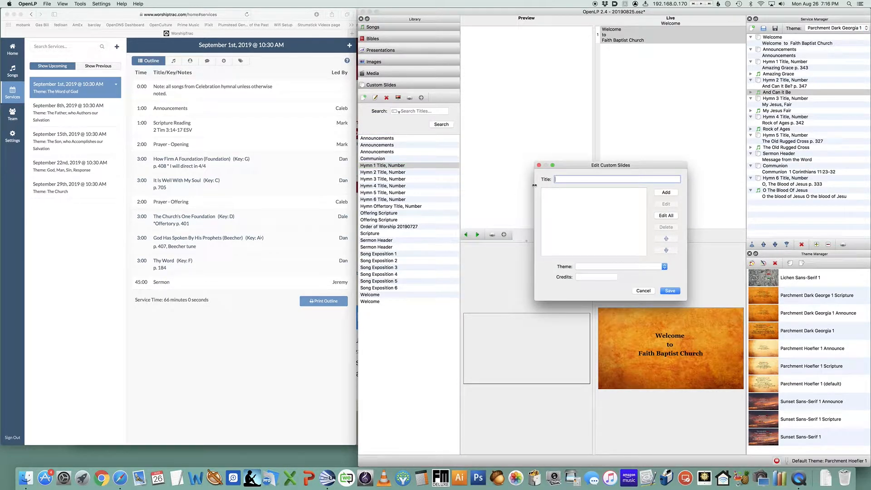
text(Hymn Offer)
key(super+a)
text(Offertory)
click(666, 193)
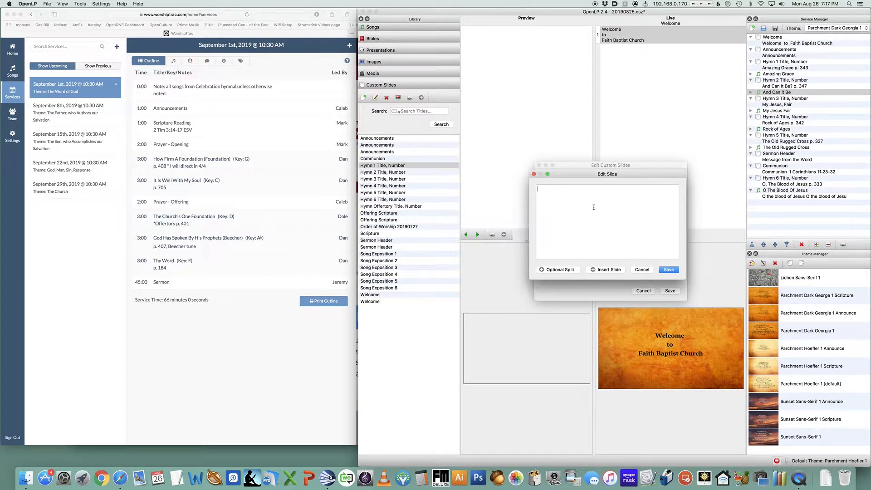
text(OfferHymn Name)
key(Return)
key(Escape)
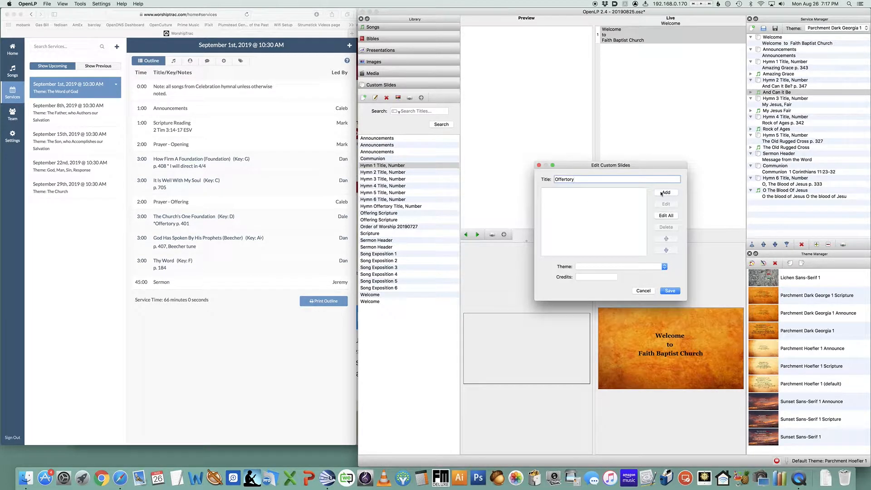
Add a slide reading Hymn Name to the Offertory custom slide and save it
click(663, 192)
text(Hymn Name)
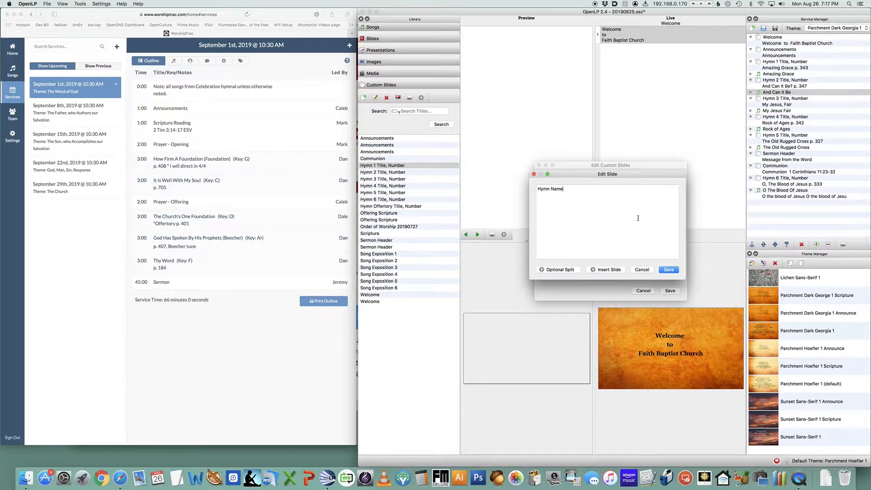
click(671, 272)
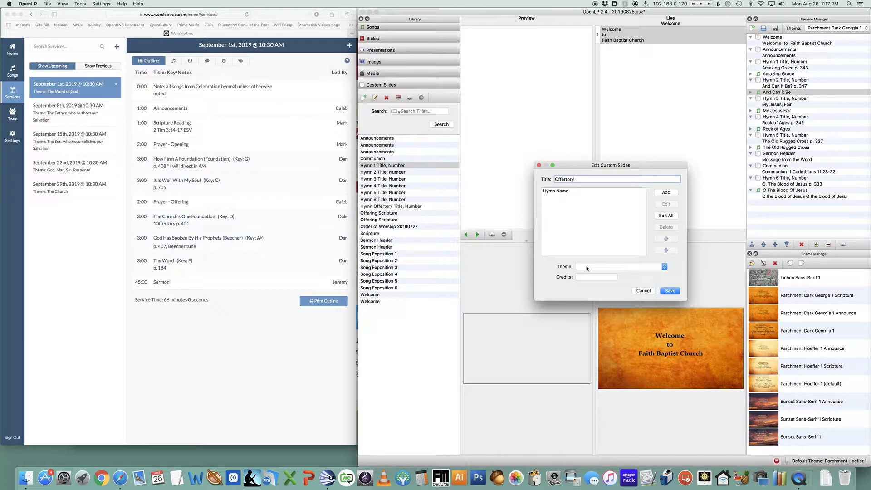
click(674, 292)
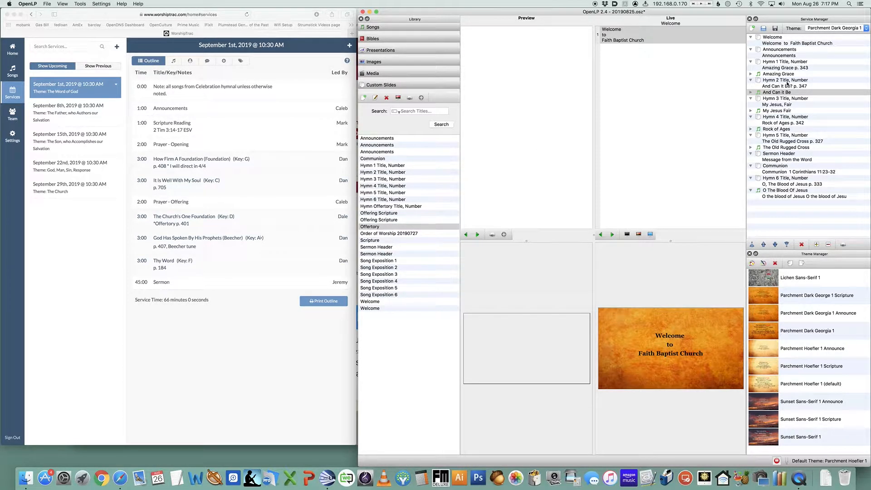
Delete the Hymn 3 placeholder and the And Can It Be, My Jesus Fair, Rock of Ages and The Old Rugged Cross songs from the service
click(779, 100)
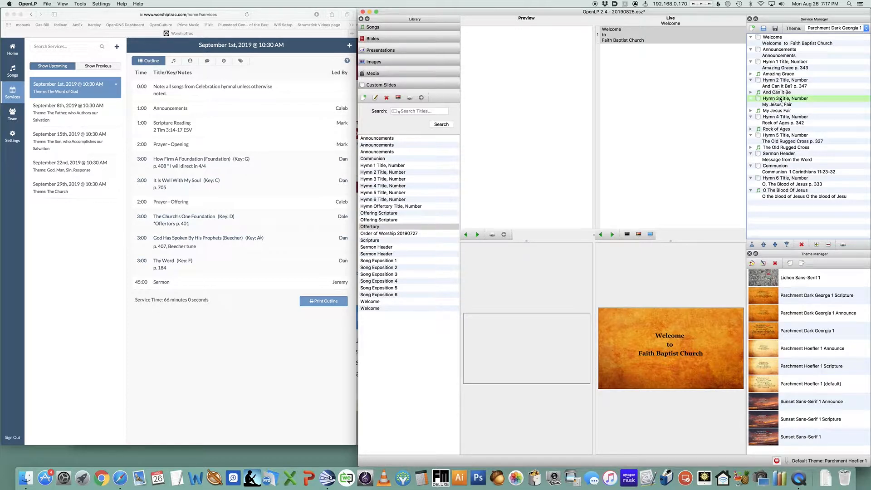
key(Delete)
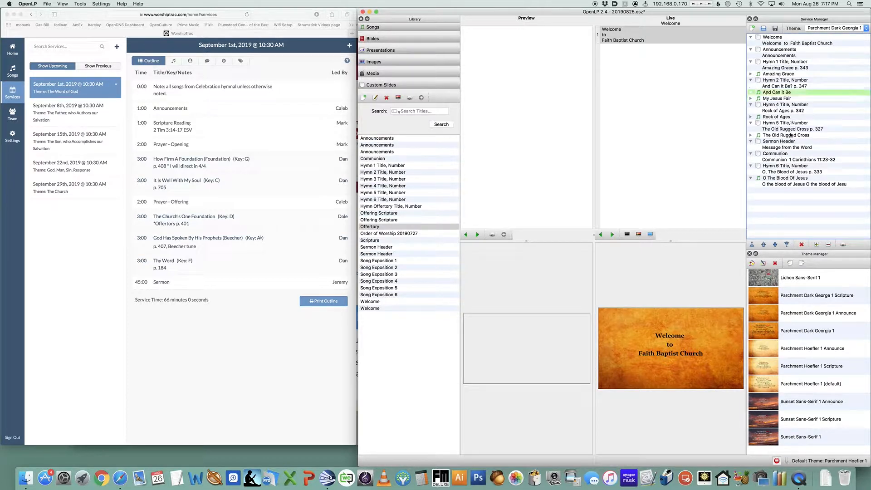
key(Delete)
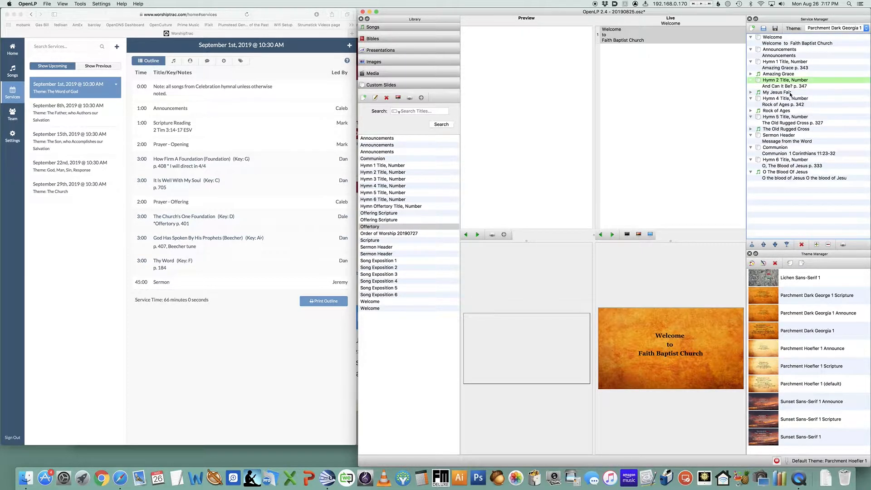
click(792, 93)
key(Delete)
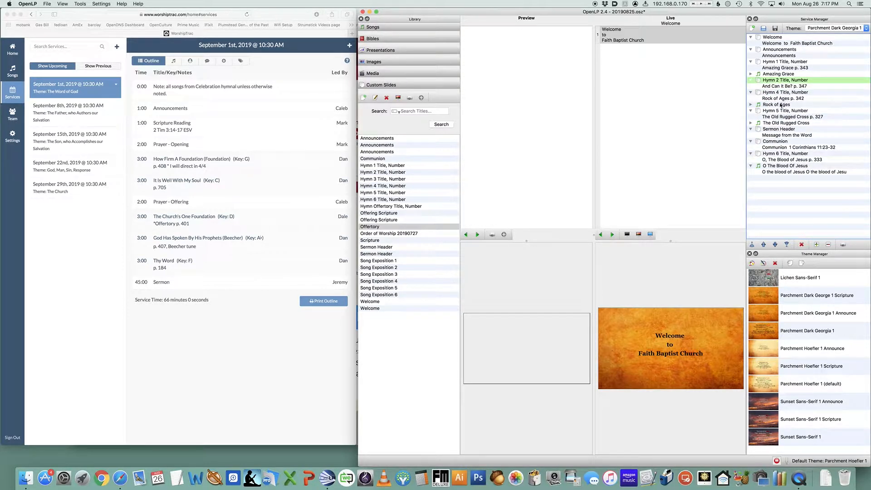
click(782, 104)
key(Delete)
click(785, 116)
key(Delete)
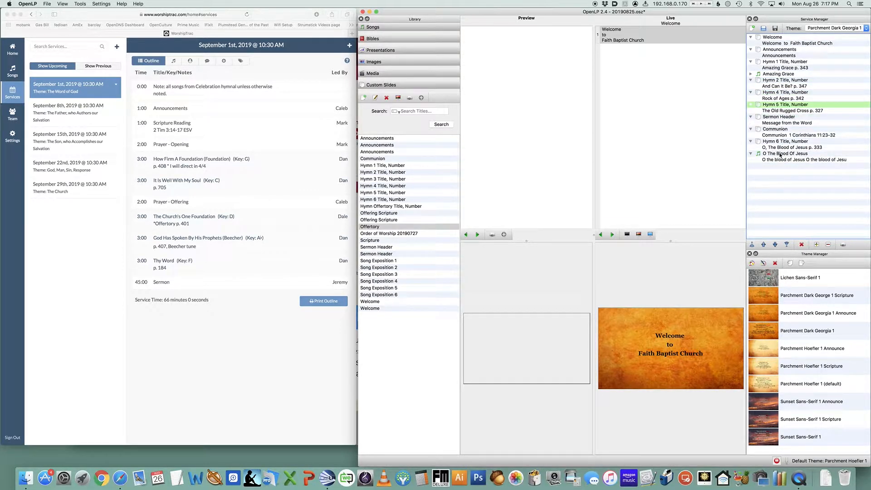
Delete the O The Blood Of Jesus song, the Hymn 6 and Hymn 5 placeholders and the Communion item from the service
click(780, 154)
key(Delete)
key(Delete)
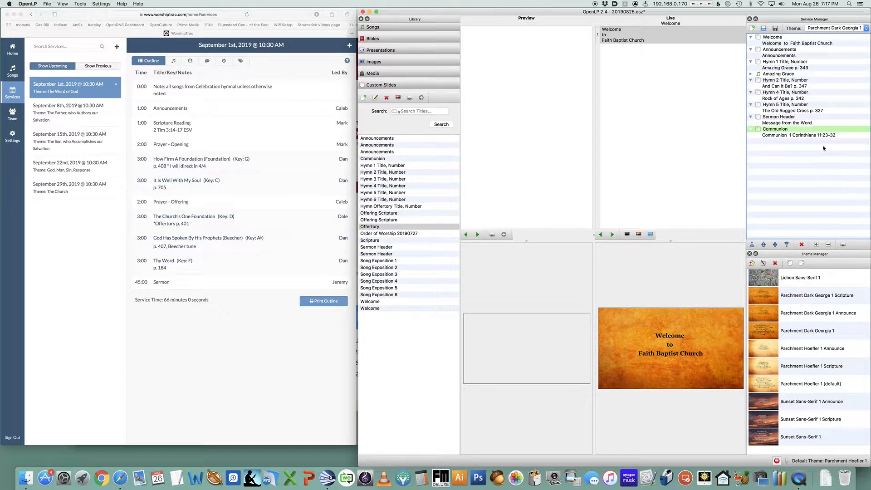
key(Delete)
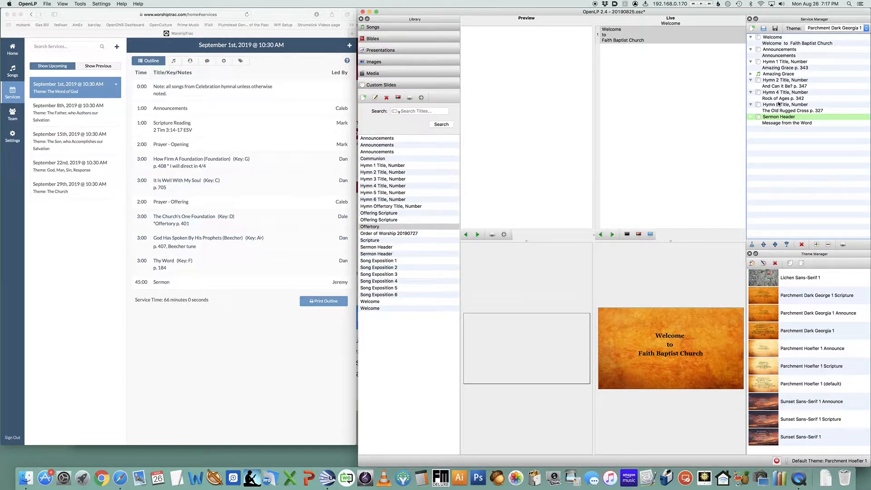
click(781, 106)
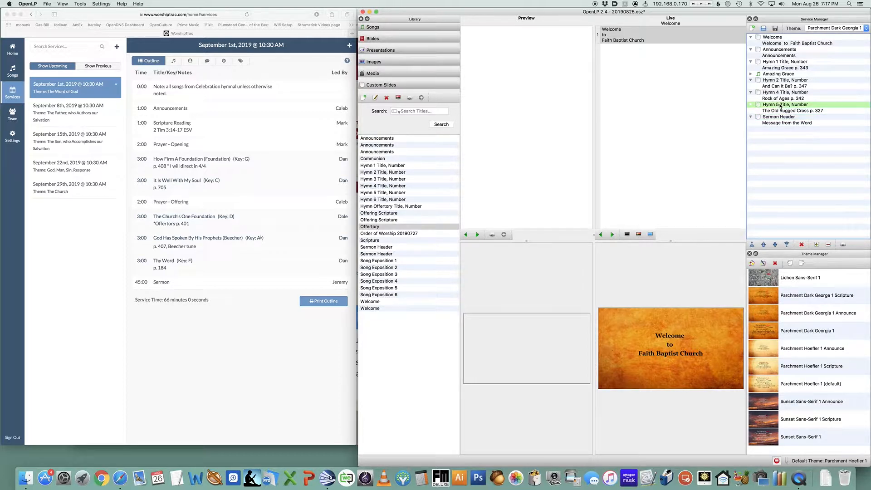
key(Delete)
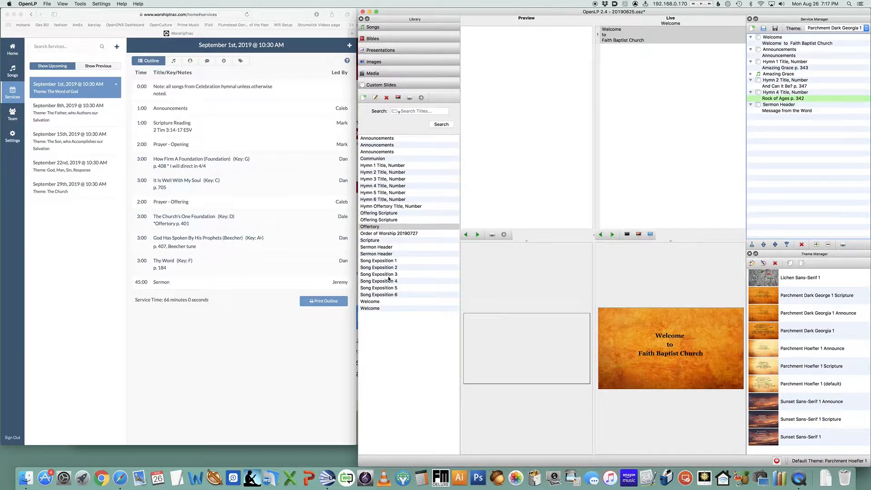
Add the Hymn 3 Title, Number custom slide to the service between Hymn 2 and Hymn 4
click(388, 179)
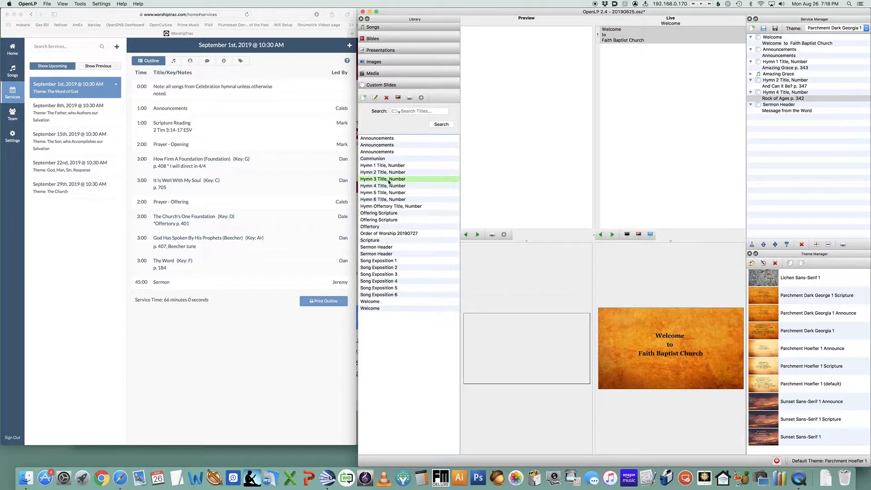
drag(381, 180, 795, 111)
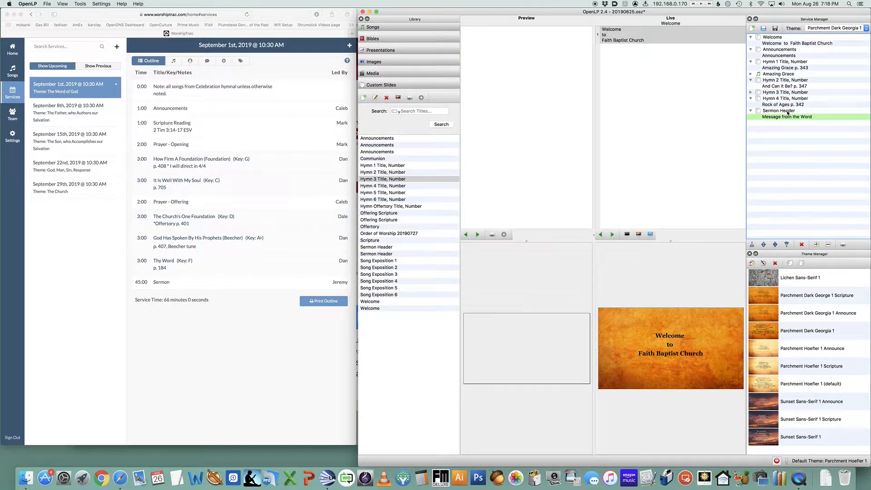
Collapse the service items and move the Sermon Header to the end of the service order
click(751, 98)
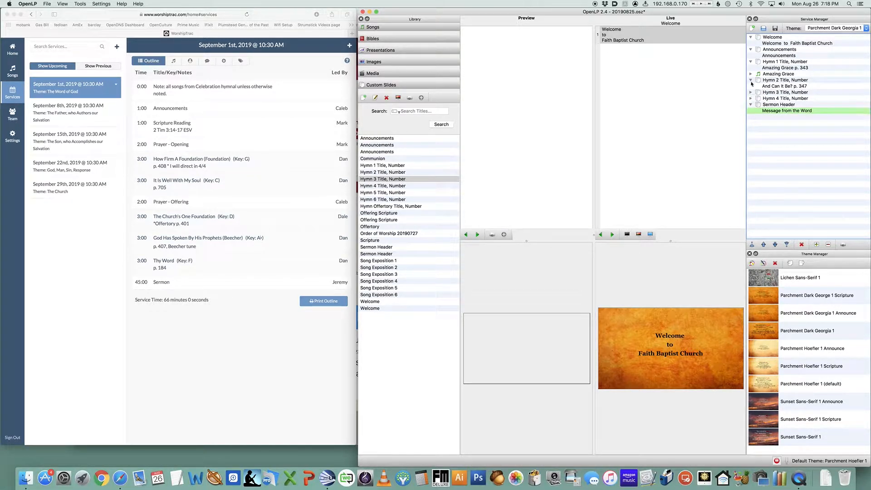
click(751, 80)
drag(751, 62, 752, 50)
click(751, 37)
click(751, 55)
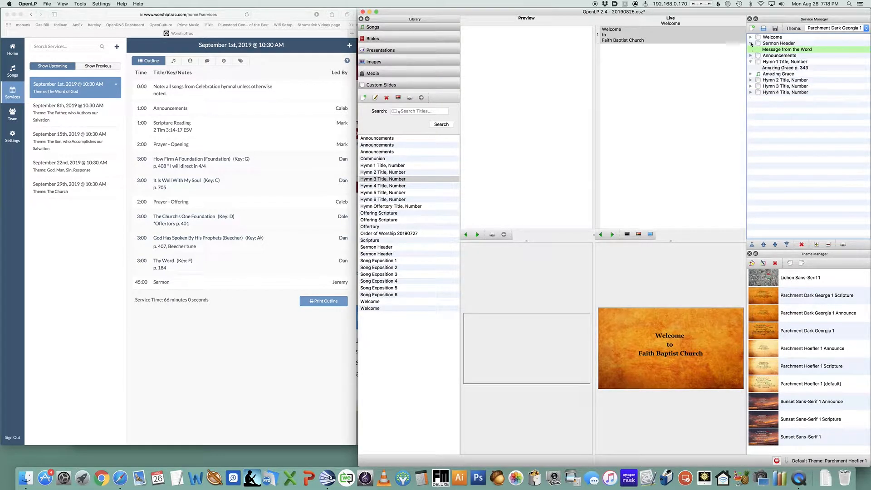
click(751, 43)
click(751, 56)
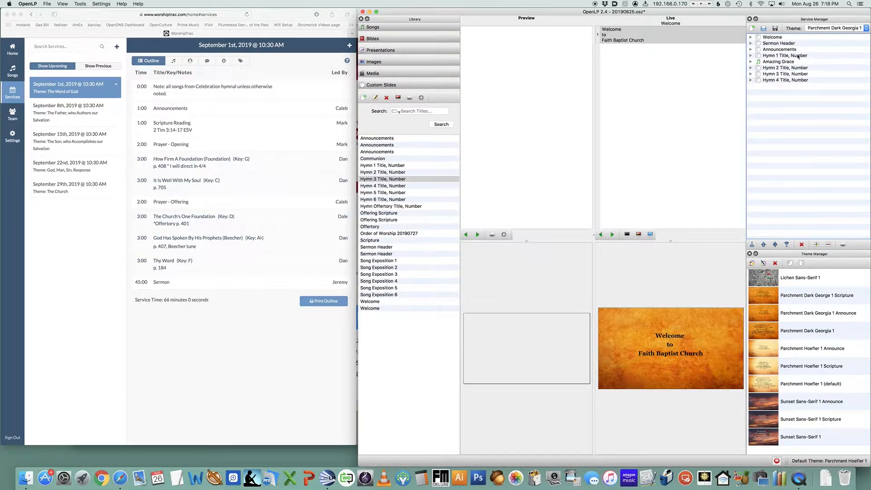
drag(789, 44, 798, 95)
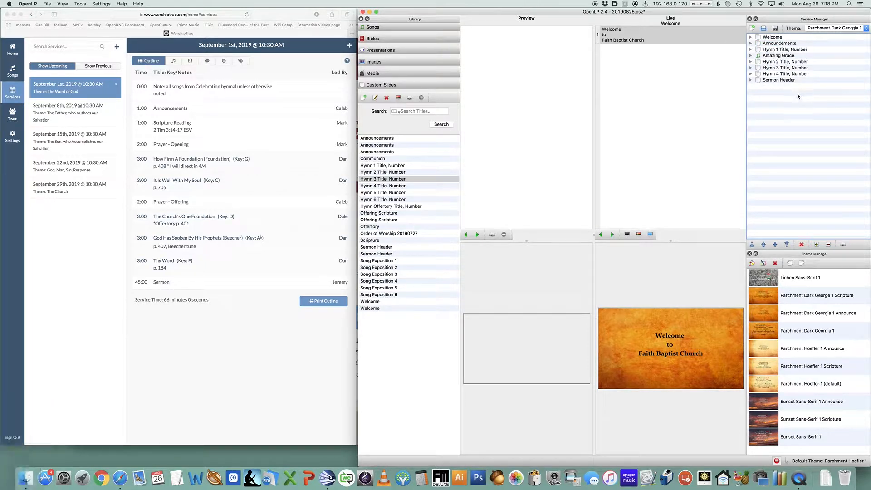
Delete the Amazing Grace song item from the service
click(777, 56)
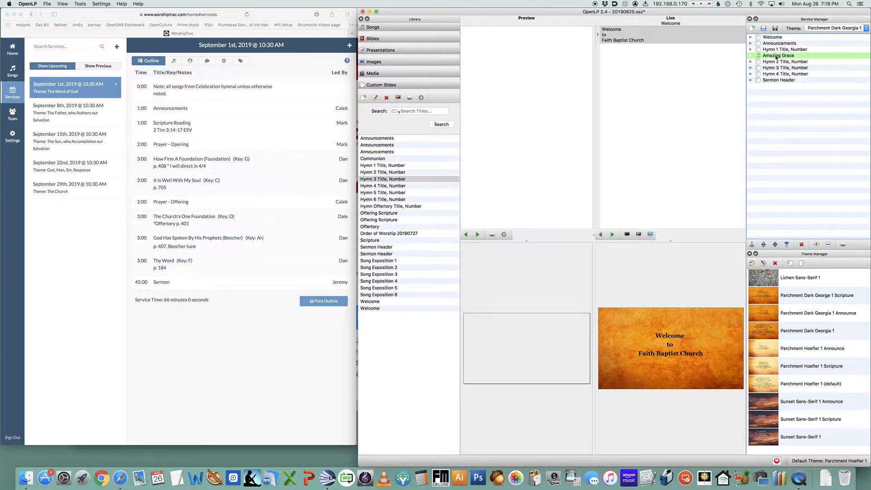
key(Delete)
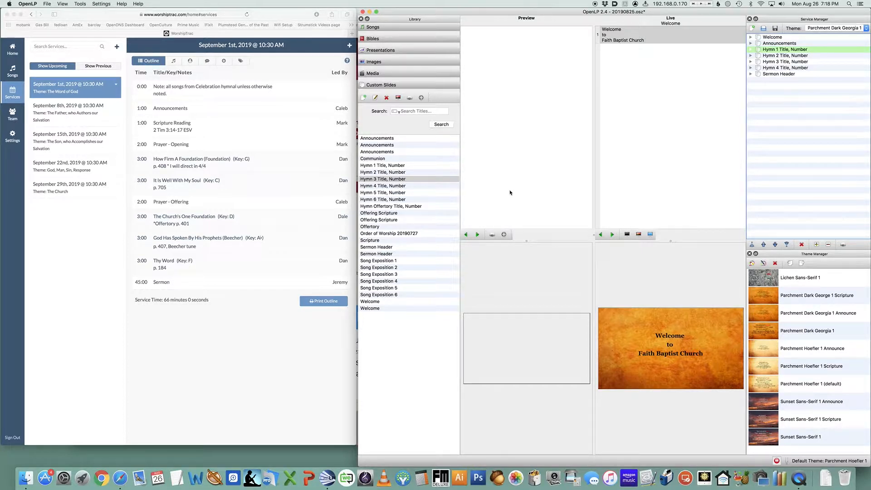
Save the service as 20190901.osz in the Services folder
click(44, 4)
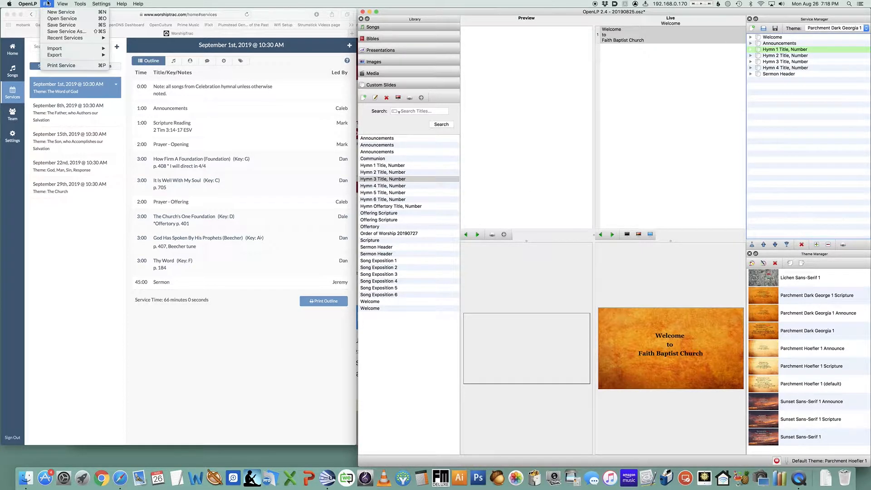
click(51, 32)
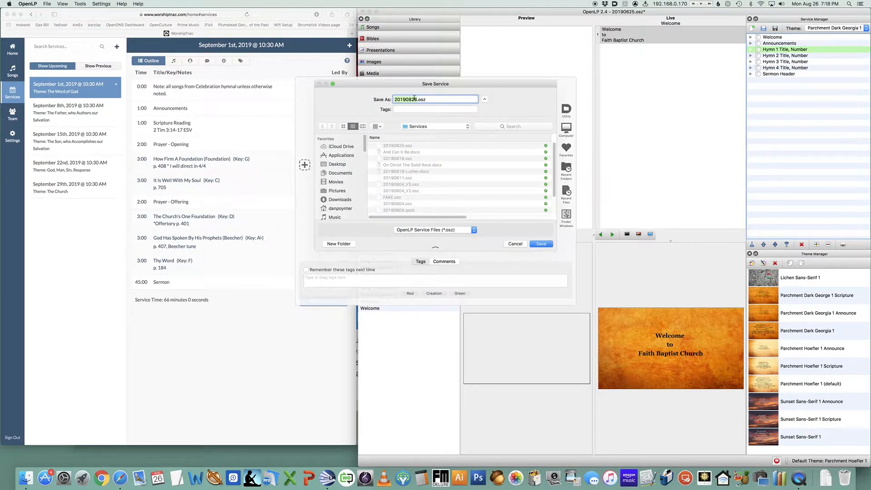
key(BackSpace)
key(BackSpace)
key(BackSpace)
text(901)
click(437, 129)
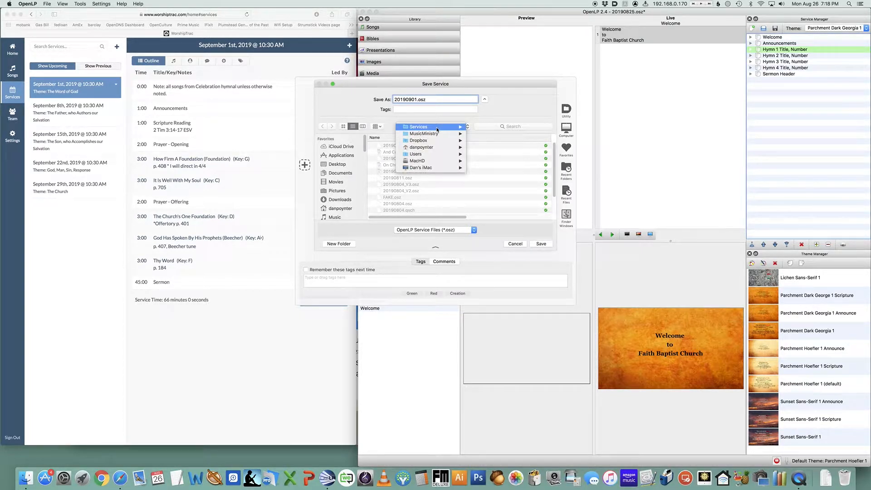
mouse_move(438, 134)
click(348, 106)
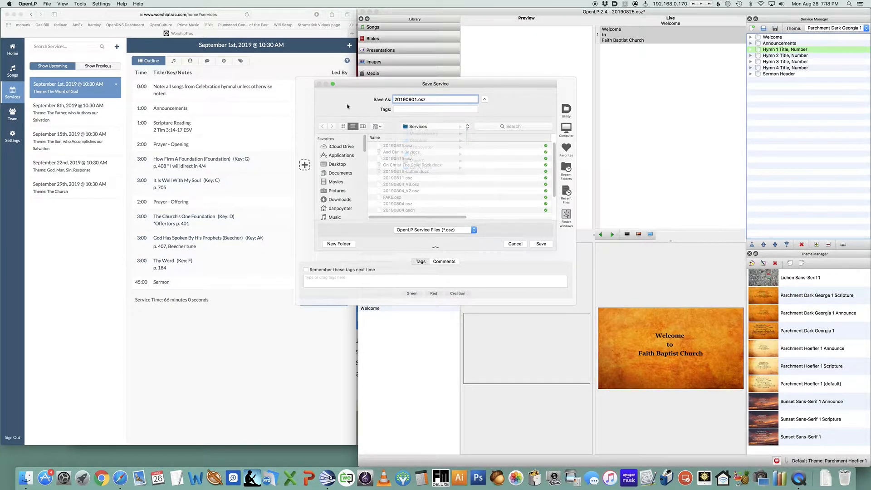
click(542, 243)
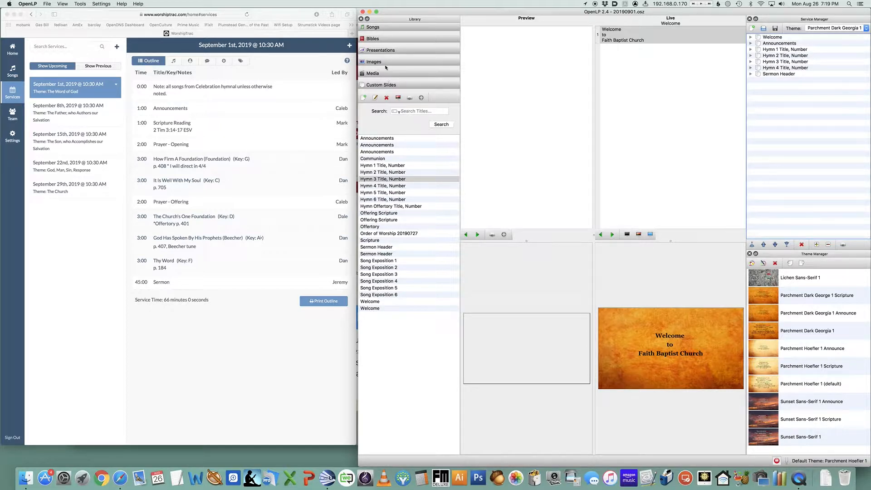
Search the Bibles library for 2 Timothy 3:14-17
click(380, 38)
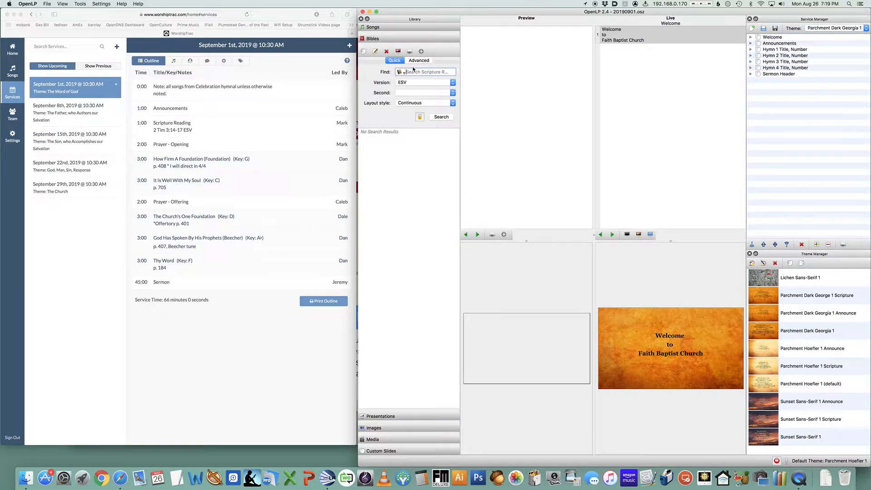
text(2 )
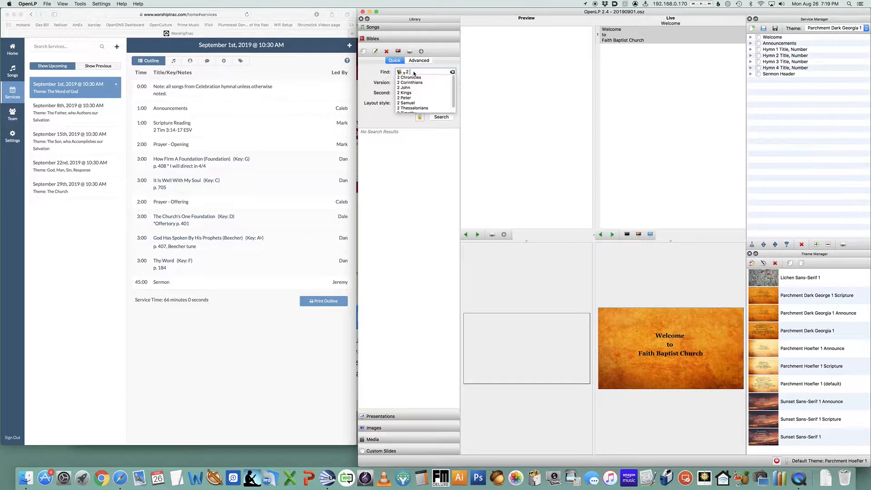
text(Timothy)
key(Down)
key(Return)
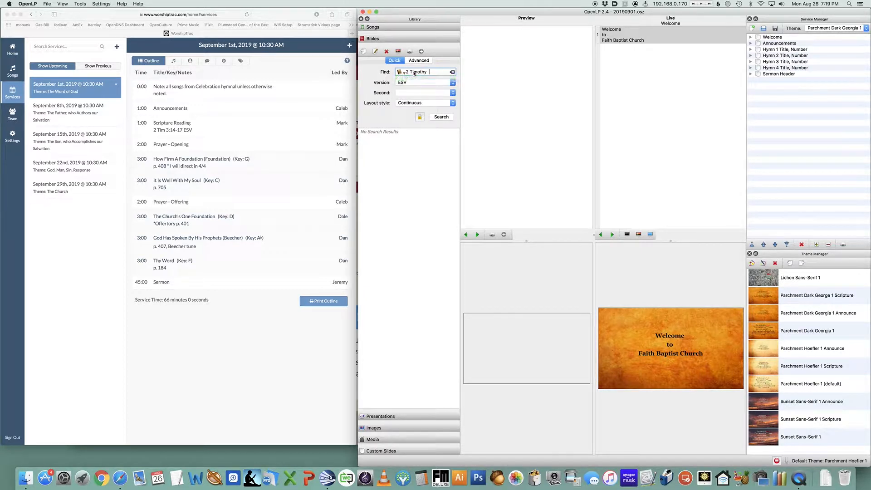
text(3:14-17)
key(Return)
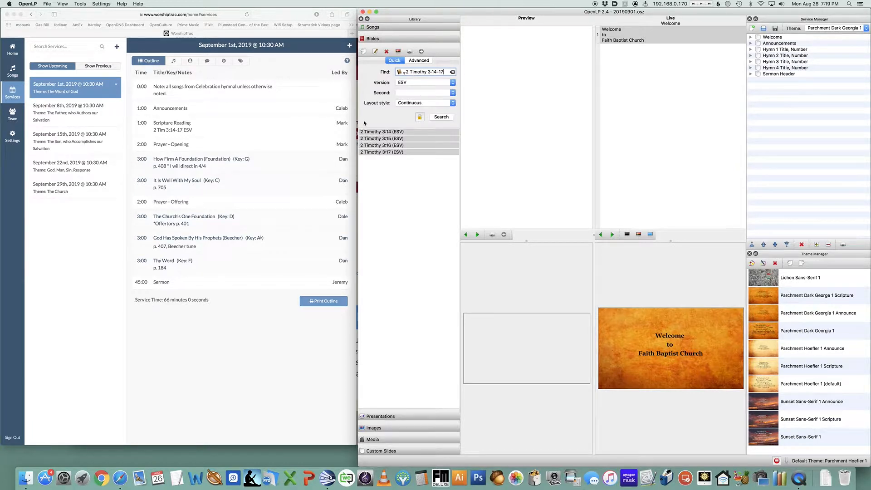
Add the four 2 Timothy verses to the service after Announcements and show the item live
click(370, 132)
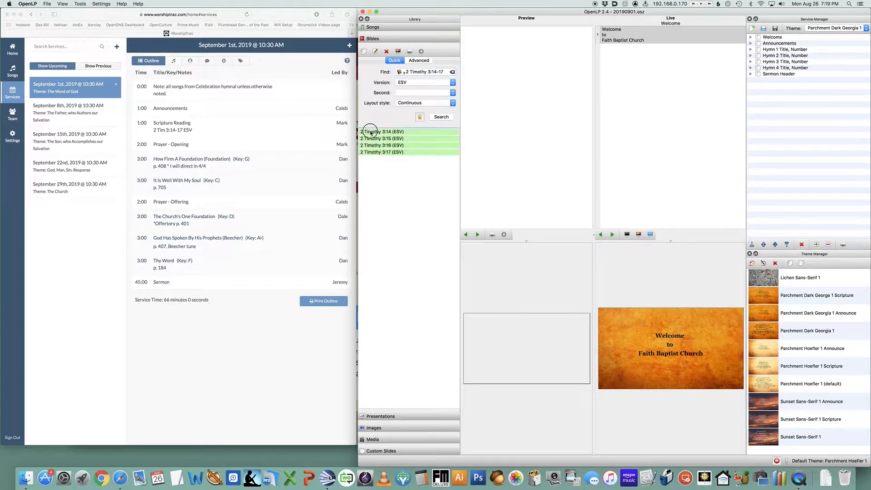
drag(370, 132, 771, 48)
click(751, 50)
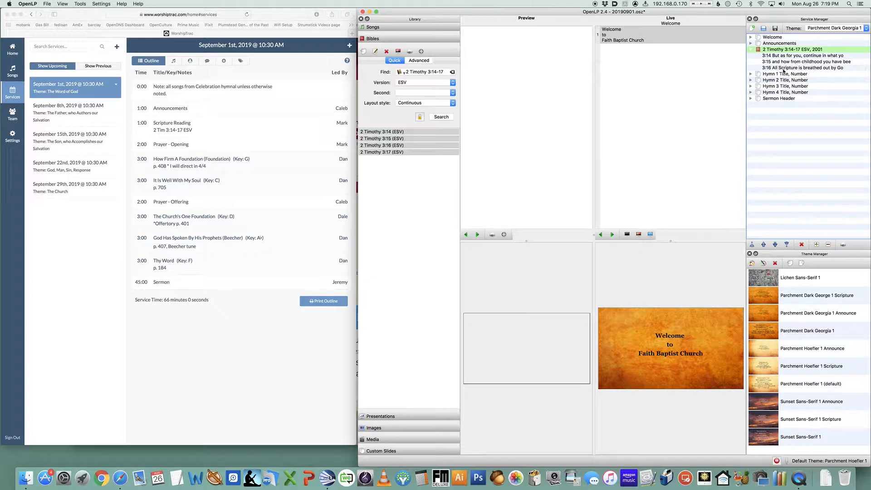
double_click(780, 50)
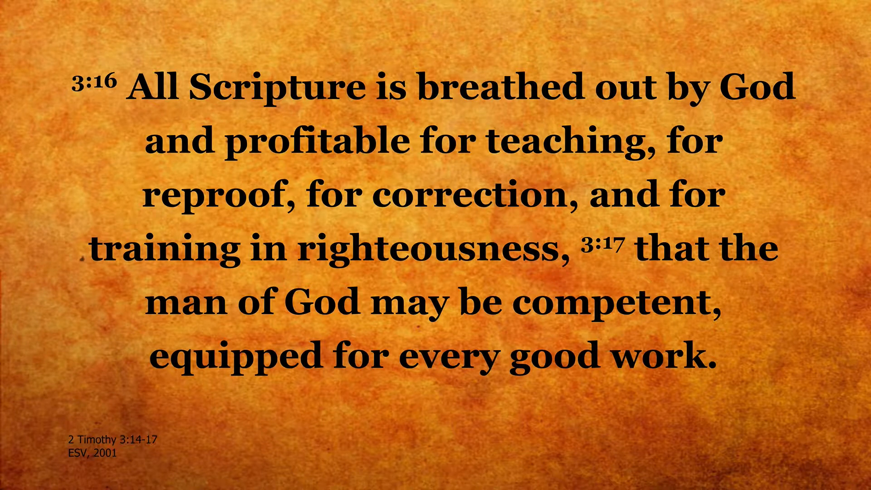
click(781, 51)
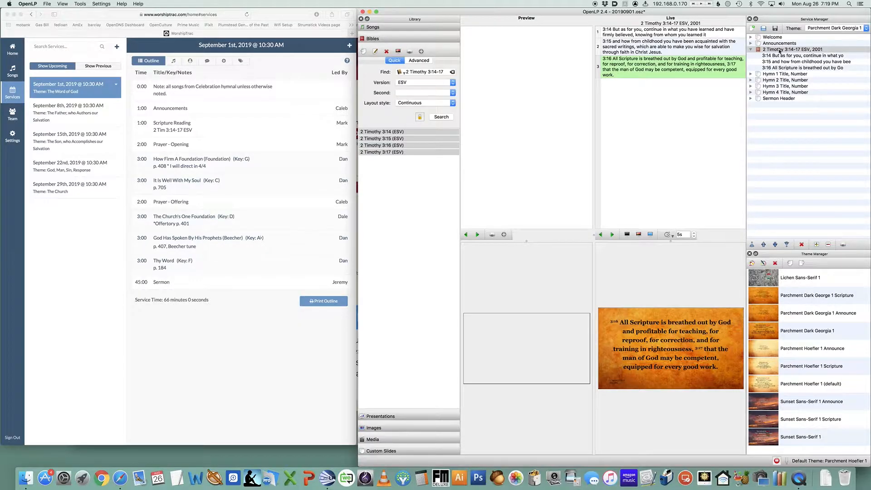
Set the Bible layout style to Verse Per Slide and remove the scripture item from the service
click(437, 103)
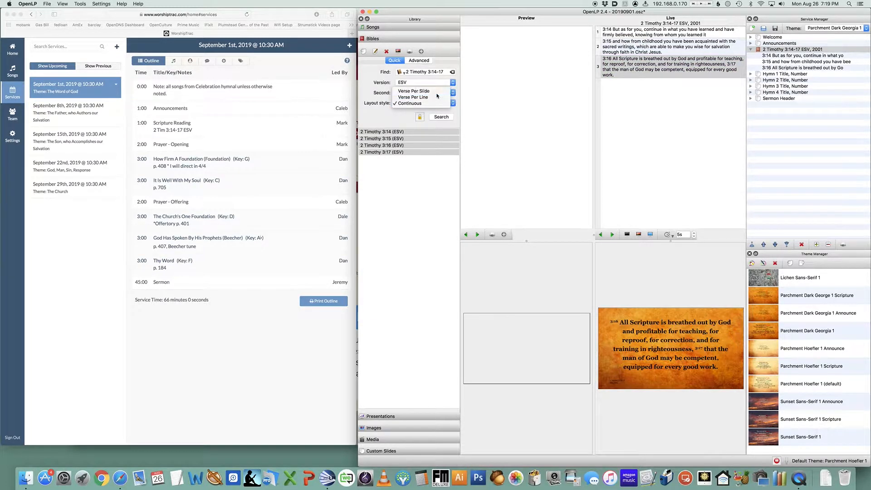
click(438, 93)
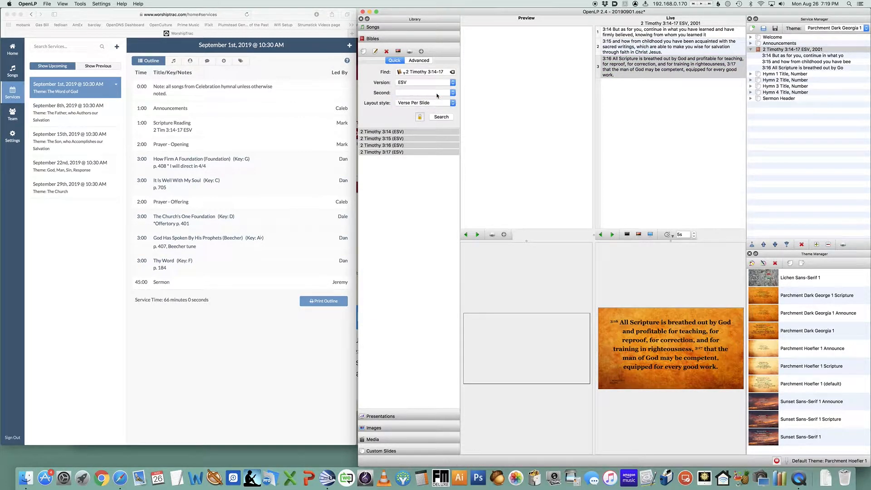
click(786, 50)
key(Delete)
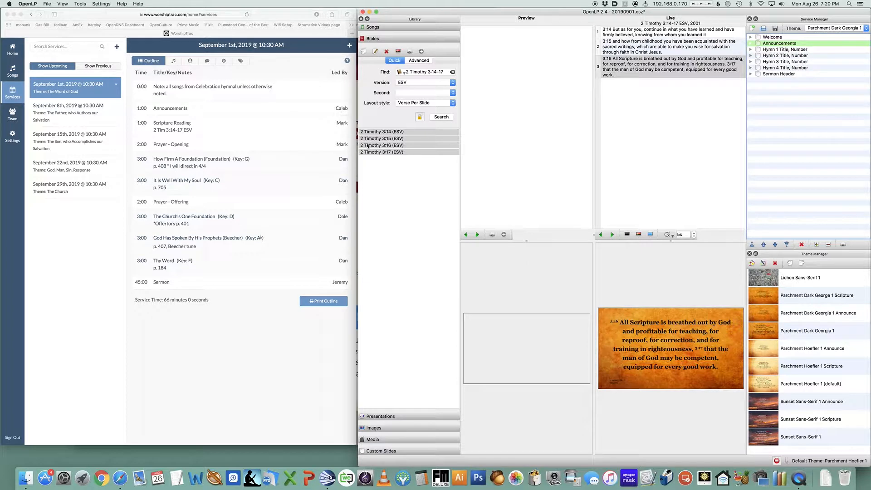
Add the 2 Timothy 3:14-17 verses after Announcements again and step through them live
drag(385, 133, 782, 50)
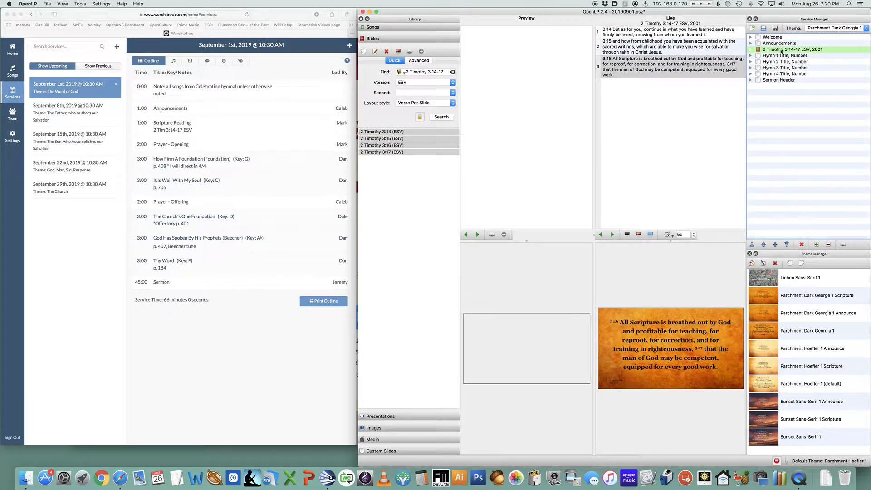
double_click(782, 51)
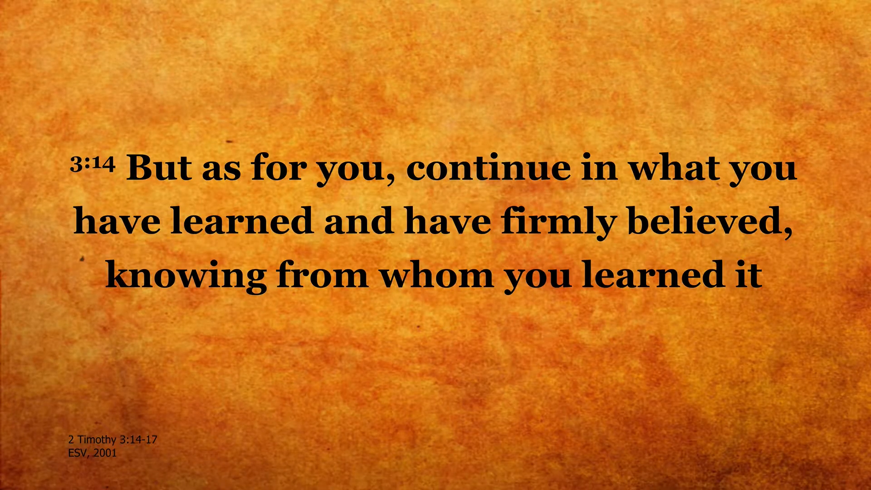
key(Down)
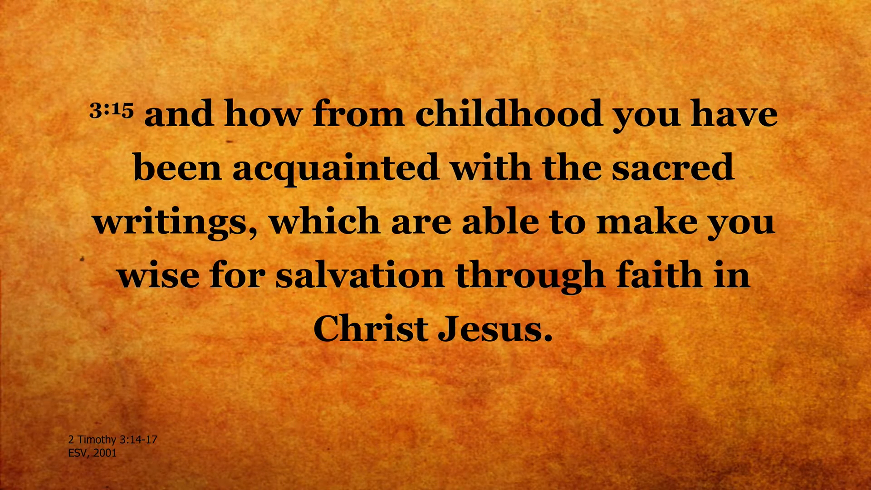
key(Down)
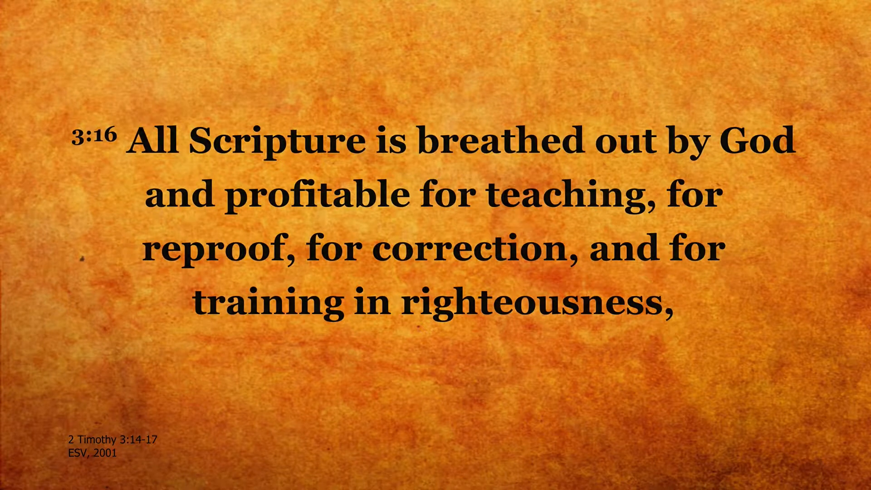
key(Down)
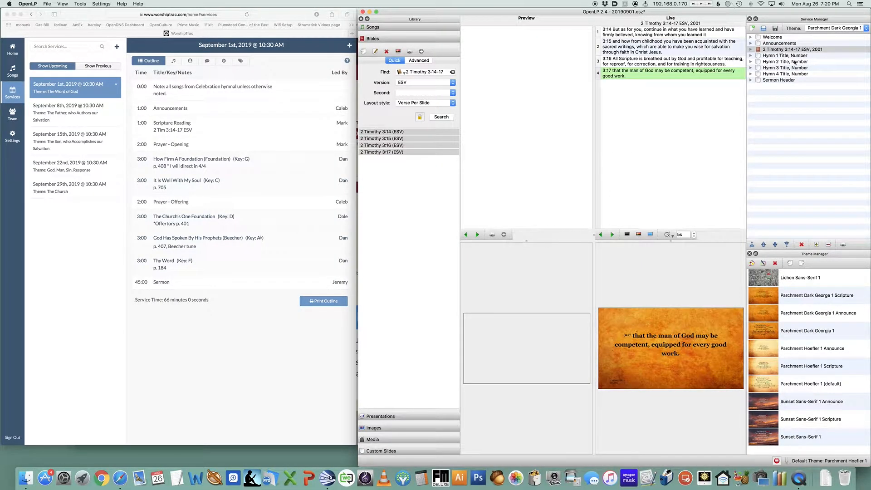
Save the service
key(super+s)
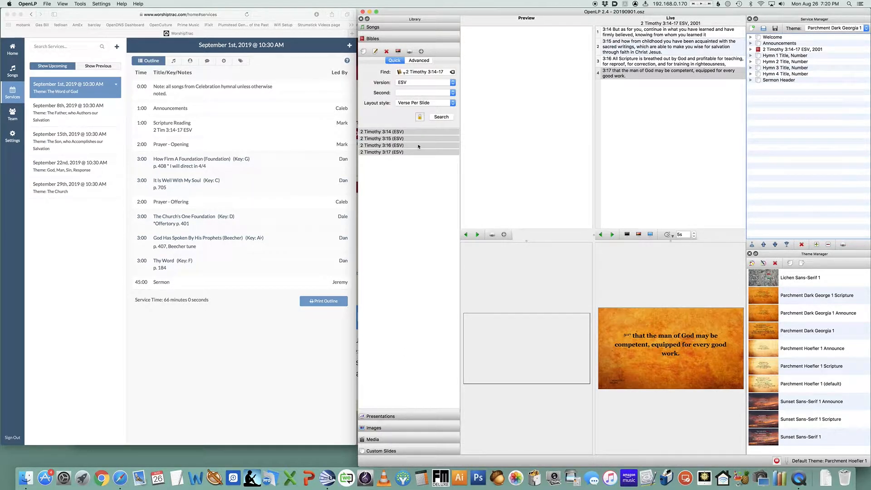
Search the Songs library for how firm
click(388, 27)
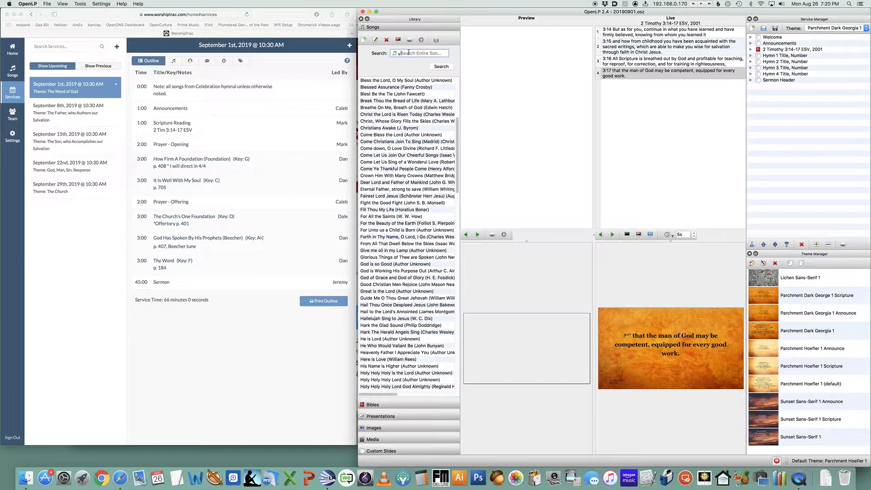
text(how firm)
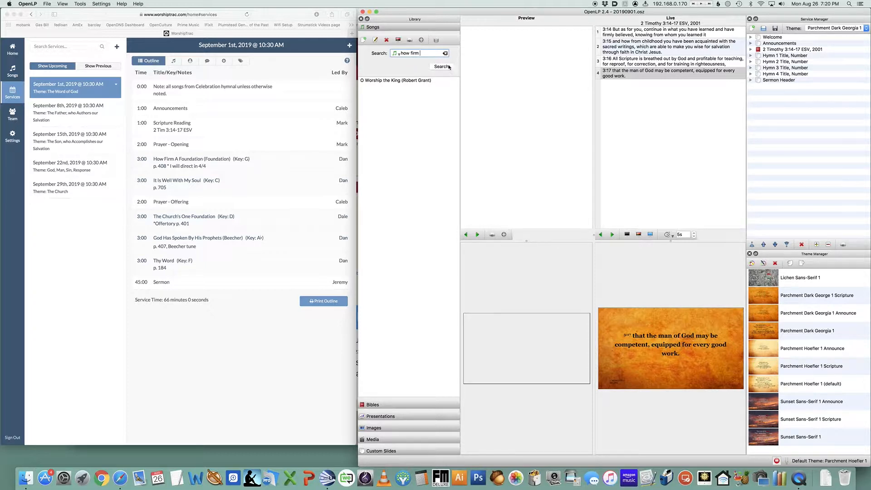
Open the CCLI SongSelect importer and log in with the saved account
click(47, 5)
mouse_move(55, 51)
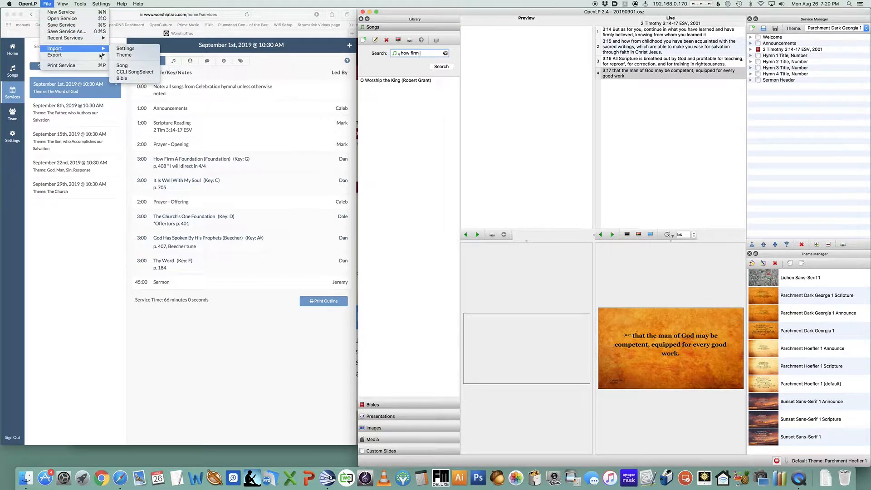
click(146, 73)
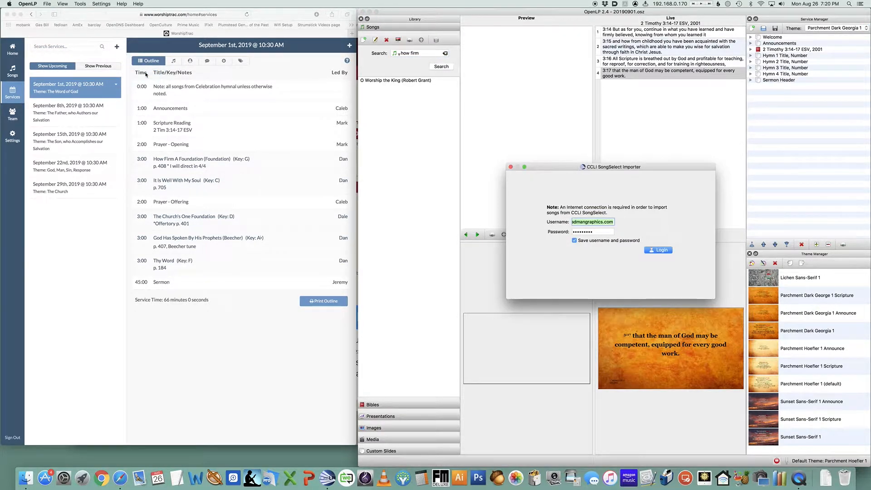
click(662, 251)
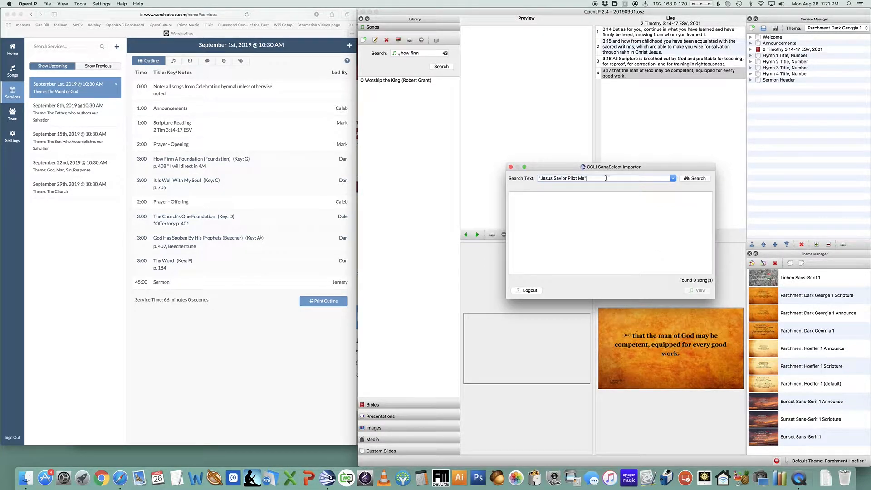
Search SongSelect for how firm a foundation
drag(606, 178, 531, 177)
text(how firm a foundation)
key(Return)
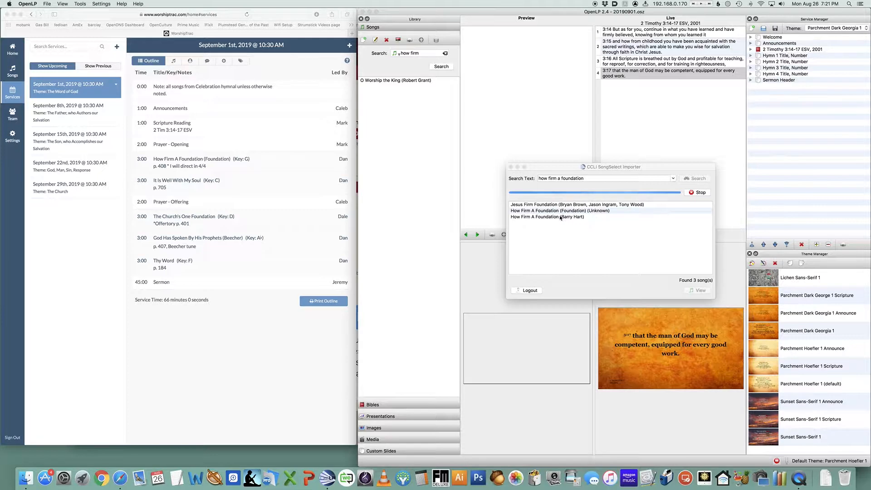
In WorshipTrac, inspect the How Firm A Foundation outline element's files and suggested songs, then cancel
click(295, 162)
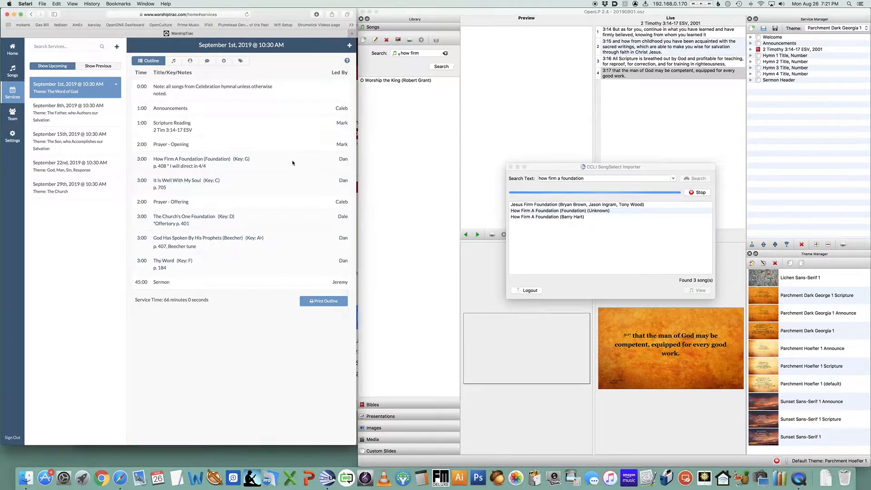
click(206, 160)
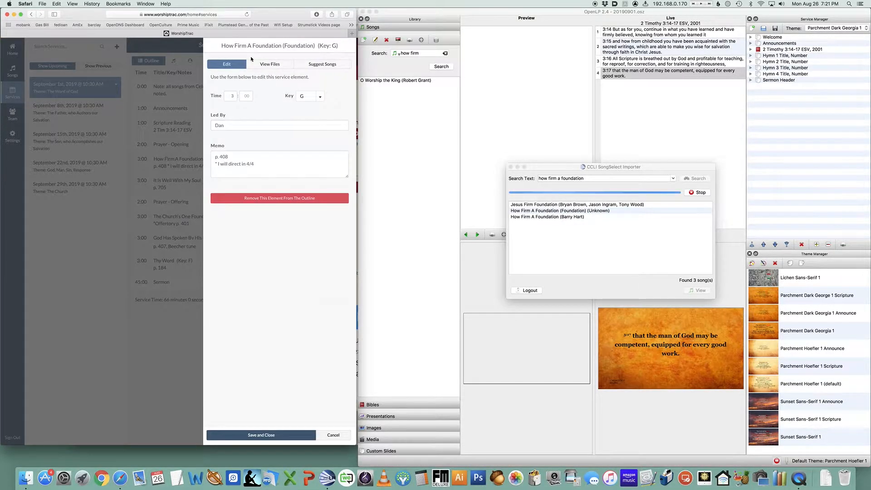
click(270, 64)
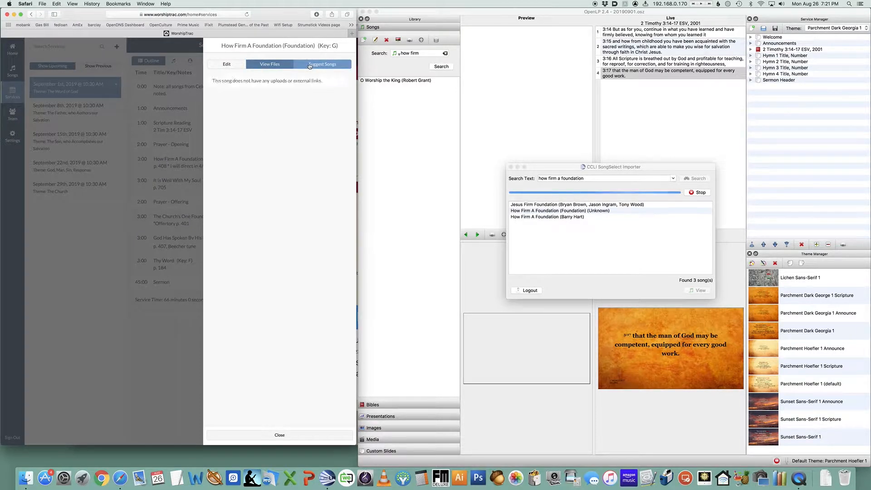
click(323, 66)
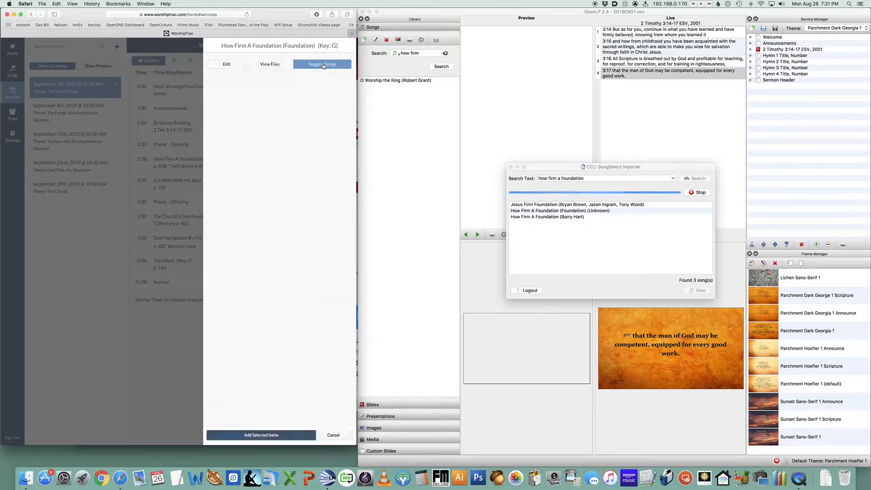
click(230, 65)
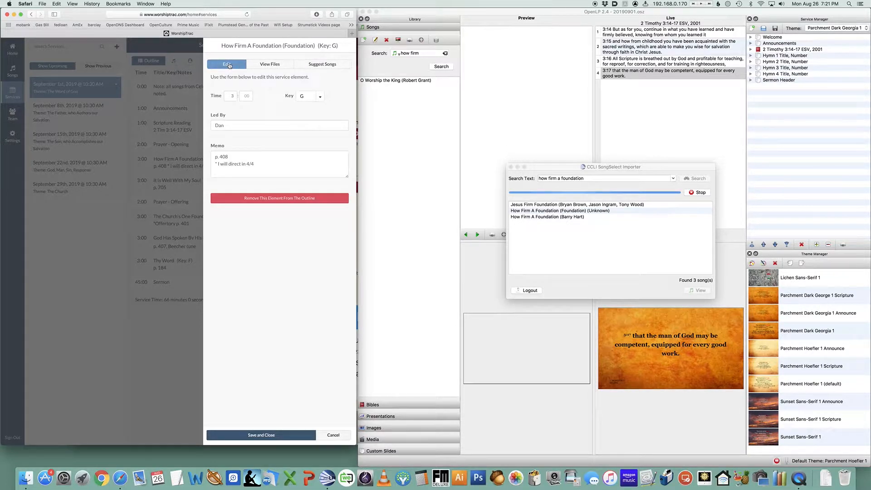
click(340, 437)
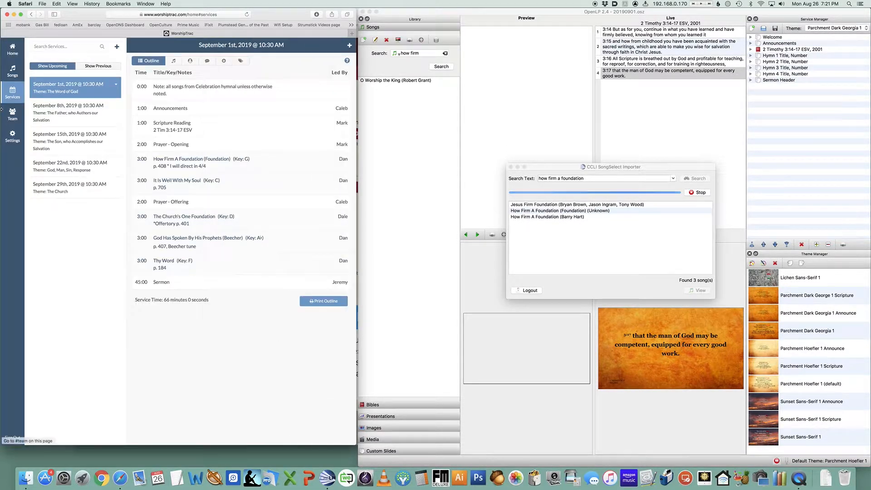
Search the WorshipTrac songs list for how firm and expand How Firm A Foundation
click(12, 71)
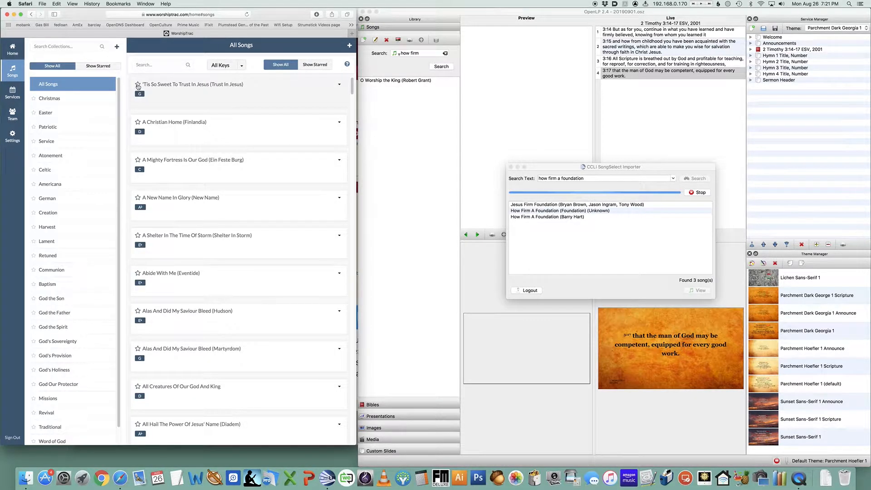
click(159, 67)
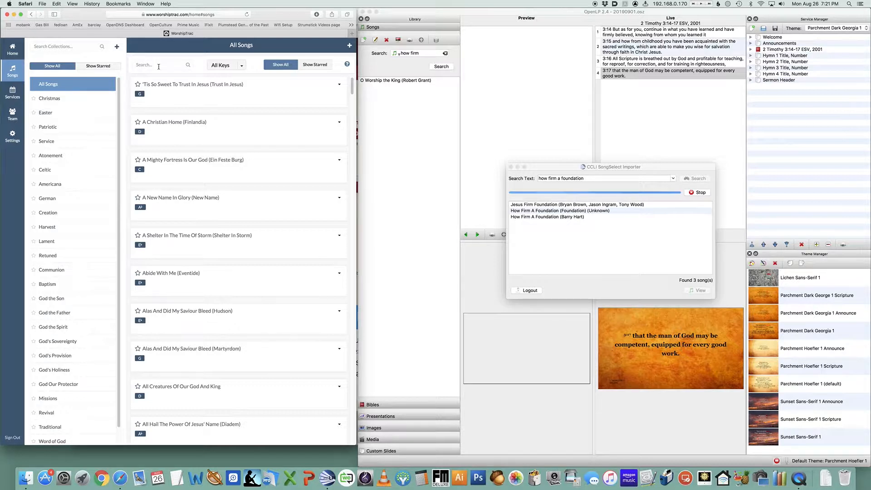
text(how firm)
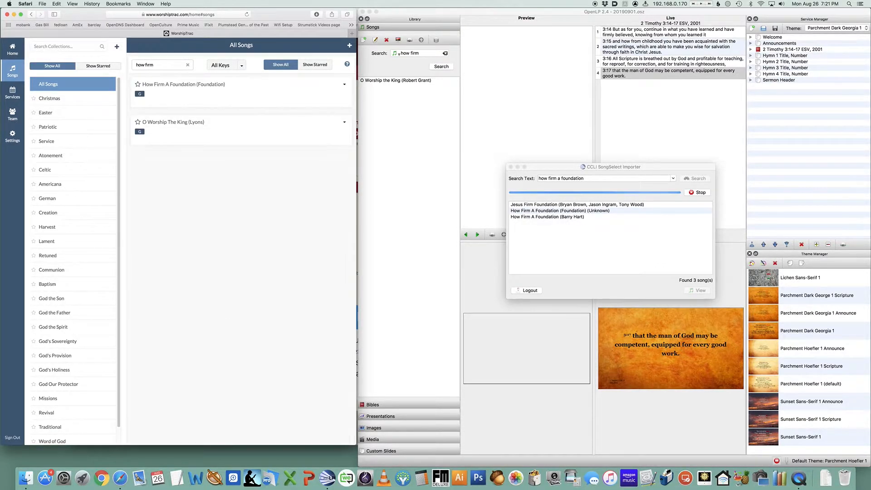
click(164, 86)
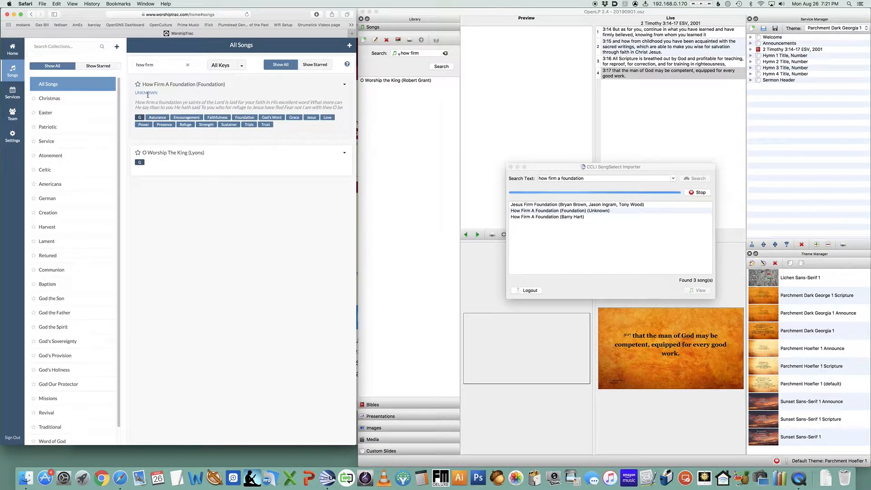
Stop the SongSelect search and move the importer window higher
click(586, 212)
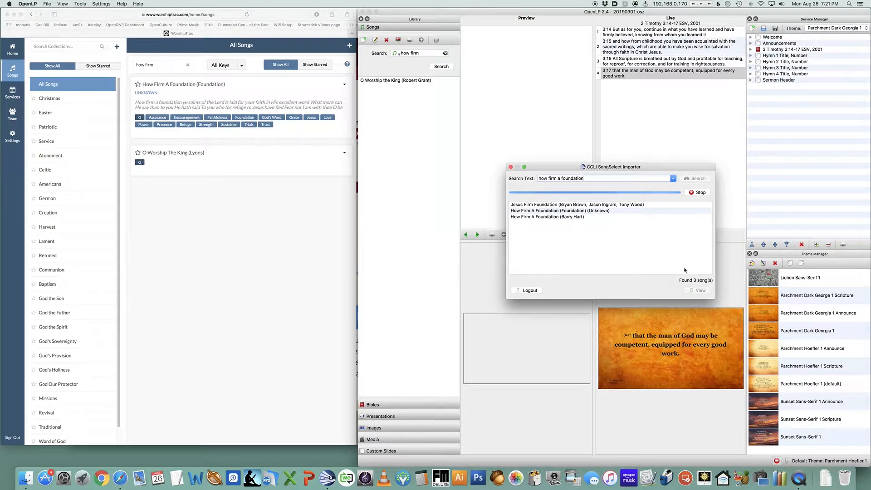
click(701, 193)
drag(553, 169, 553, 128)
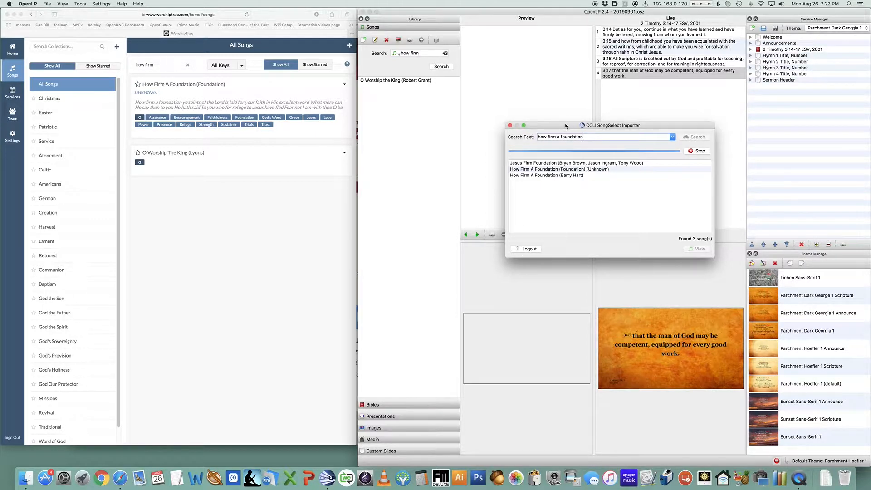
Force quit the unresponsive OpenLP and close the Force Quit Applications window
key(super+alt+Escape)
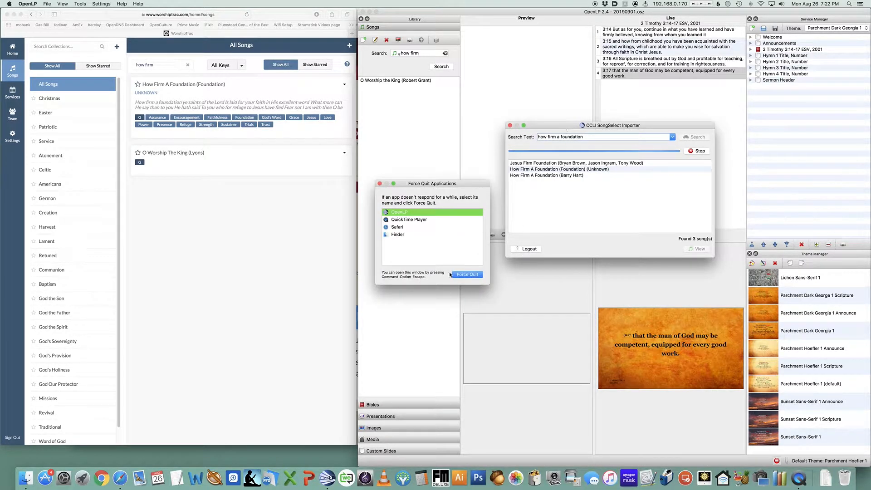
click(465, 275)
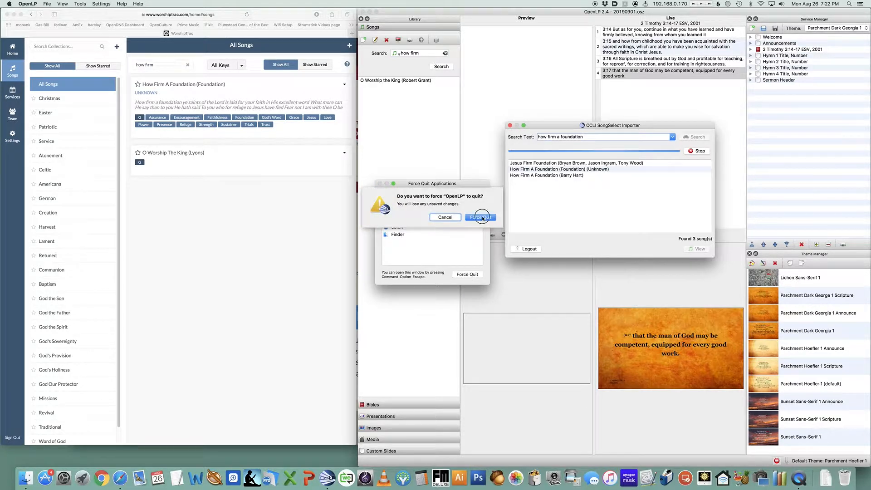
click(482, 217)
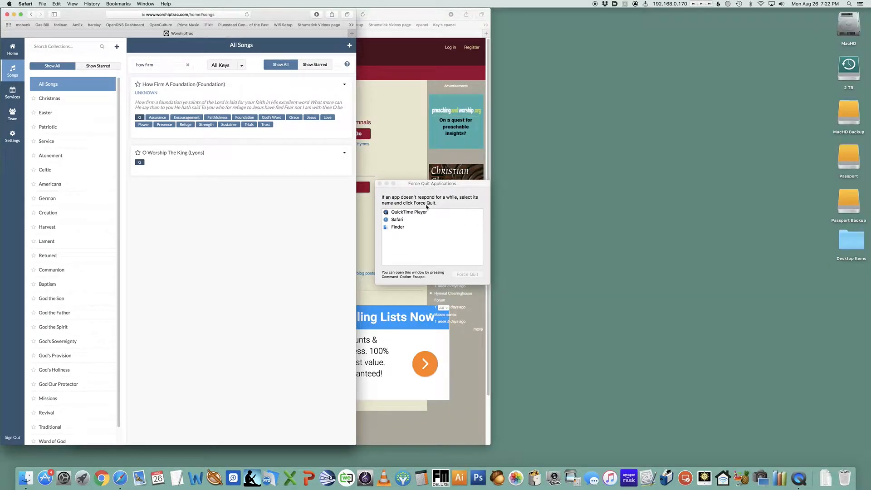
click(380, 184)
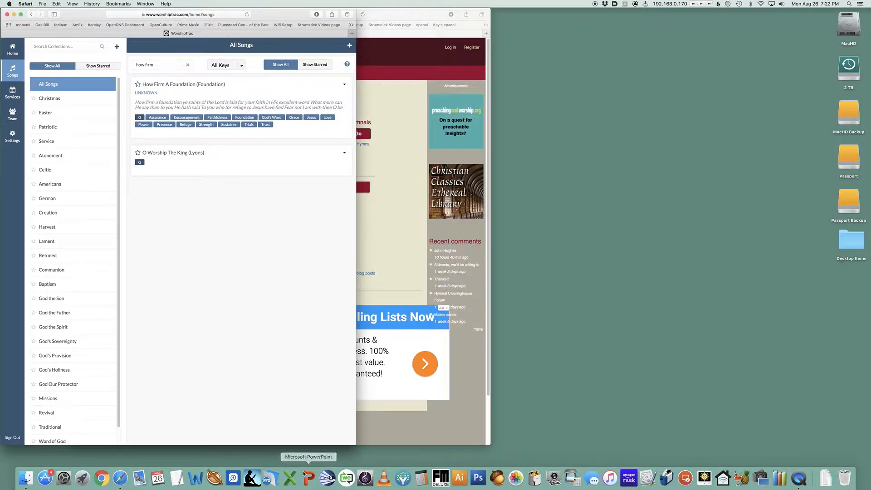
Relaunch OpenLP, confirming it should continue, and move its window beside the WorshipTrac page
click(326, 479)
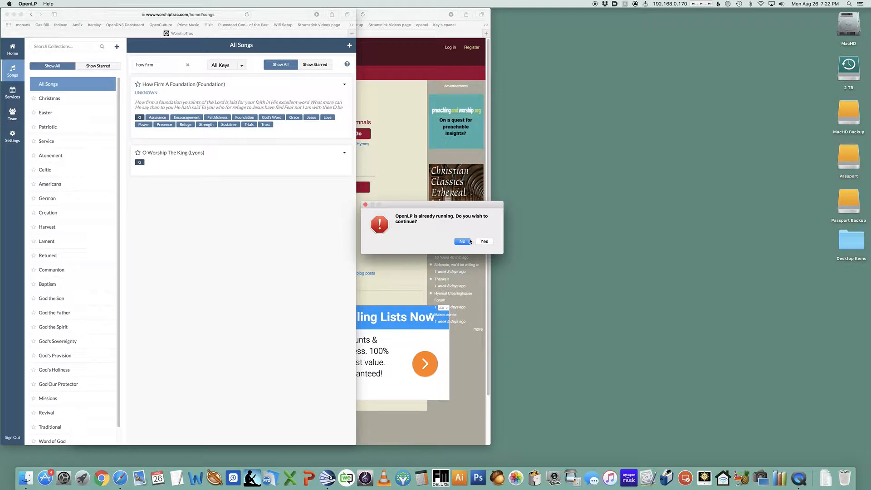
click(484, 241)
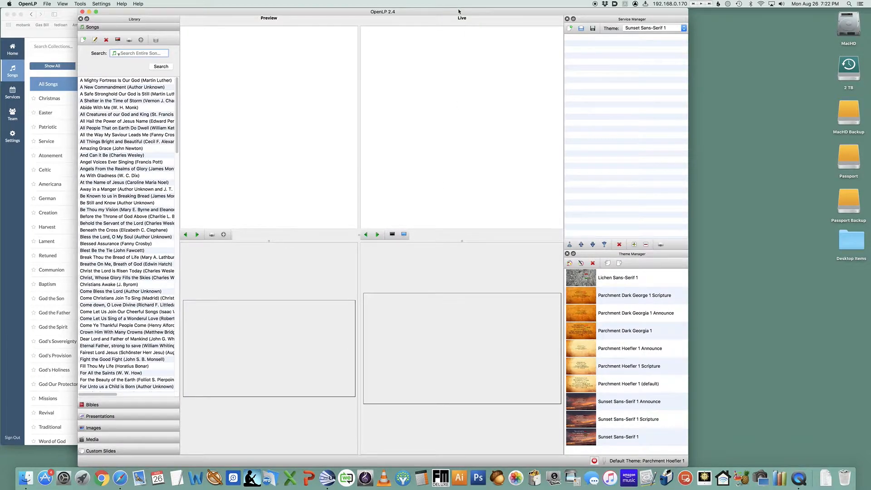
drag(458, 11, 640, 11)
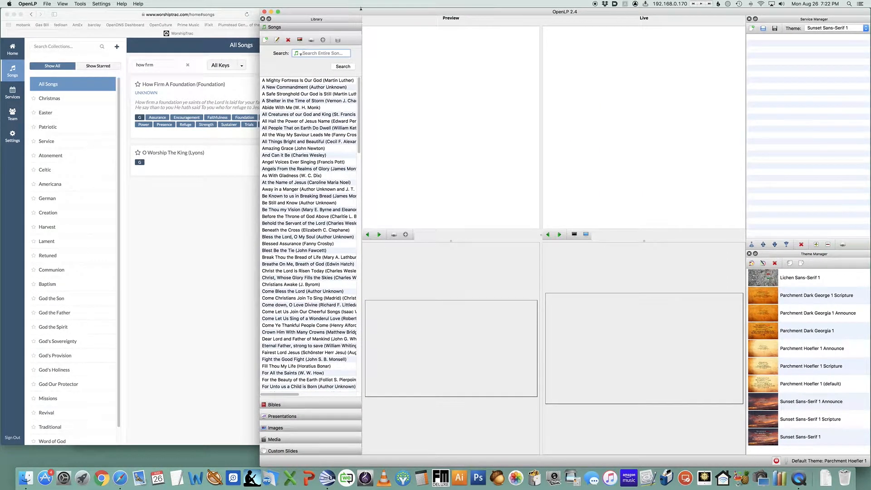
Reopen the 20190901.osz service file
click(47, 3)
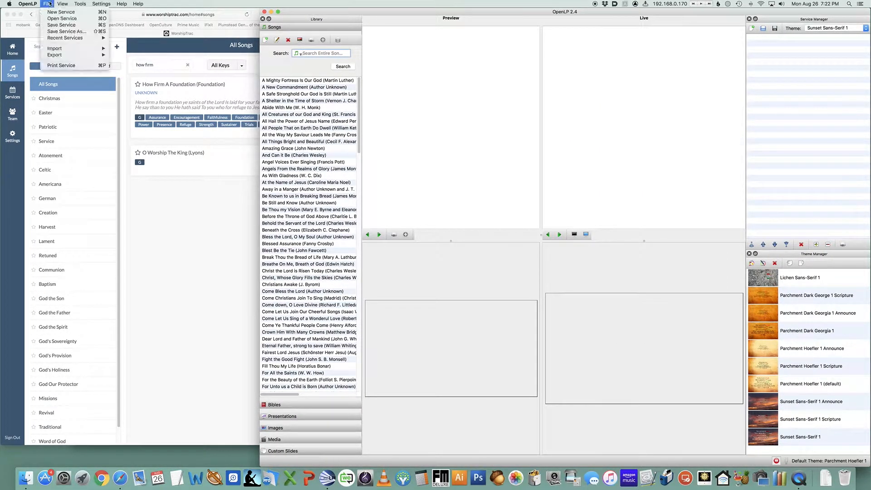
mouse_move(50, 38)
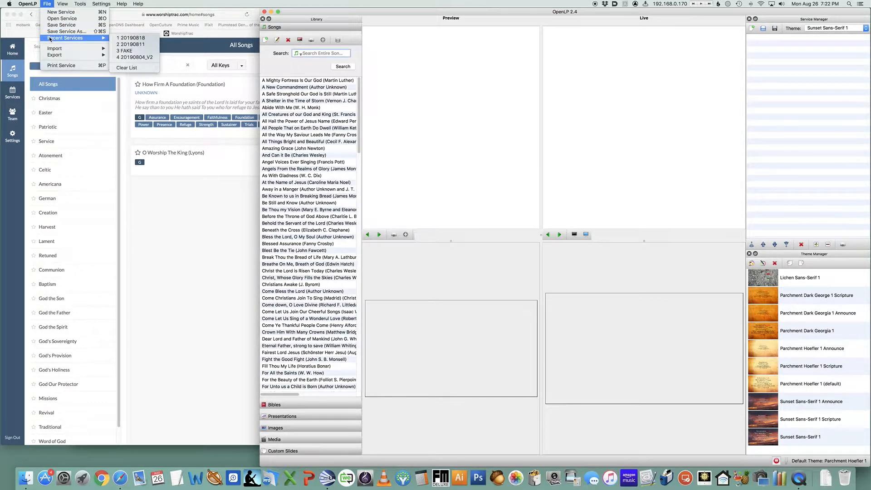
click(58, 13)
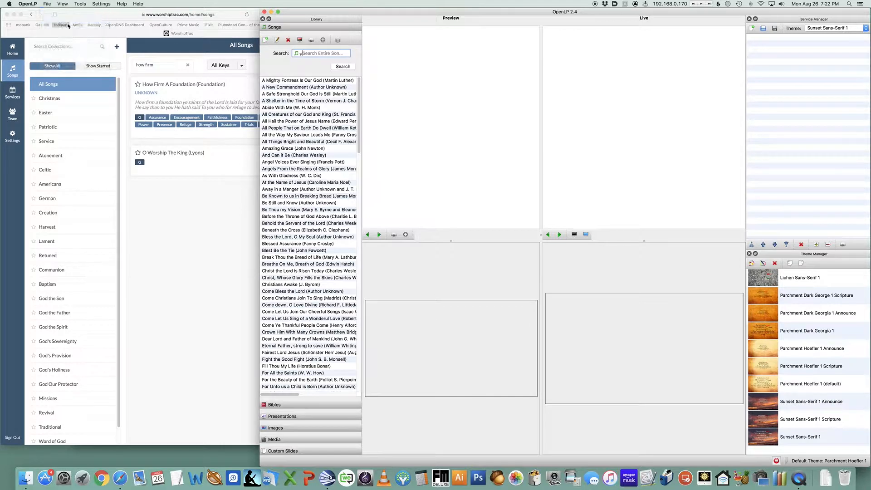
key(super+o)
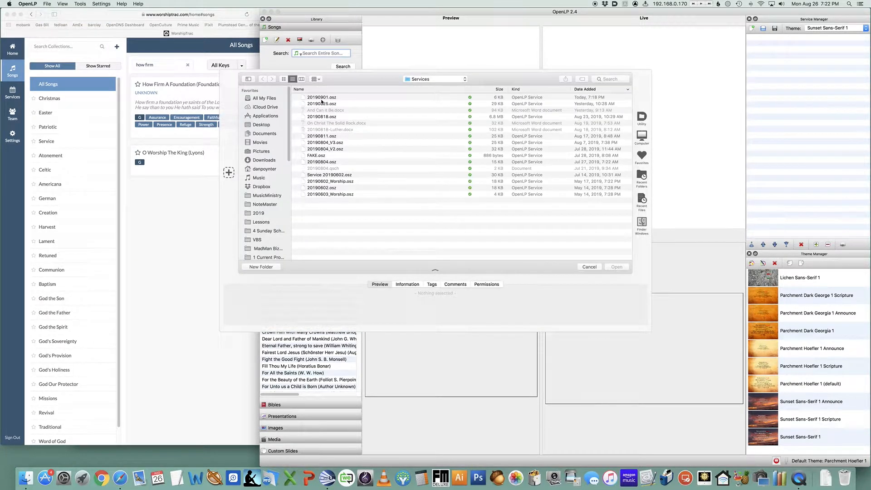
click(323, 102)
double_click(323, 98)
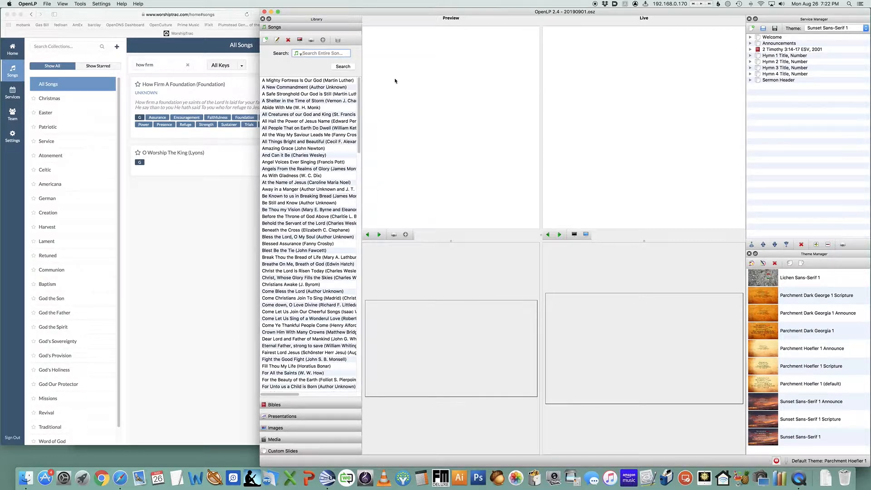
Open the CCLI SongSelect importer and log in with the saved username and password
click(46, 4)
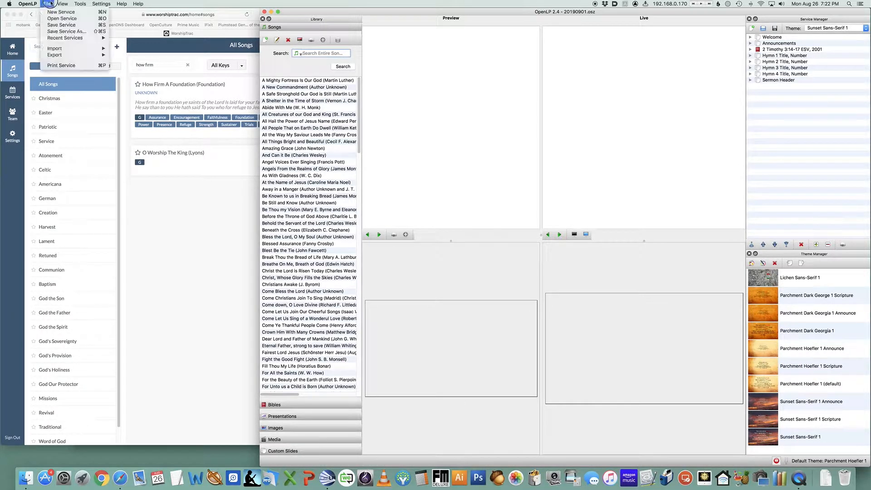
mouse_move(82, 48)
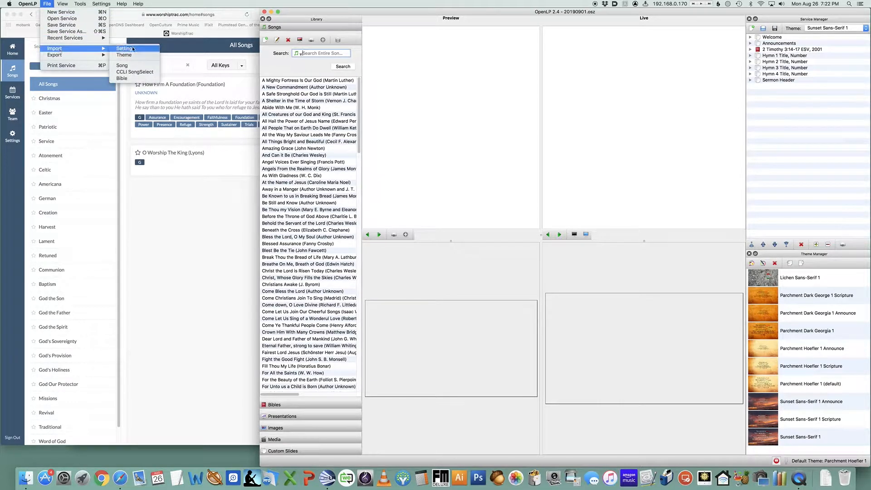
click(135, 72)
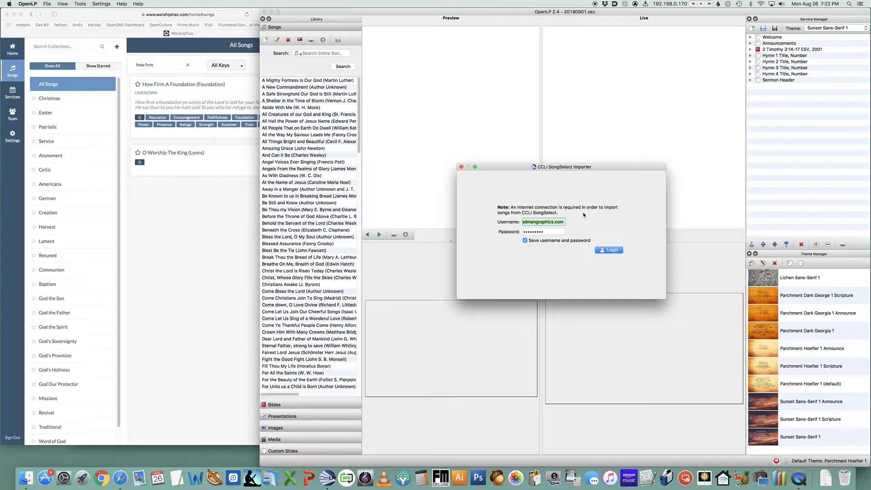
click(616, 251)
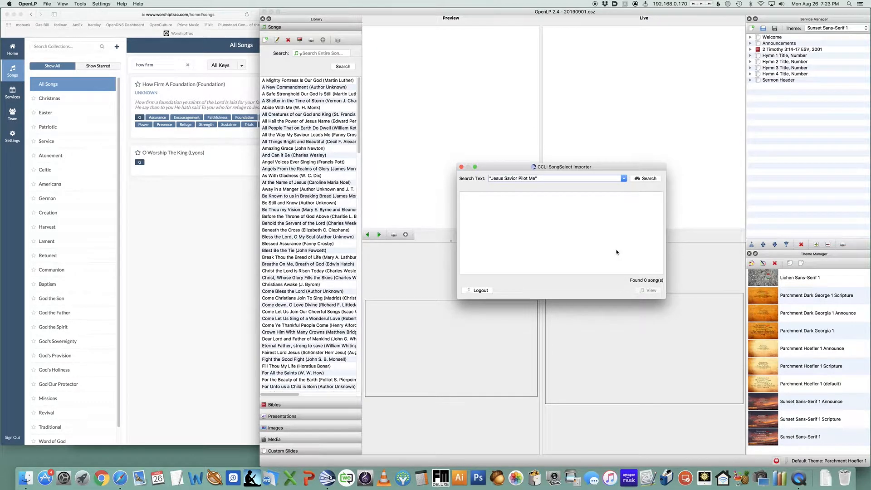
Try to search SongSelect for how firm a foundation
key(super+a)
text(how firm a foundation)
key(Return)
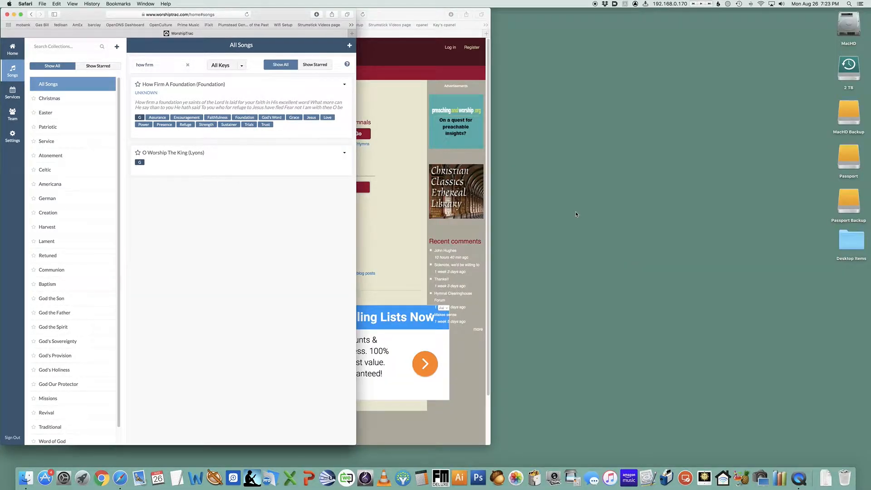
Relaunch OpenLP, move its window right, and dismiss the unexpected-quit report dialog
click(331, 480)
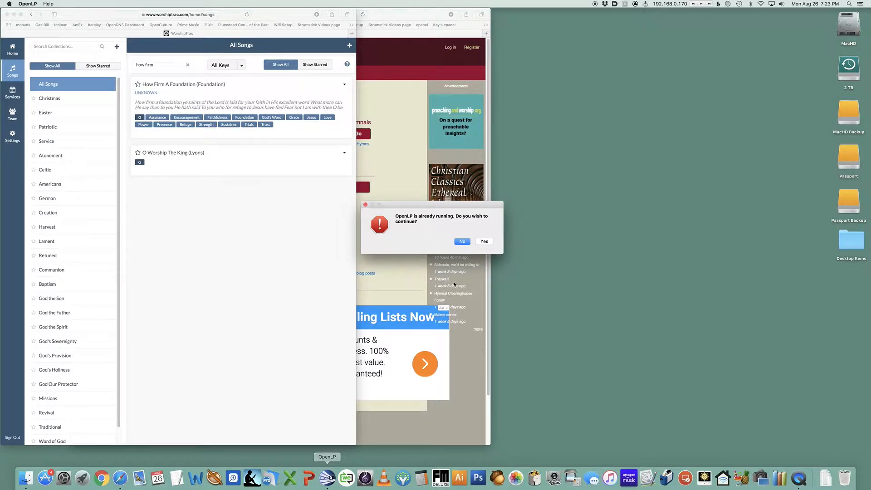
click(484, 242)
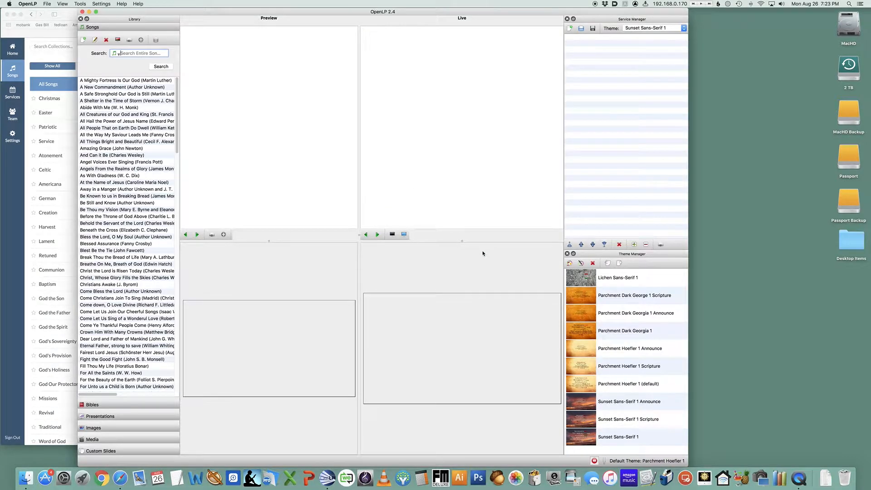
drag(228, 15, 411, 2)
click(46, 4)
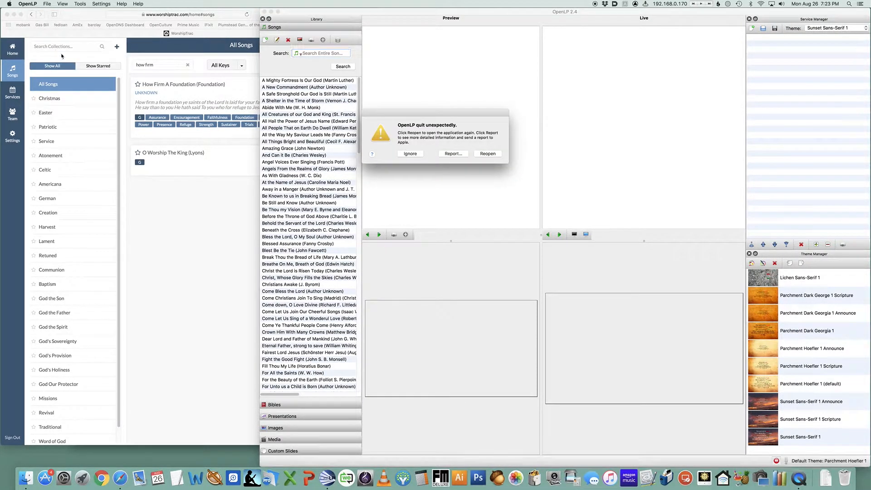
click(410, 154)
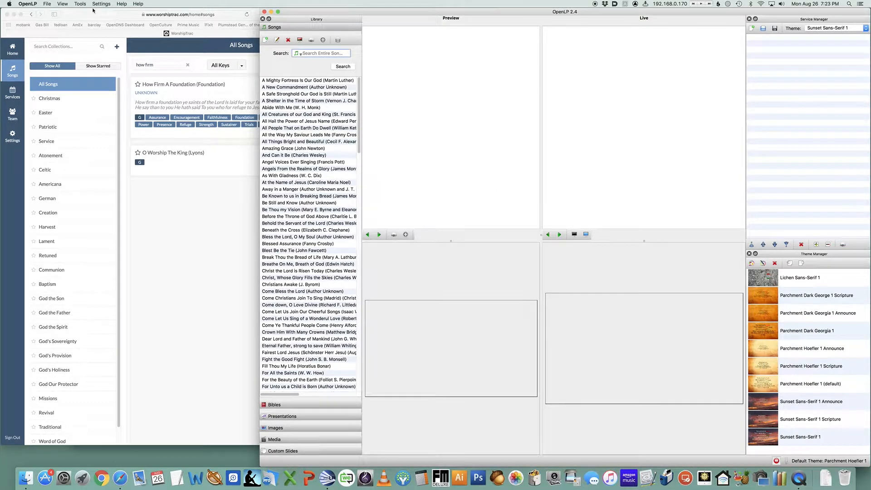
Open the CCLI SongSelect importer again and log in with the saved credentials
click(46, 4)
mouse_move(55, 49)
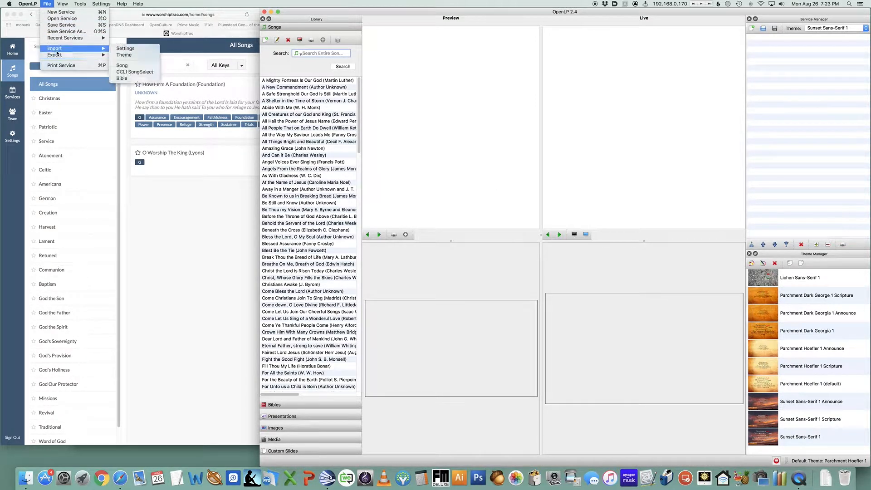
click(134, 72)
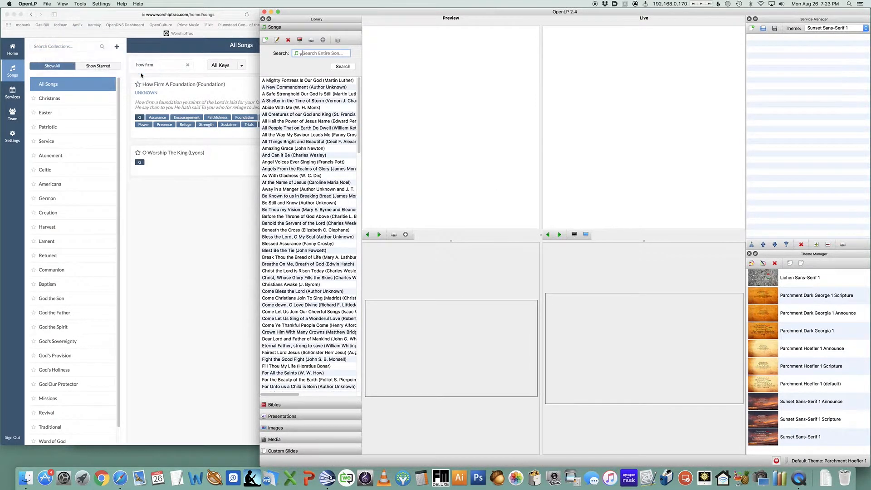
click(613, 251)
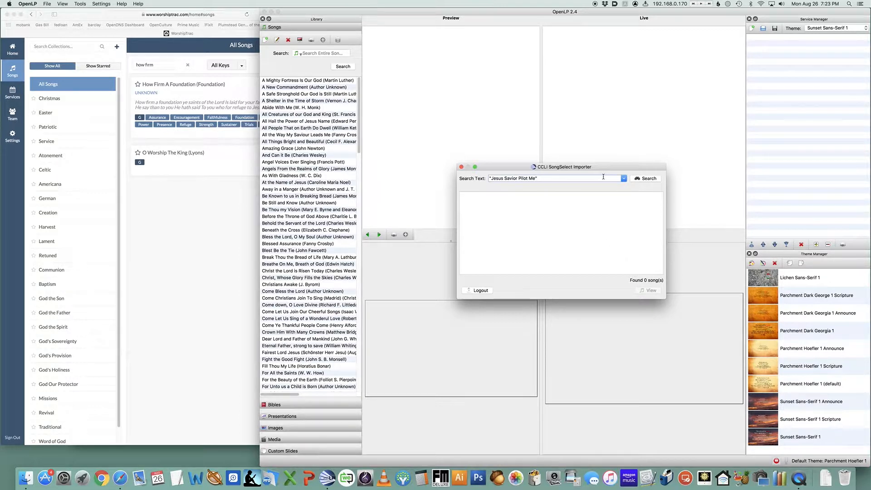
Replace the SongSelect search text with how firm a foundation and run the search
drag(604, 177, 462, 163)
text(how firm a foundation)
key(Return)
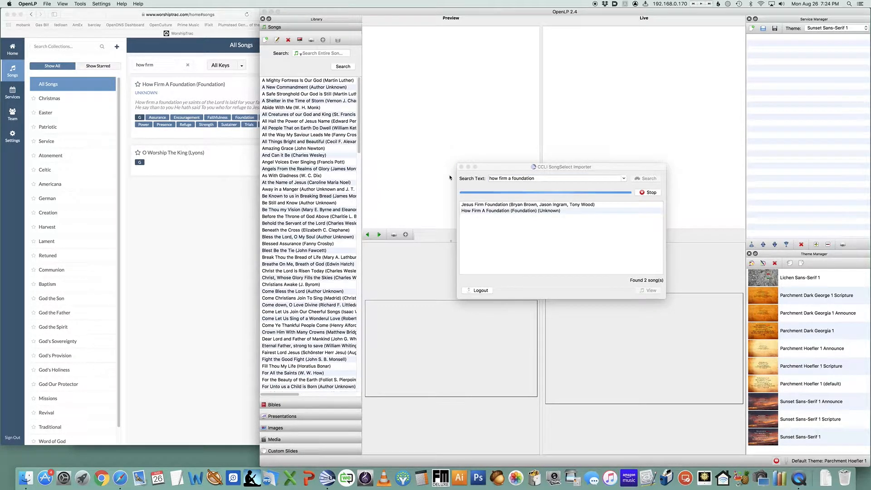
Stop the running SongSelect search and reposition the importer window higher on the screen
click(652, 194)
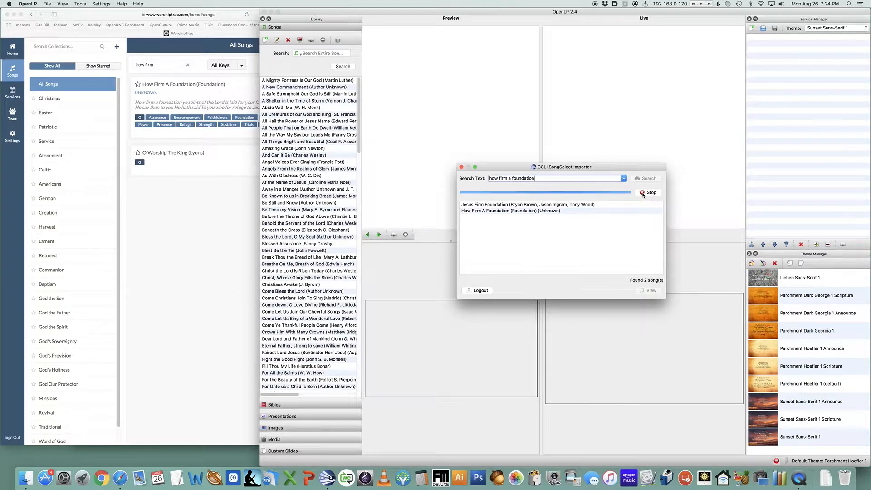
key(super+Tab)
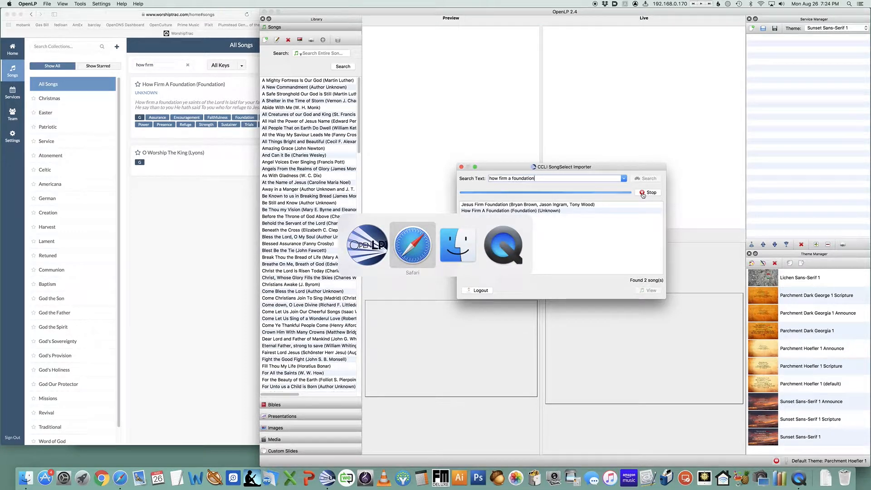
click(395, 137)
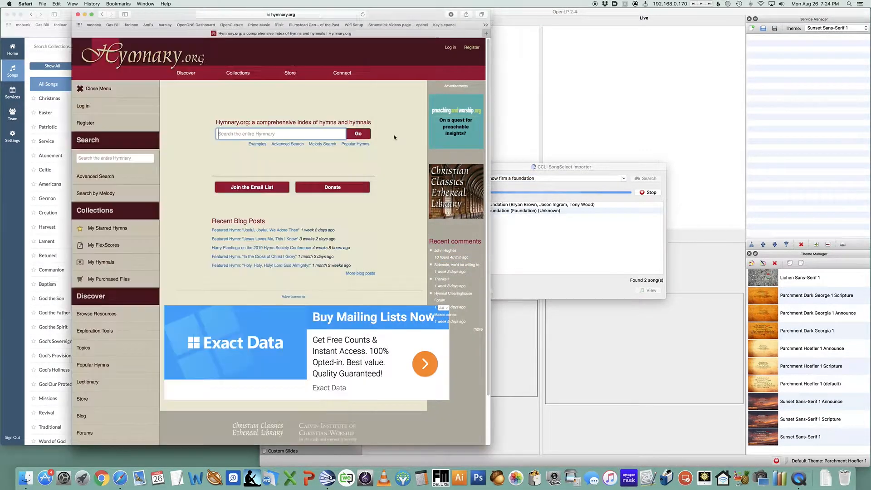
key(super+grave)
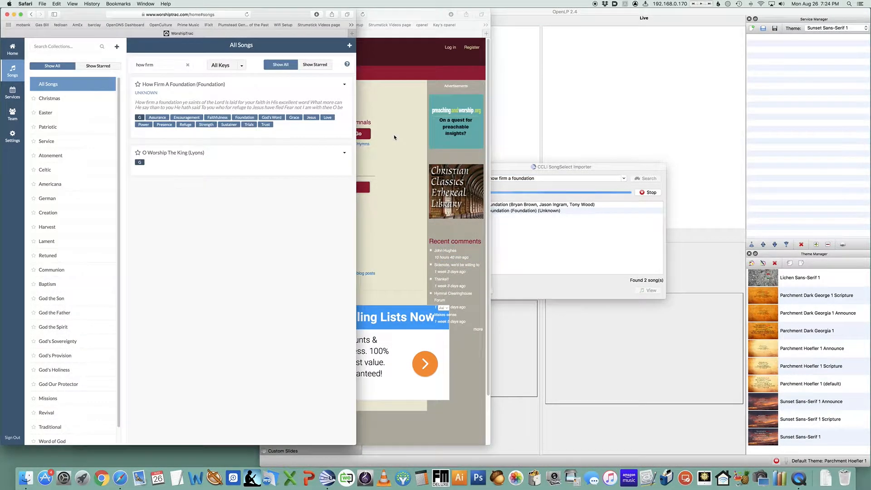
key(super+Tab)
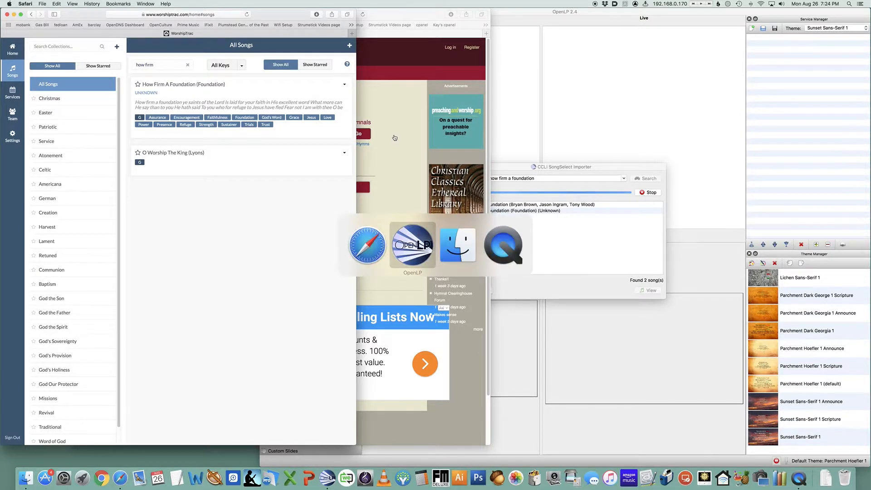
drag(653, 166, 644, 90)
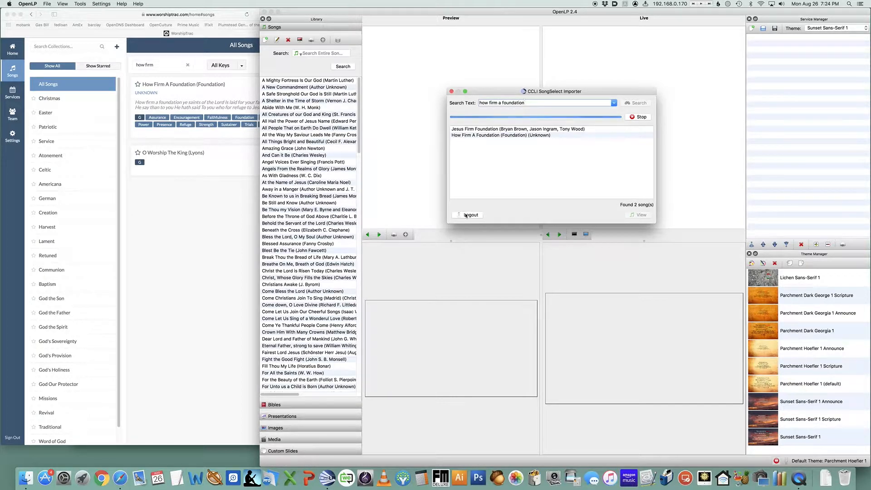
Force quit the unresponsive OpenLP and close the Force Quit Applications window
key(super+alt+Escape)
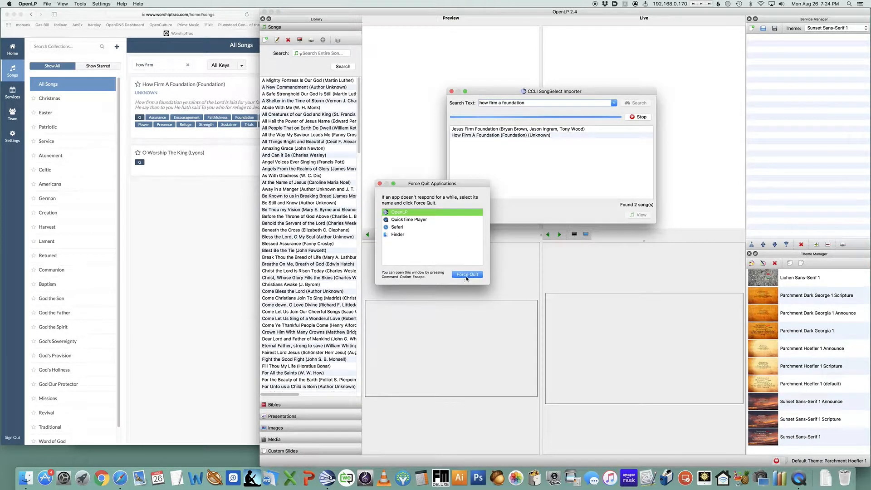
click(466, 276)
click(476, 219)
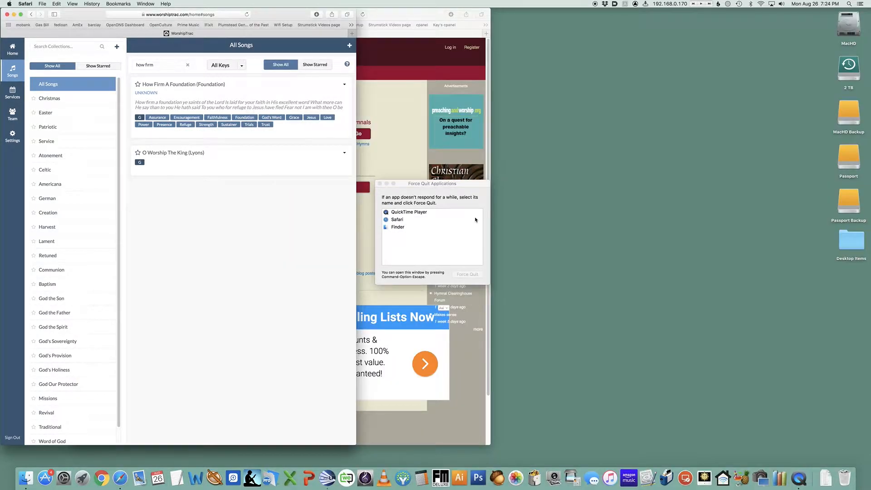
click(380, 184)
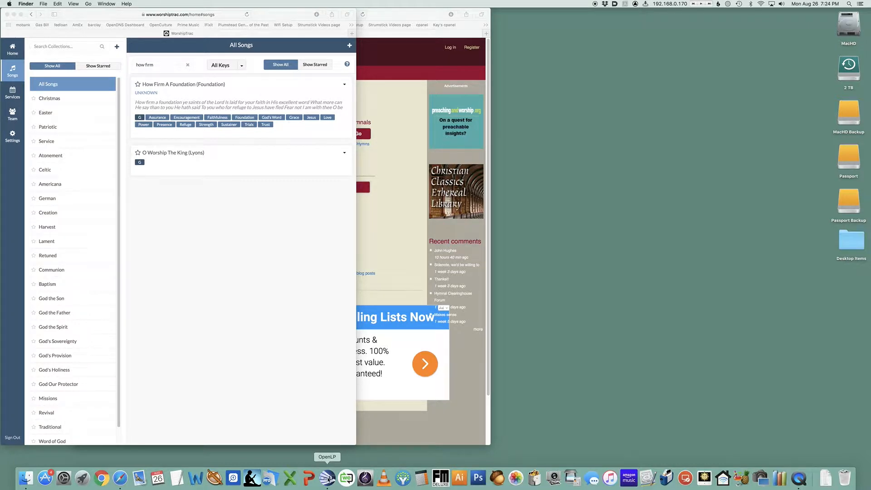
Relaunch OpenLP, continue despite the already-running warning, and move its window right
click(328, 480)
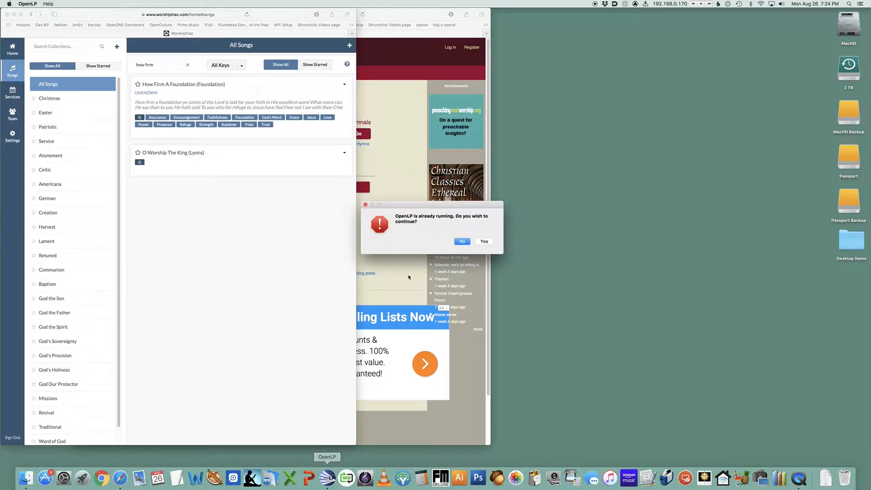
click(485, 242)
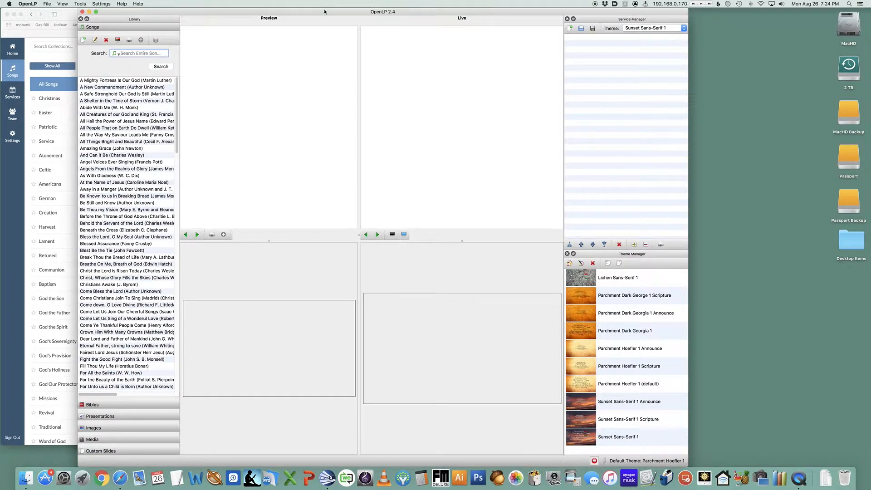
drag(324, 12, 506, 2)
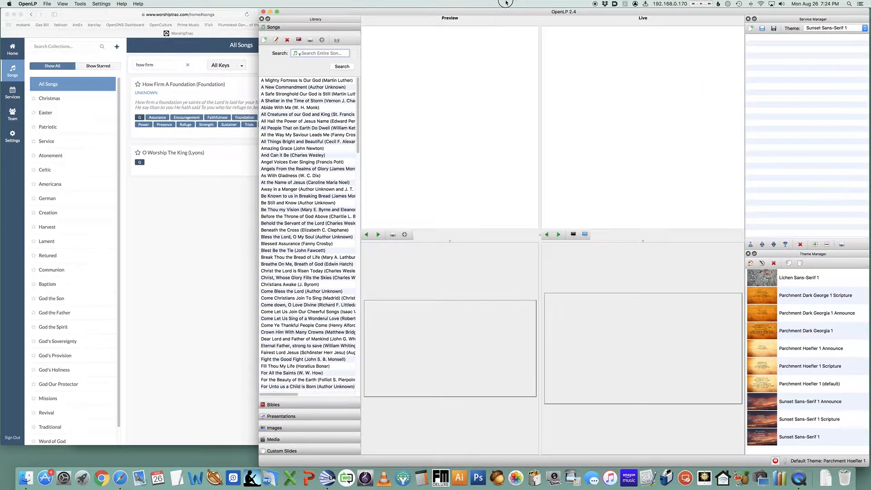
Open the saved service file 20190901.osz
click(48, 4)
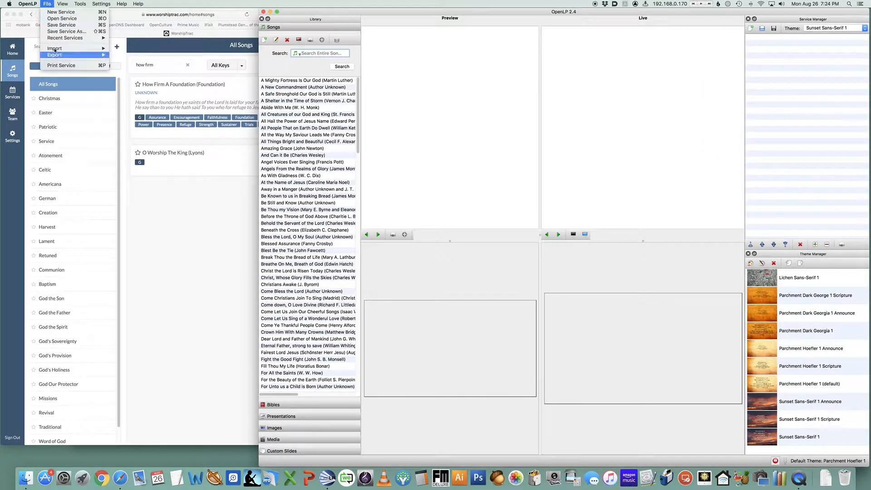
mouse_move(73, 38)
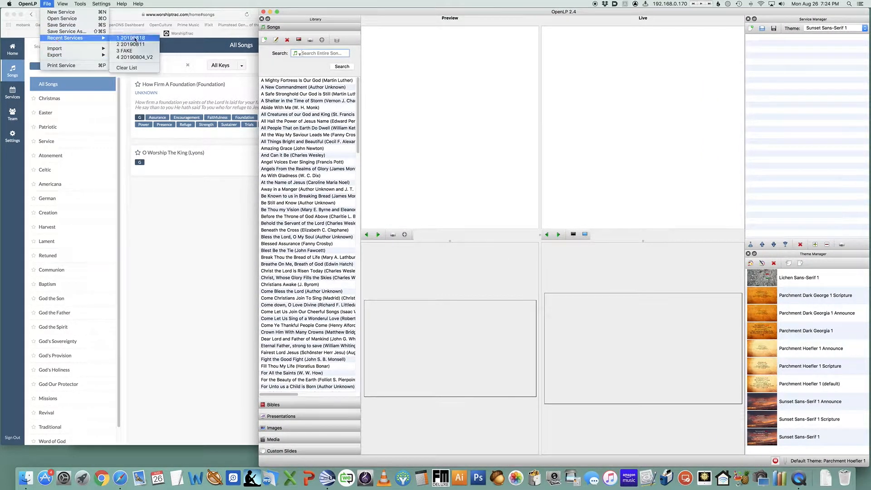
click(79, 19)
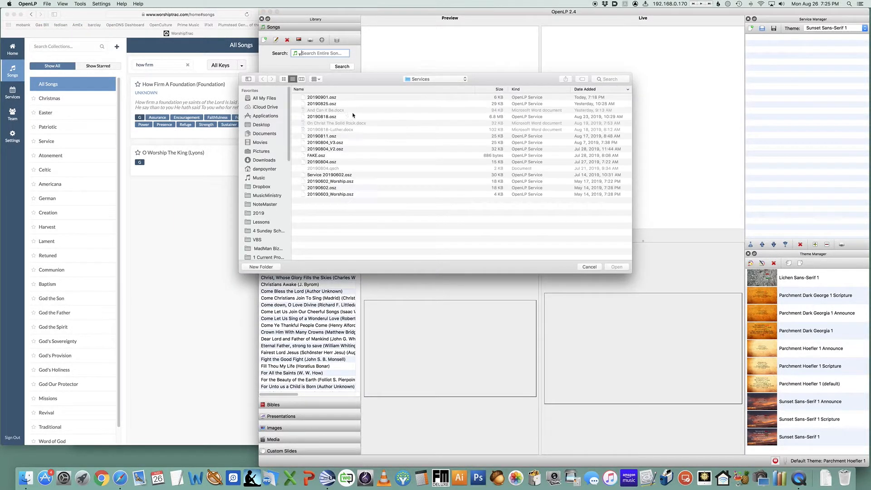
click(326, 97)
double_click(326, 97)
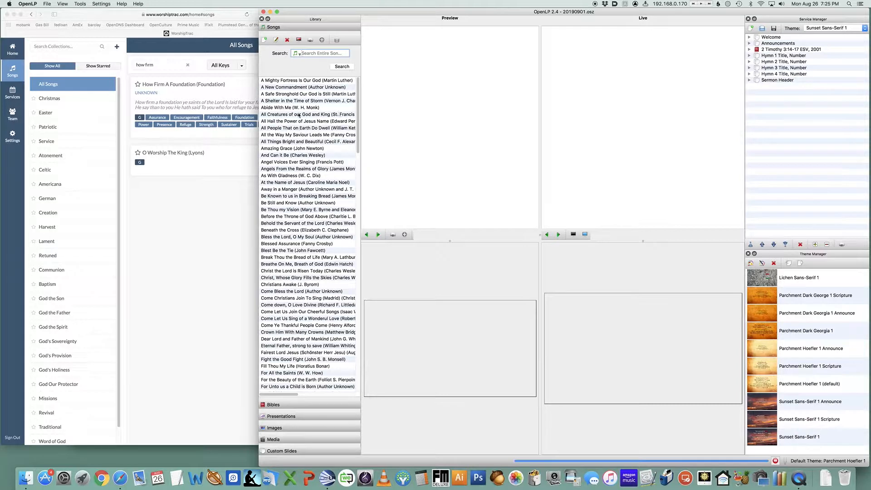
Start a new song in the Song Editor and switch over to the browser window
click(264, 40)
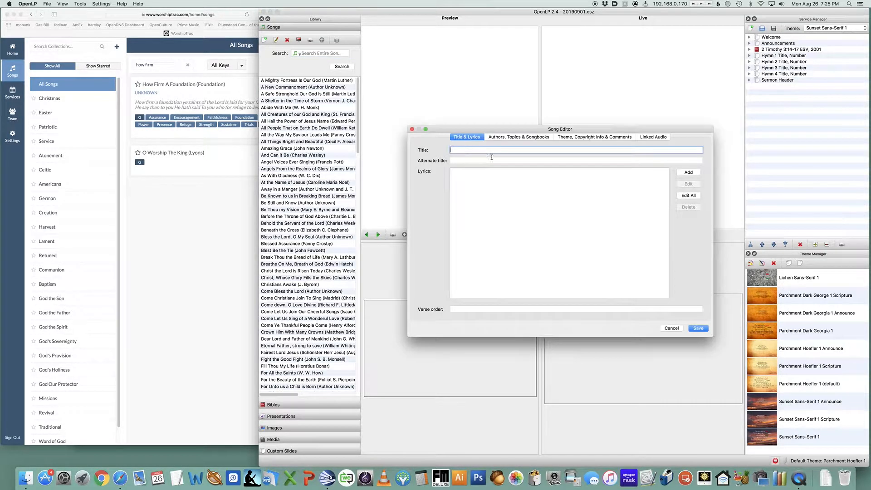
key(super+Tab)
key(super+Tab)
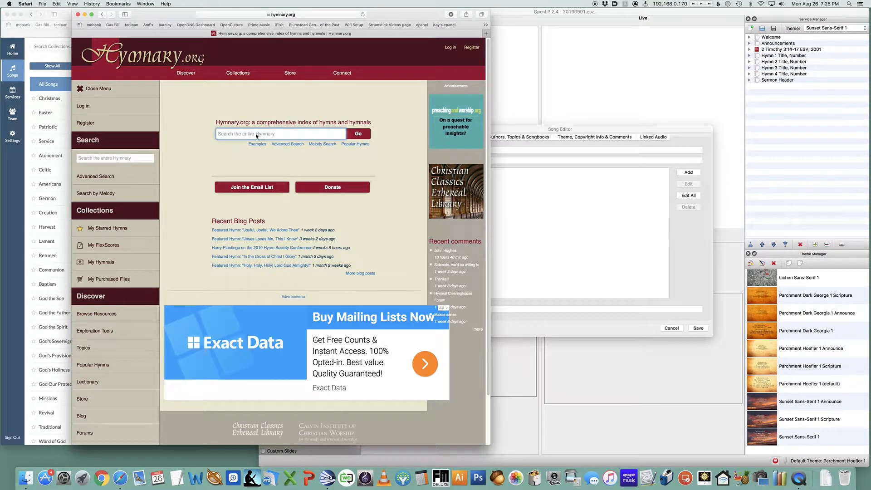
Search Hymnary.org for how firm a foundation and widen the browser window
text(how firm a foundation)
key(Return)
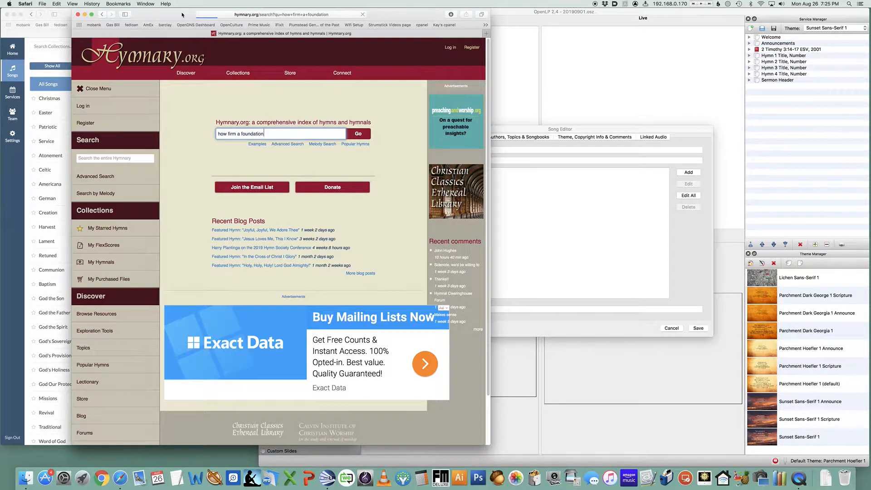
drag(177, 11, 150, 3)
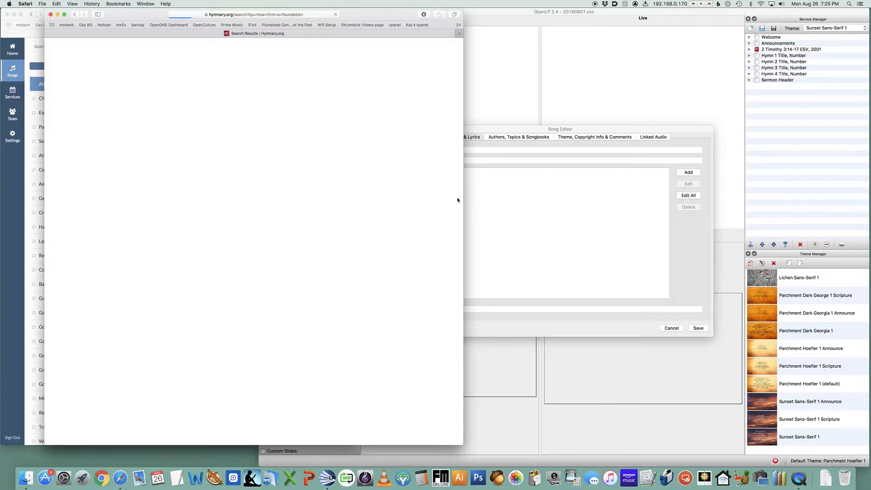
drag(463, 192, 531, 192)
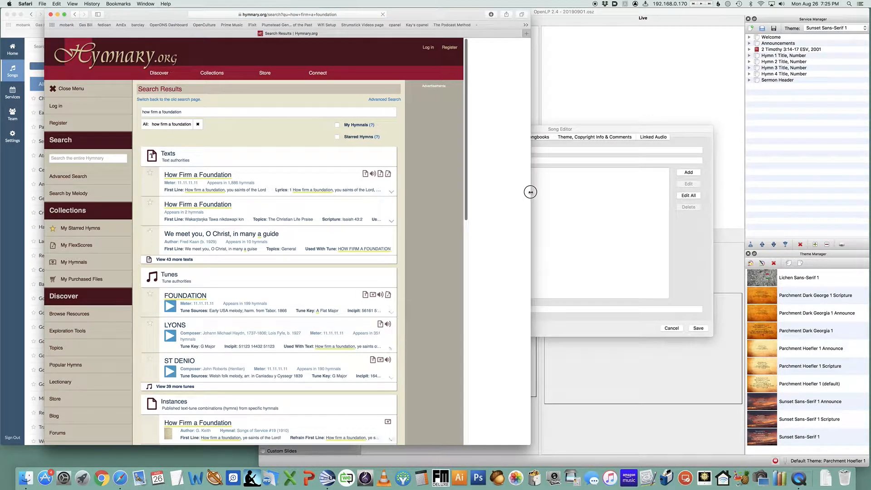
Open the How Firm A Foundation text page and scroll through its details
click(198, 177)
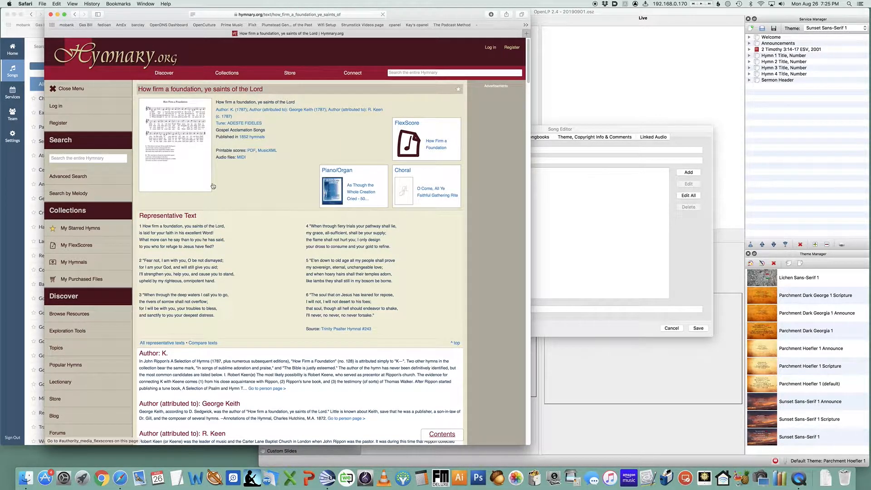
mouse_move(353, 73)
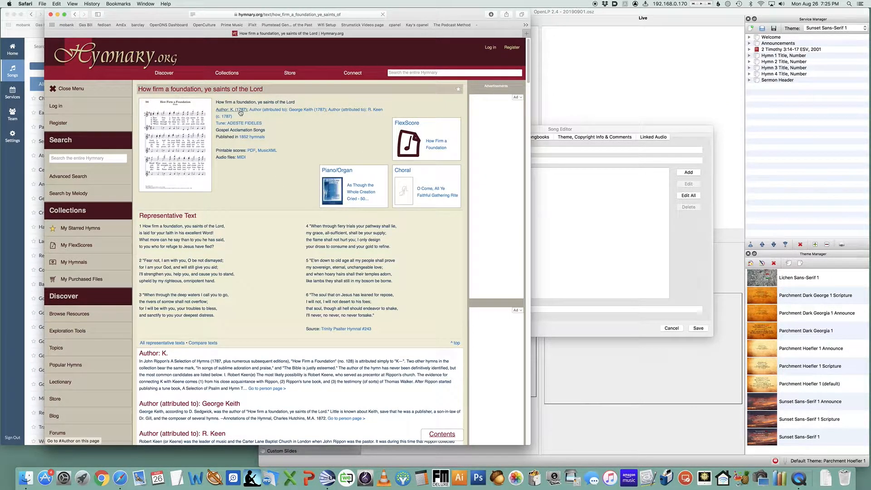
scroll(253, 189, down, 5)
scroll(255, 188, down, 8)
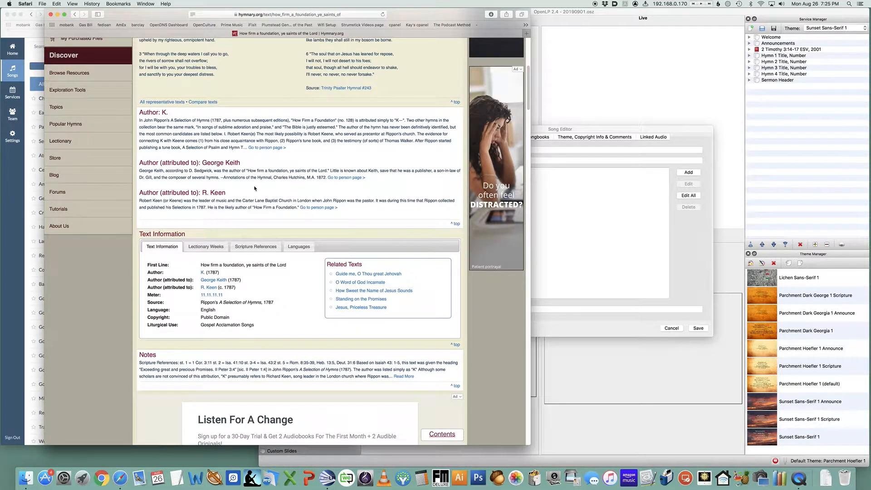
scroll(255, 188, up, 10)
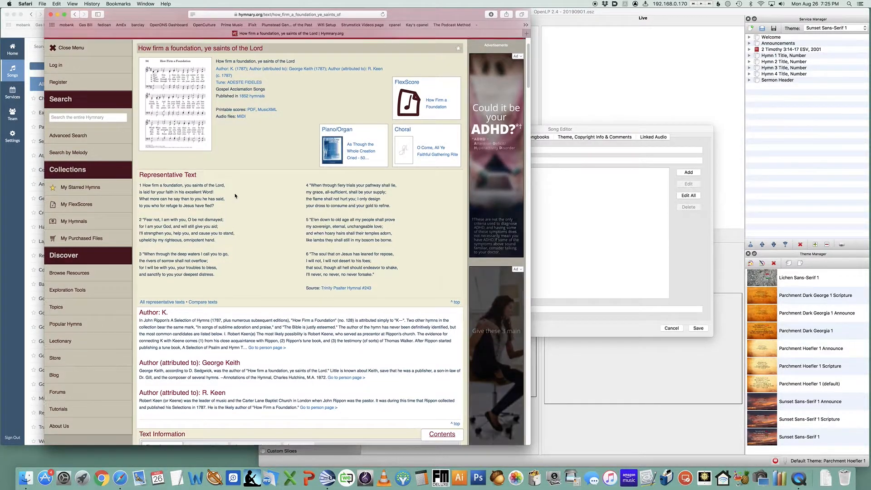
scroll(235, 196, up, 2)
Log in to Hymnary.org with the saved account credentials
click(491, 47)
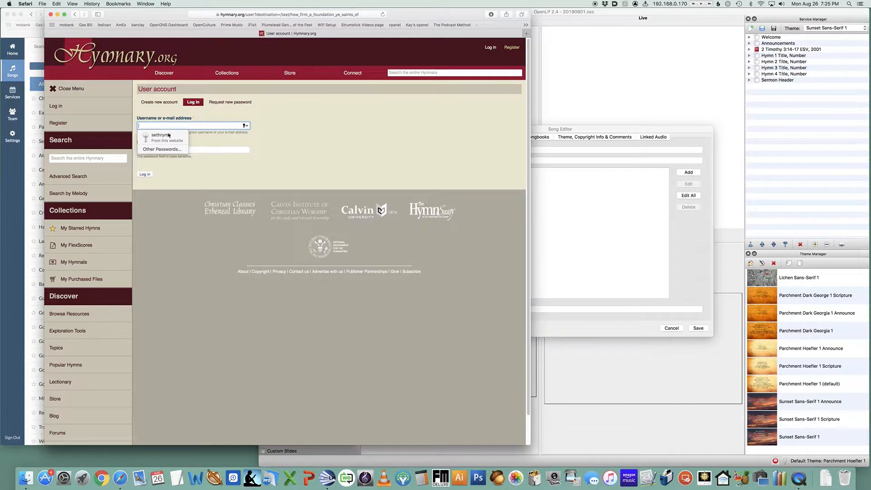
click(159, 137)
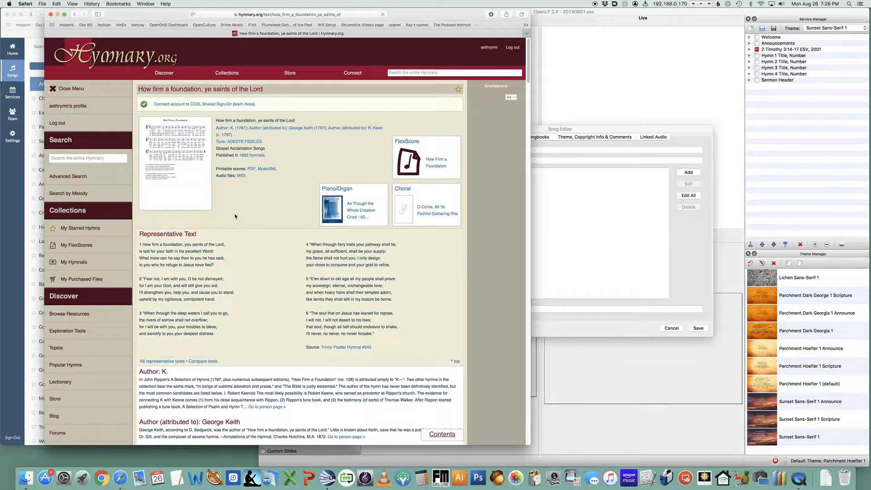
Scroll down to the hymnal instances list and open The Celebration Hymnal #408
scroll(235, 216, down, 5)
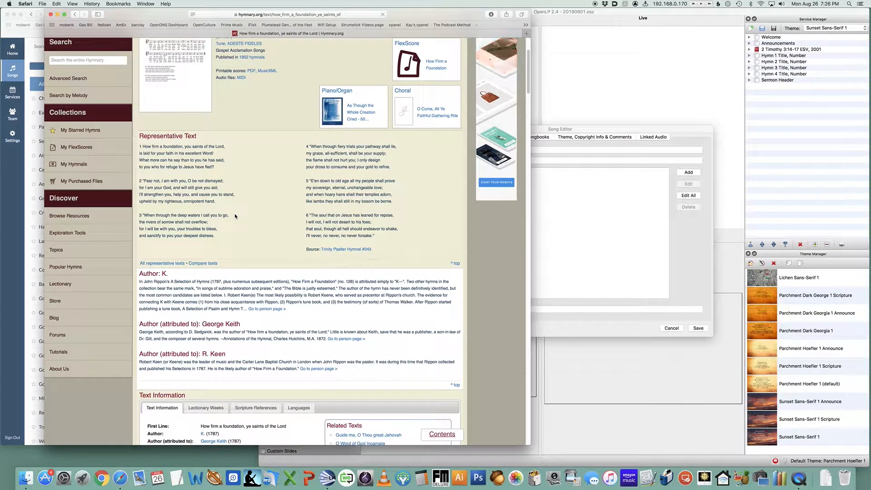
scroll(235, 216, down, 8)
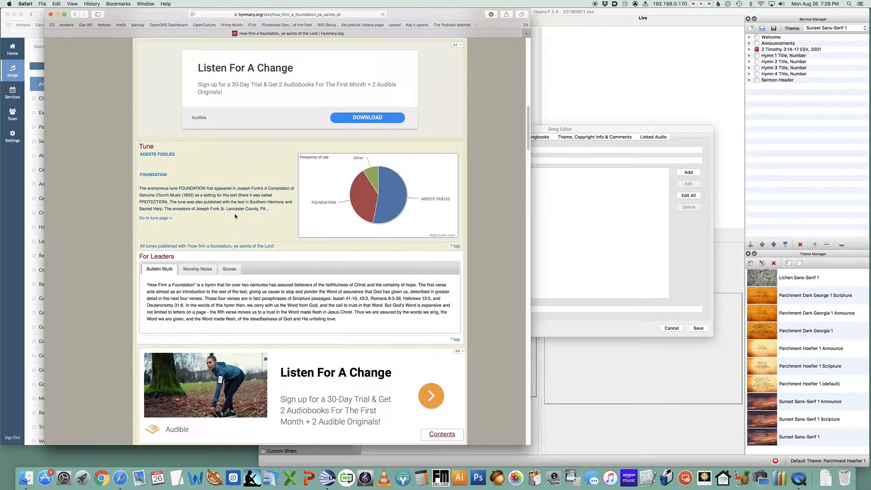
scroll(235, 216, down, 10)
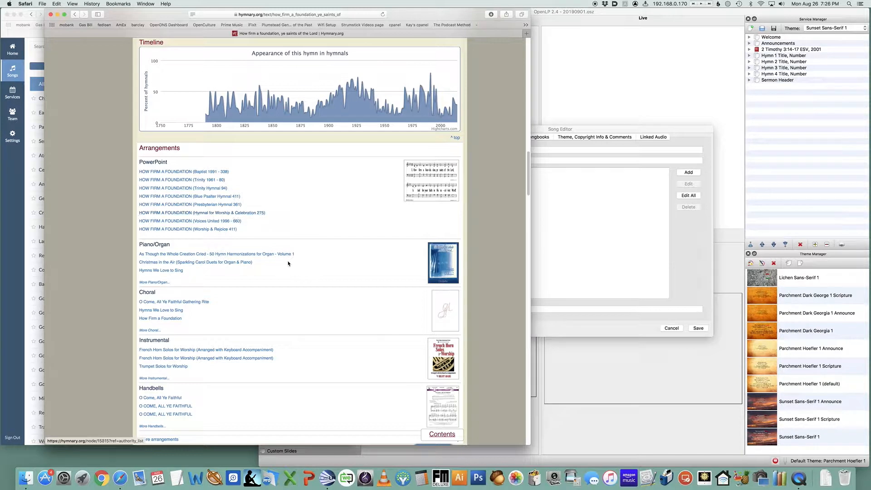
scroll(289, 263, down, 5)
scroll(288, 263, down, 15)
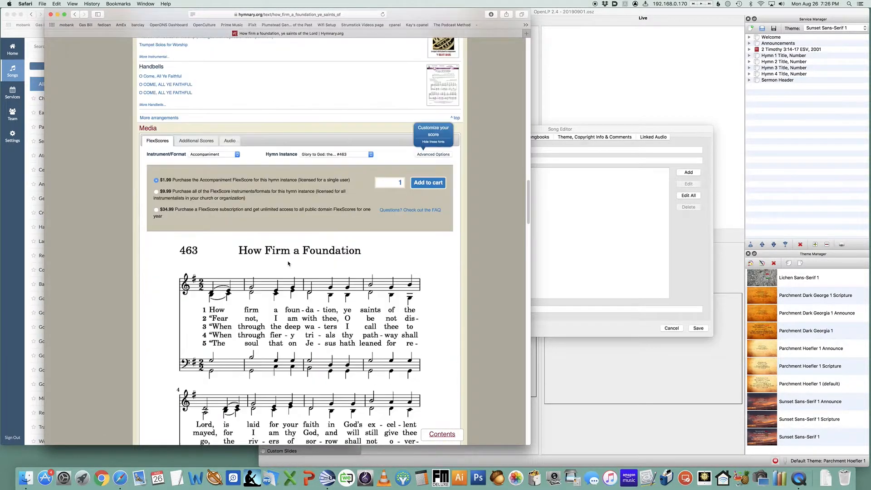
scroll(288, 263, down, 15)
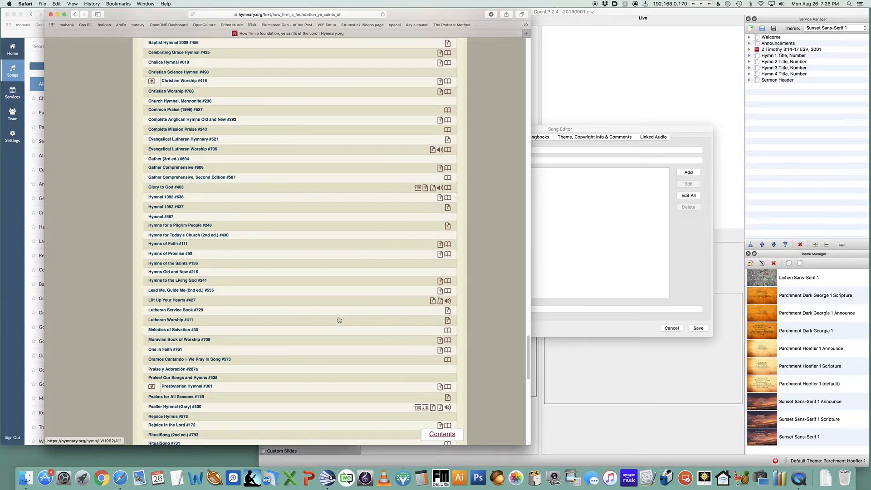
scroll(338, 320, down, 10)
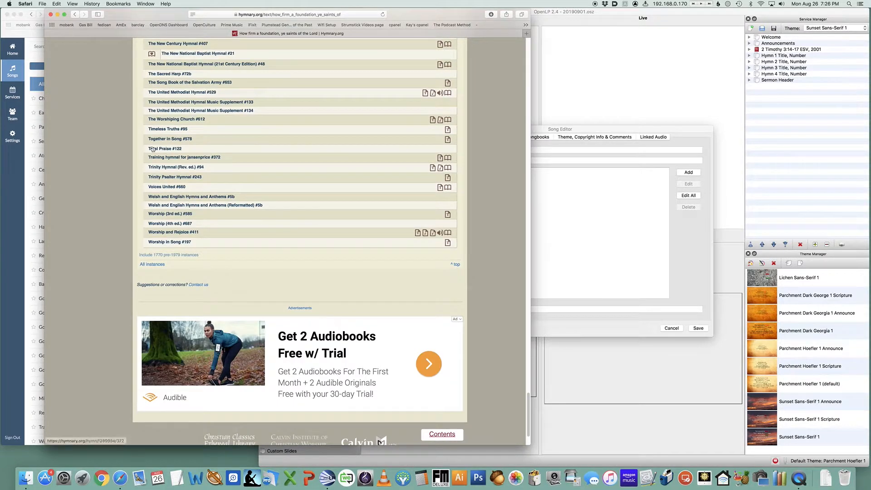
scroll(160, 119, up, 2)
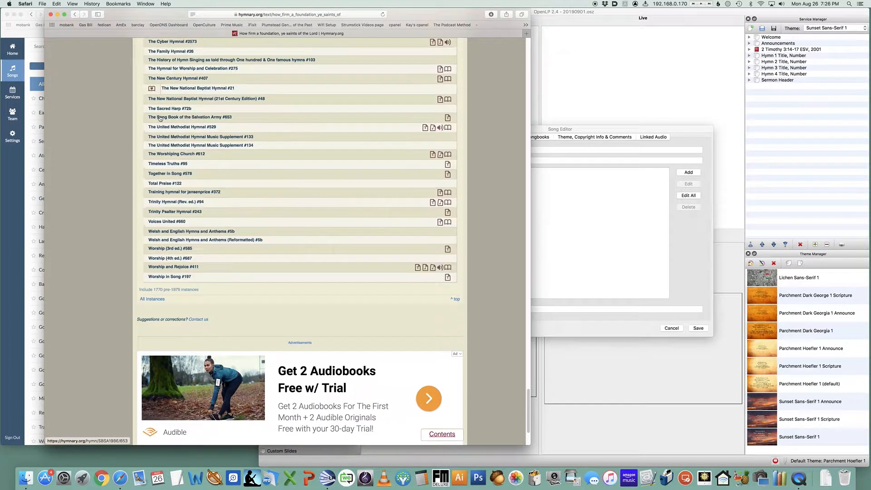
scroll(160, 119, up, 5)
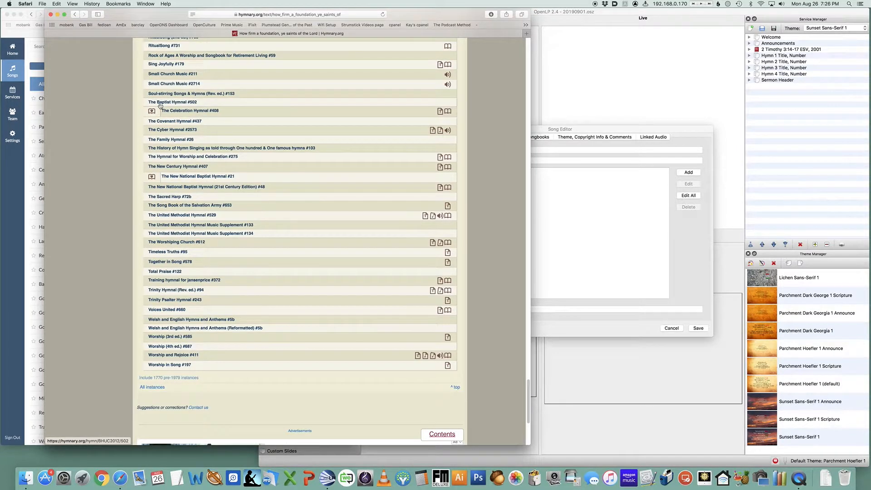
click(191, 111)
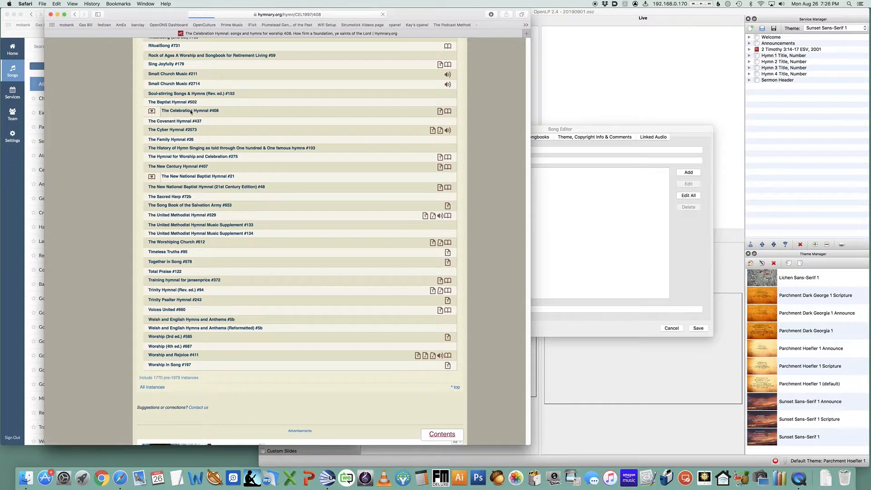
Check the September 1st, 2019 service outline in WorshipTrac, then return to the Celebration Hymnal #408 page and scroll through it
key(super+grave)
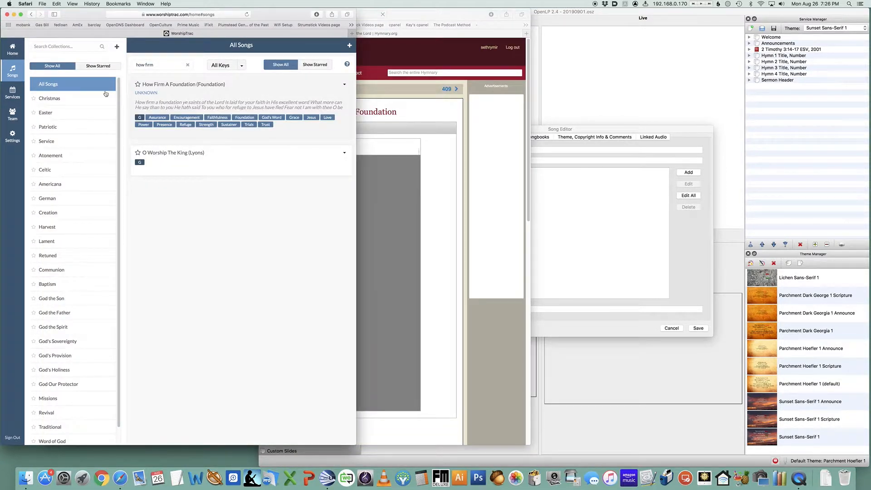
click(17, 97)
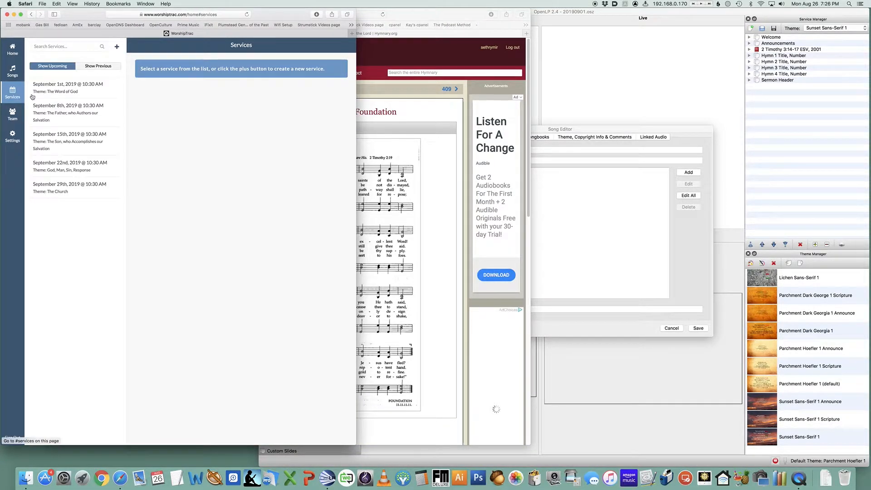
click(70, 85)
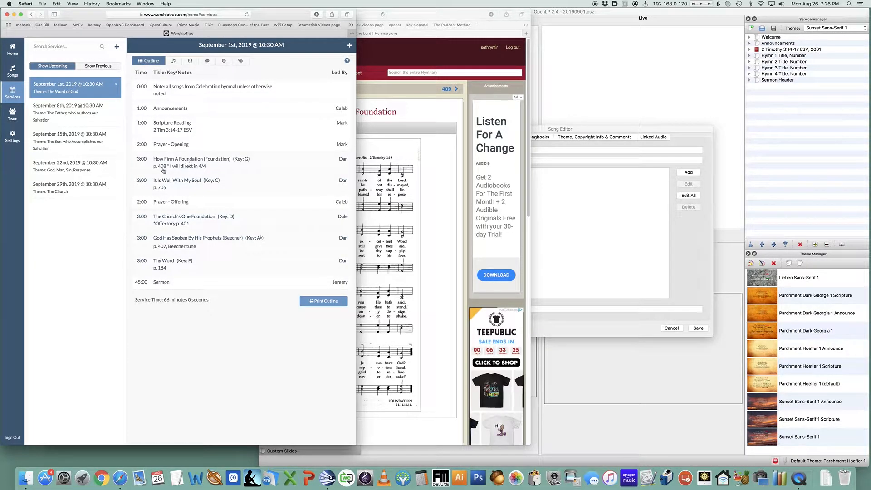
key(super+grave)
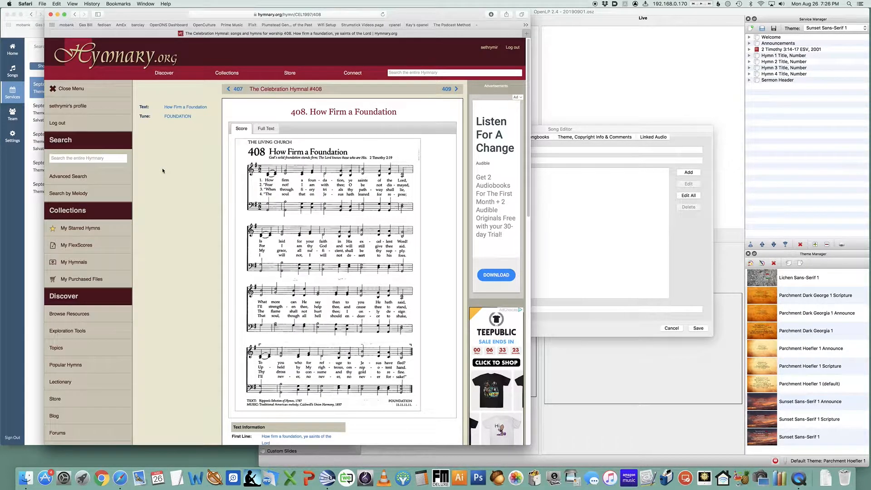
scroll(182, 206, down, 15)
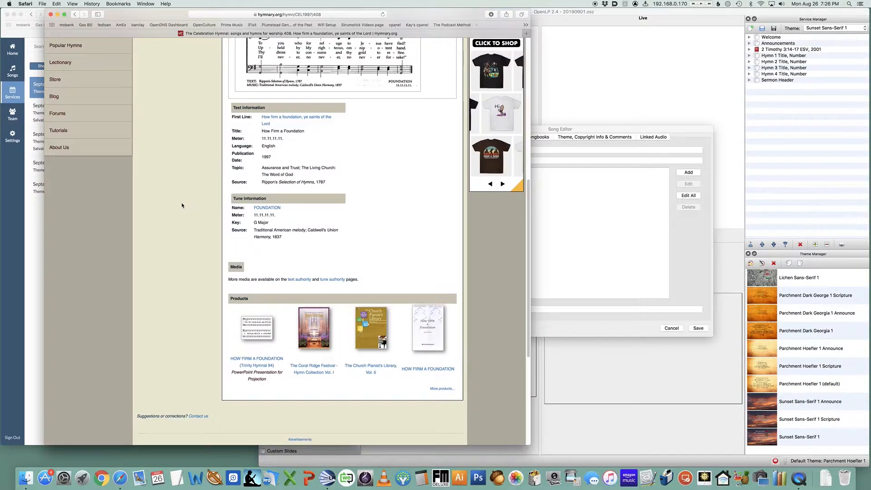
Show the full text of The Celebration Hymnal #408 and copy all four verses of its lyrics
scroll(182, 205, up, 15)
scroll(182, 205, down, 10)
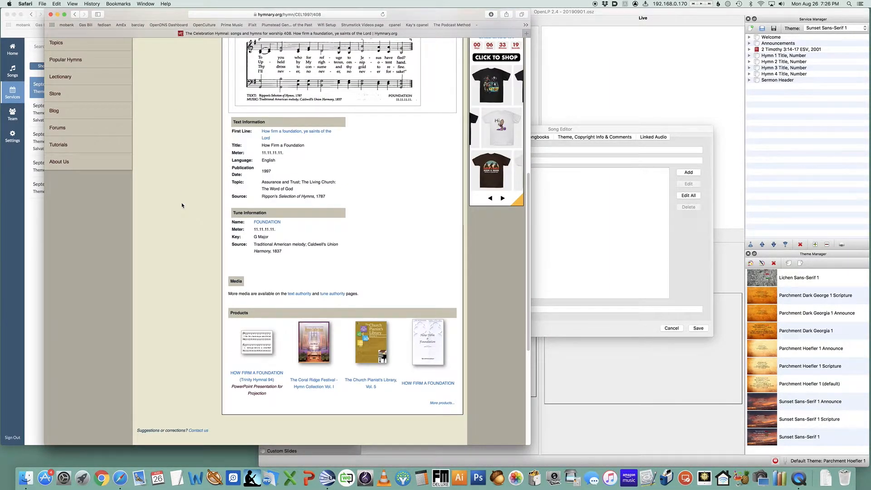
scroll(182, 206, up, 10)
scroll(182, 205, down, 1)
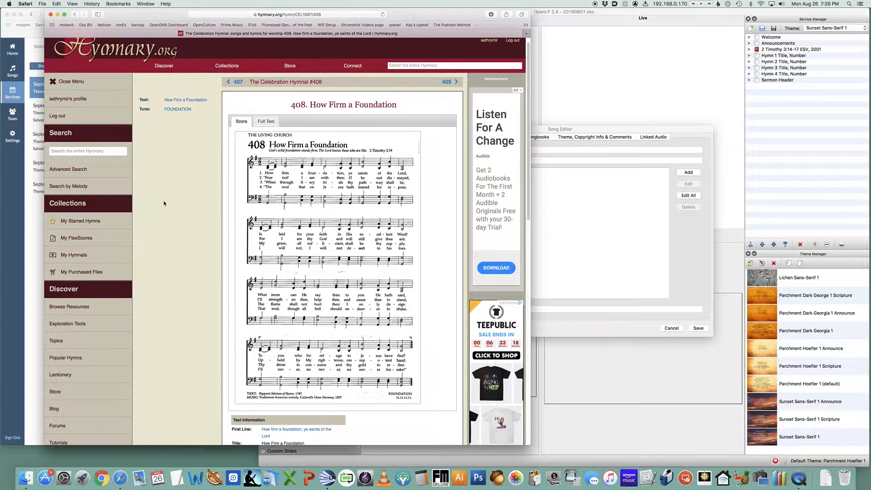
click(263, 122)
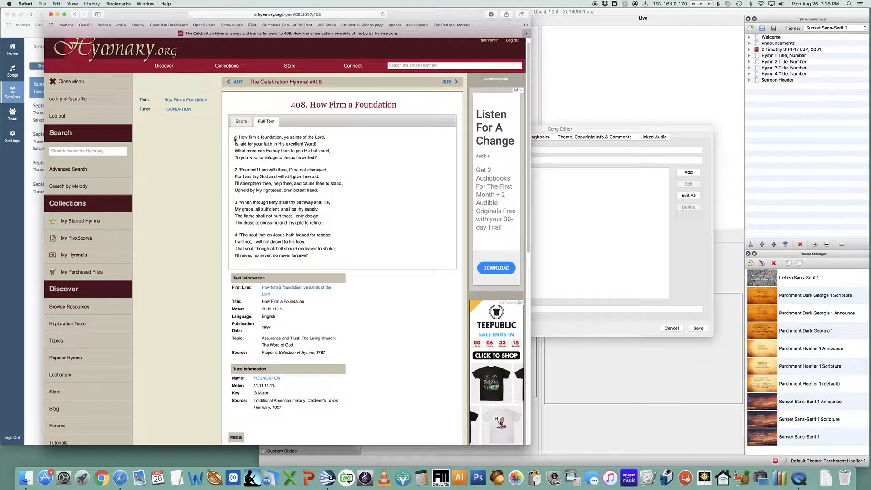
drag(239, 137, 325, 257)
click(577, 228)
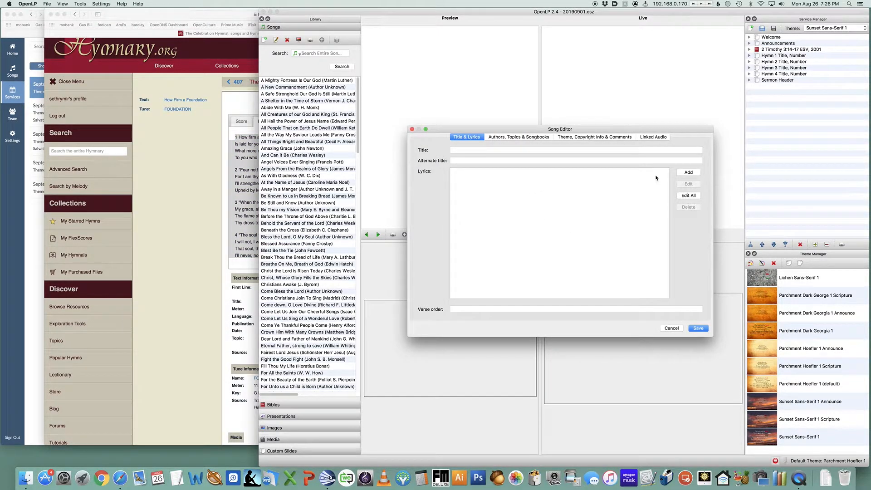
click(689, 173)
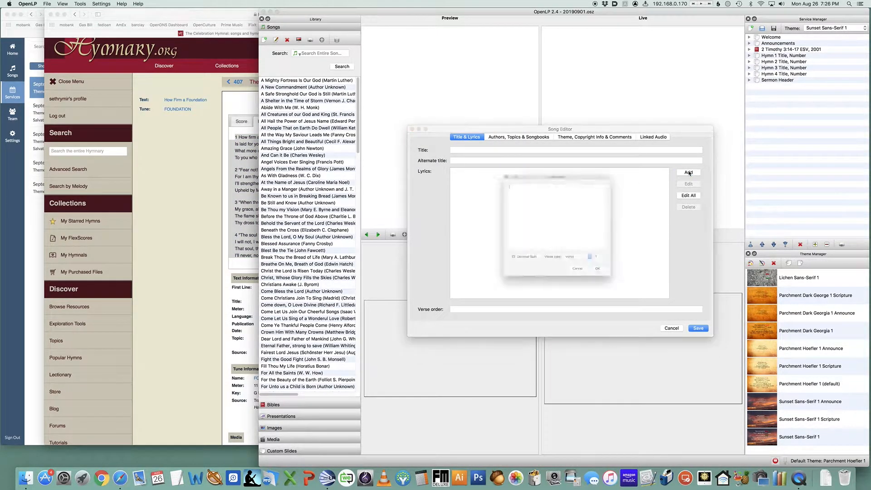
text(1 How firm a foundation, ye saints of the Lord, Is laid for your faith in His excellent word! What more can He say than to you He hath said, To you who for refuge to Jesus have fled?  2 "Fear not! I am with thee, O be not dismayed, For I am thy God and will still give thee aid. I'll strengthen thee, help thee, and cause thee to stand, Upheld by My righteous, omnipotent hand.  3 "When through fiery trials thy pathway shall lie, My grace, all sufficient, shall be thy supply. The flame shall not hurt thee; I only design Thy dross to consume and thy gold to refine.  4 "The soul that on Jesus hath leaned for repose; I will not, I will not desert to his foes. That soul, though all hell should endeavor to shake, I'll never, no never, no never forsake!")
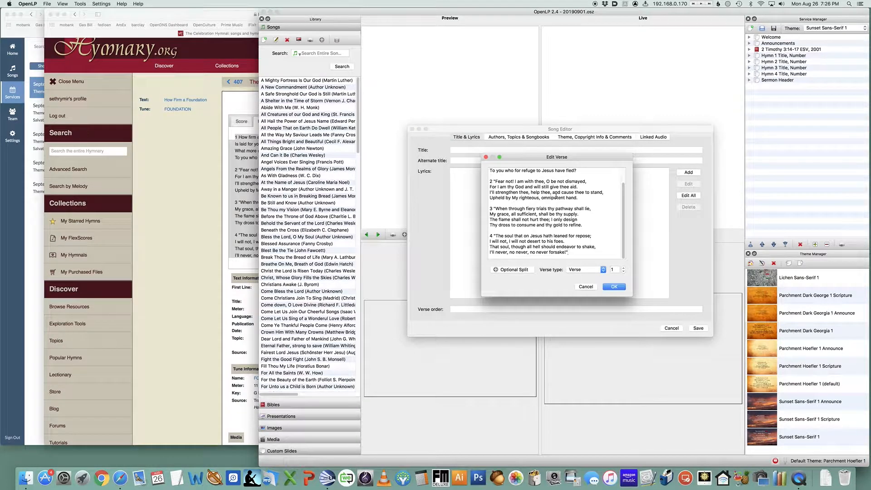
drag(632, 296, 693, 410)
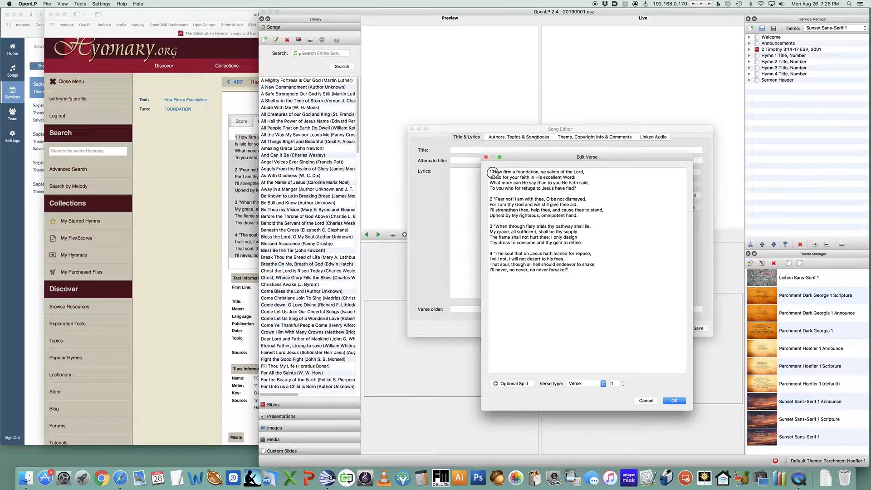
click(493, 172)
key(BackSpace)
key(BackSpace)
drag(693, 411, 727, 405)
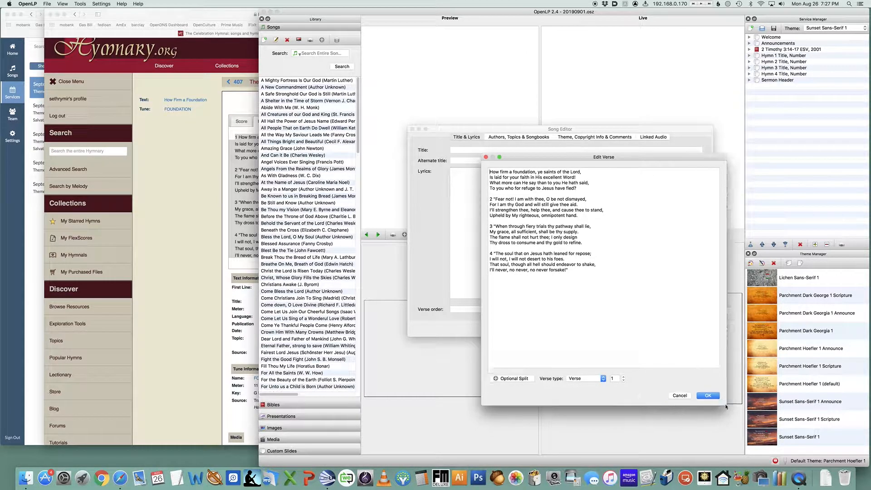
click(645, 380)
click(494, 200)
key(BackSpace)
key(BackSpace)
key(BackSpace)
key(Return)
click(623, 377)
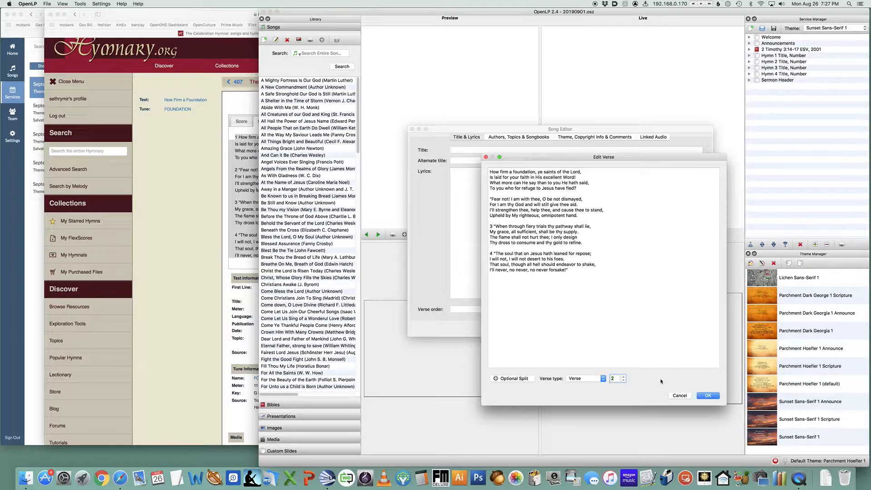
click(513, 379)
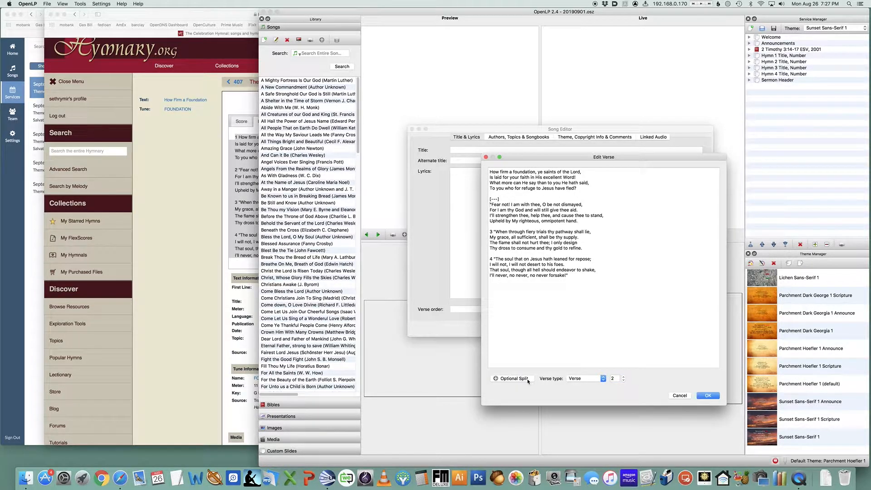
key(BackSpace)
key(BackSpace)
key(BackSpace)
key(BackSpace)
key(BackSpace)
key(BackSpace)
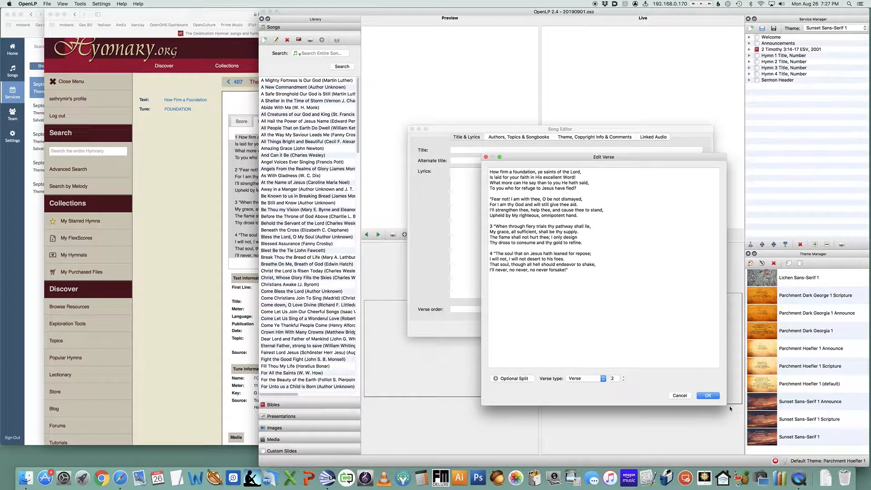
drag(726, 405, 753, 393)
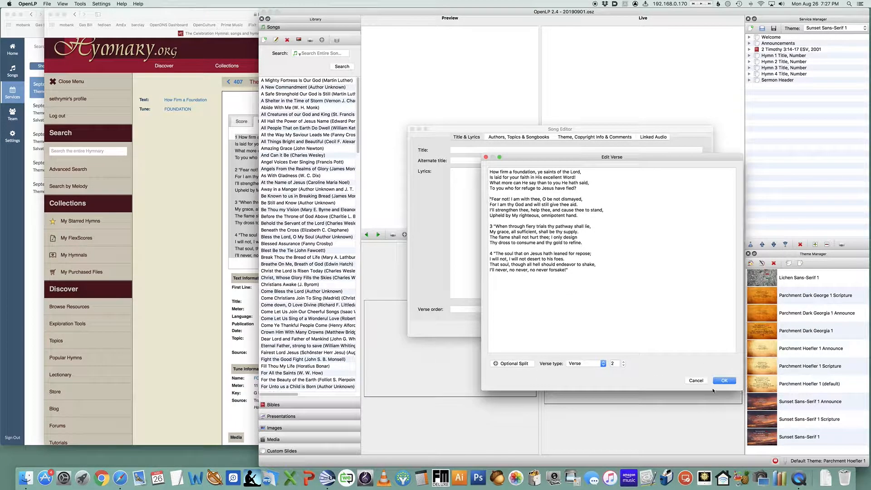
click(704, 382)
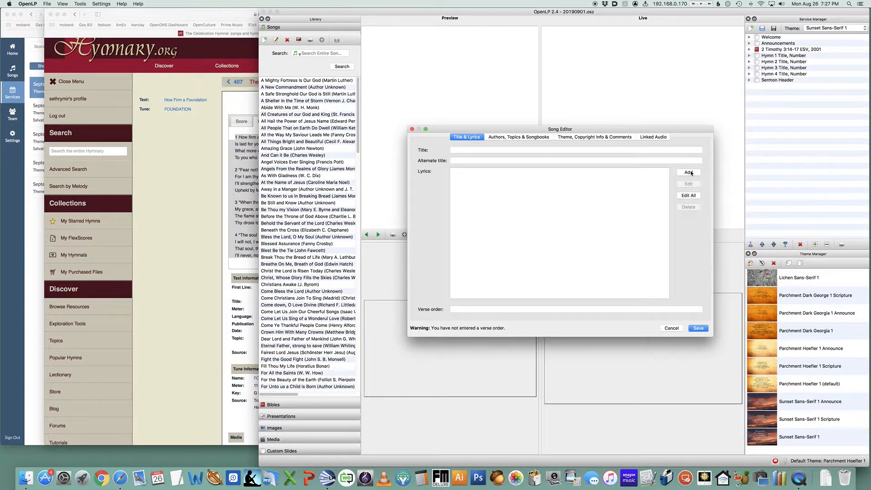
Paste the lyrics into the song editor, removing the verse numbers and marking them as verses 1 to 4
click(693, 196)
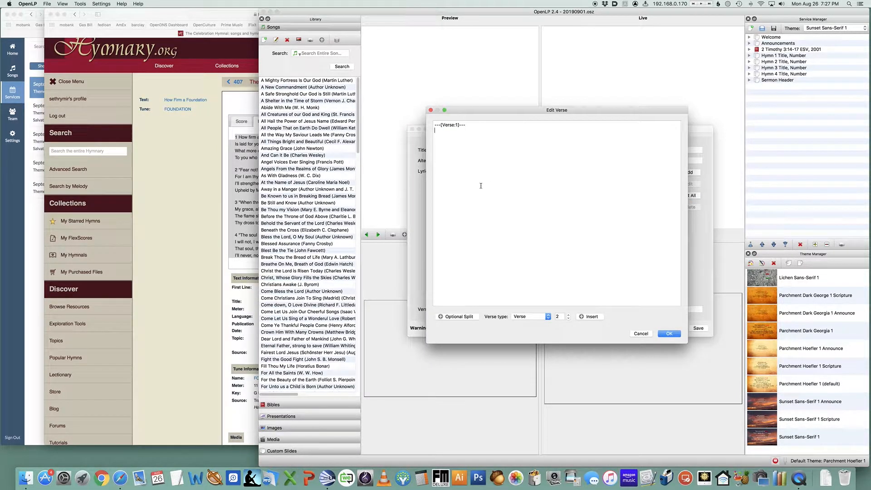
text(1 How firm a foundation, ye saints of the Lord, Is laid for your faith in His excellent Word! What more can He say than to you He hath said, To you who for refuge to Jesus have fled?  2 "Fear not! I am with thee, O be not dismayed, For I am thy God and will still give thee aid. I'll strengthen thee, help thee, and cause thee to stand, Upheld by My righteous, omnipotent hand.  3 "When through fiery trials thy pathway shall lie, My grace, all sufficient, shall be thy supply. The flame shall not hurt thee; I only design Thy dross to consume and thy gold to refine.  4 "The soul that on Jesus hath leaned for repose; I will not, I will not desert to his foes. That soul, though all hell should endeavor to shake, I'll never, no never, no never forsake!")
click(439, 131)
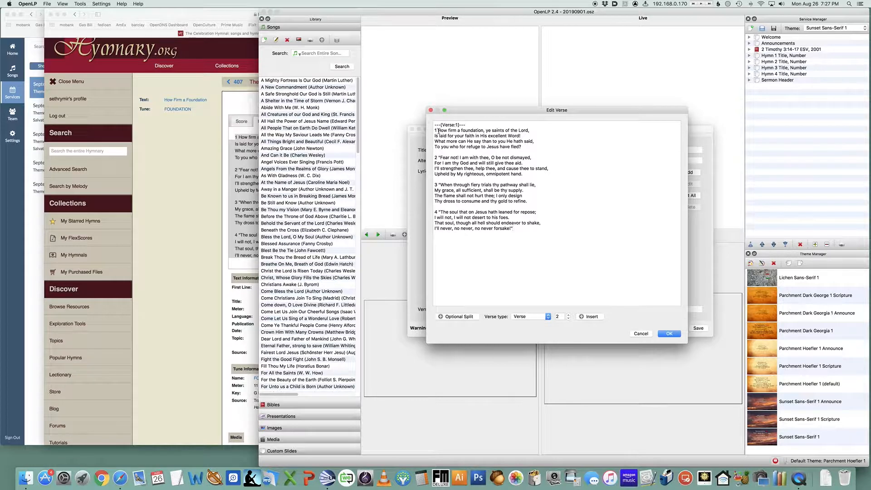
key(BackSpace)
key(BackSpace)
click(438, 157)
key(BackSpace)
key(BackSpace)
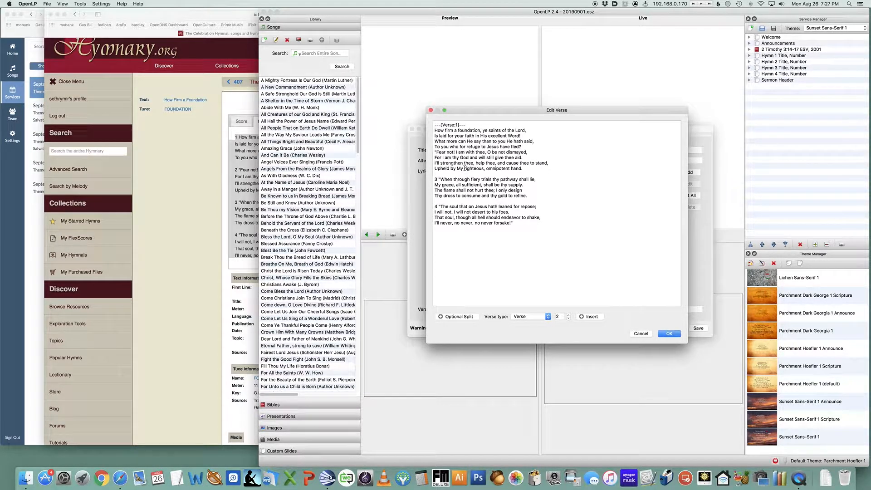
click(589, 316)
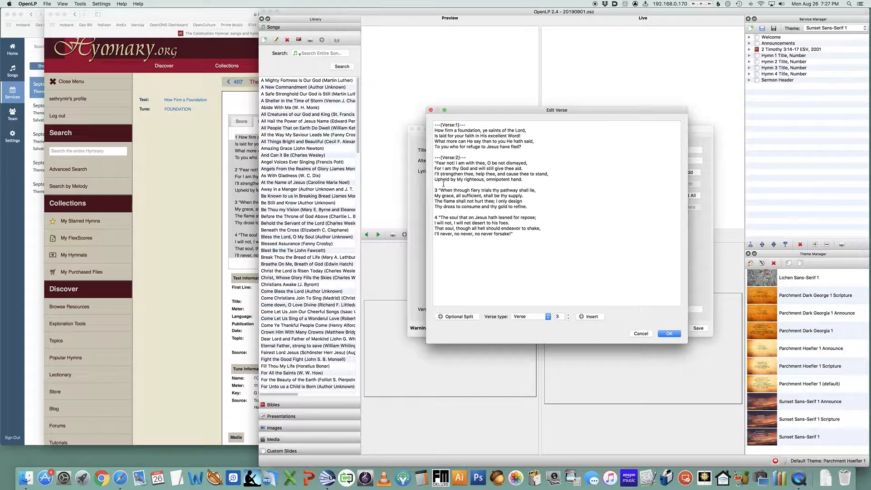
click(438, 191)
key(BackSpace)
key(BackSpace)
click(589, 316)
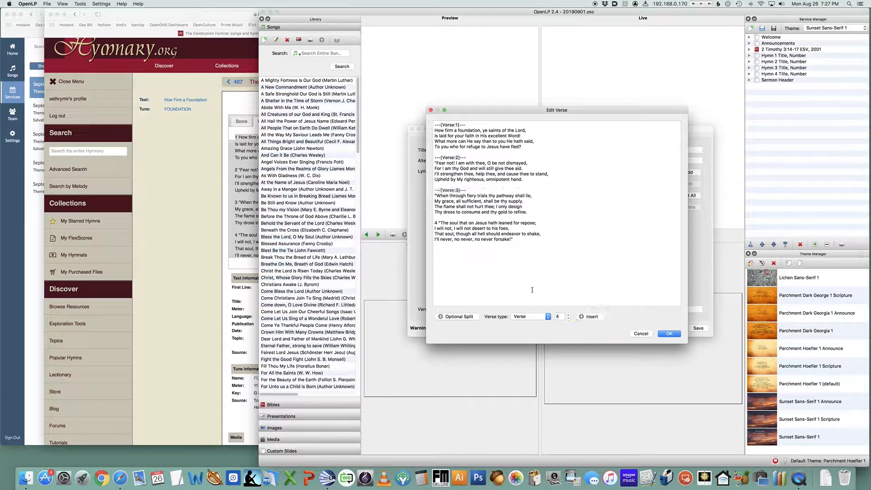
click(439, 223)
key(BackSpace)
key(BackSpace)
click(592, 317)
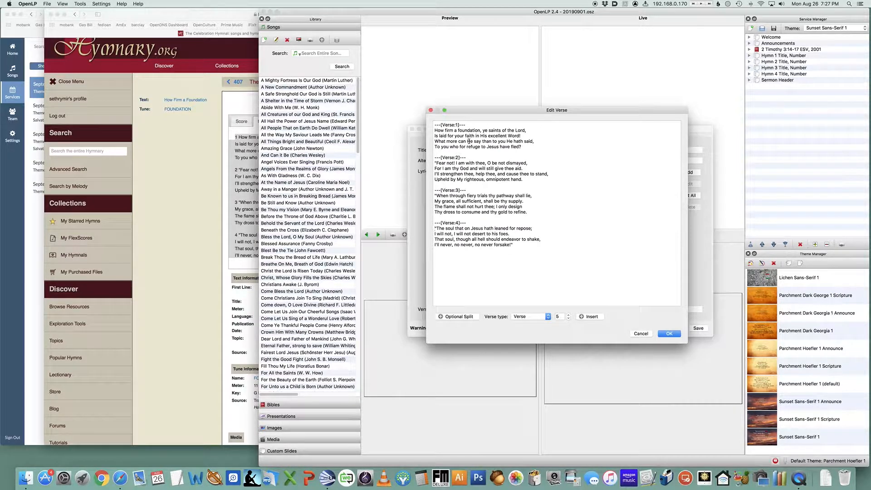
click(668, 335)
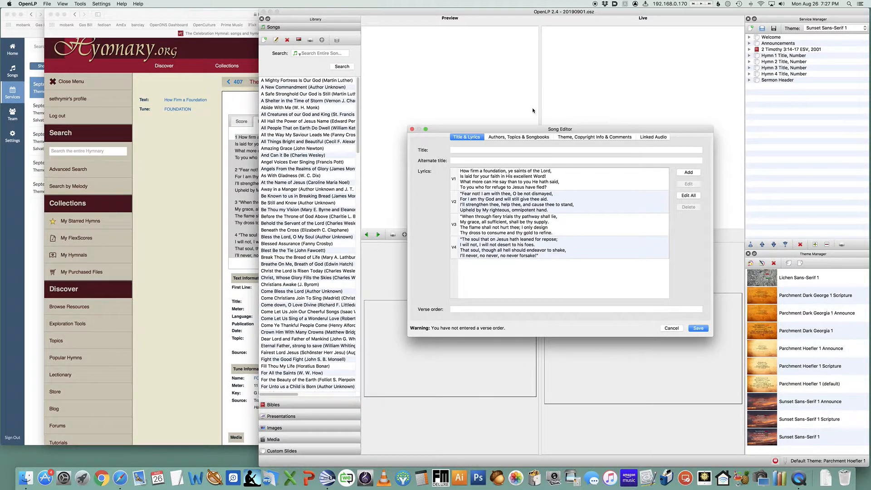
Title the song How Firm A Foundation (Celebration)
click(505, 151)
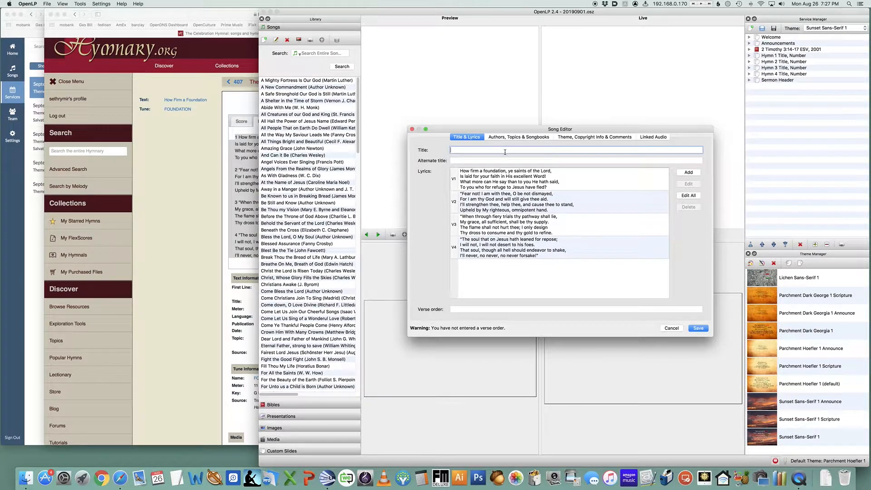
text(How Firm A Foudation (Celebration)
click(497, 161)
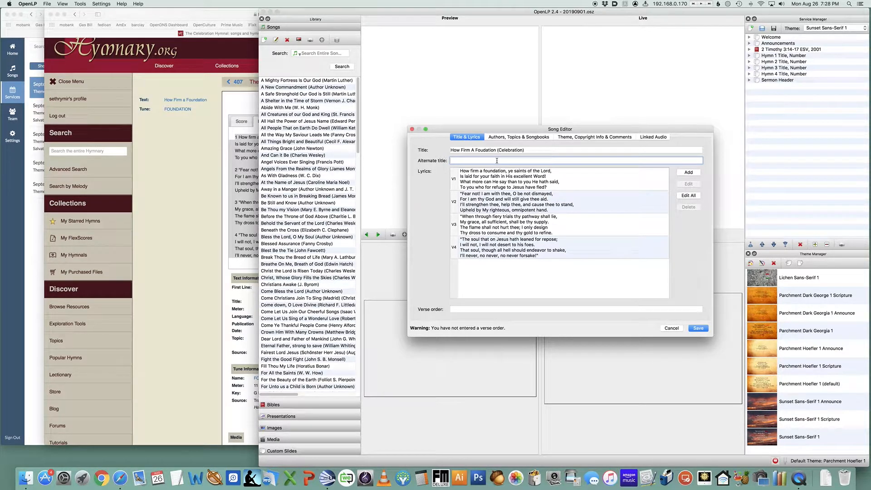
Open the song's authors section, then return to the How Firm a Foundation text page on Hymnary.org to check its authors
click(516, 137)
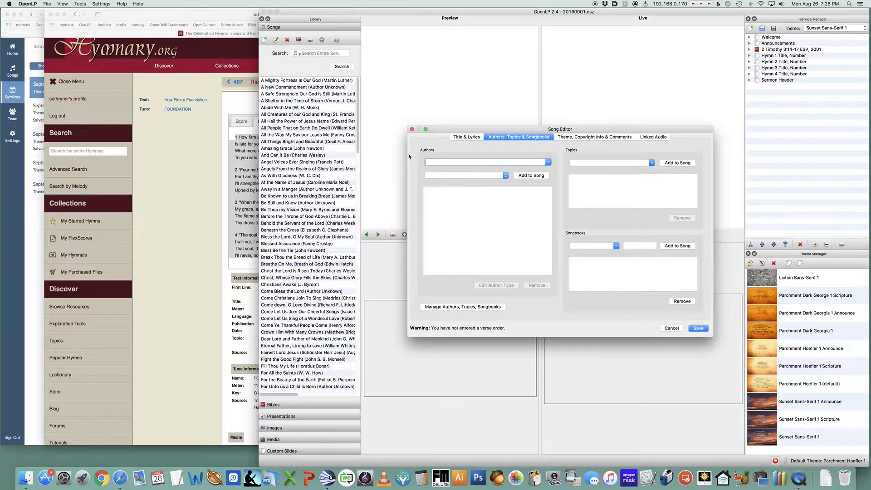
click(154, 186)
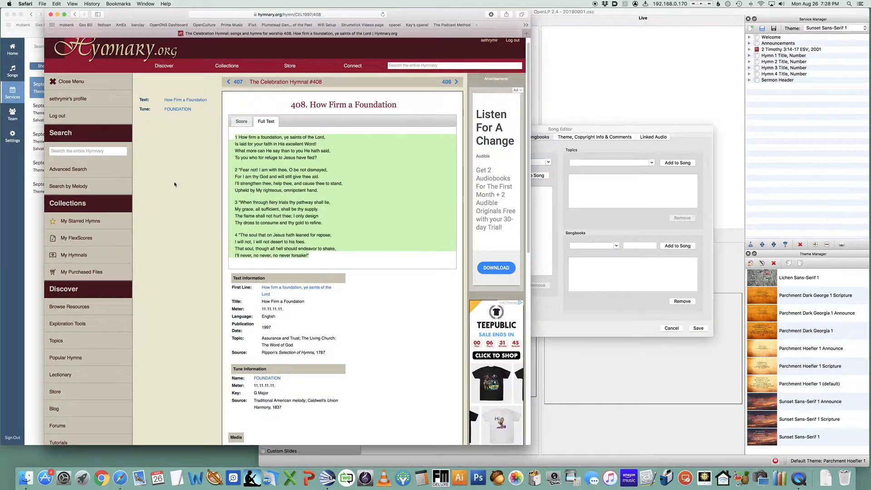
scroll(132, 83, up, 1)
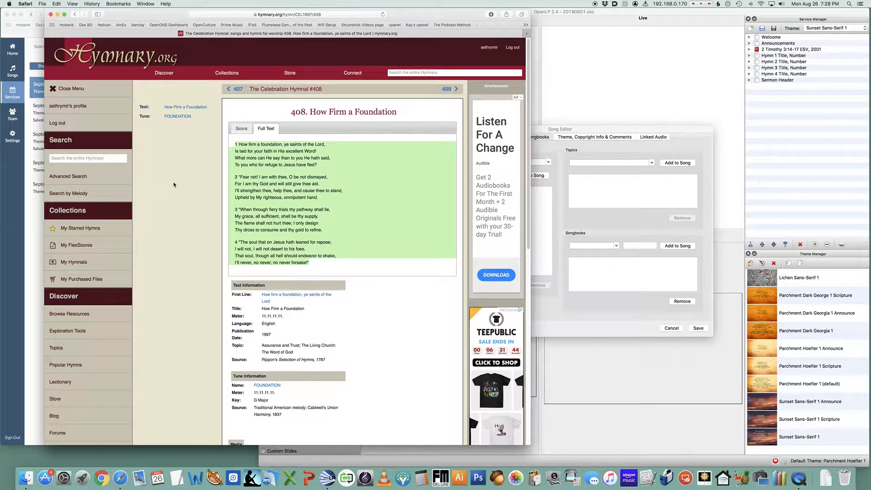
click(75, 15)
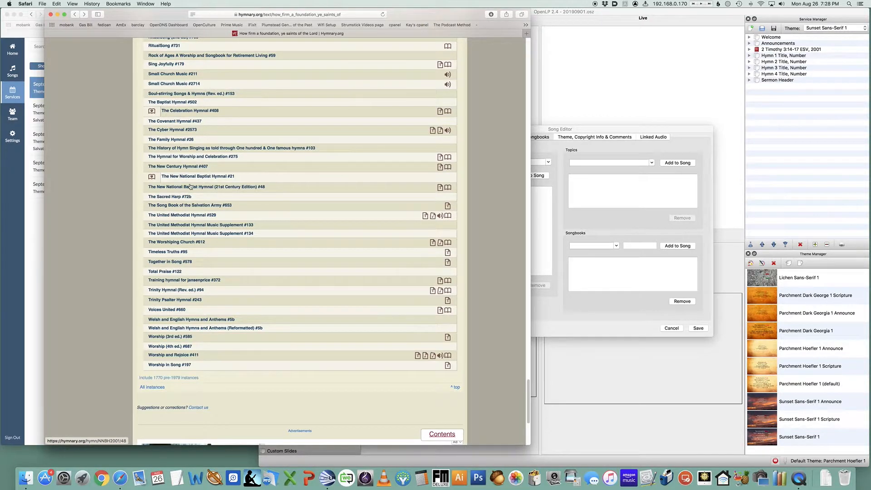
scroll(191, 186, up, 20)
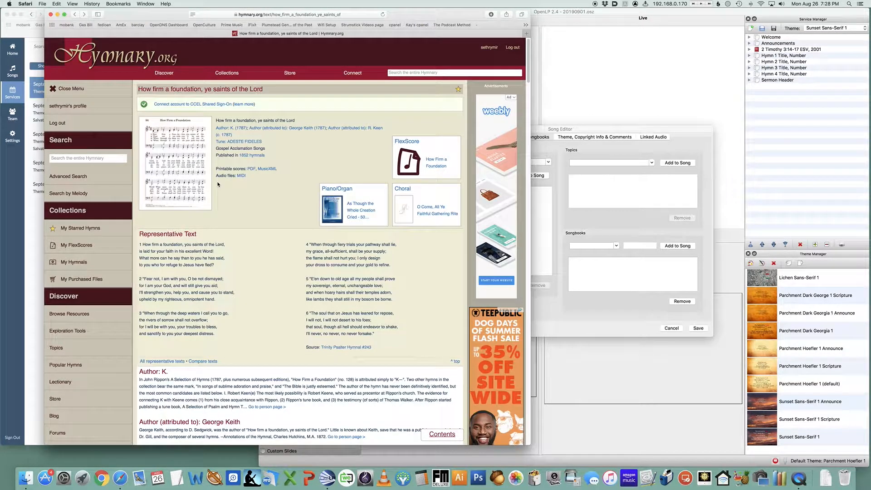
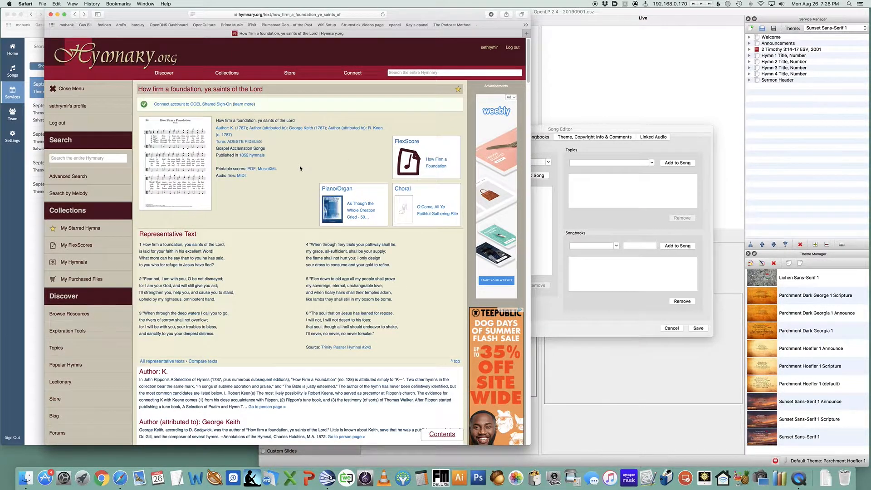
Add a new author Unknown to the song with the Words author type
scroll(300, 168, down, 3)
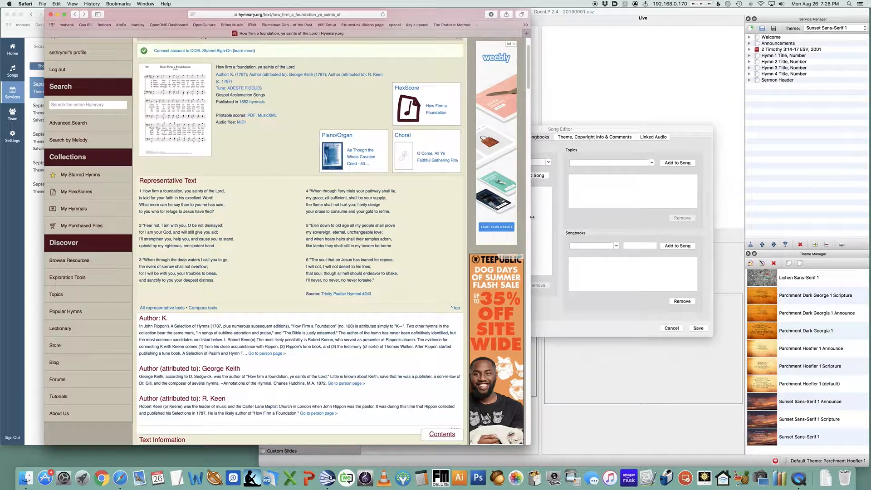
click(658, 130)
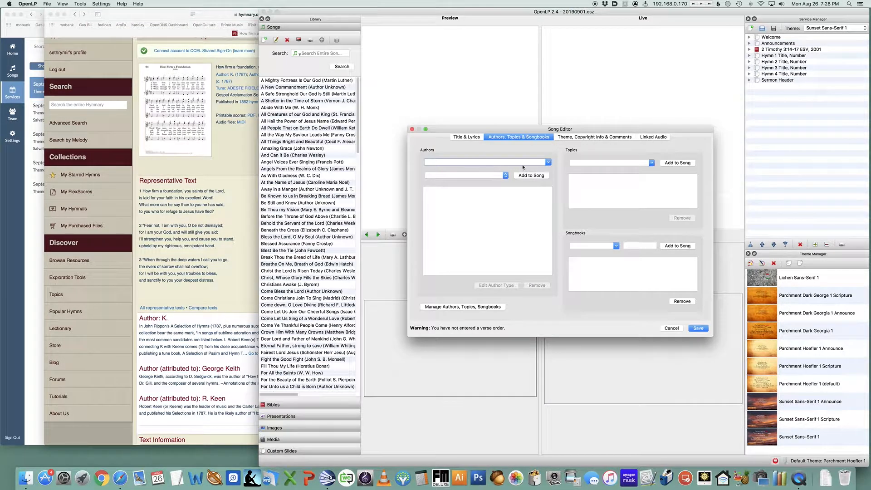
click(548, 162)
scroll(532, 207, down, 5)
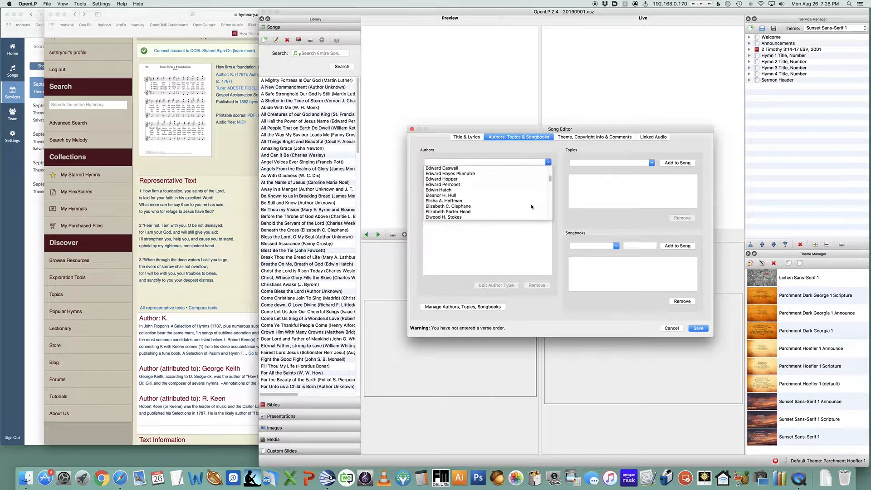
scroll(532, 207, down, 10)
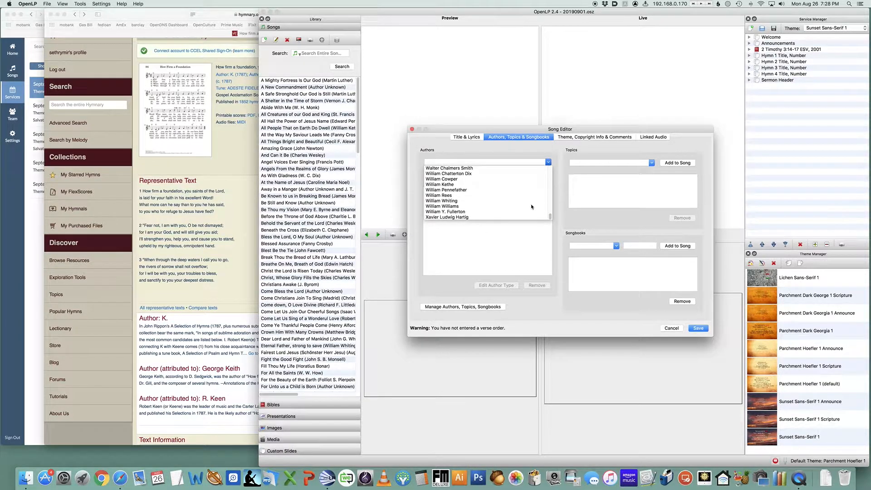
scroll(532, 207, up, 3)
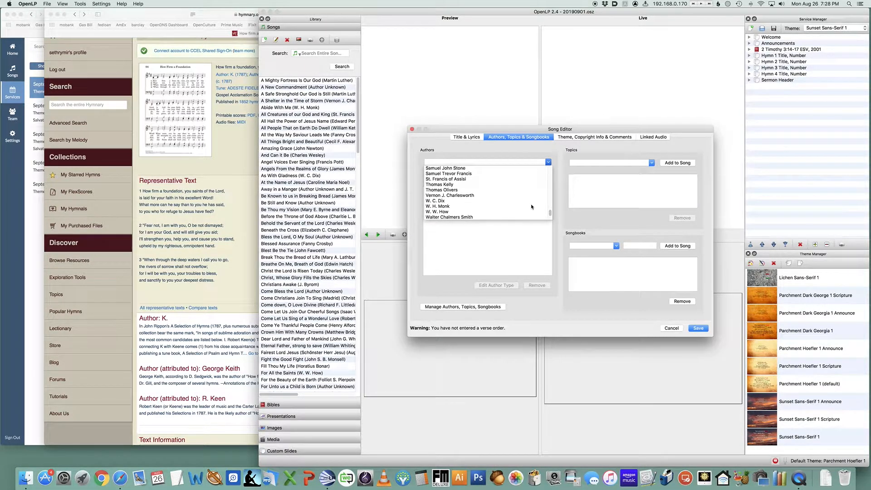
click(472, 164)
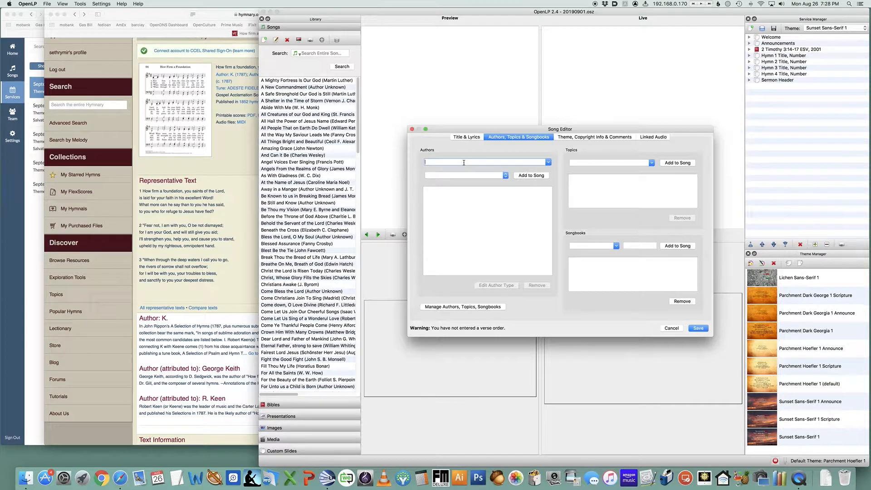
text(Unknown)
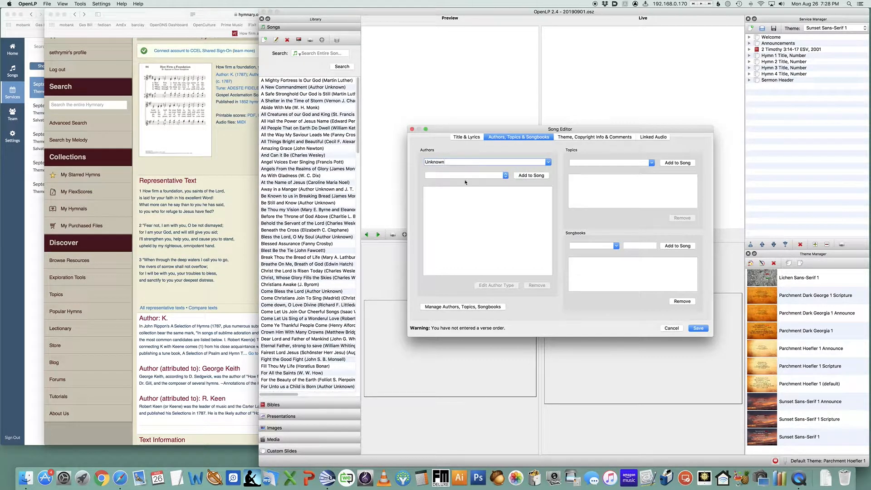
click(467, 177)
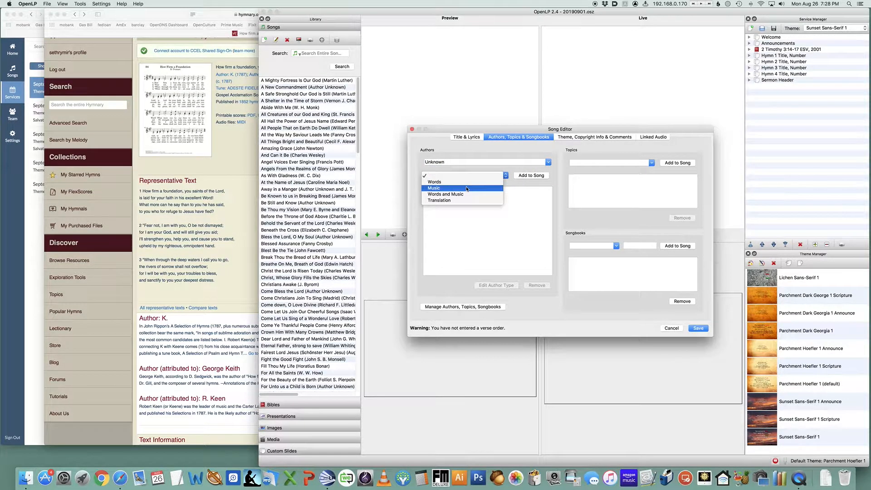
click(485, 182)
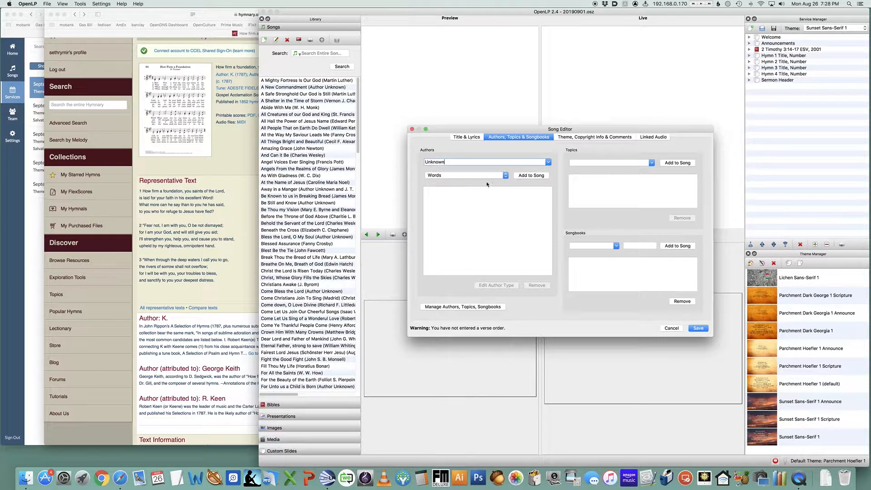
click(538, 175)
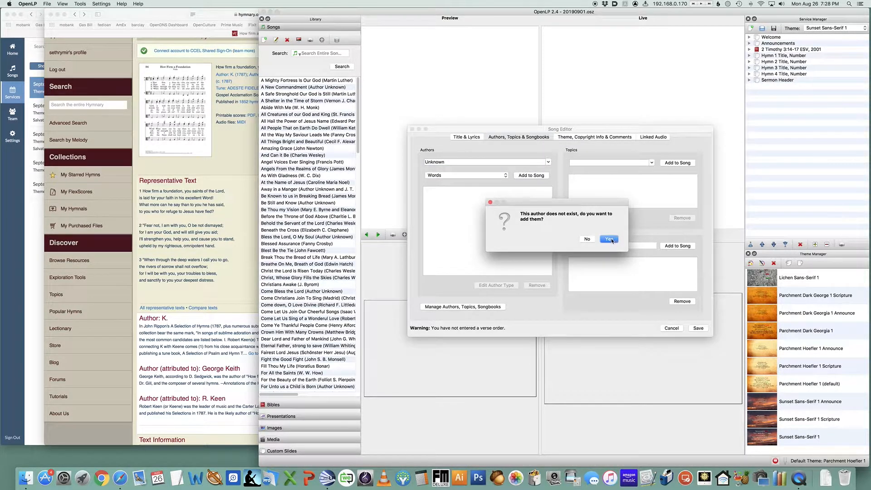
click(611, 240)
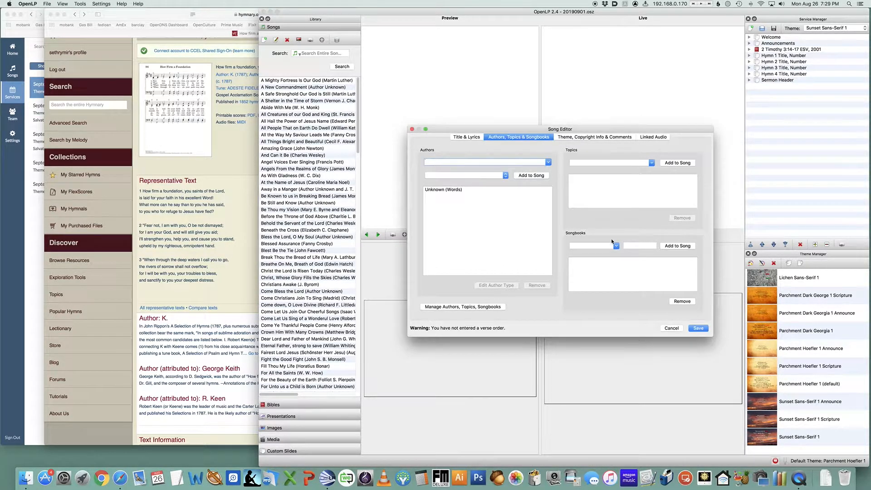
Add the topic Word of God to the song and save the song
click(469, 137)
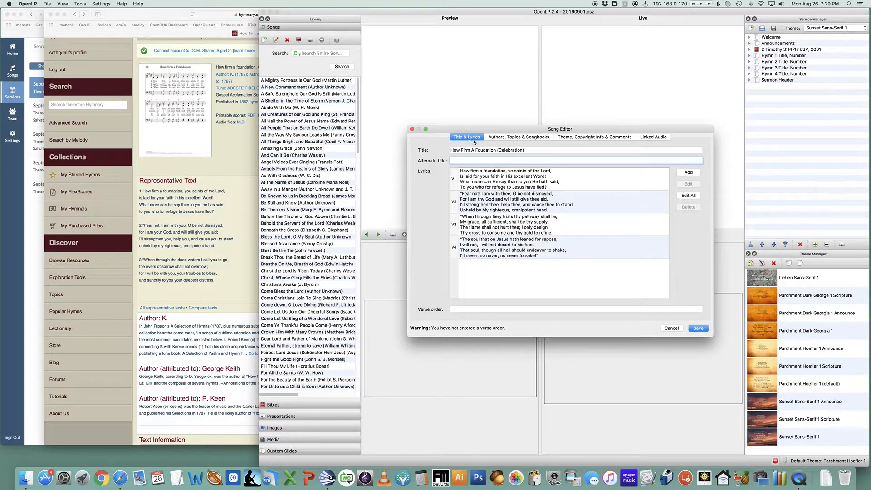
click(530, 138)
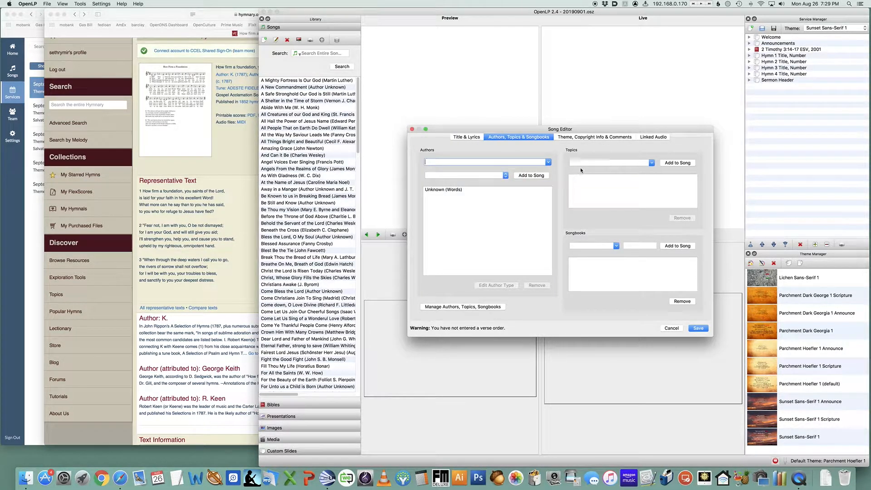
click(594, 162)
text(Word)
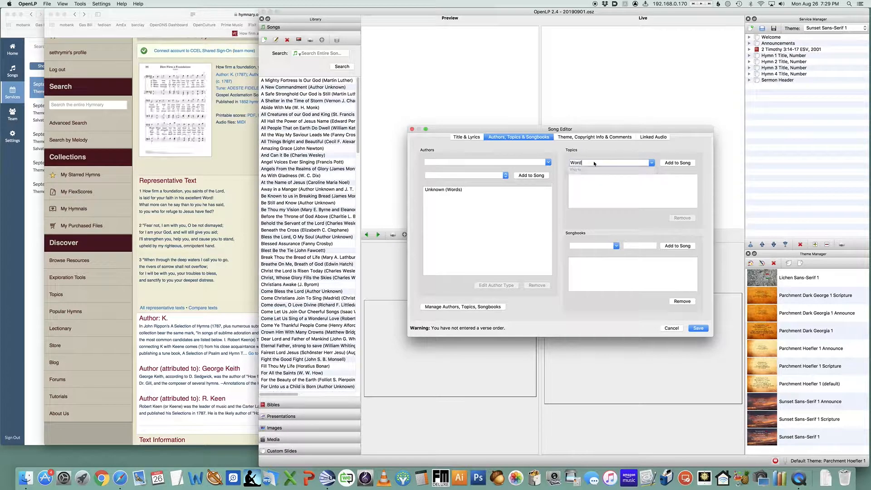
text( of God)
click(679, 163)
click(611, 242)
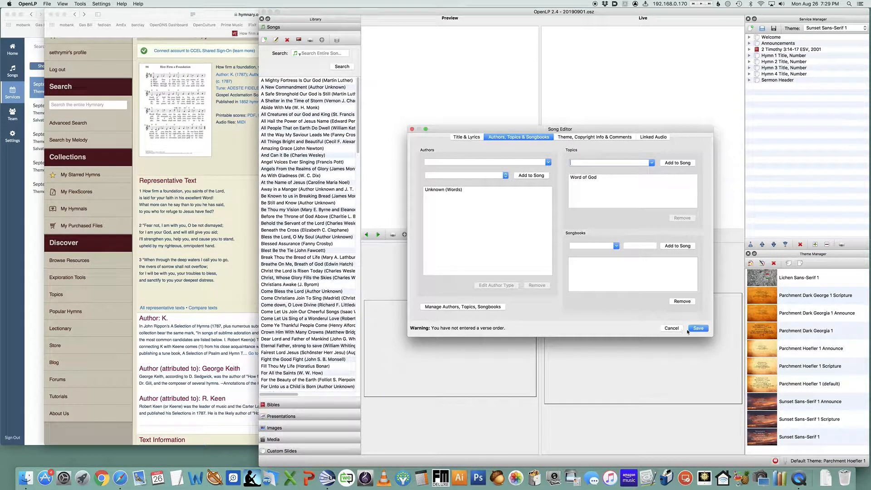
click(702, 330)
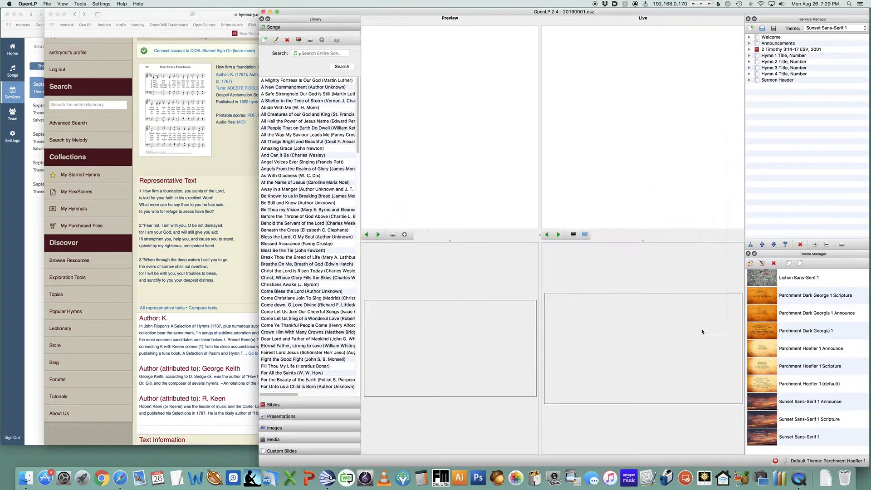
Add How Firm A Foundation (Celebration) from the song library to the service below the Hymn 1 title item
scroll(317, 321, down, 5)
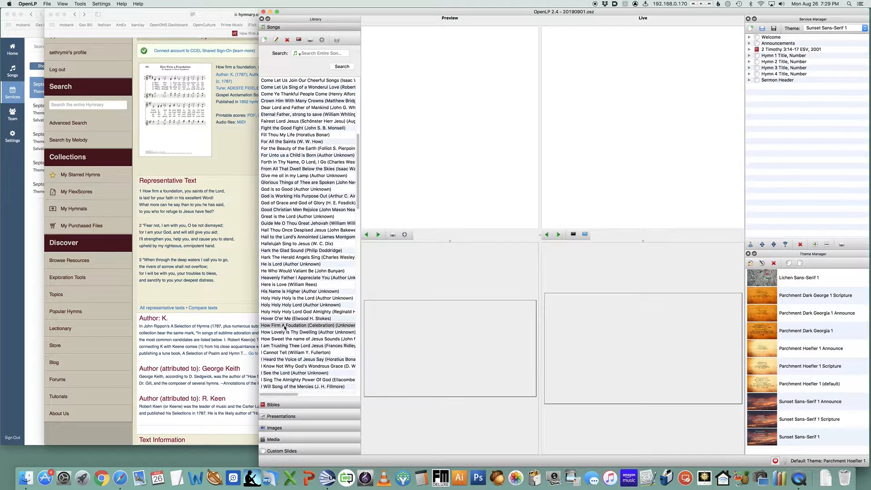
drag(271, 325, 768, 60)
click(750, 55)
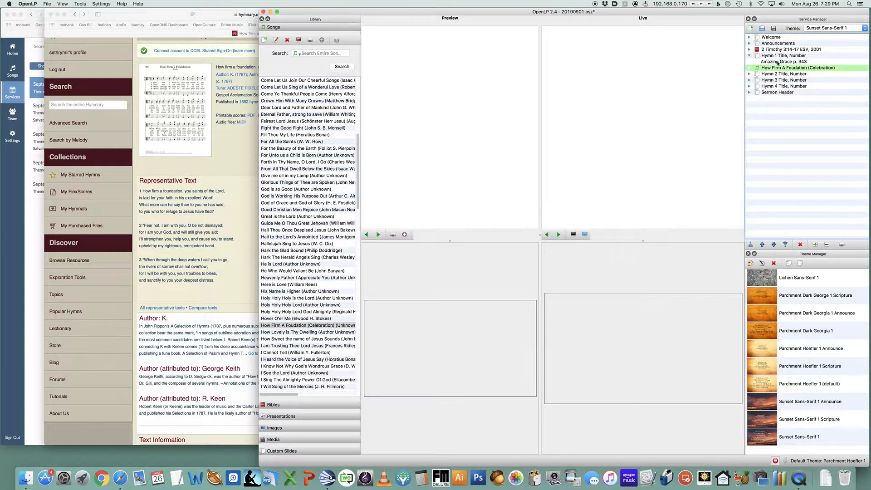
Edit the Hymn 1 title slide to read How Firm A Foundation and p. 408 on two lines
click(777, 61)
right_click(777, 61)
click(790, 65)
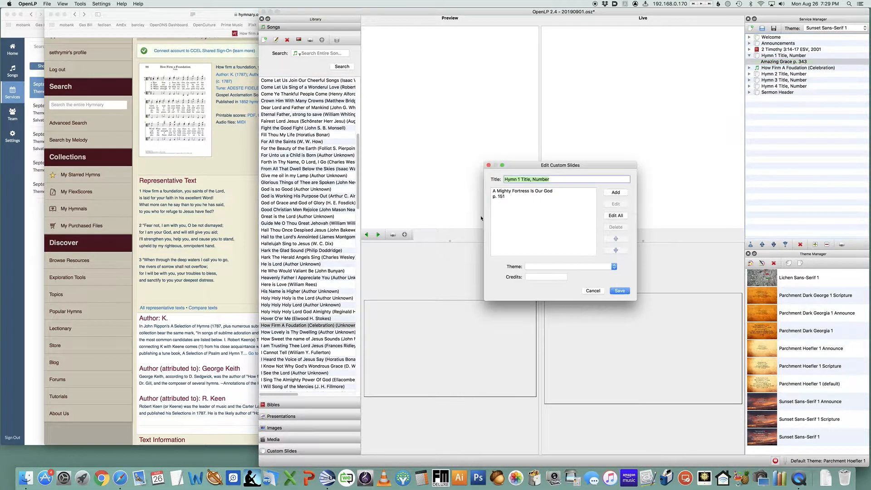
click(519, 199)
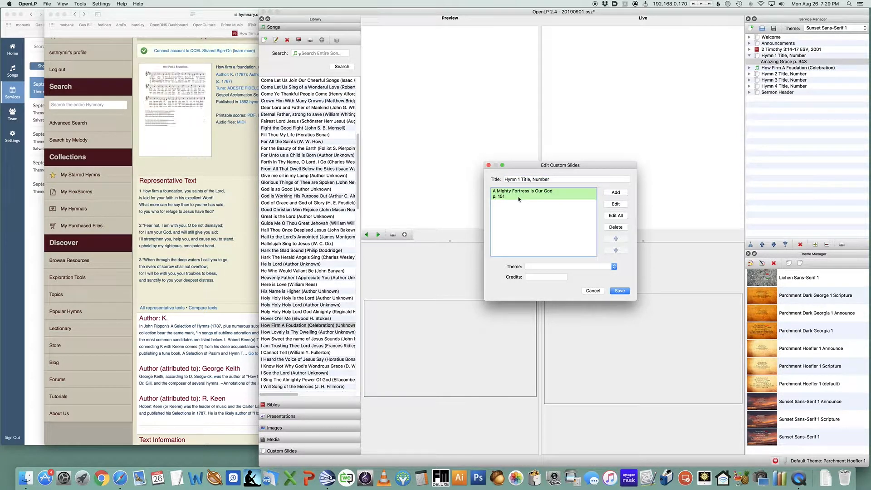
click(616, 204)
key(super+a)
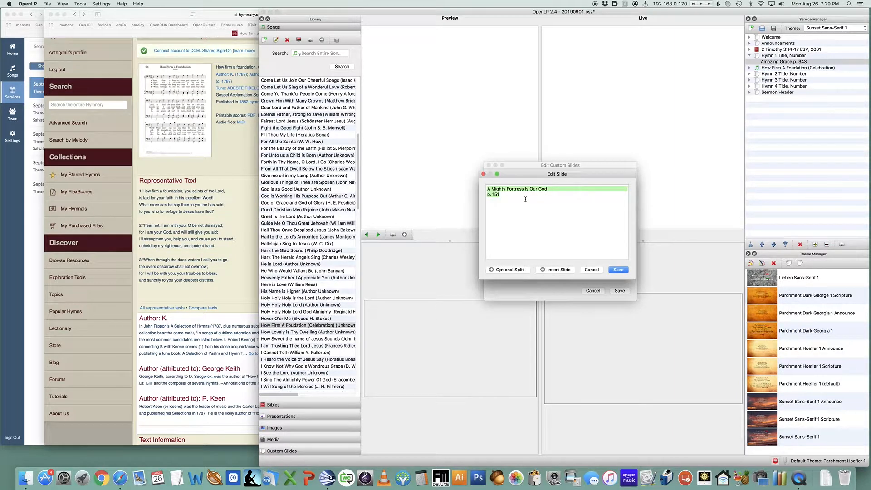
text(How Firm A)
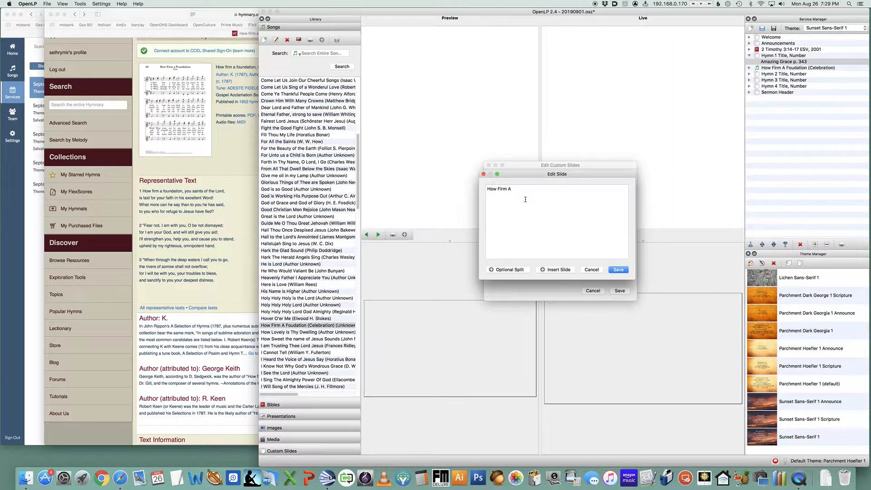
text( Foundation )
text(p. 408)
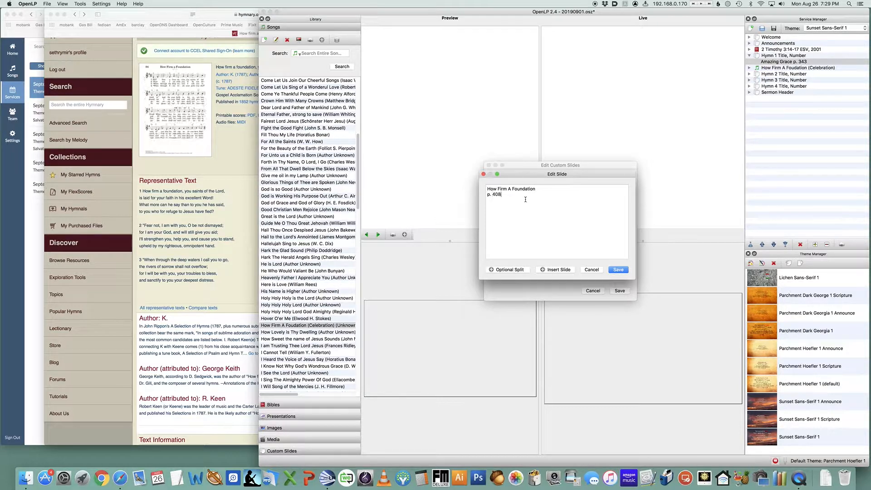
click(618, 270)
click(620, 291)
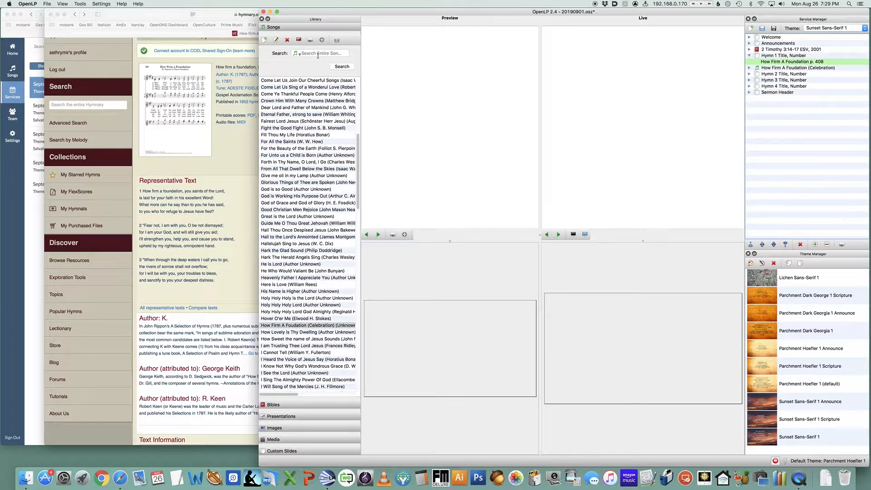
Search the song library for it is well
click(58, 14)
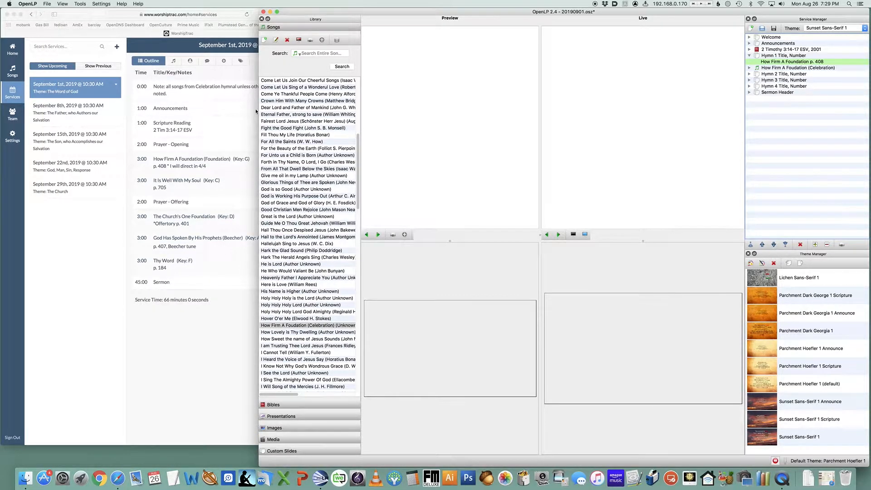
click(309, 55)
text(it is well)
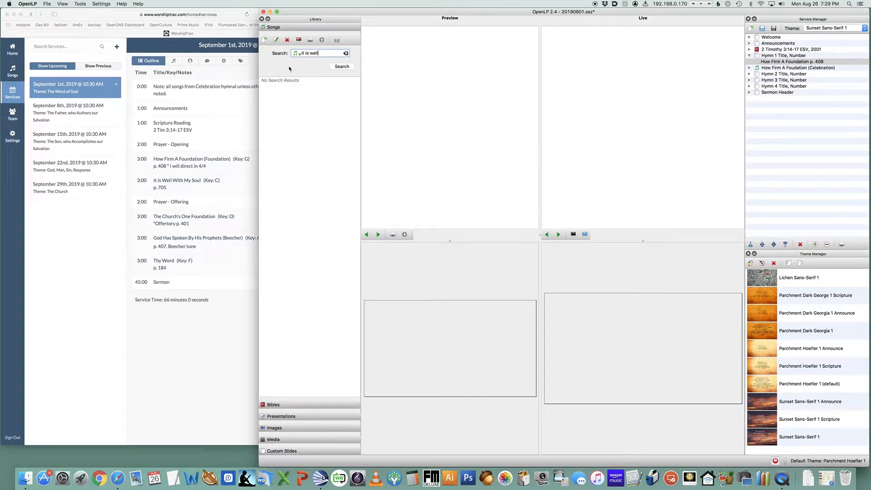
Search Hymnary.org for it is well
key(super+Tab)
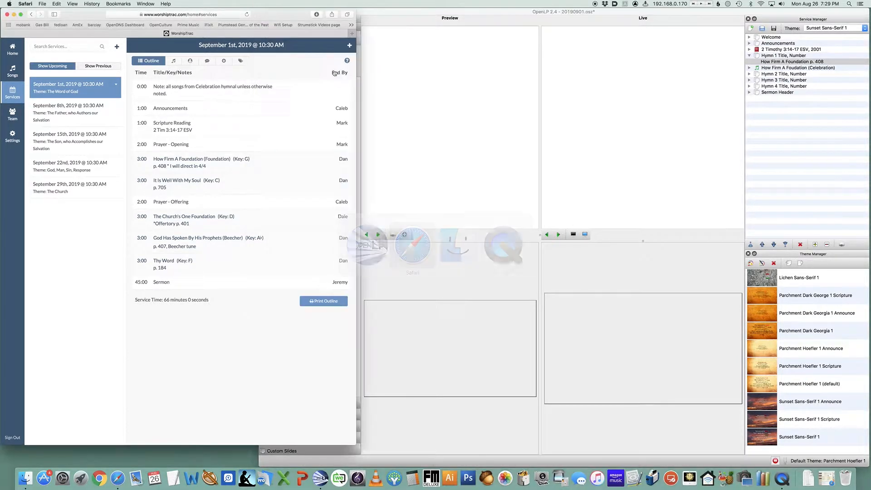
click(826, 478)
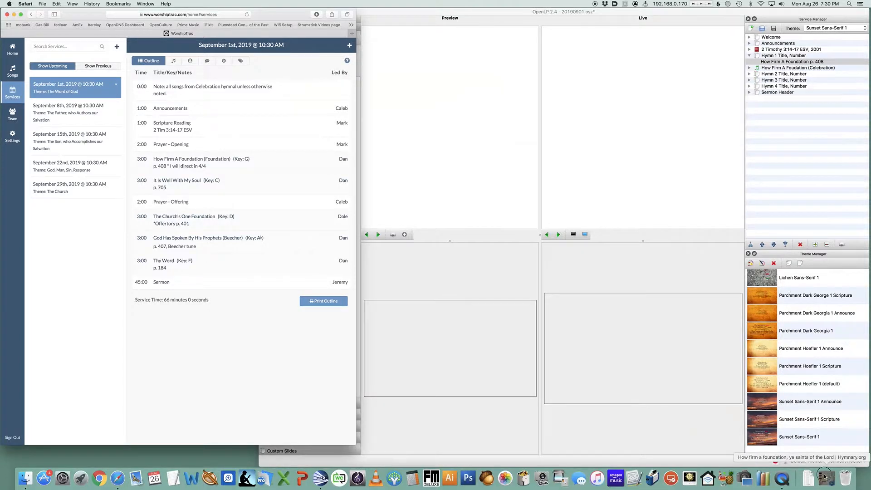
scroll(232, 67, up, 3)
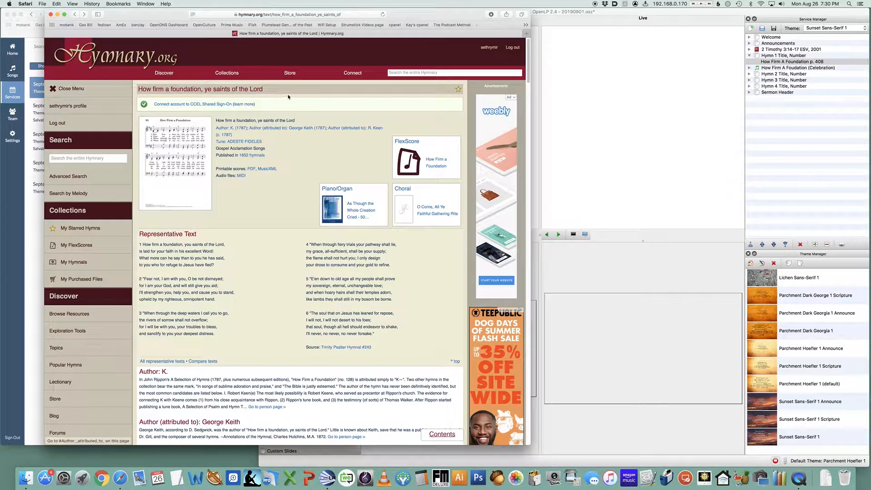
click(431, 73)
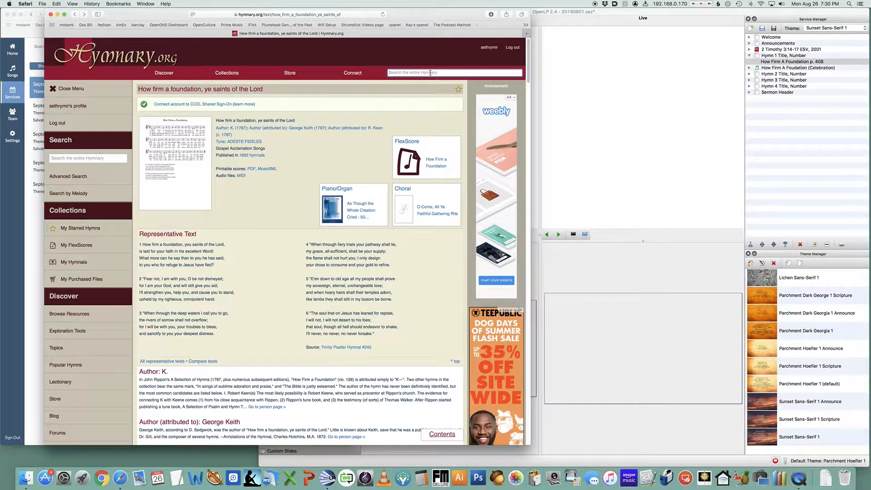
text(it is well)
key(Return)
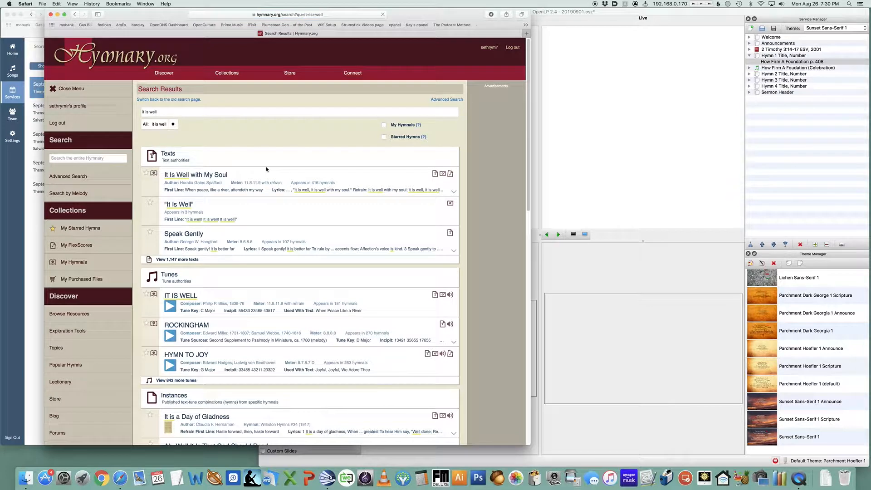
Open the It Is Well with My Soul text page and browse its arrangements and score
click(206, 175)
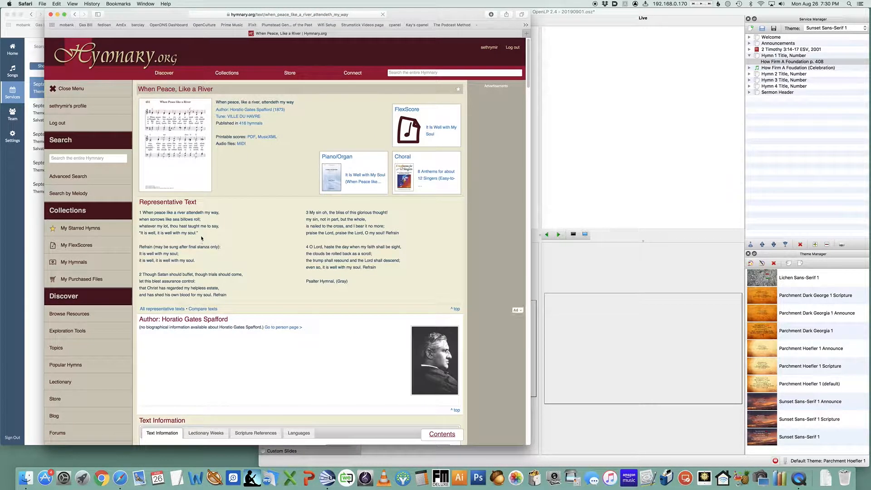
scroll(202, 238, down, 20)
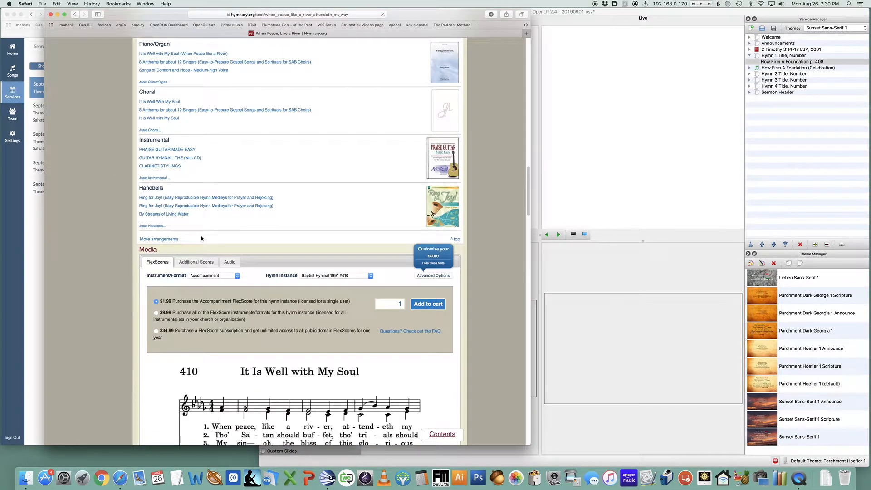
scroll(202, 238, up, 8)
scroll(201, 239, down, 15)
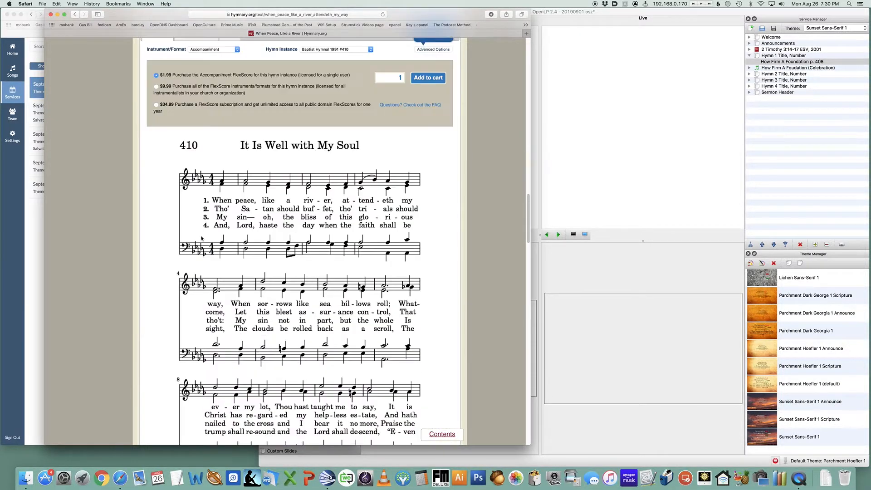
scroll(202, 239, down, 3)
scroll(202, 238, up, 15)
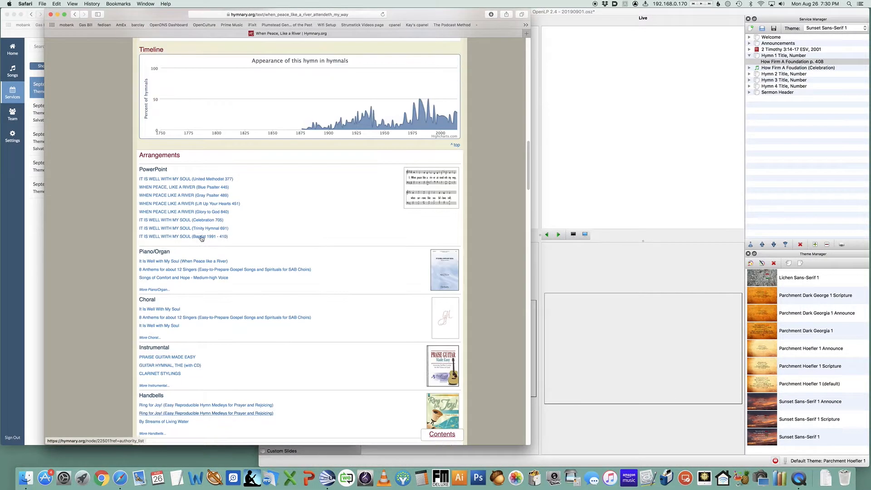
Open The Celebration Hymnal #705 version of It Is Well with My Soul and show its full text
scroll(202, 238, down, 20)
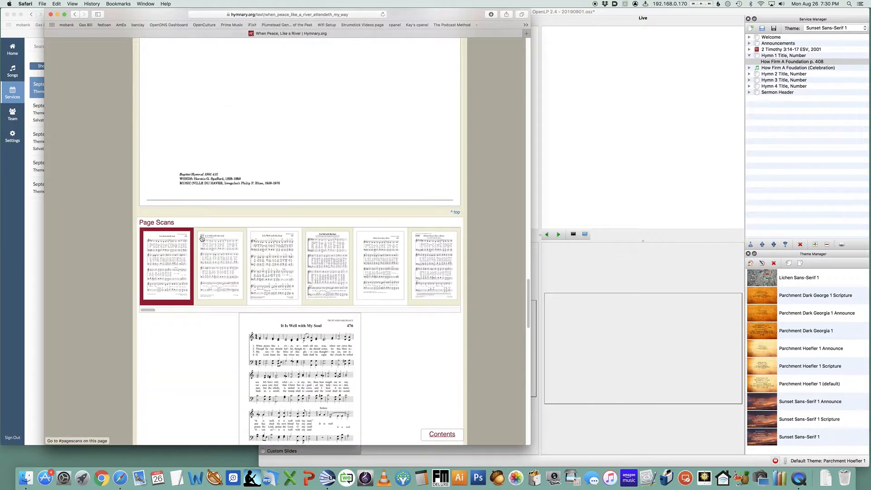
scroll(201, 238, down, 15)
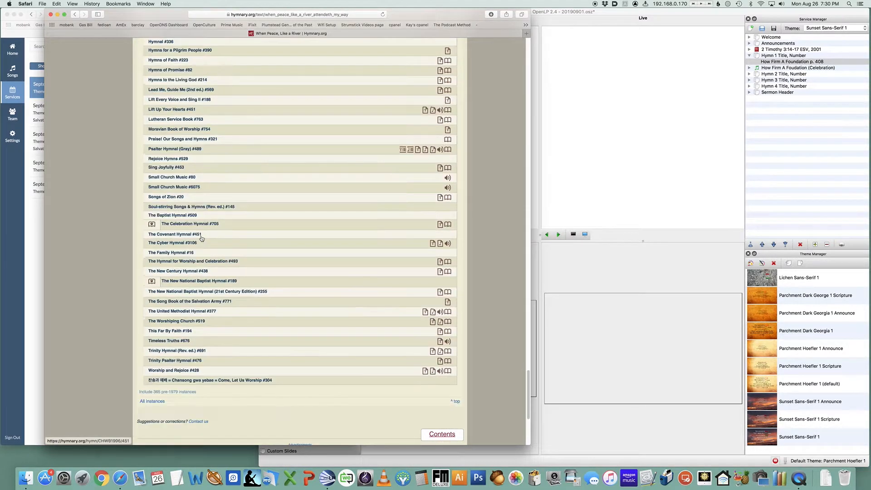
click(188, 224)
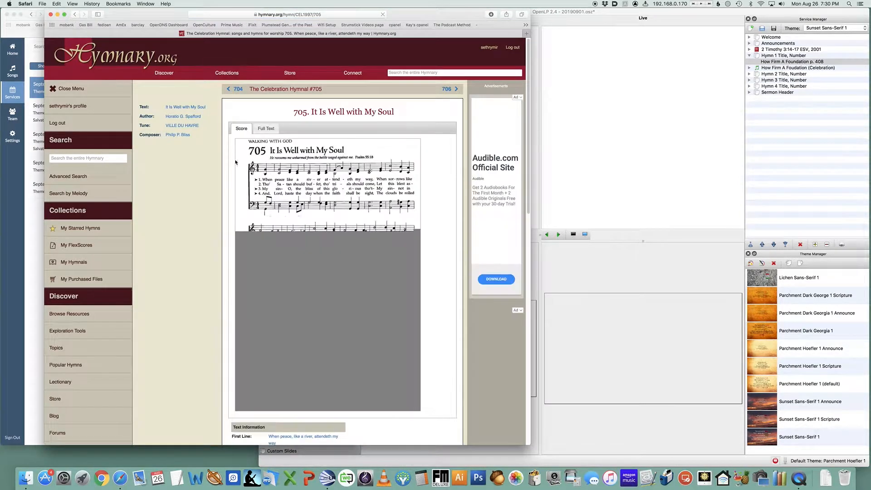
click(266, 128)
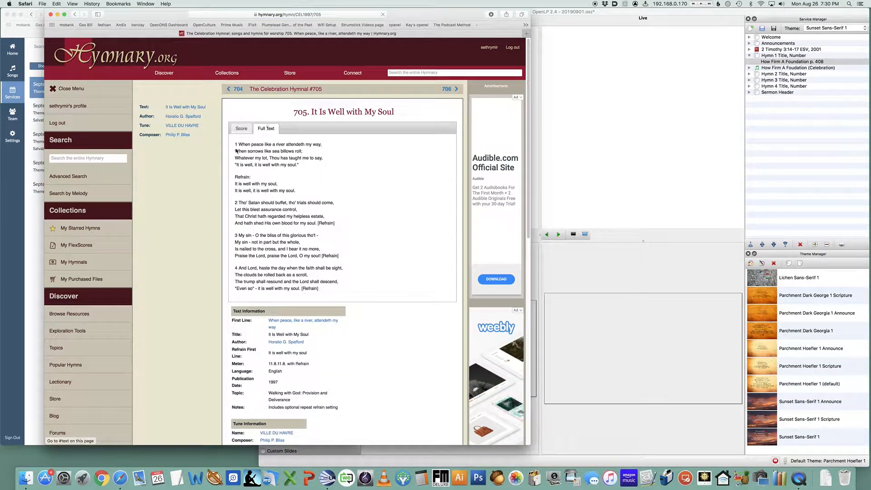
Copy the hymn's full text and paste it into the lyrics editor of a new song
drag(236, 144, 350, 298)
key(super+c)
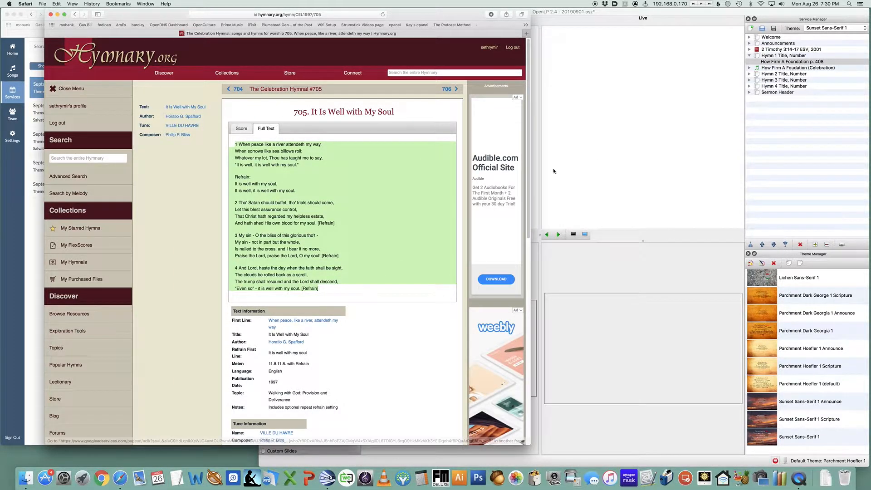
click(598, 167)
click(264, 40)
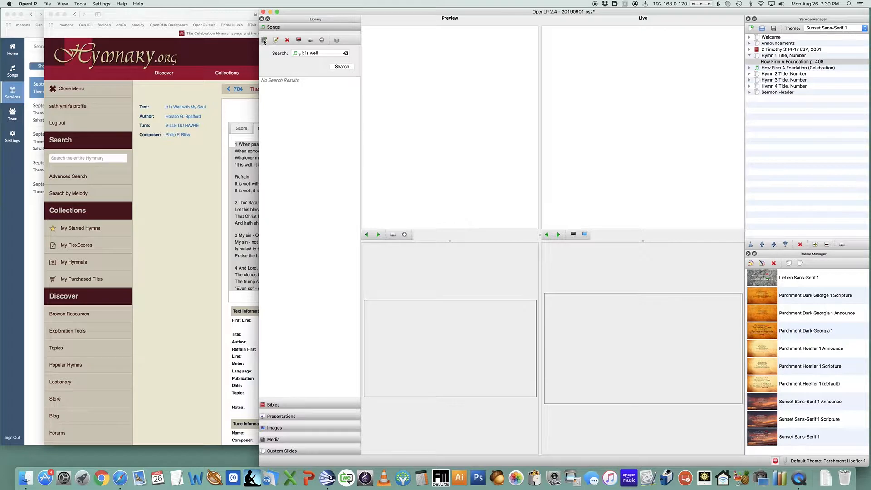
click(689, 196)
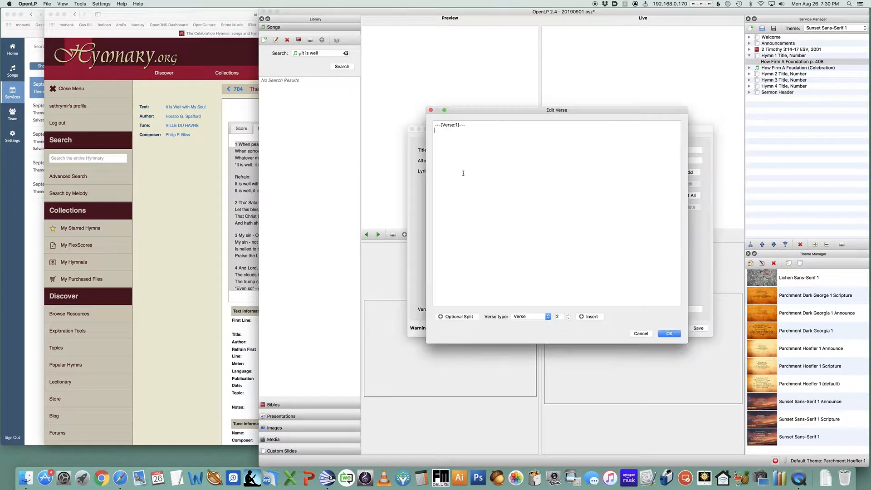
key(super+v)
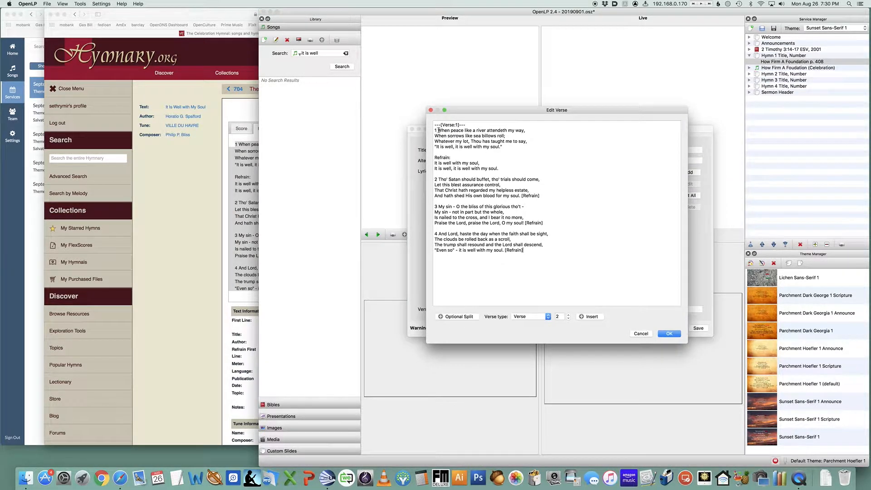
Strip the stanza numbers and insert Verse 2, Verse 3 and Verse 4 markers before each stanza
click(438, 131)
key(BackSpace)
key(BackSpace)
click(439, 179)
key(BackSpace)
key(BackSpace)
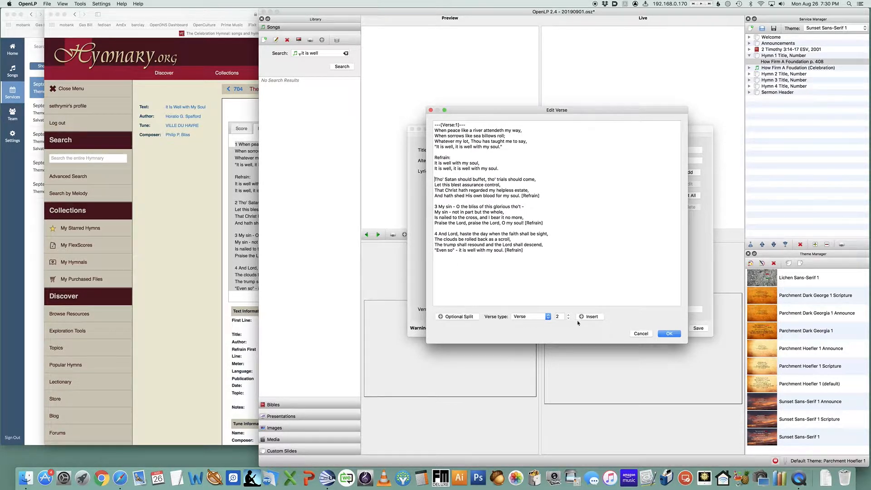
click(590, 317)
click(439, 213)
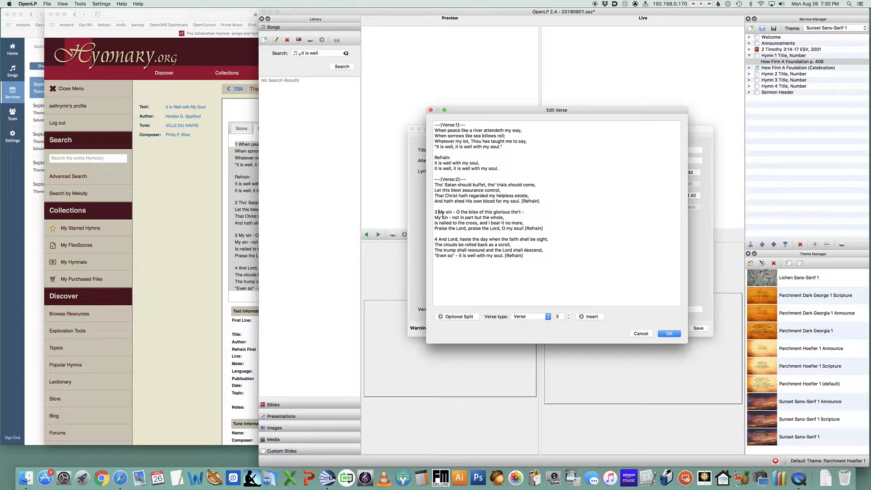
key(BackSpace)
key(BackSpace)
click(590, 317)
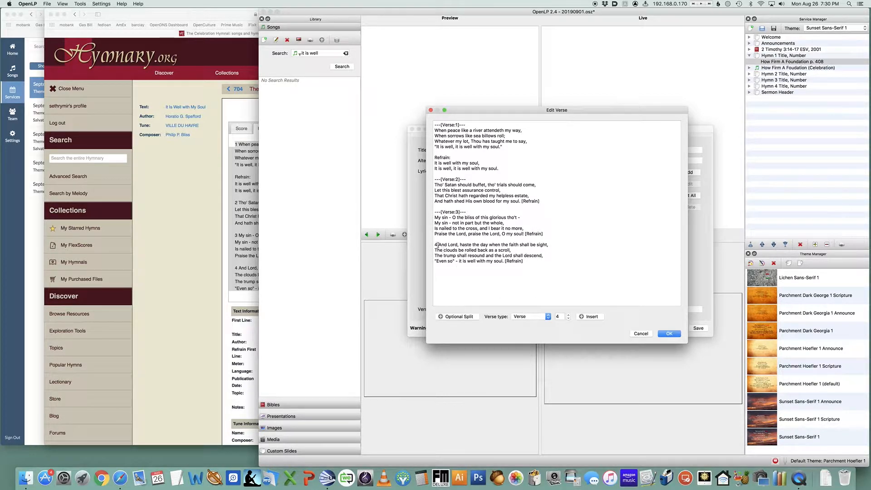
key(BackSpace)
key(BackSpace)
click(590, 316)
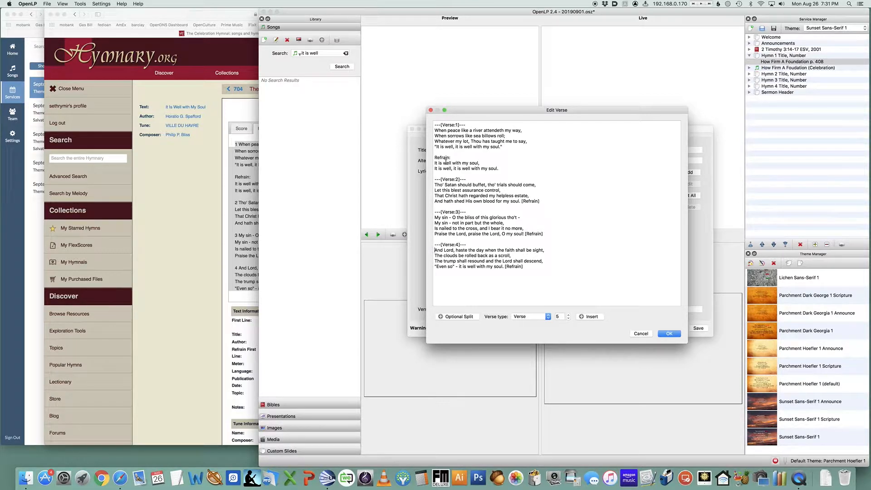
Replace the Refrain label with a Chorus marker
click(444, 157)
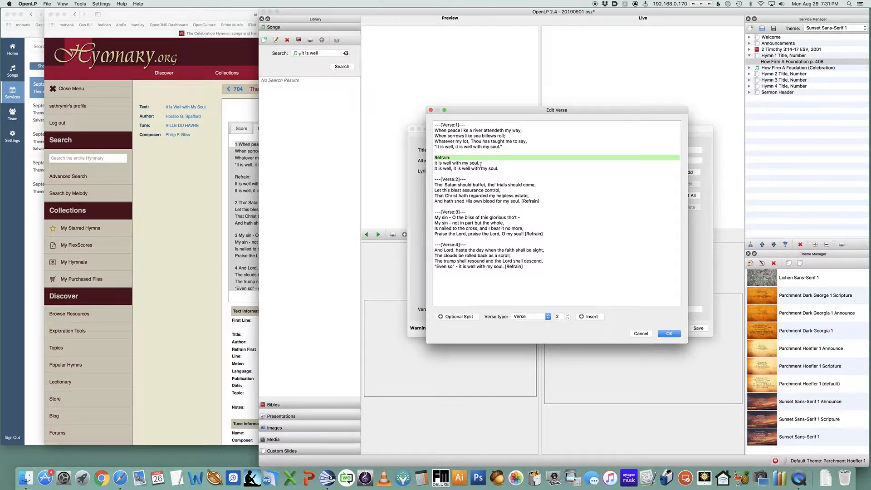
key(BackSpace)
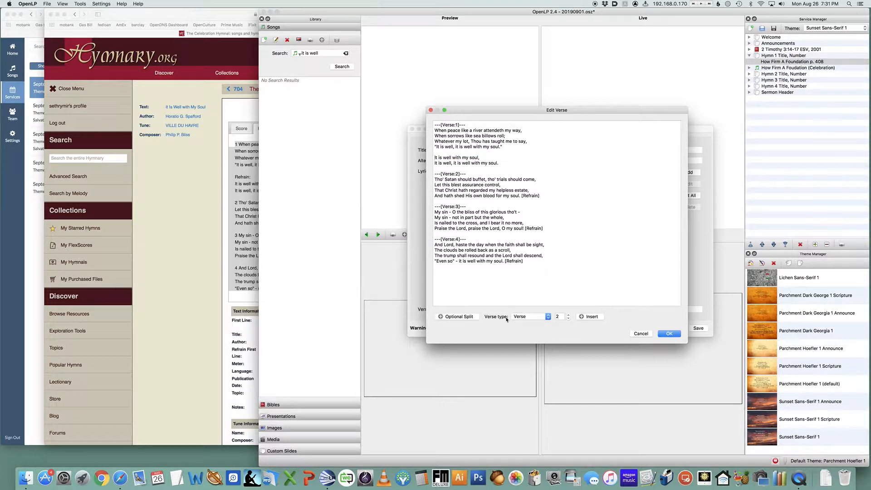
click(534, 317)
click(539, 324)
click(592, 317)
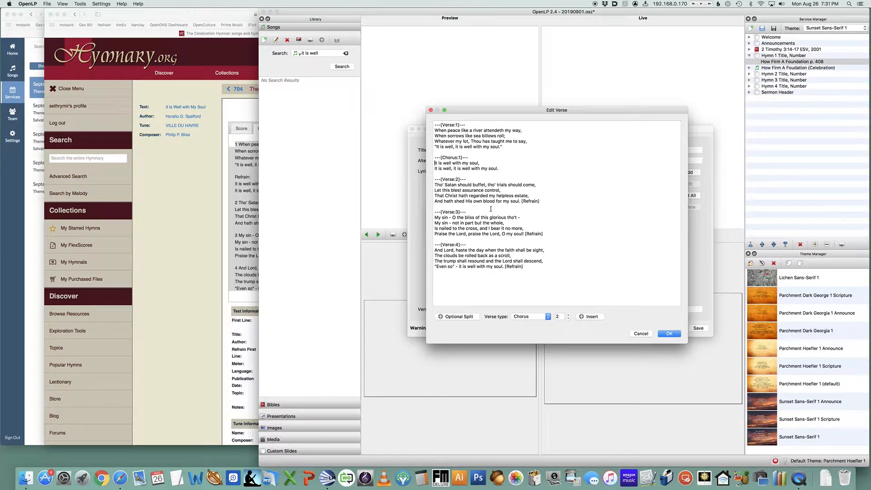
Delete the [Refrain] tags from the verse endings and confirm the lyrics edits
drag(520, 201, 544, 202)
key(BackSpace)
key(BackSpace)
key(BackSpace)
key(BackSpace)
key(BackSpace)
key(BackSpace)
key(BackSpace)
key(BackSpace)
key(BackSpace)
key(BackSpace)
key(BackSpace)
click(531, 268)
key(BackSpace)
key(BackSpace)
key(BackSpace)
key(BackSpace)
key(BackSpace)
key(BackSpace)
click(670, 334)
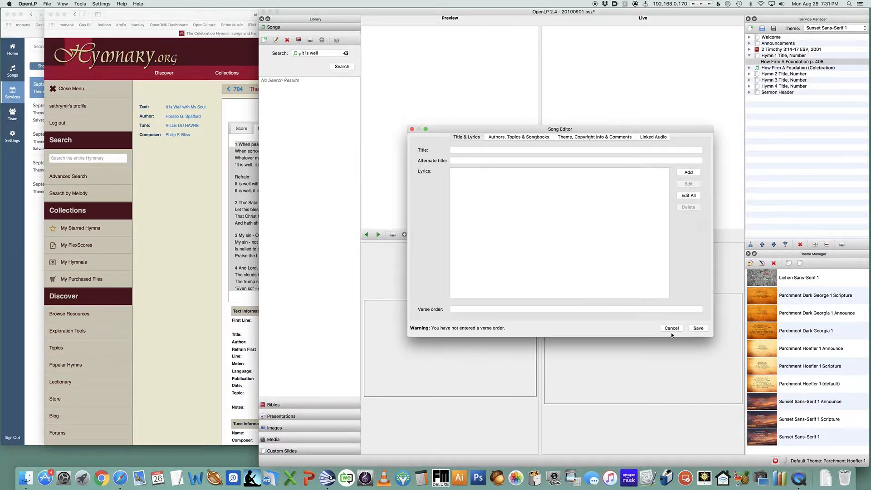
Set the verse order to V1 C1 V2 C1 V3 C1 V4 C1 and attempt to save the song
click(506, 309)
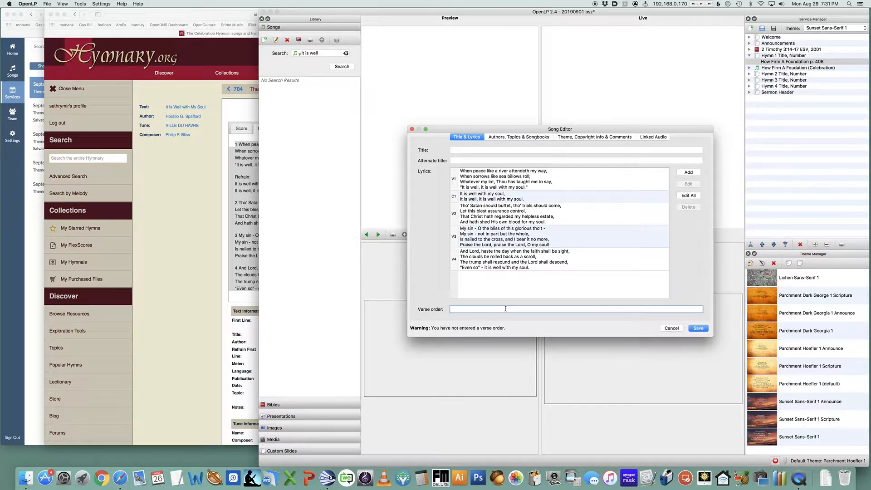
text(V1 C1 V2 C1 V3 C1 V4 C1)
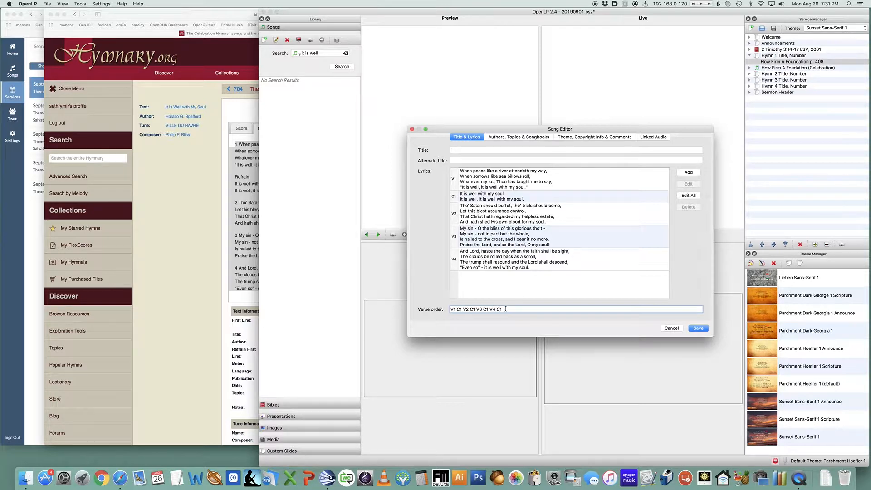
key(Tab)
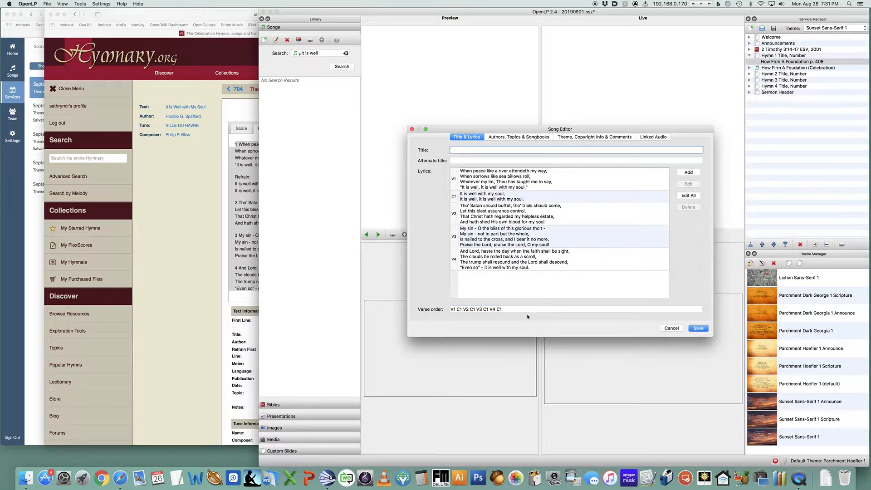
click(703, 330)
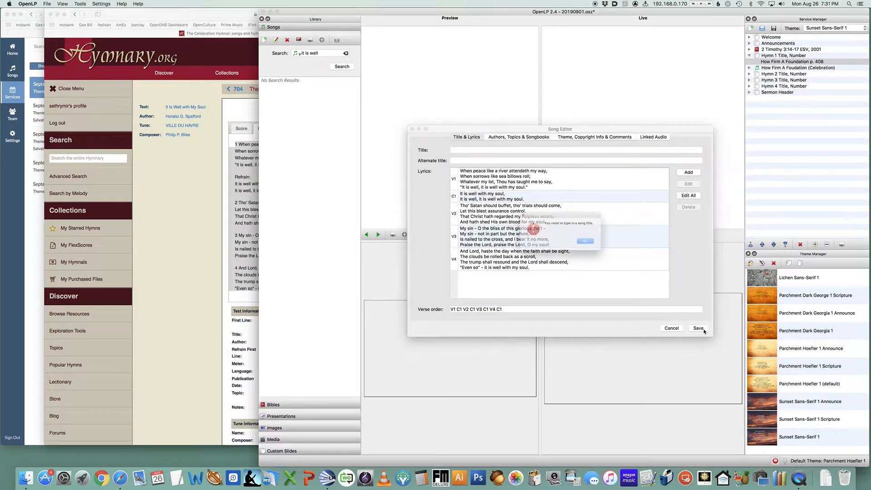
click(596, 245)
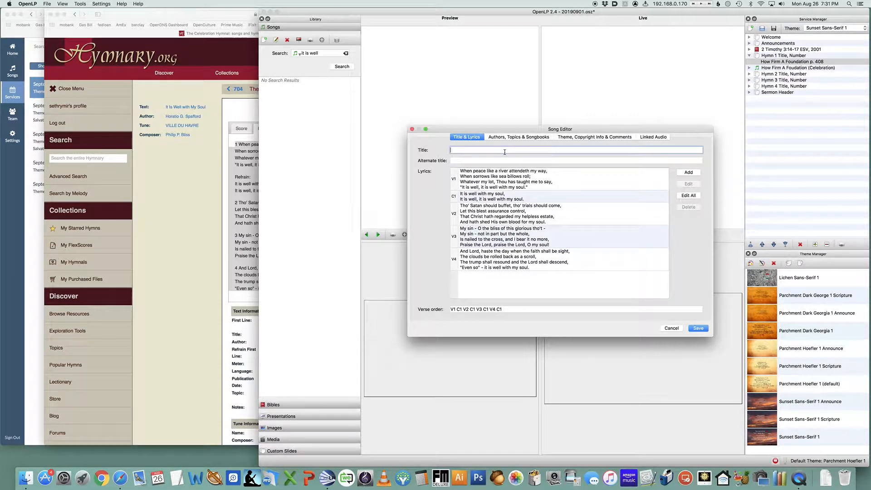
Title the song It is Well With My Soul (Celebration)
text(IT IS)
key(BackSpace)
key(BackSpace)
key(BackSpace)
key(BackSpace)
text(t is Well With My Soul (CelebrationO))
Add Horatio Spafford as a new author credited for Words
click(522, 136)
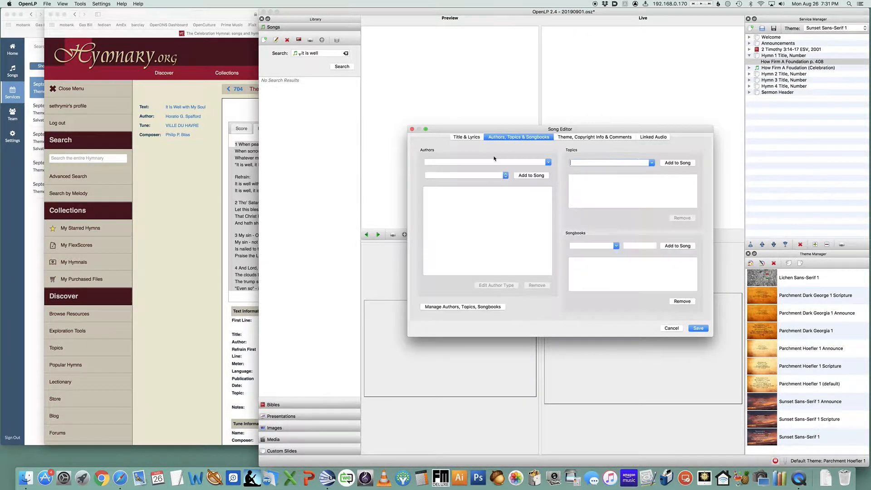
click(472, 165)
text(Hor)
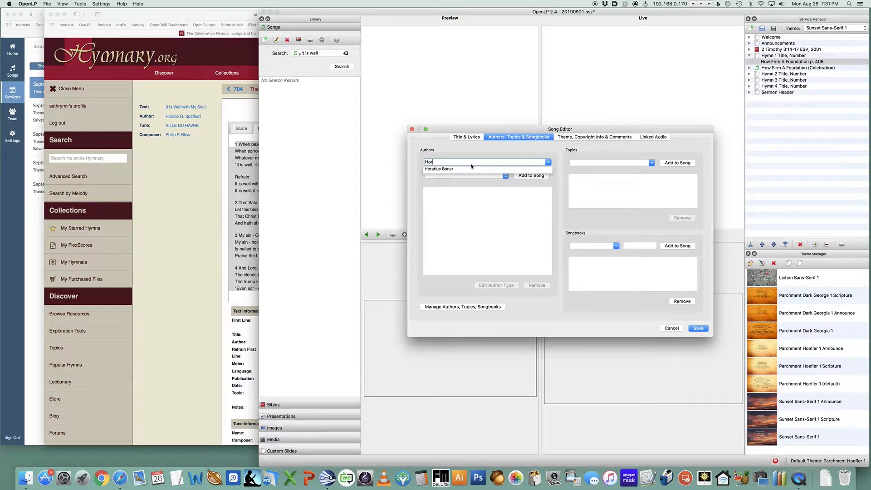
text(atio Spa)
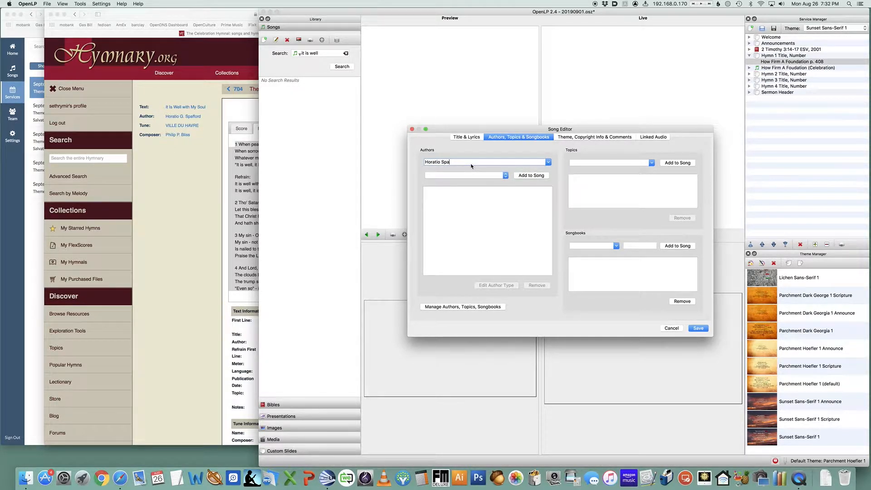
text(fford)
click(473, 175)
click(472, 180)
click(531, 175)
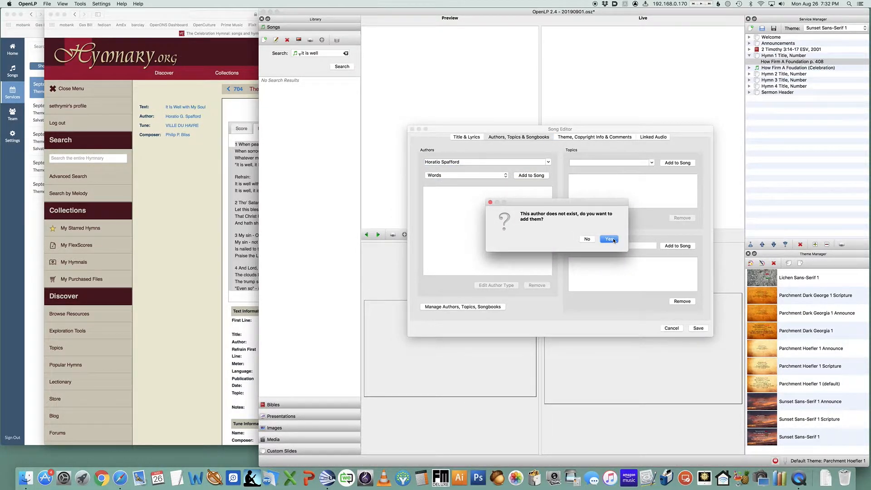
click(609, 239)
Add Philip P. Bliss as an author credited for Music
click(513, 162)
text(Phi)
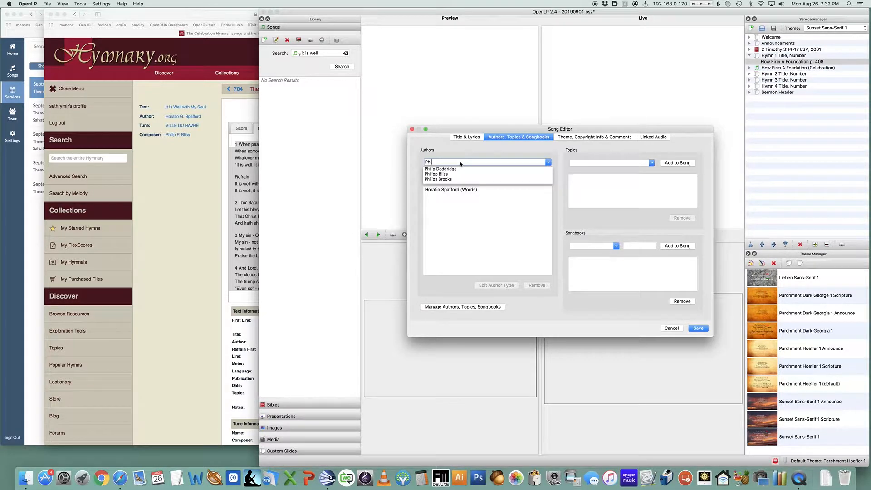
text(lip P. Bliss)
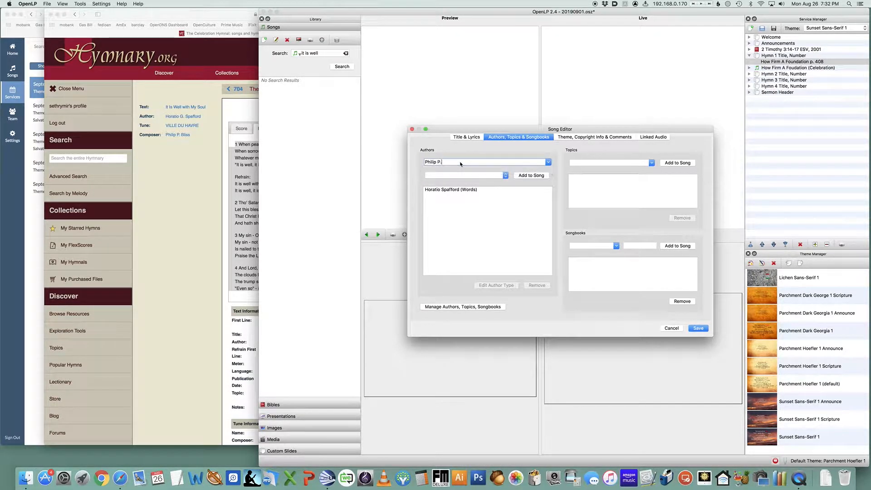
click(466, 176)
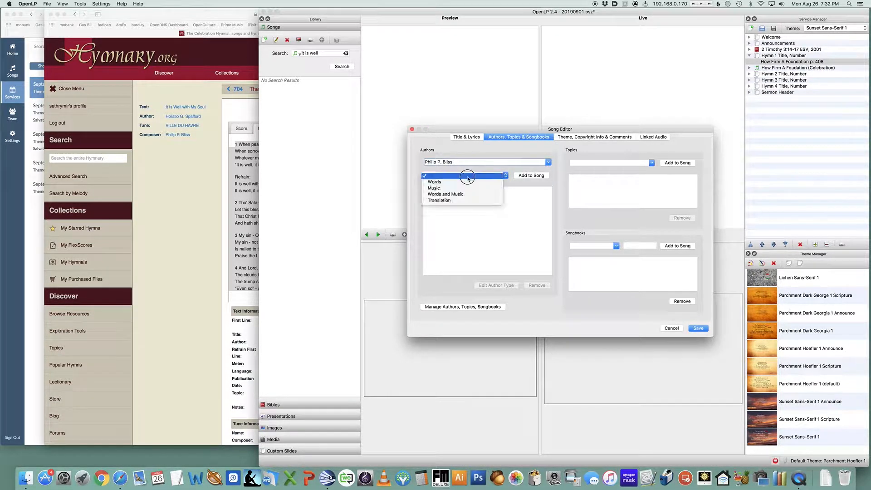
click(472, 189)
click(520, 177)
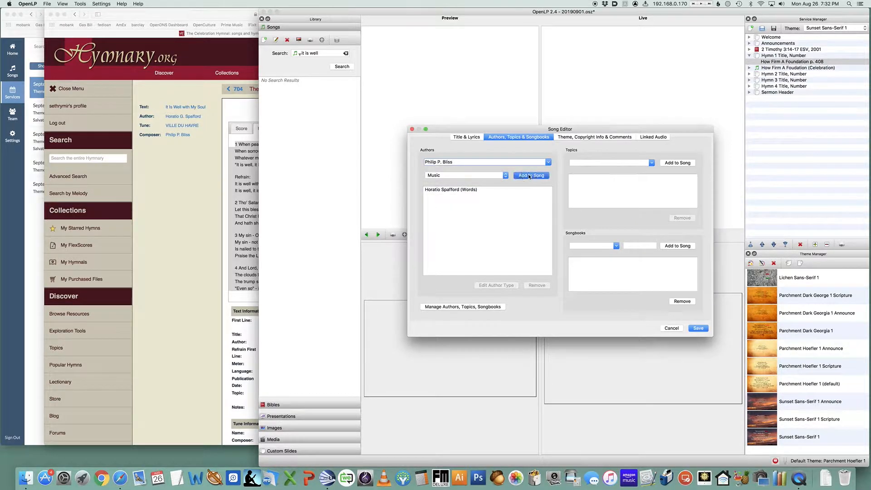
click(609, 239)
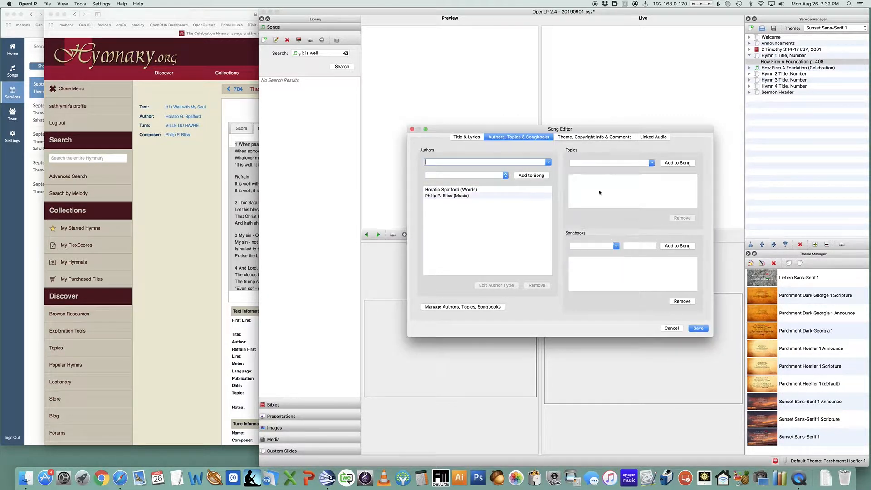
Add the topic Lament to the song
click(601, 162)
text(Lament)
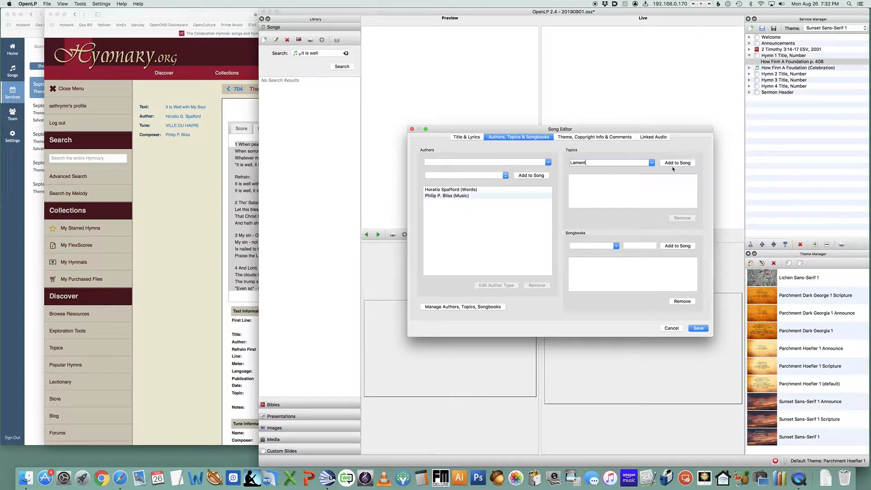
click(674, 164)
click(610, 238)
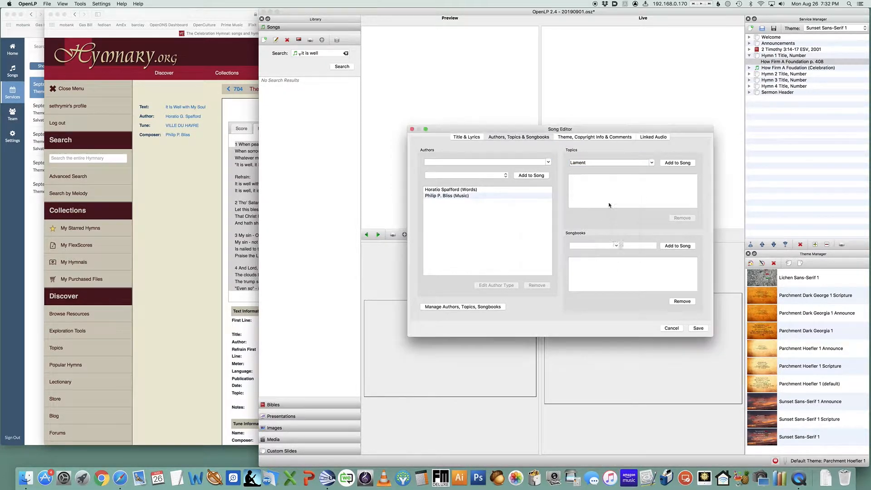
Add the new topic Trusting God to the song
click(604, 163)
text(Trust)
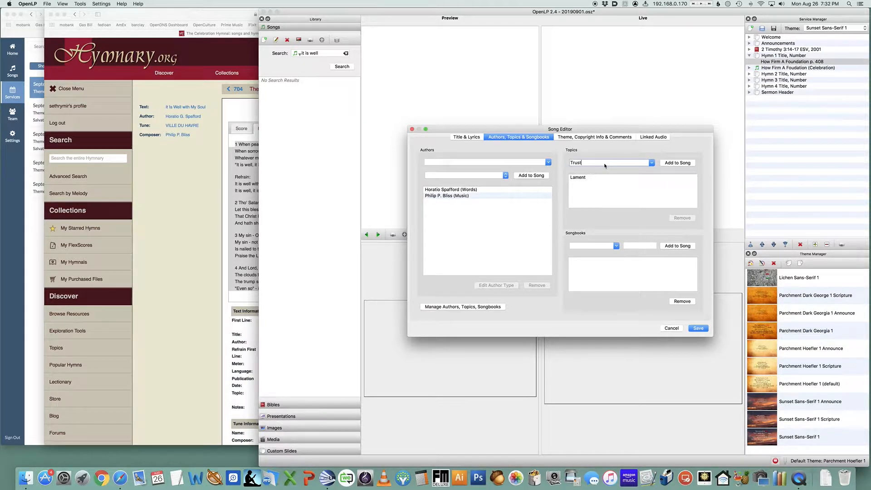
text(ing god)
click(676, 164)
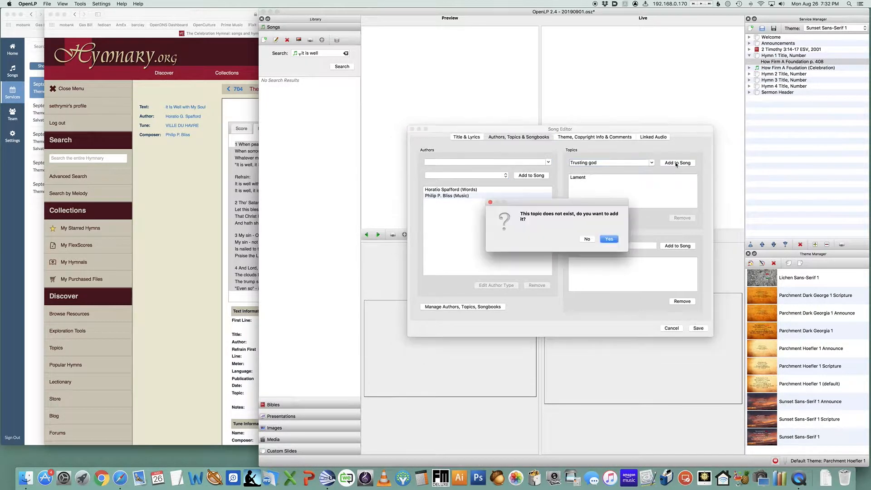
click(591, 240)
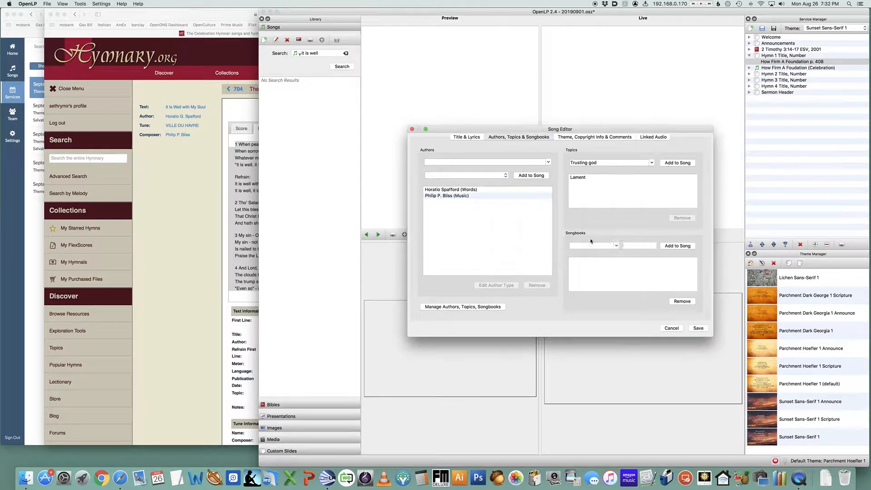
double_click(590, 163)
text(God)
click(678, 163)
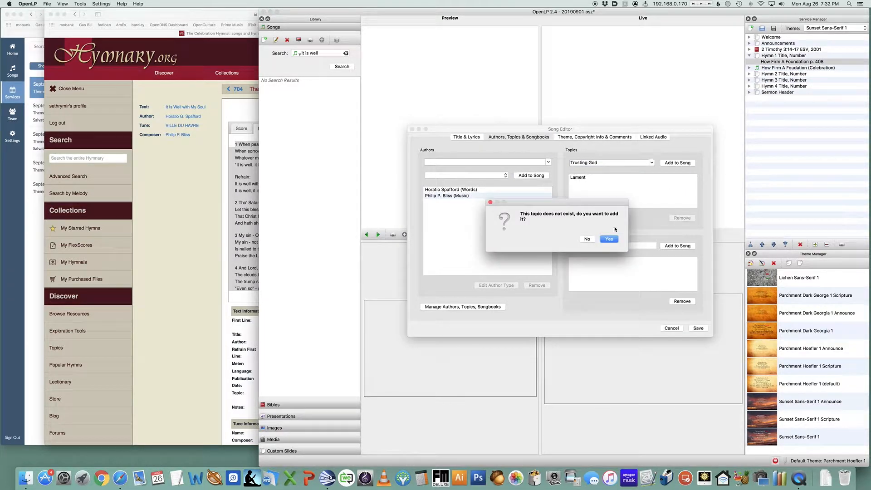
click(610, 239)
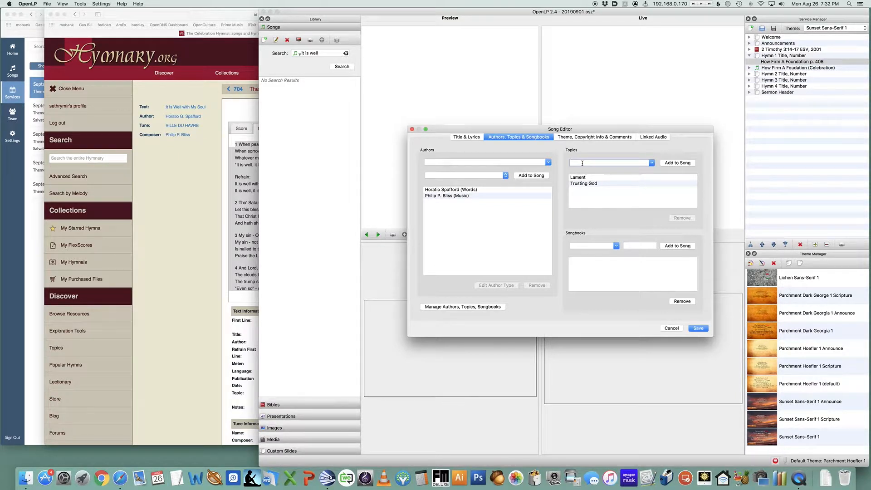
Add the new topic Tragedy to the song
text(Tragedy)
click(678, 162)
click(614, 240)
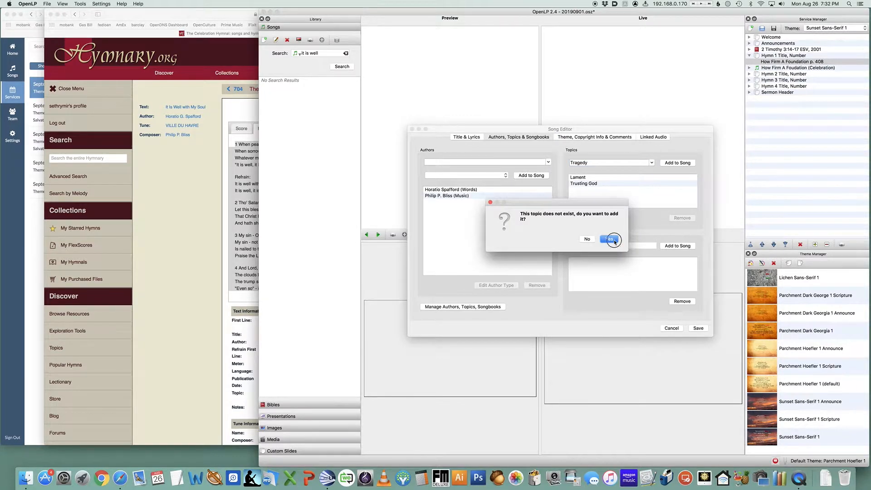
Add the topic Sovereignty to the song
text(Sovereignty)
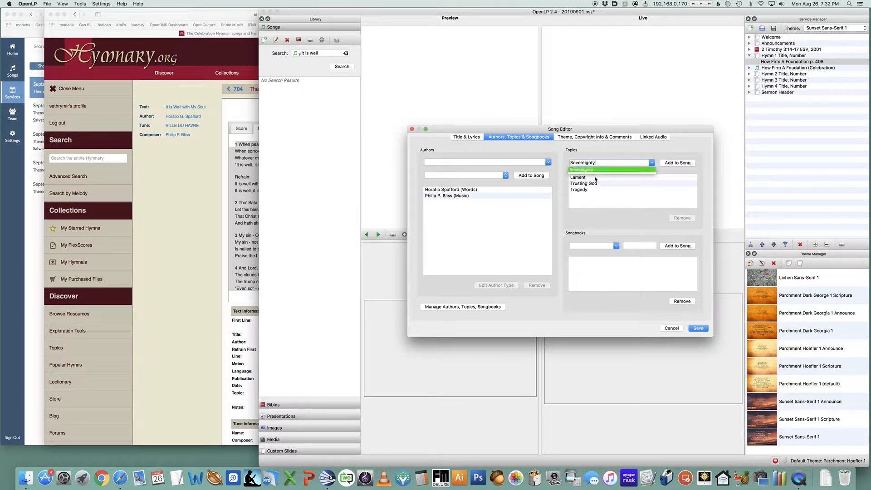
key(Return)
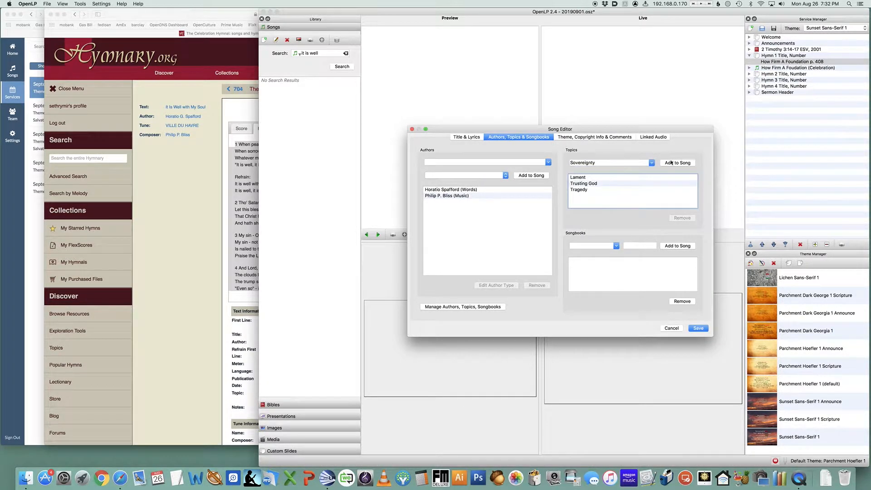
click(672, 163)
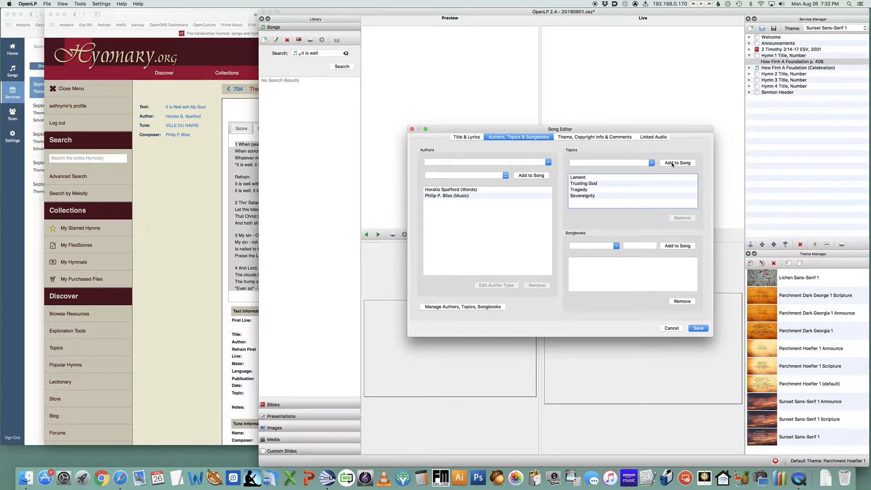
Add the song to the Celebration Hymnal songbook and save the song
click(617, 246)
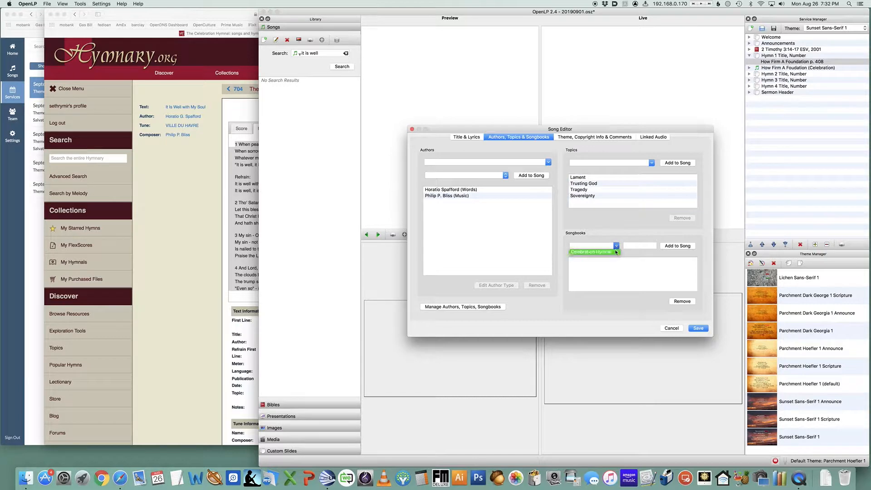
click(599, 249)
click(680, 246)
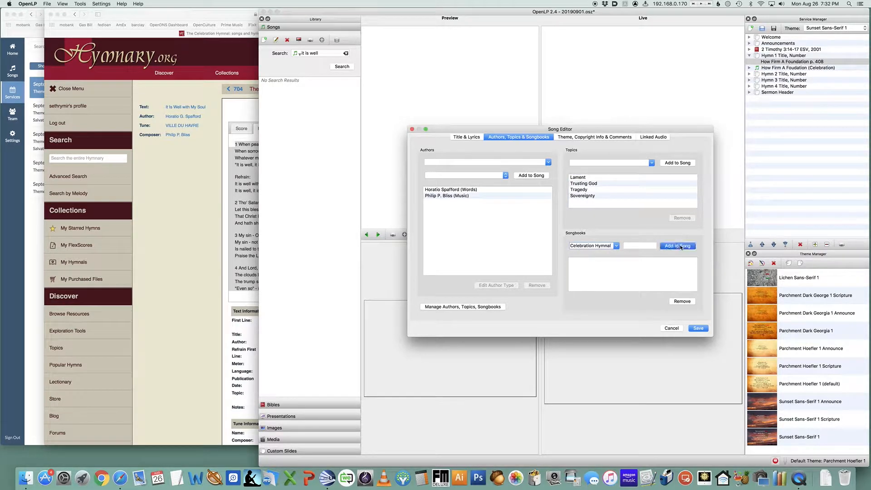
click(699, 329)
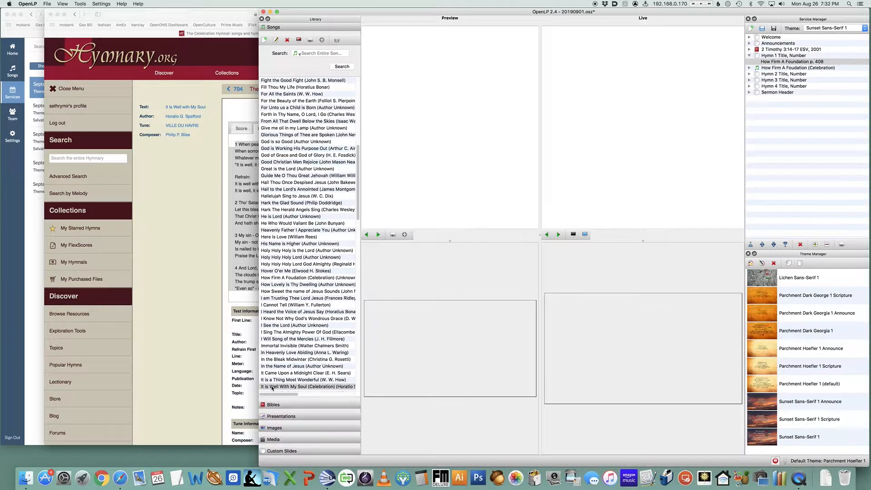
Add It Is Well With My Soul (Celebration) to the service under Hymn 2, and retitle Hymn 2's slide It Is Well With My Soul p. 705
drag(272, 387, 773, 76)
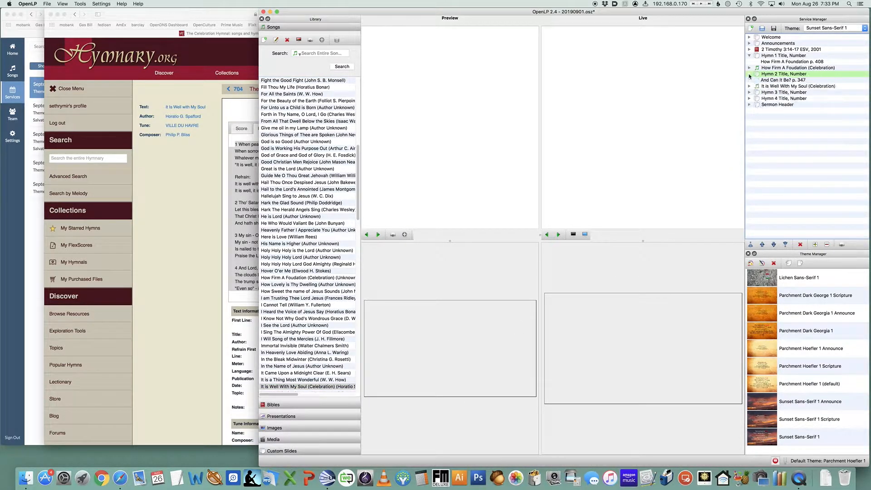
right_click(772, 81)
click(785, 83)
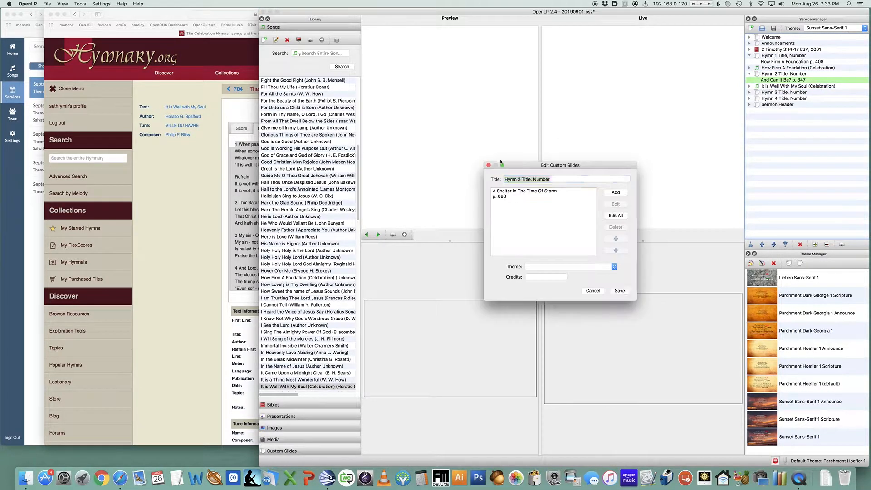
double_click(522, 193)
key(super+a)
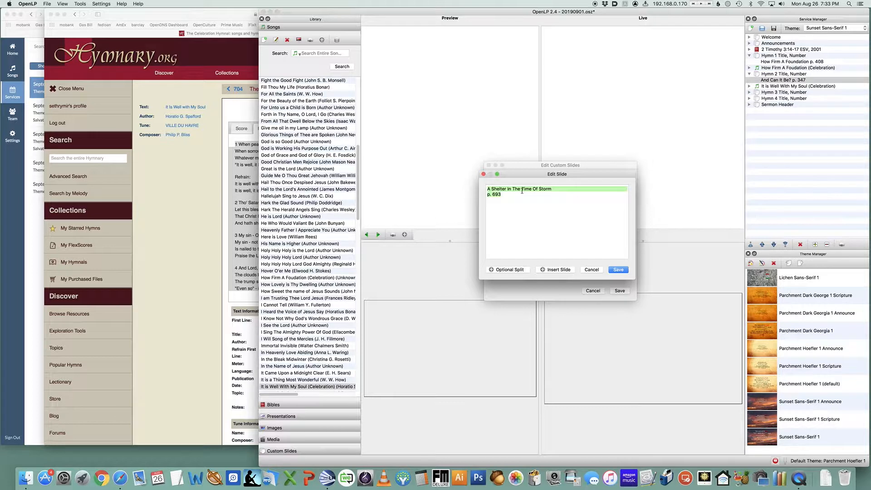
text(It Is )
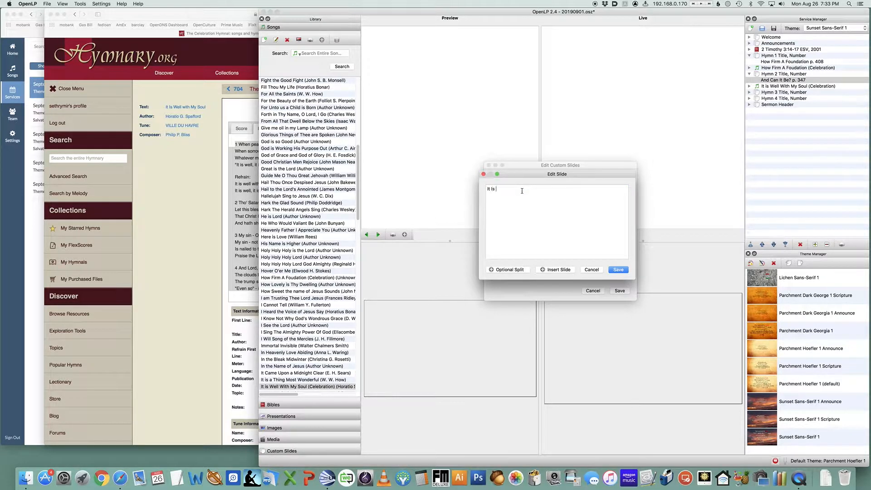
text(Wall Wth)
key(BackSpace)
key(BackSpace)
text(ith My Sou)
text(705)
click(627, 271)
click(620, 291)
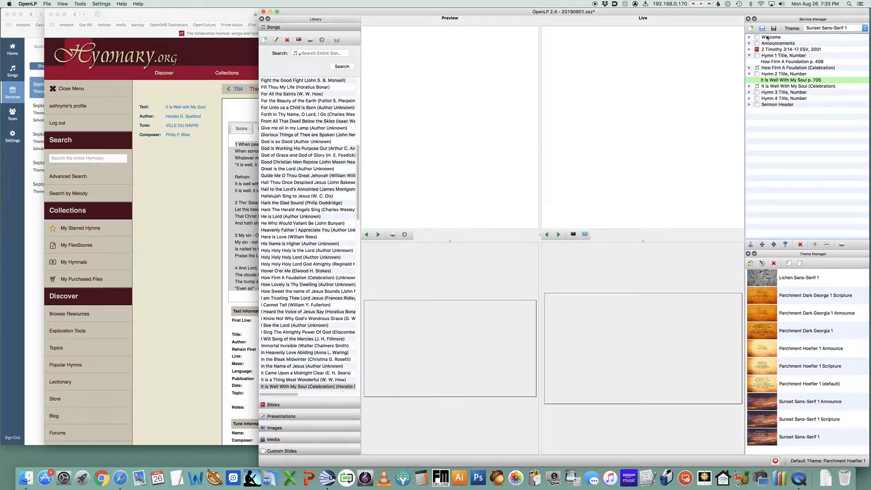
Save the service and present the Welcome item
key(super+s)
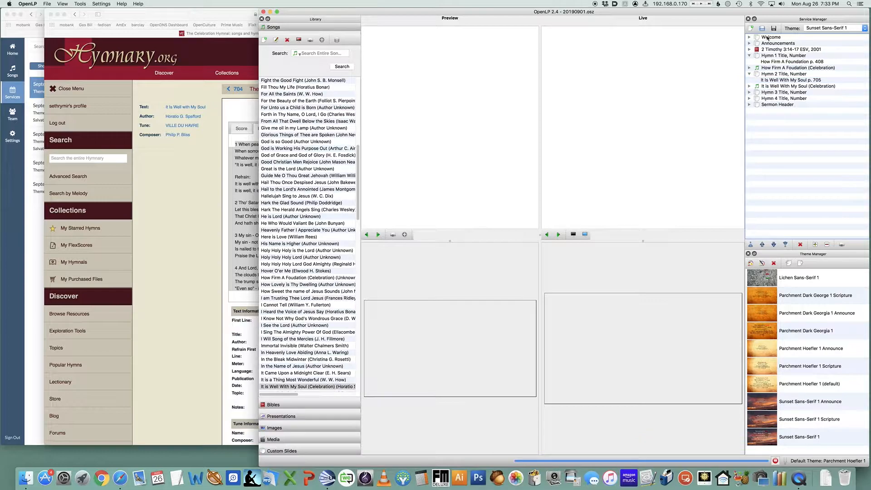
double_click(768, 38)
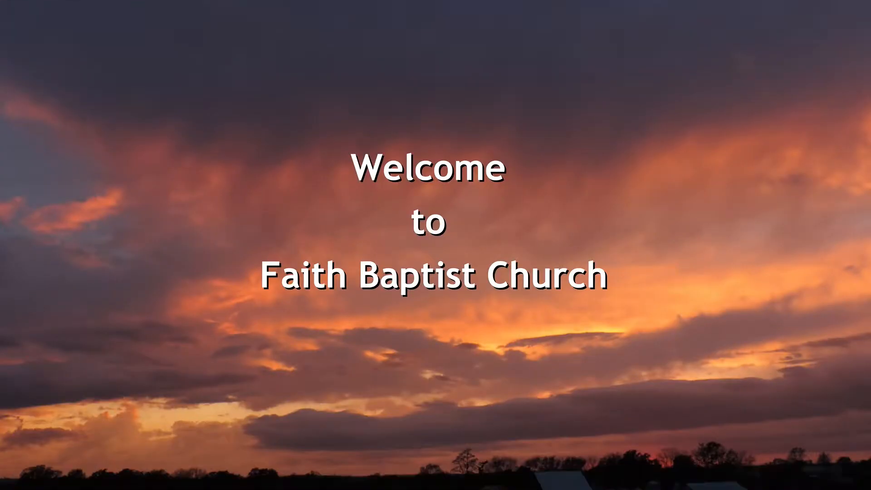
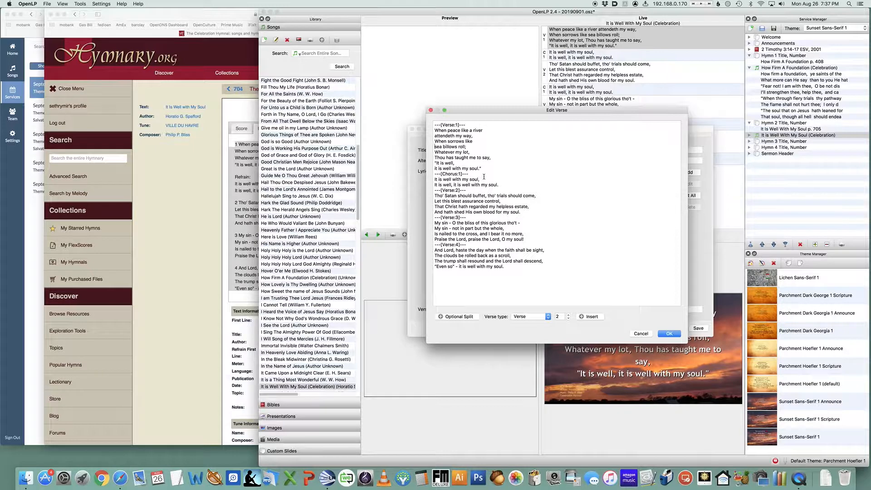
Break the first verse and chorus of the song's lyrics into shorter lines, separating the sections with blank lines
click(470, 317)
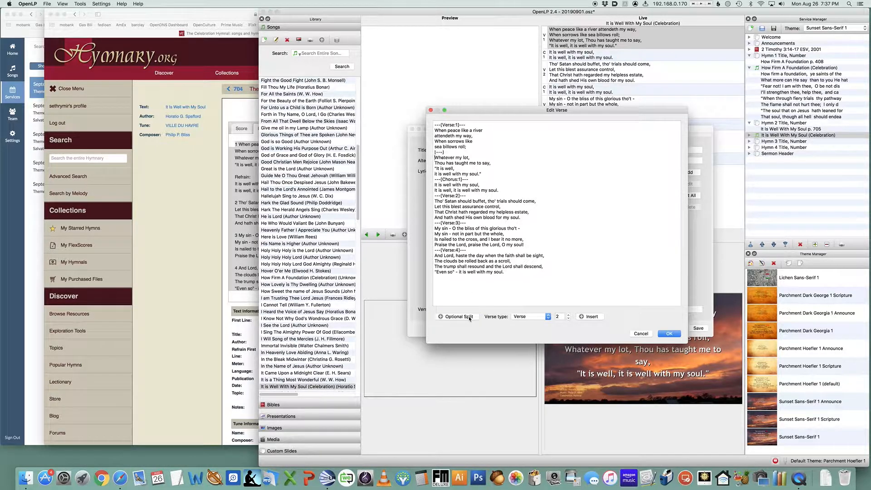
click(486, 173)
key(Return)
key(Return)
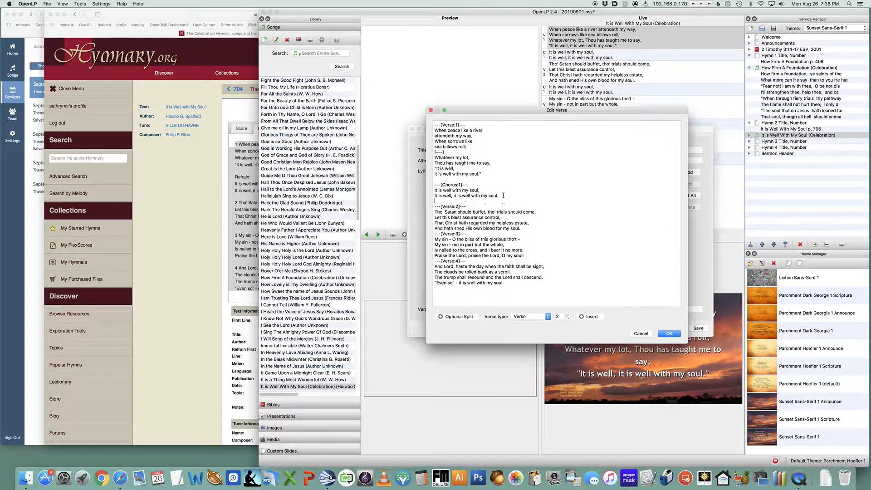
key(Down)
key(Return)
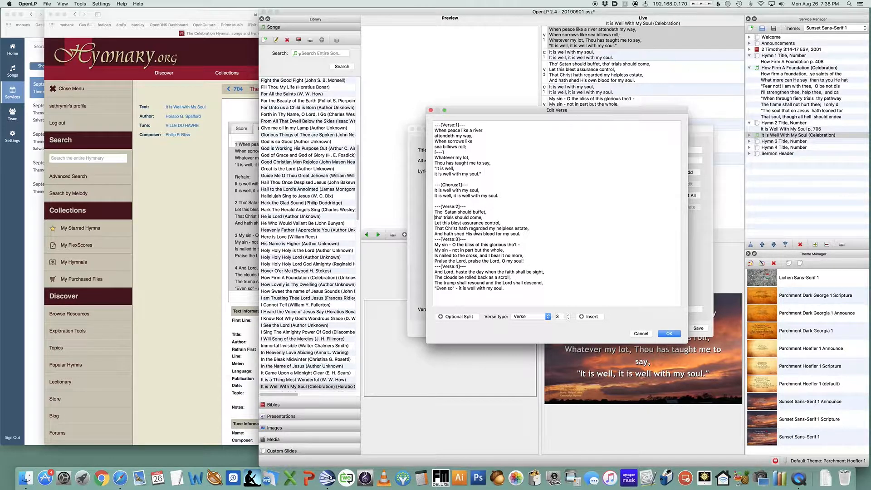
Break the lines of verse 2 into shorter lines and add a blank line after it
click(463, 223)
key(Return)
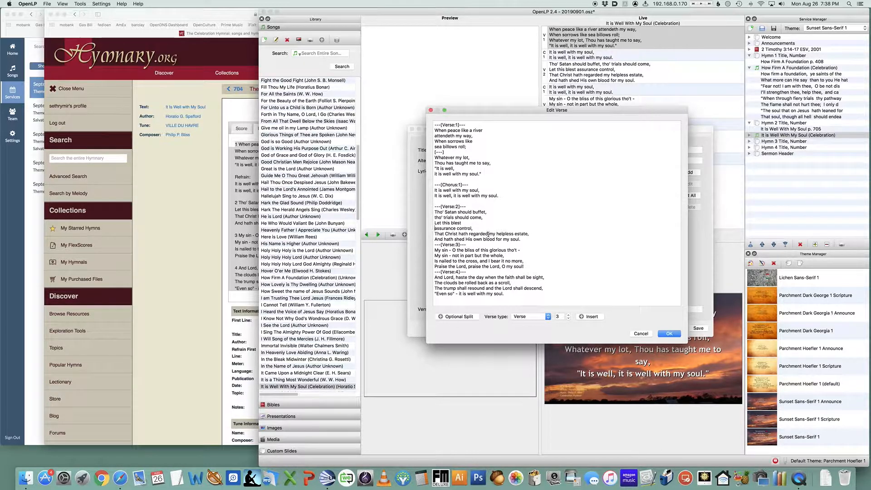
click(489, 234)
key(Return)
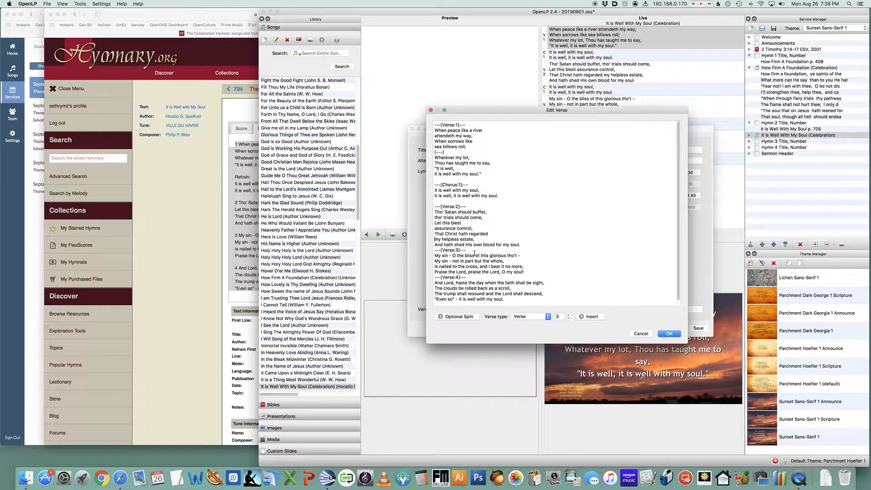
key(Down)
click(492, 248)
key(Return)
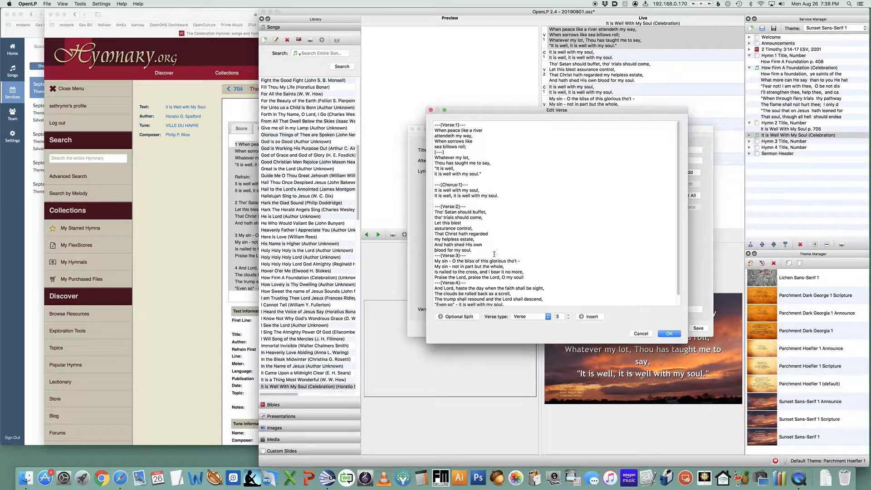
scroll(493, 250, down, 1)
click(481, 239)
key(Return)
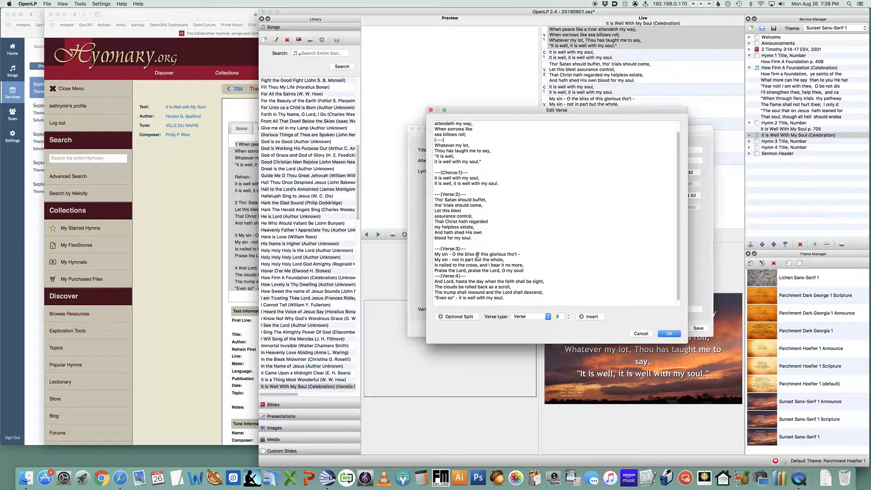
Break the lines of verse 3 into shorter lines and add a blank line before verse 4
click(475, 255)
key(Return)
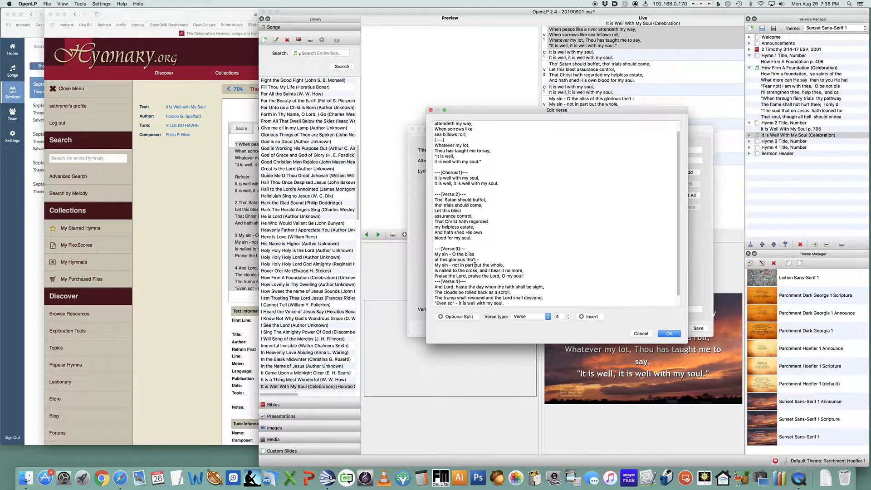
click(475, 265)
key(Return)
scroll(482, 272, down, 1)
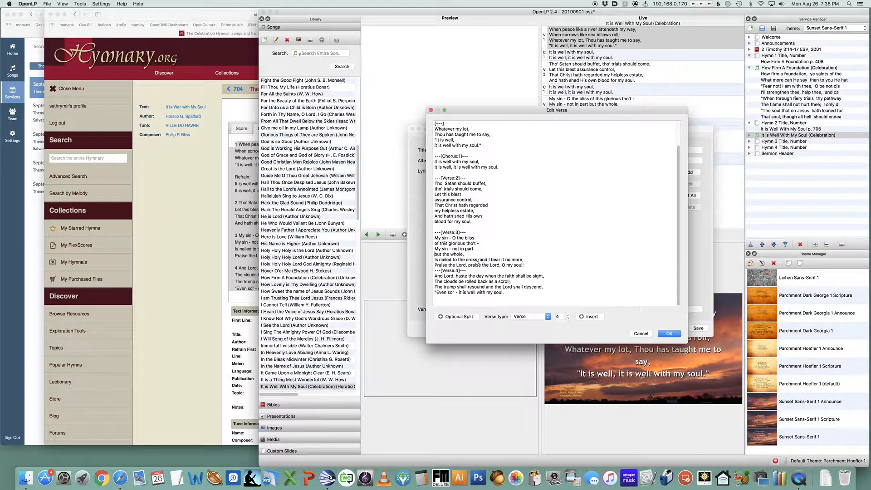
click(479, 261)
key(Return)
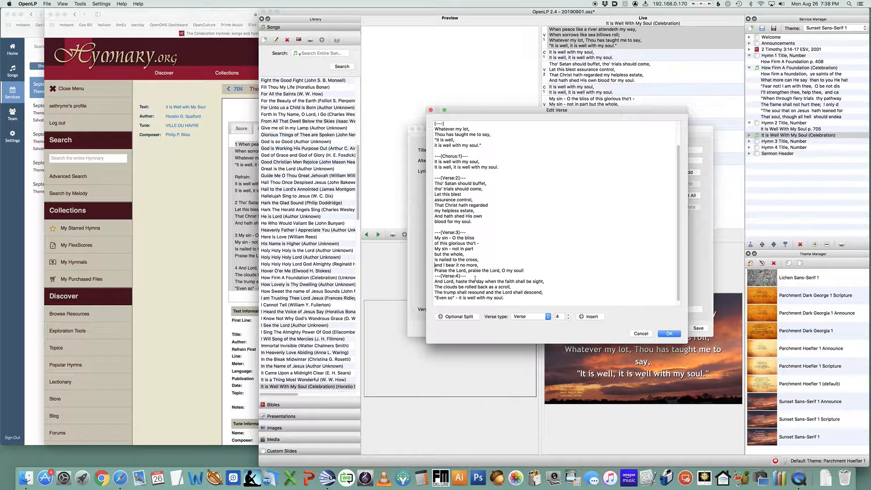
click(501, 271)
key(Return)
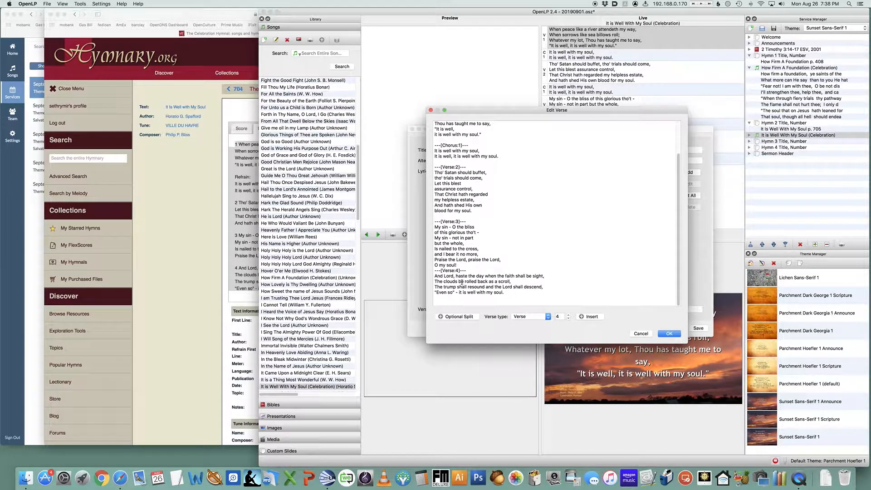
click(469, 266)
key(Return)
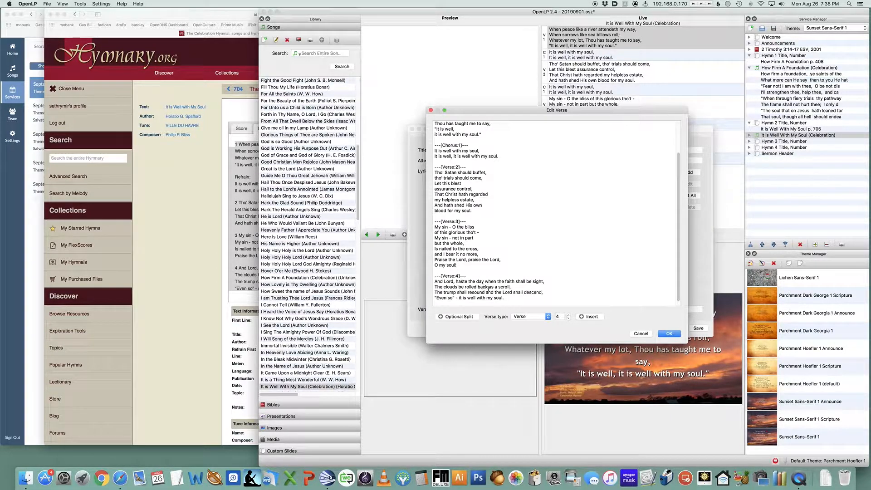
Break the lines of verse 4 into shorter lines, ending with it is well with my soul on its own line
scroll(488, 288, down, 1)
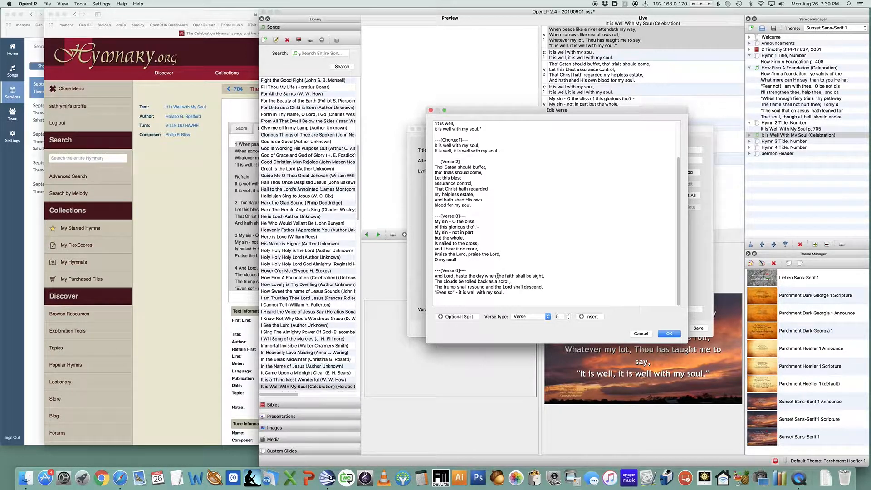
key(Return)
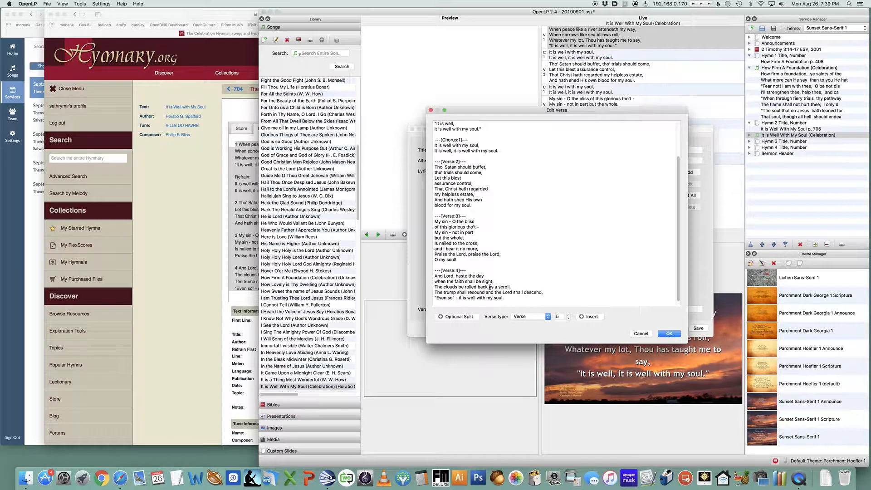
click(489, 287)
key(Return)
scroll(506, 280, down, 1)
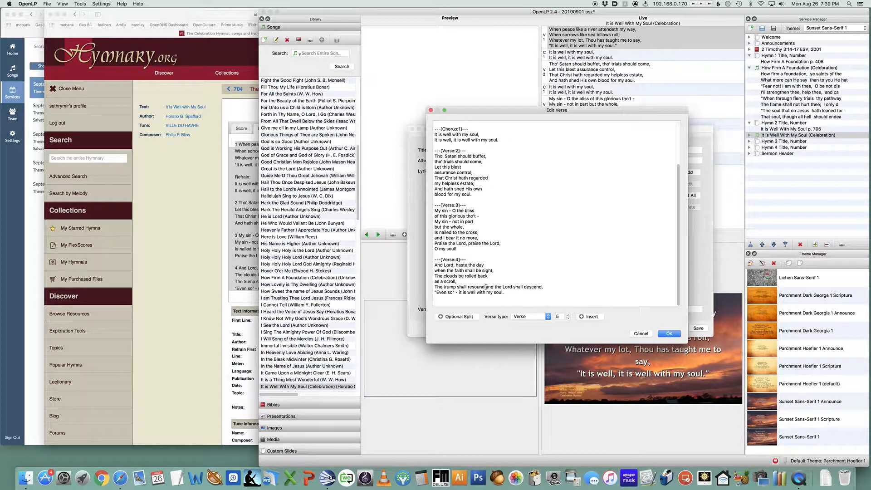
click(484, 287)
key(Return)
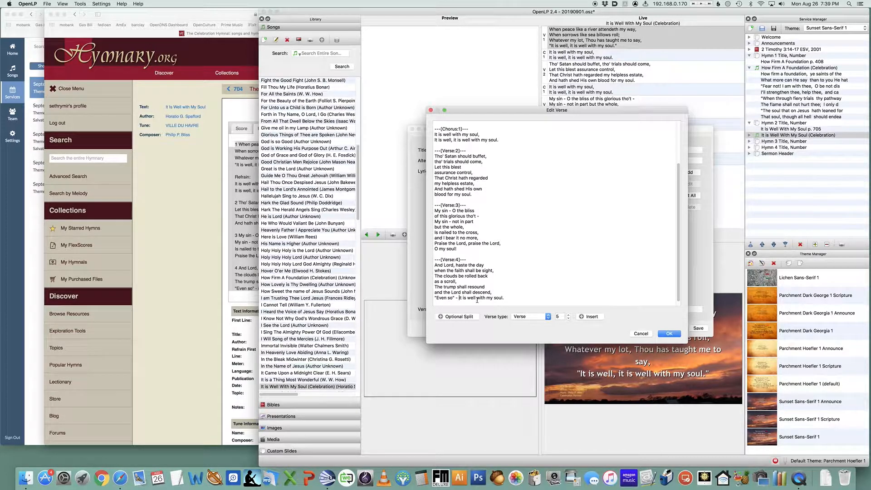
key(Return)
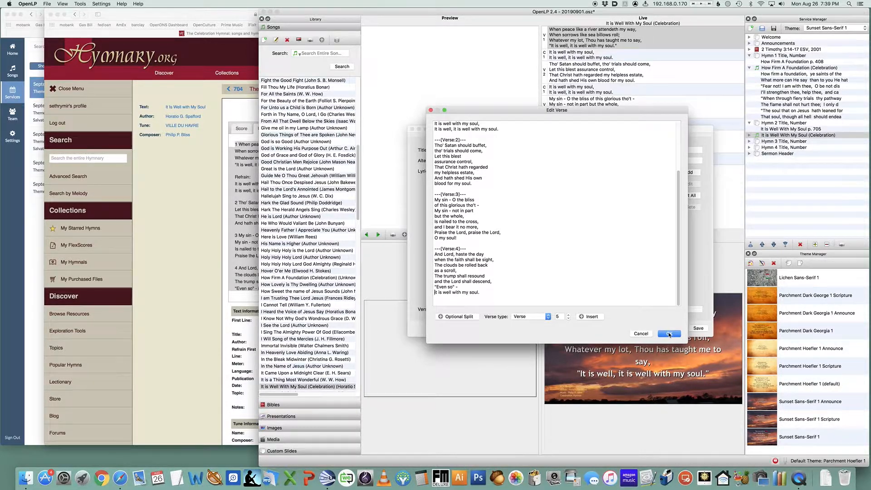
Apply the edited verses, save the song, and leave the live display
click(670, 334)
click(699, 328)
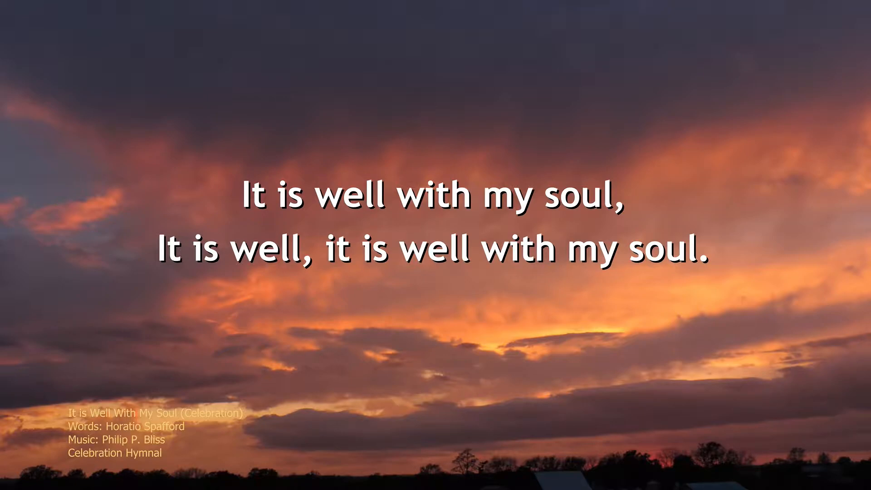
key(Escape)
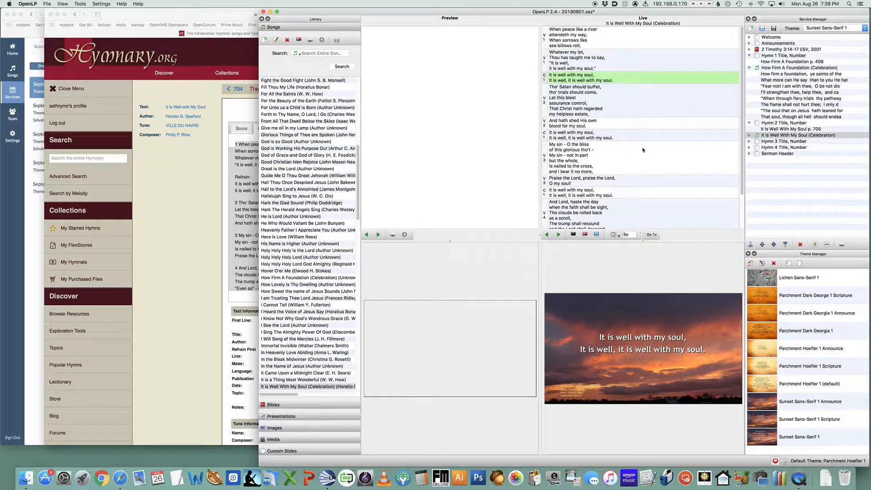
Reopen the service song's lyrics and split the chorus into five short lines, then save the song
right_click(777, 135)
click(792, 139)
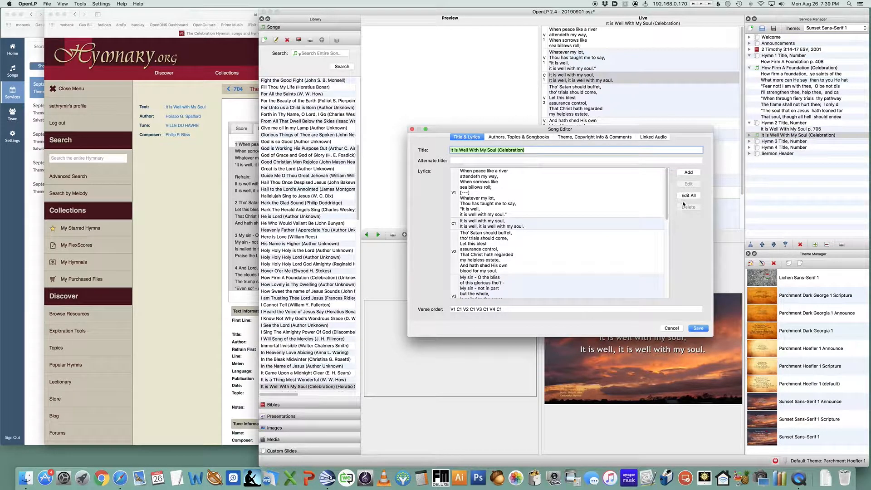
click(688, 196)
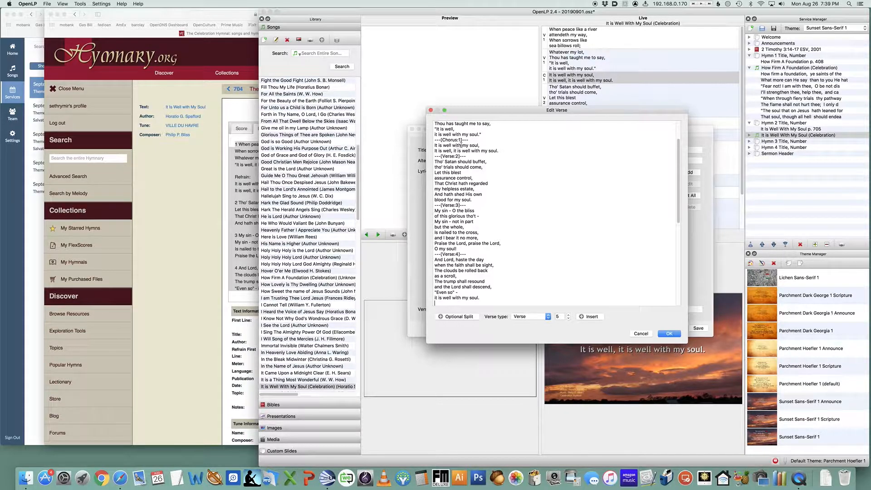
key(Return)
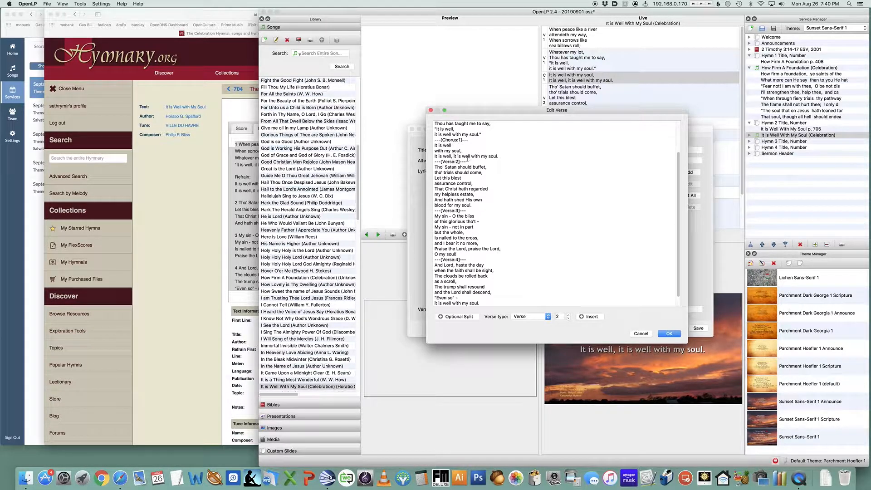
click(453, 156)
key(Return)
click(454, 162)
key(Return)
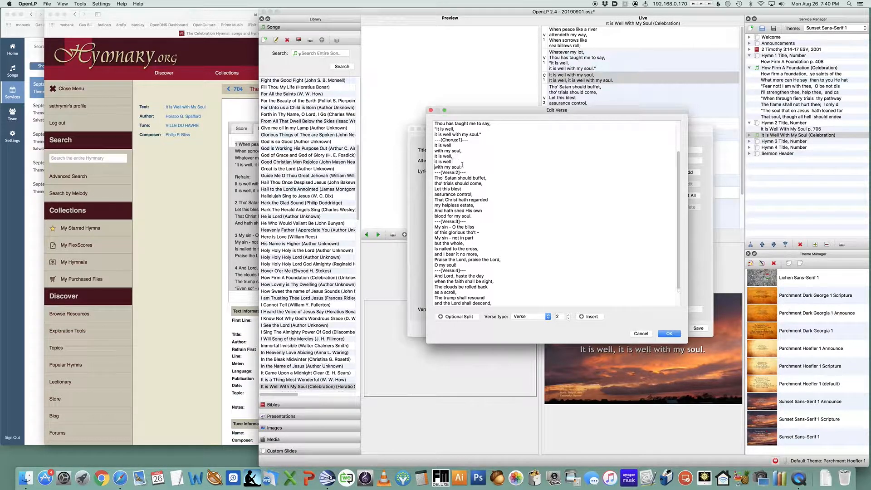
click(667, 334)
click(699, 328)
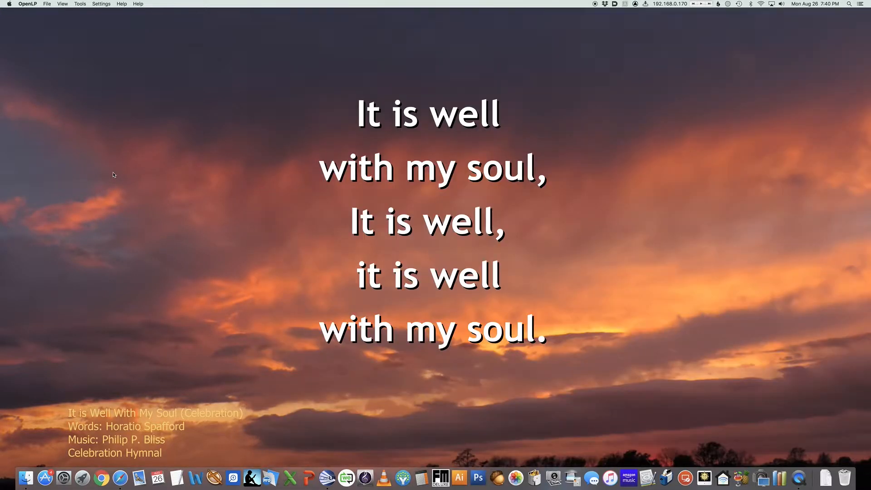
Step through the live slides to review the reformatted hymn
key(Down)
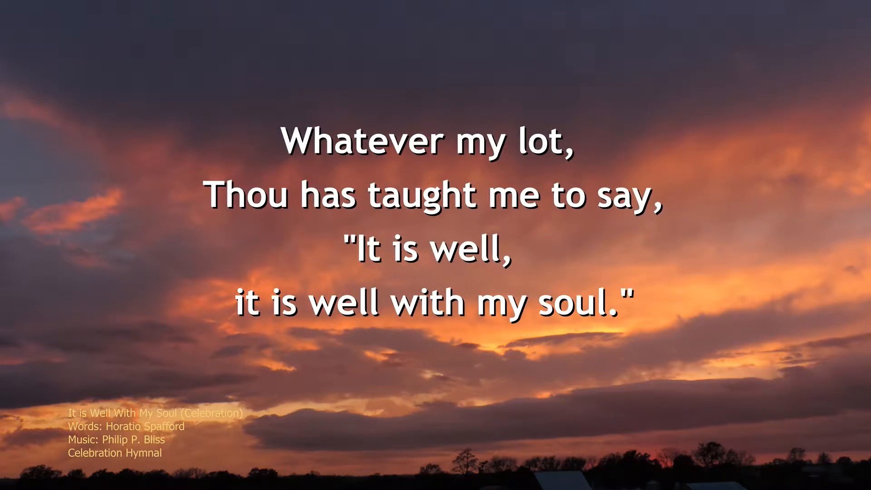
key(Down)
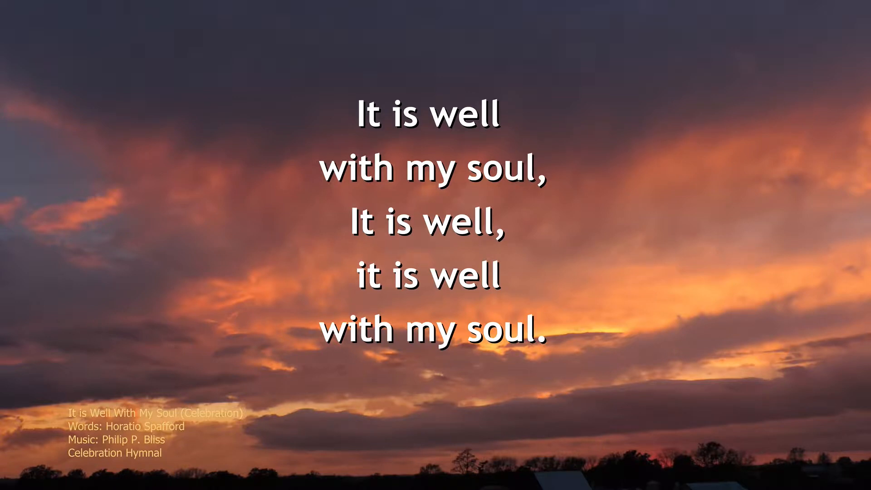
key(Down)
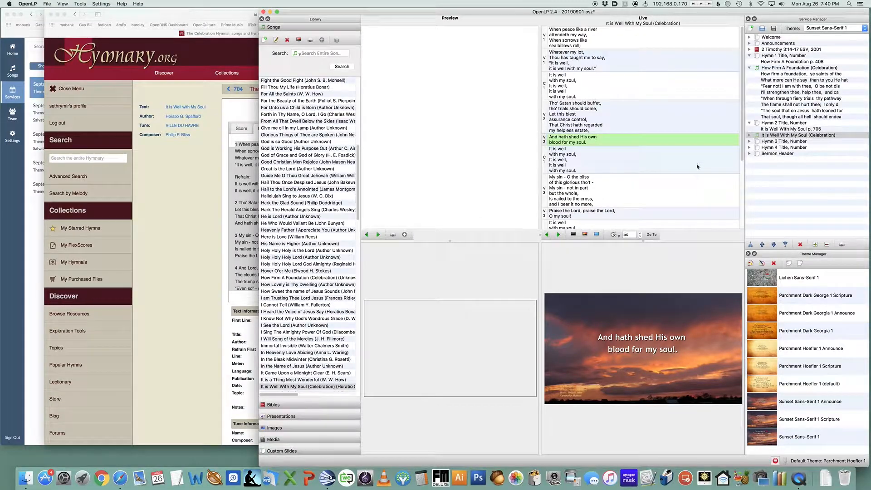
Reopen all lyrics of the song and insert optional splits in the middle of verses 2 and 3
right_click(770, 138)
click(783, 140)
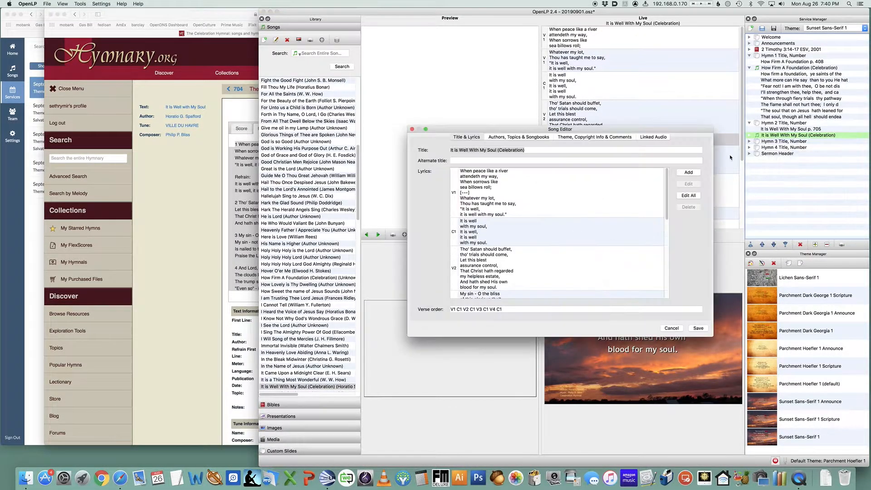
click(689, 196)
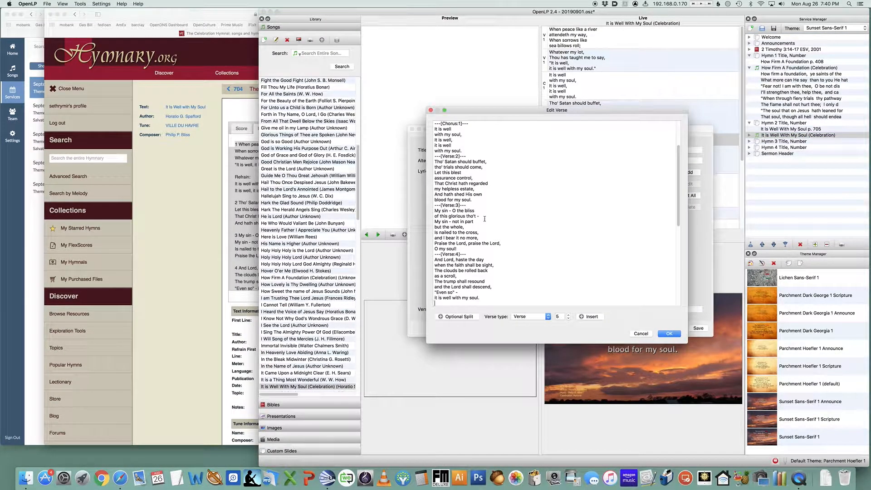
scroll(485, 219, up, 3)
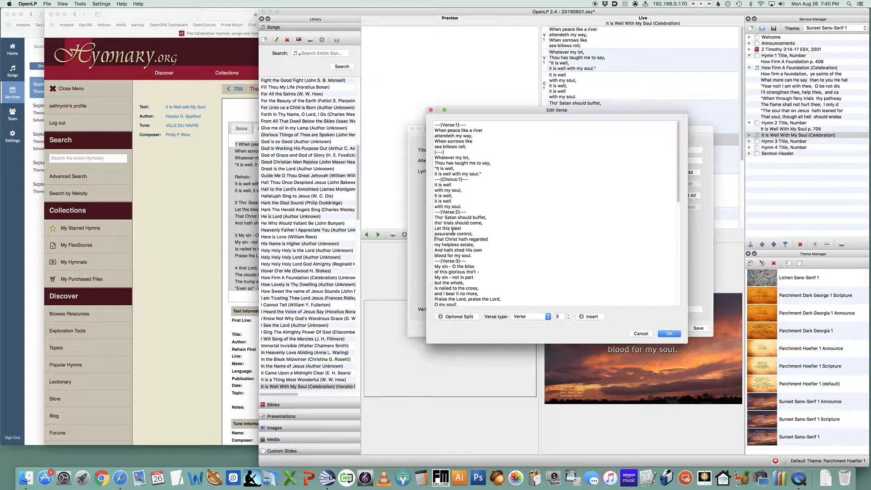
click(464, 317)
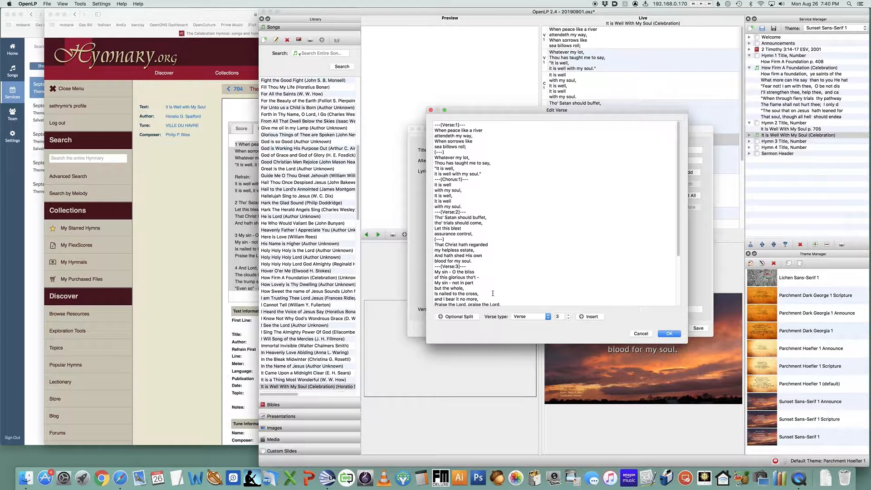
click(459, 317)
Insert an optional split in the middle of verse 4, then apply the lyrics and save the song
scroll(493, 272, down, 5)
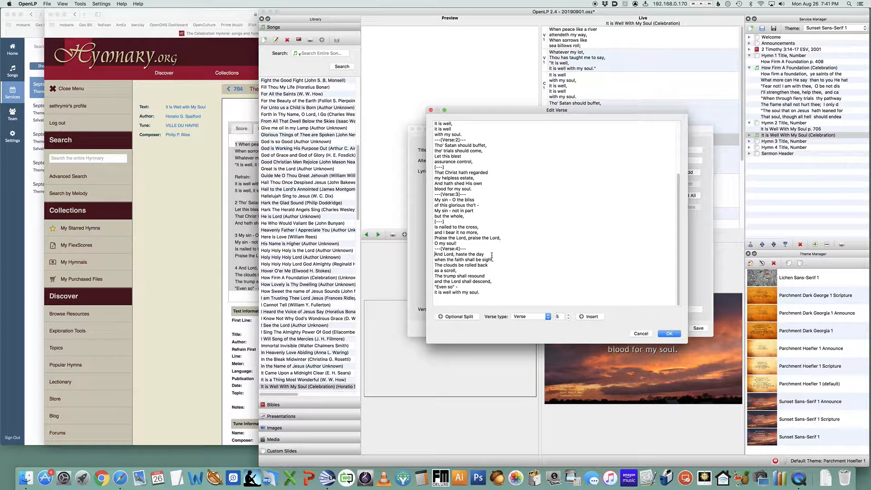
key(Down)
key(Down)
key(Down)
key(Down)
click(471, 320)
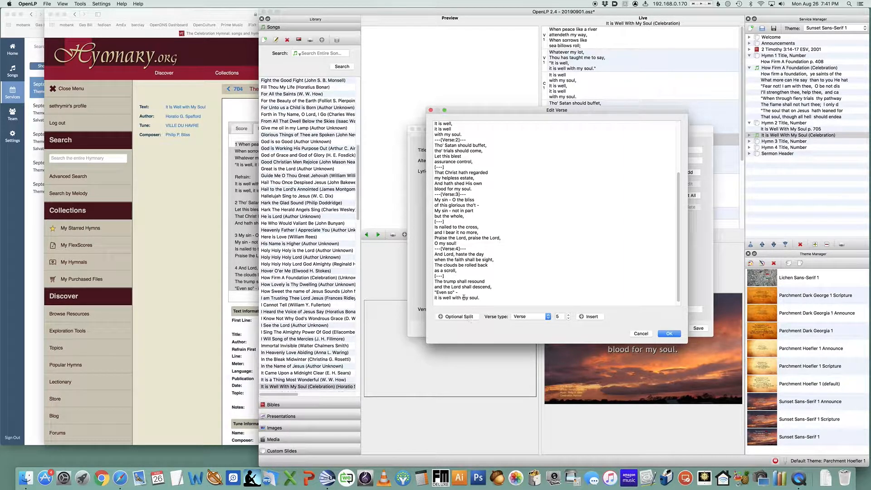
click(670, 333)
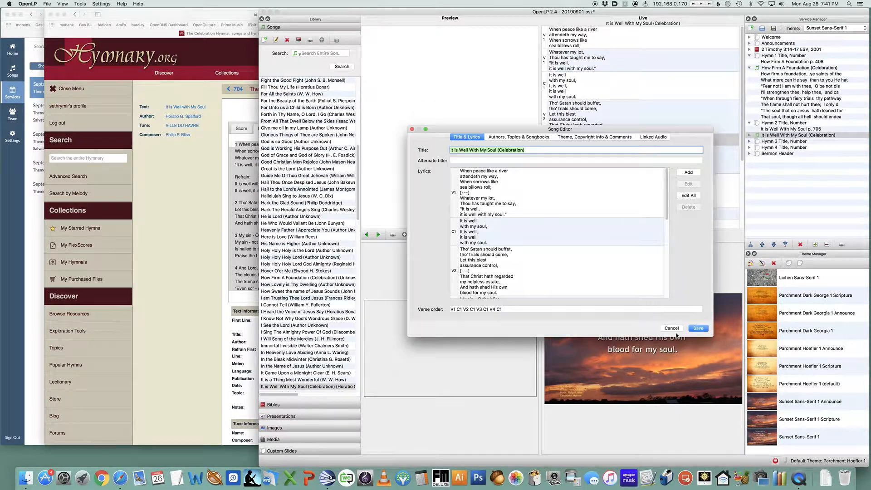
click(699, 329)
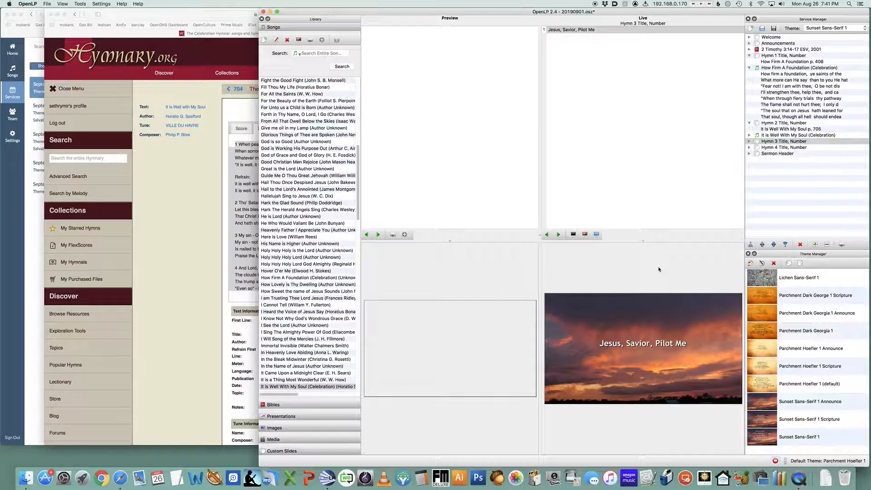
Collapse the It Is Well With My Soul item in the service and save the service
click(777, 134)
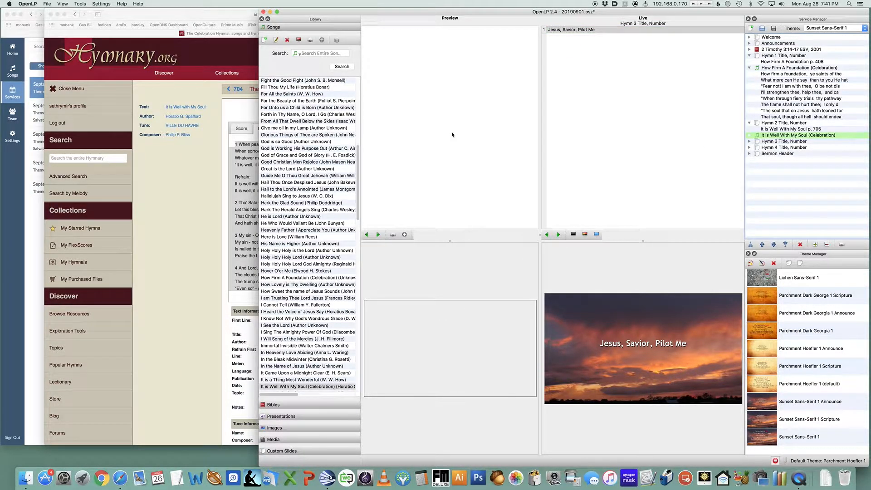
key(super+s)
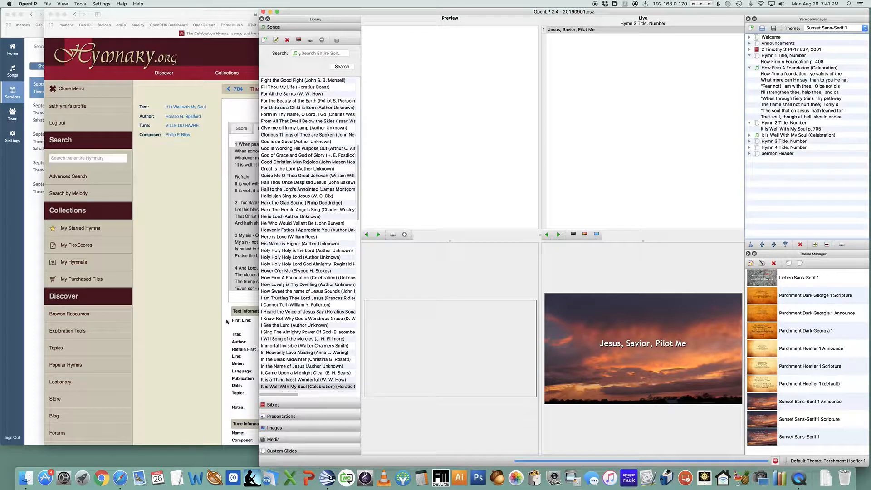
Add the "Hymn Offertory Title, Number" custom slide to the service after the second hymn and expand it
click(285, 450)
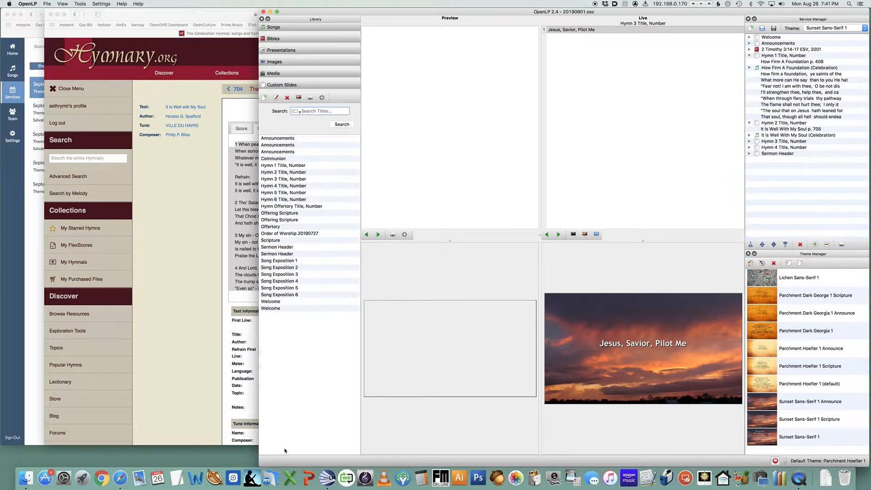
click(280, 207)
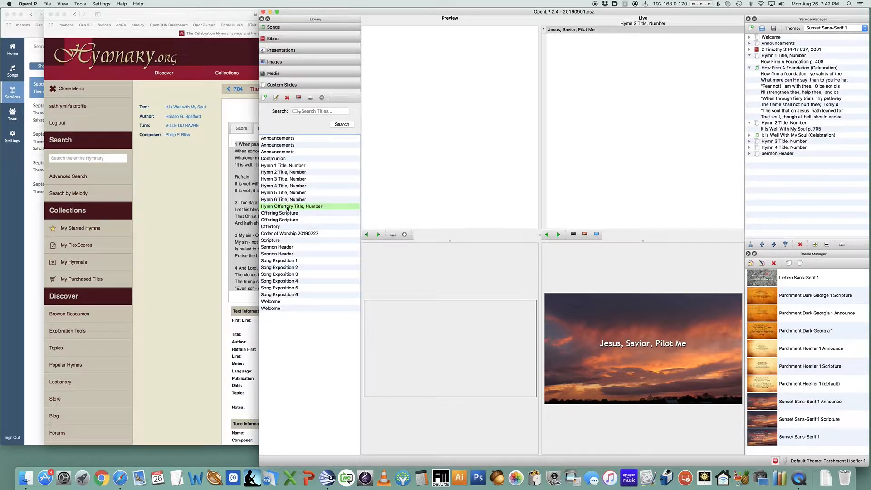
drag(286, 207, 789, 145)
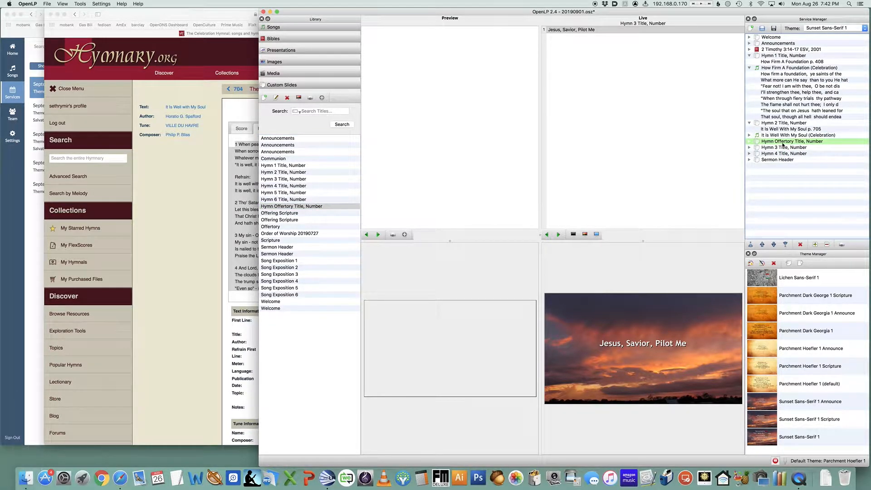
click(750, 142)
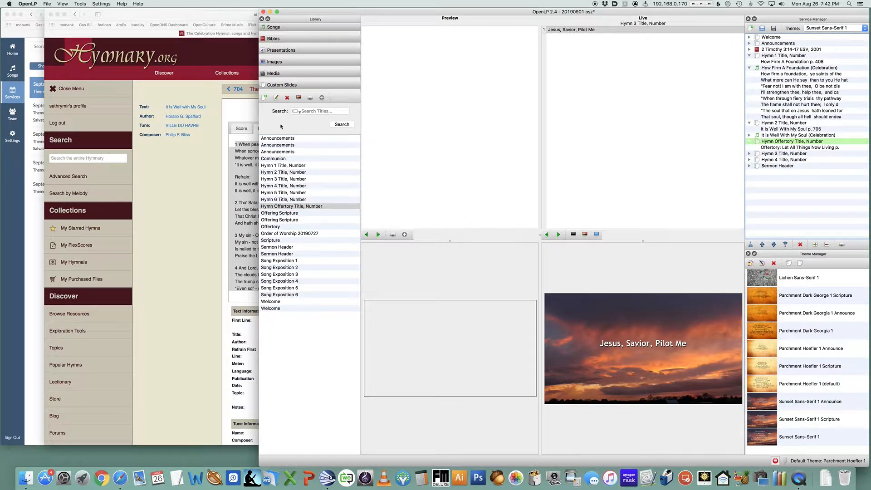
Check the WorshipTrac service plan for the offertory hymn
key(super+Tab)
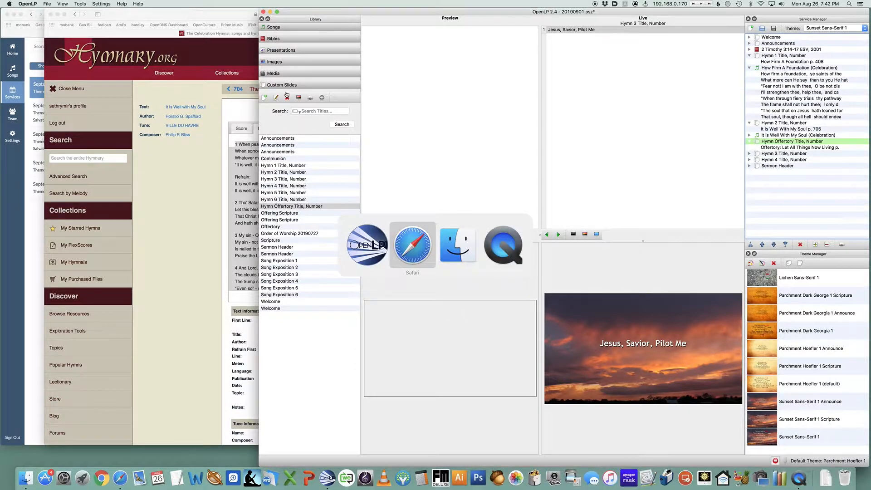
key(super+grave)
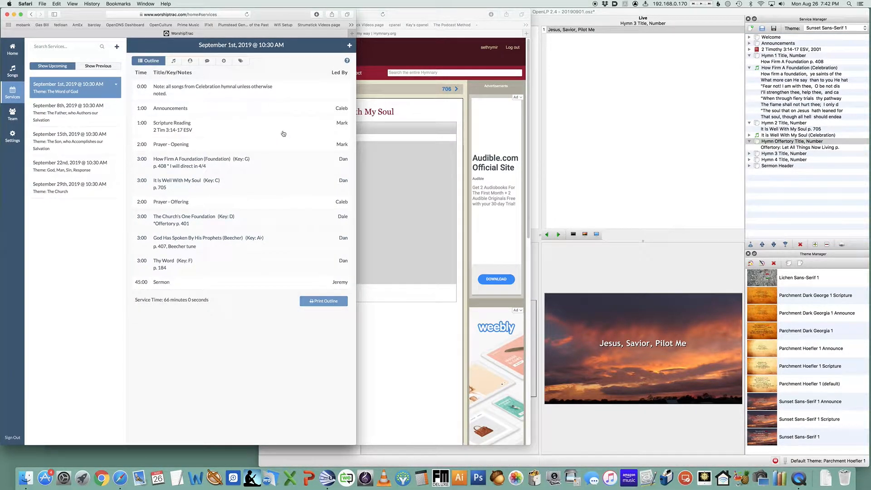
click(707, 18)
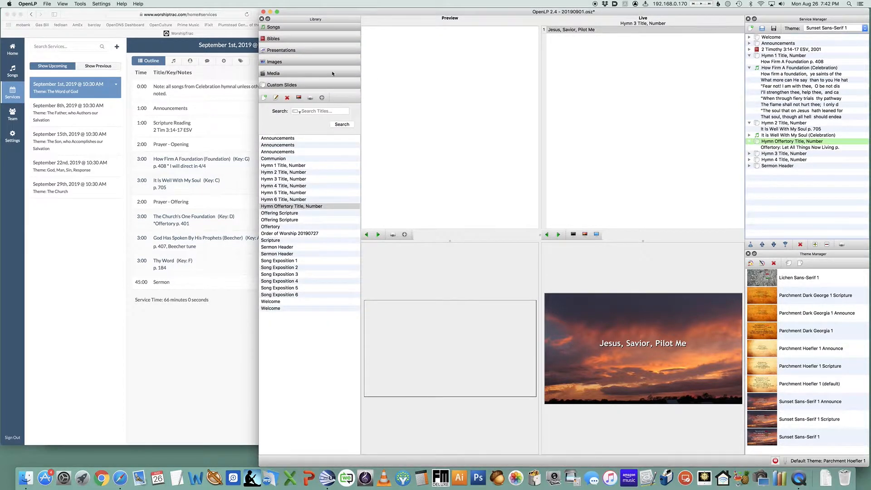
Search the songs for "the church's" and add The Church's One Foundation to the service below the offertory slide
click(306, 111)
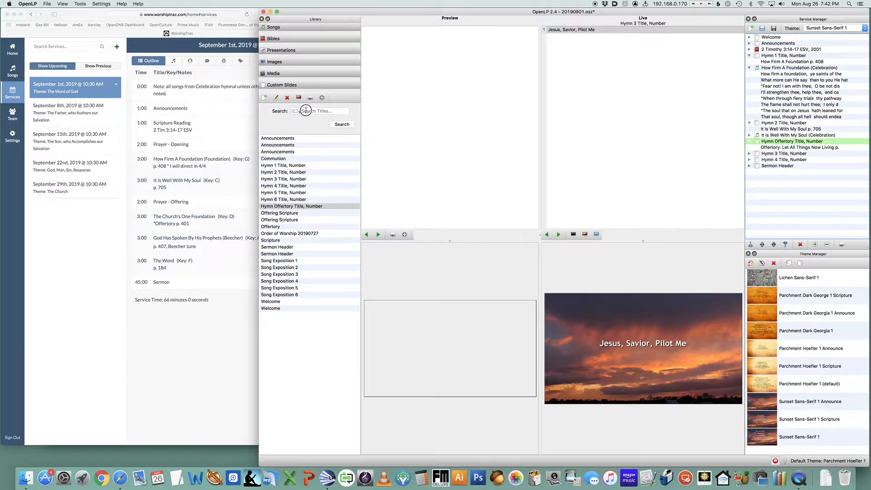
click(274, 27)
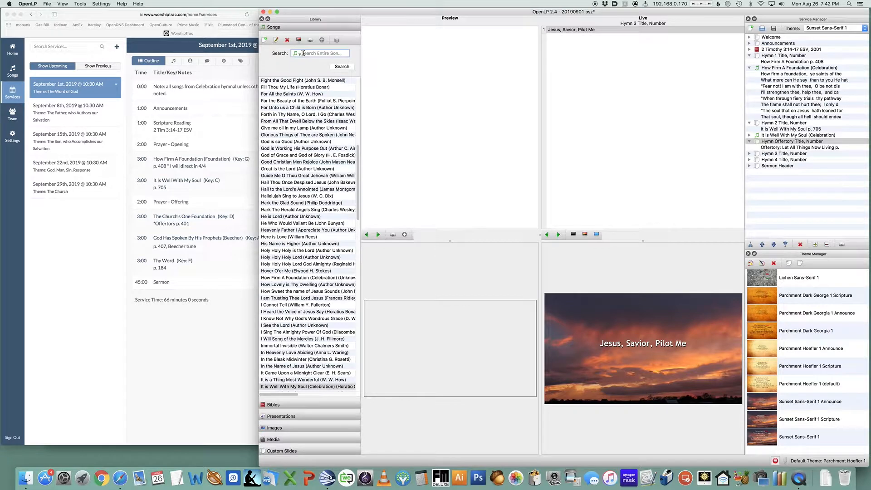
text(the church's)
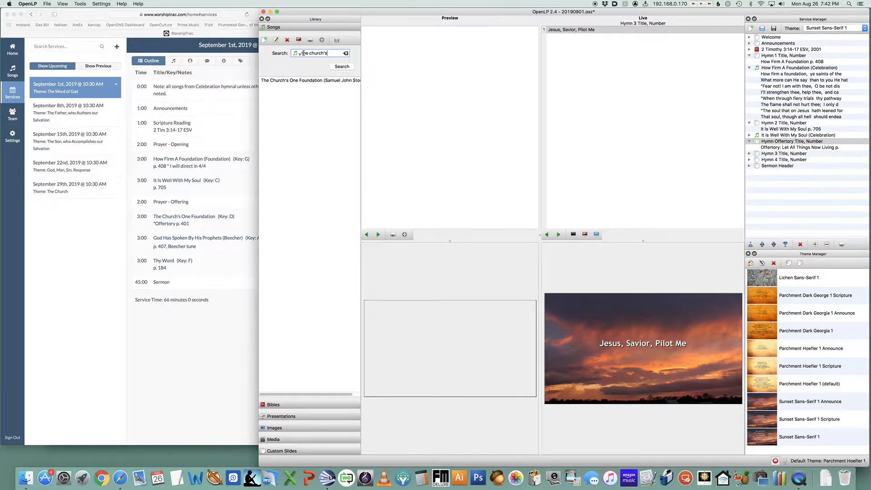
click(287, 81)
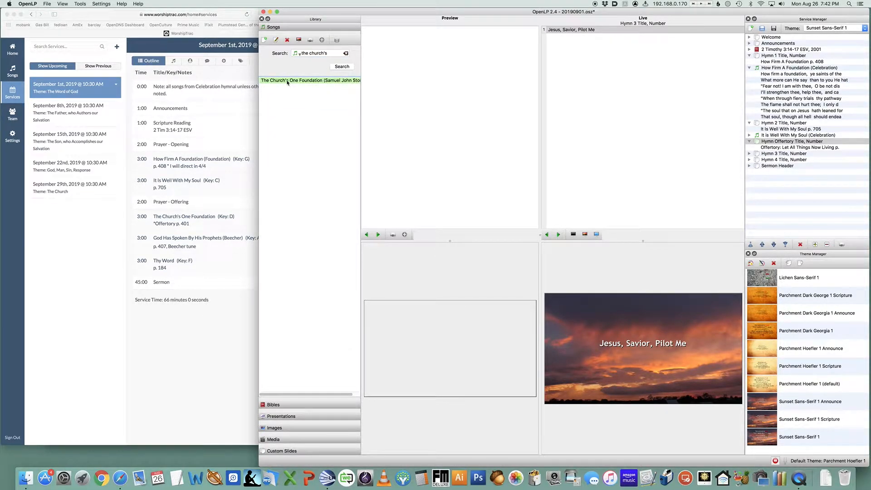
drag(287, 83, 782, 150)
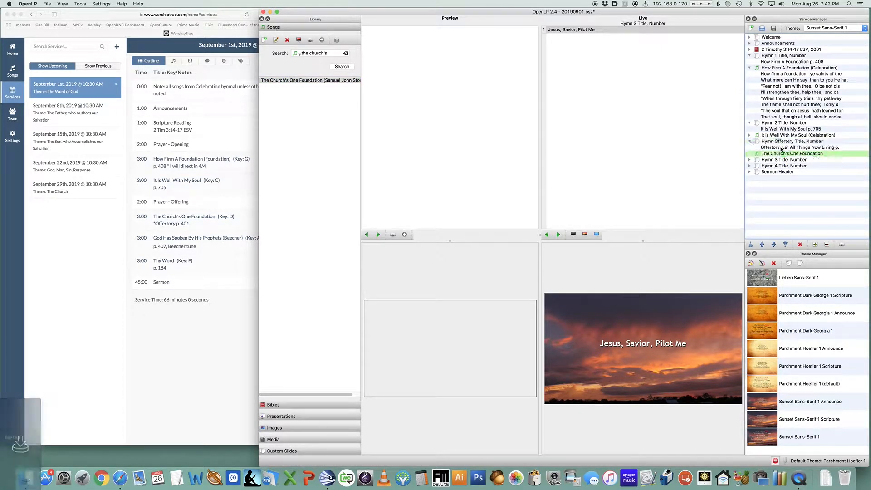
Edit the offertory custom slide's text to "The Church's One Foundation" and save the slide
click(779, 141)
right_click(777, 141)
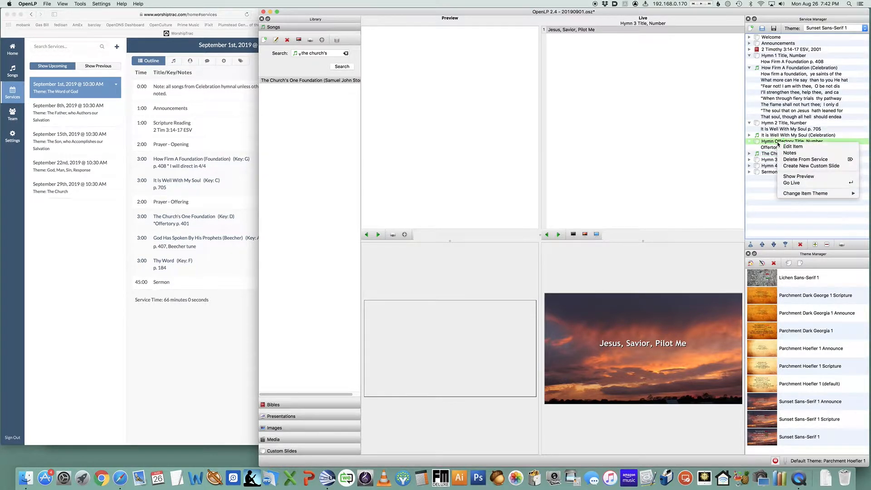
click(797, 148)
double_click(520, 196)
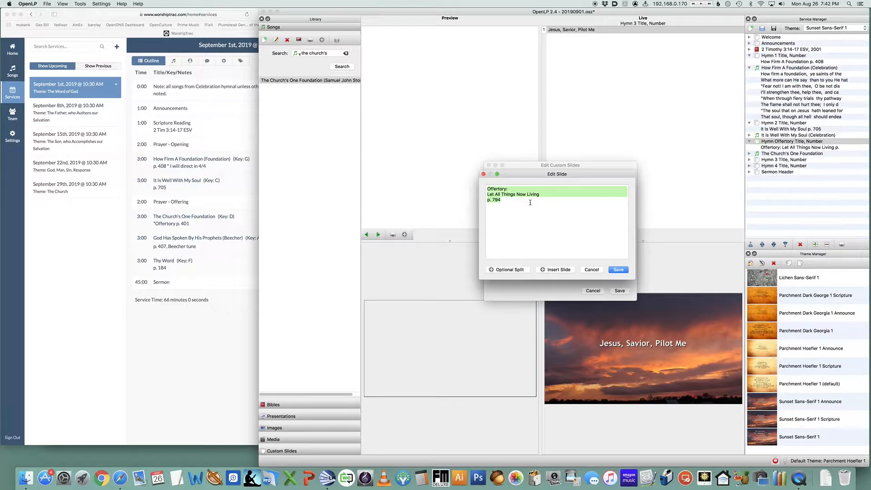
text(The Church')
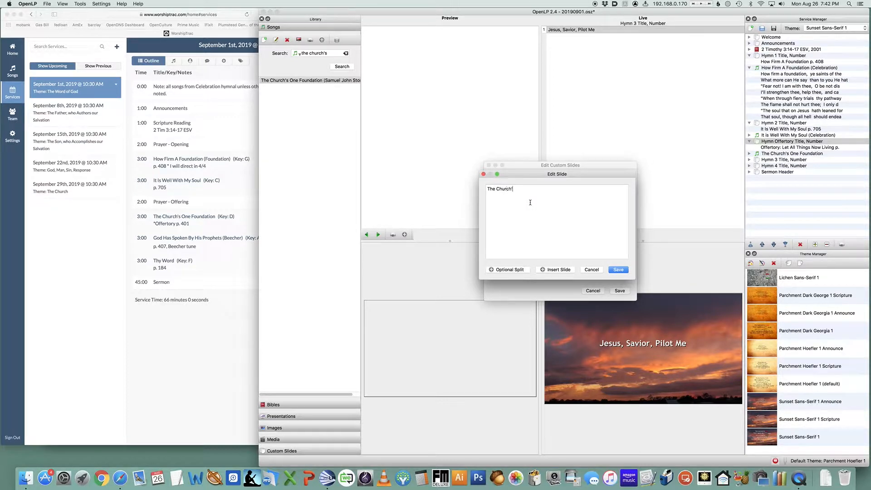
text(s One Foundation)
click(619, 269)
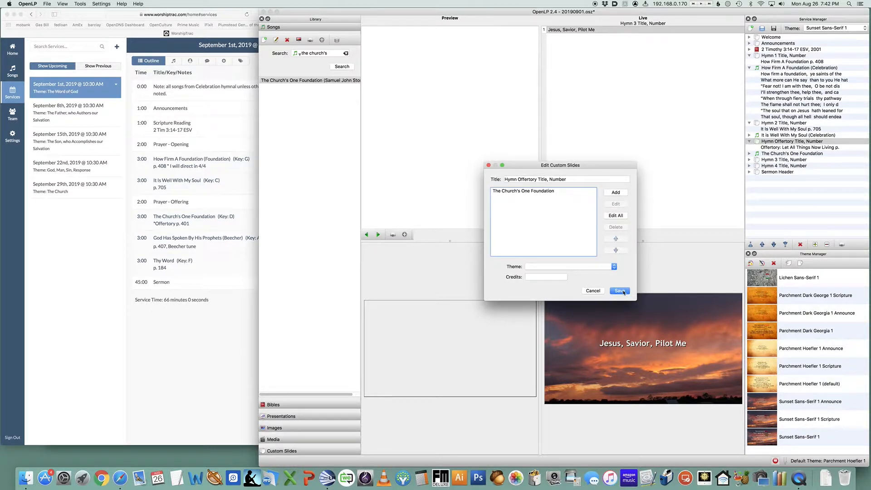
click(621, 290)
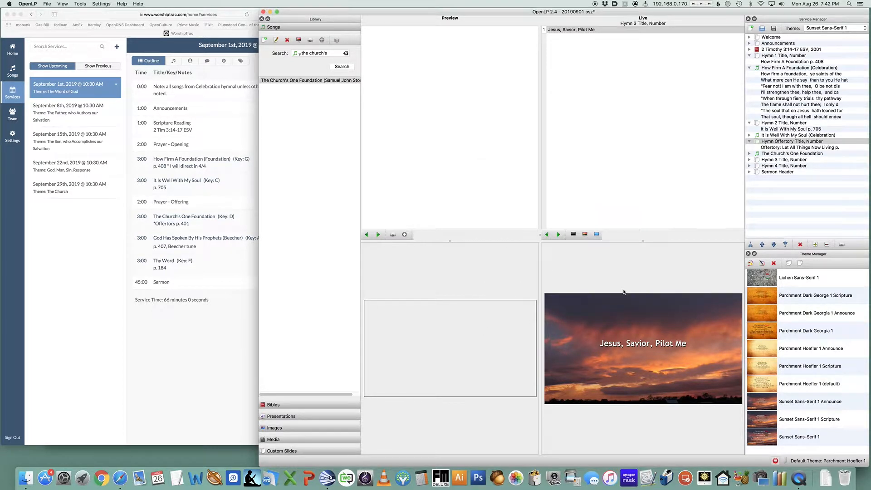
Open The Church's One Foundation in the song editor, set its verse order to V1 V2, and save the song
click(750, 155)
click(782, 154)
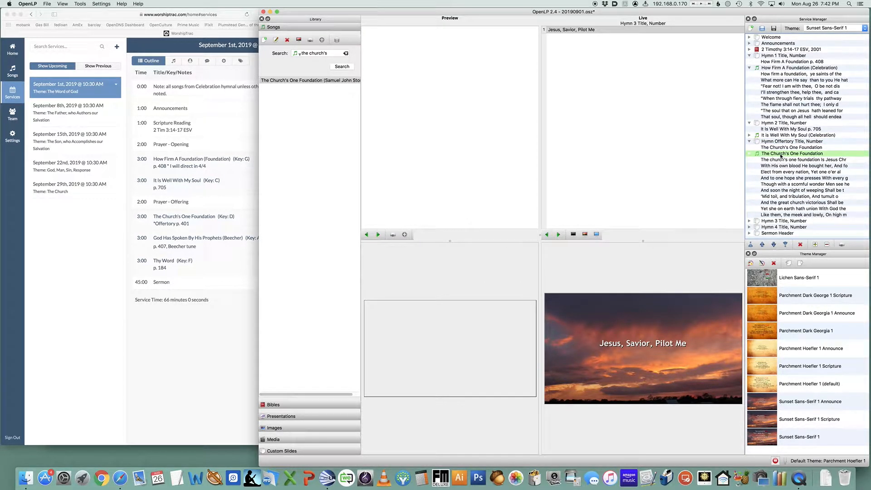
right_click(781, 156)
click(791, 160)
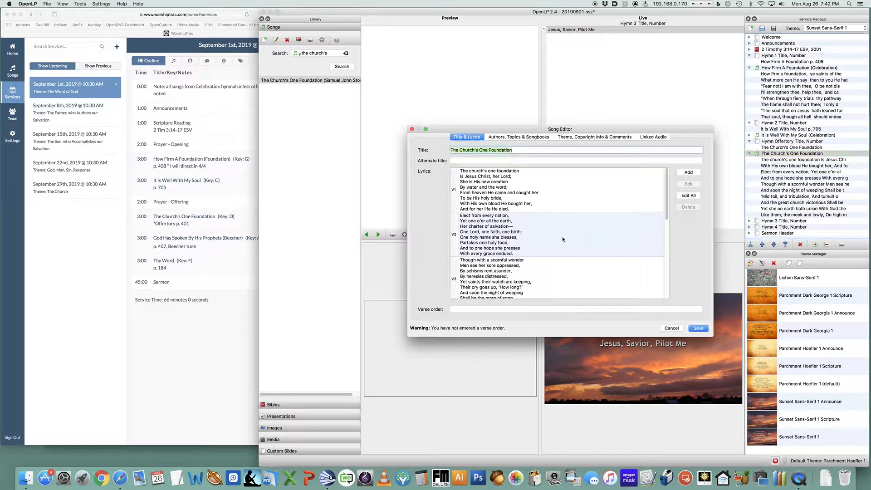
scroll(495, 267, down, 5)
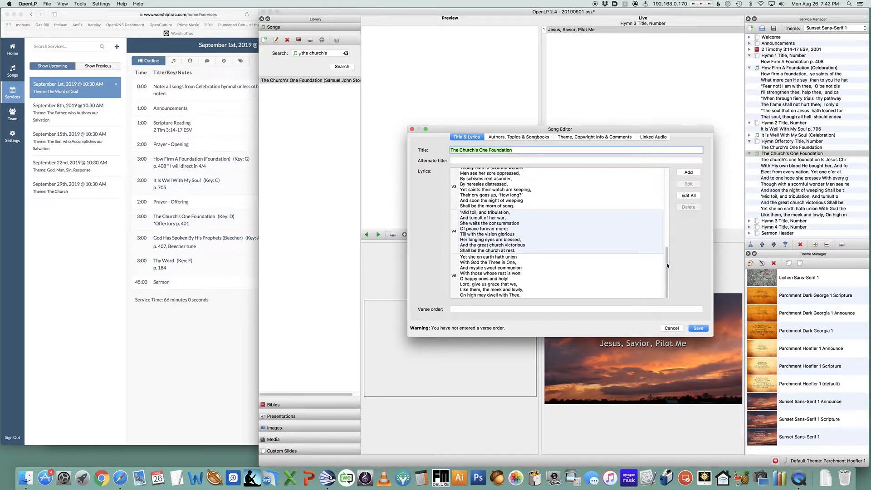
drag(666, 268, 665, 194)
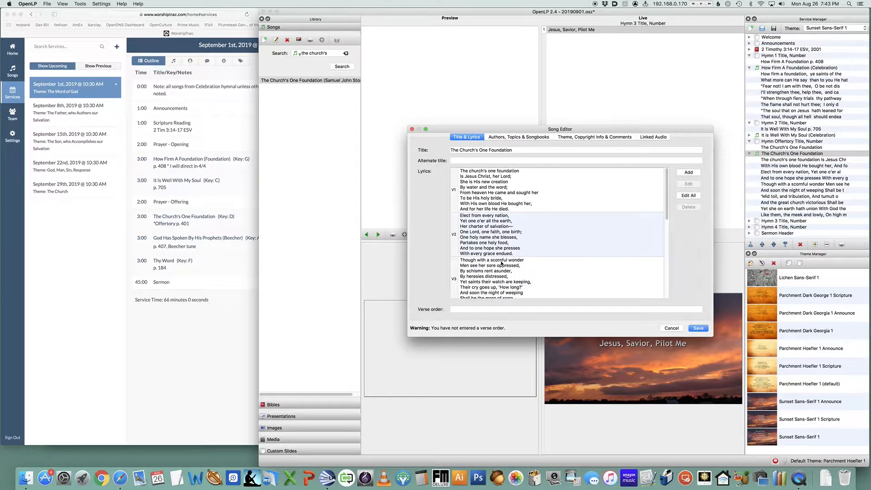
scroll(503, 263, down, 5)
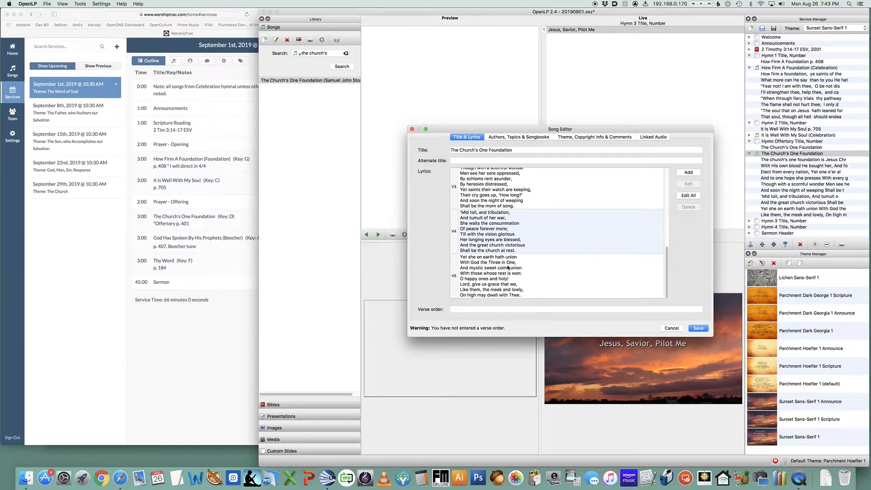
scroll(508, 268, up, 5)
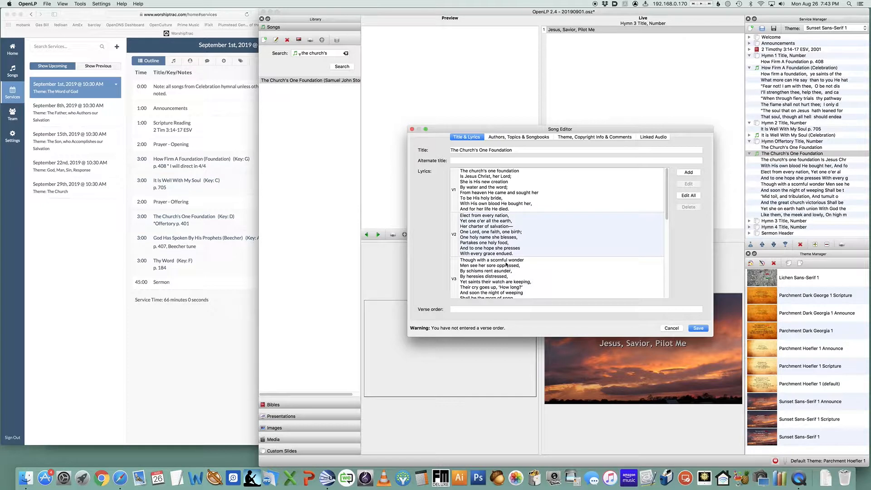
click(477, 309)
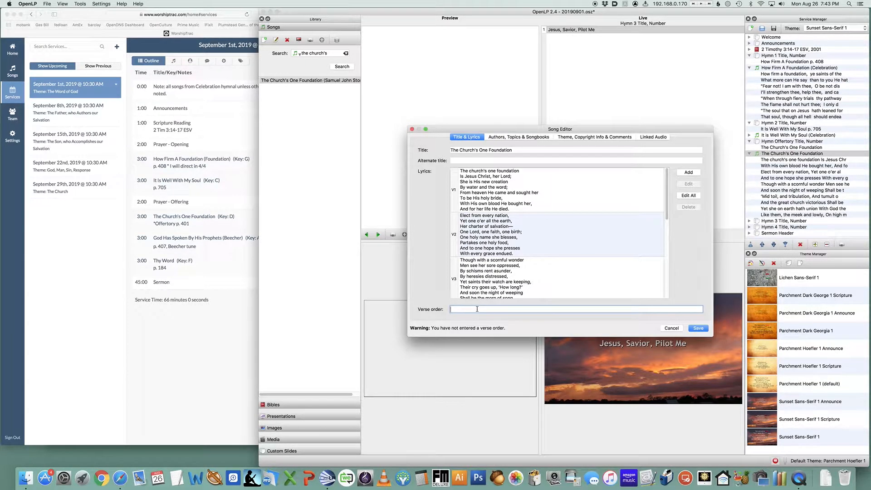
text(V1 V2)
click(703, 329)
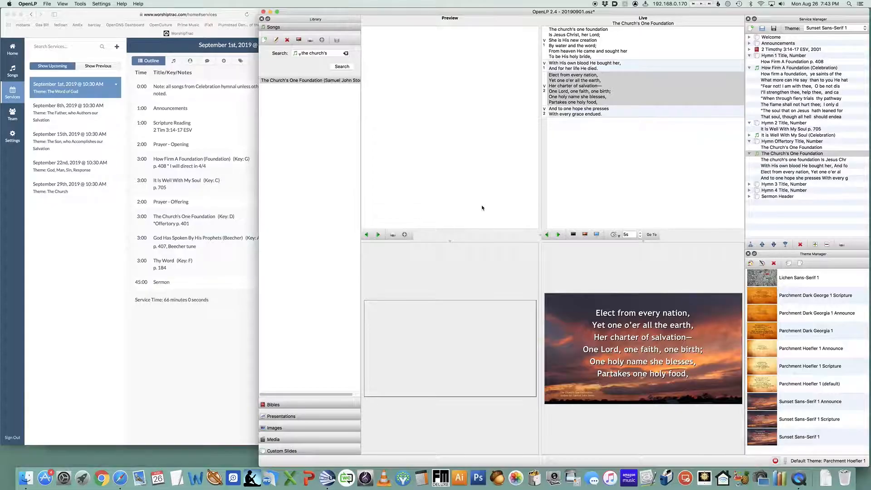
Reopen all lyrics of the song and insert optional splits in the middle of verses 1, 2, 3 and 5, then apply
right_click(772, 152)
click(793, 156)
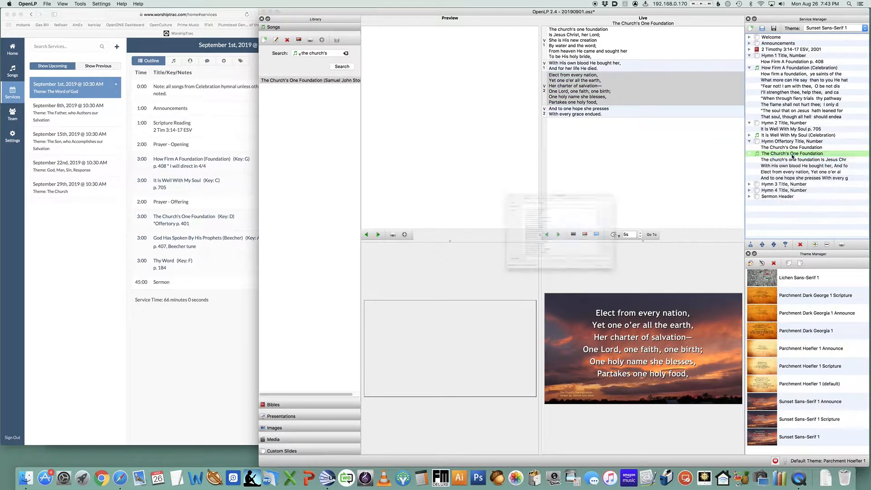
click(689, 196)
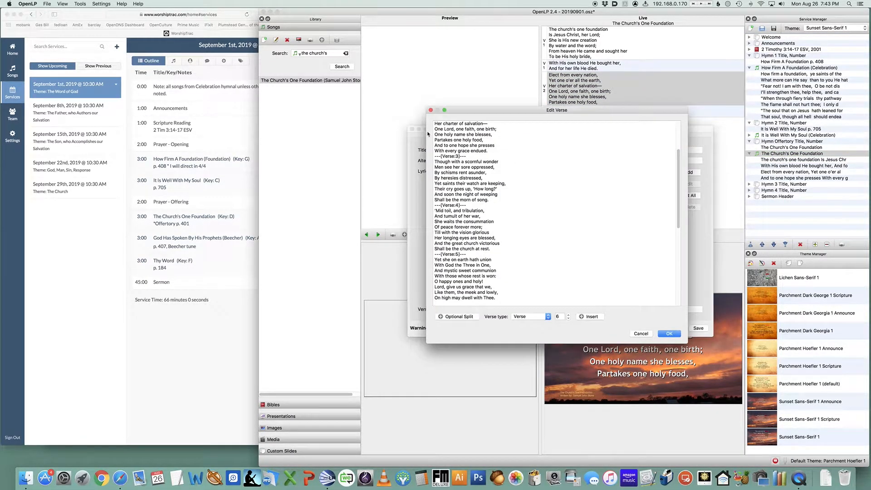
scroll(452, 182, up, 5)
click(436, 130)
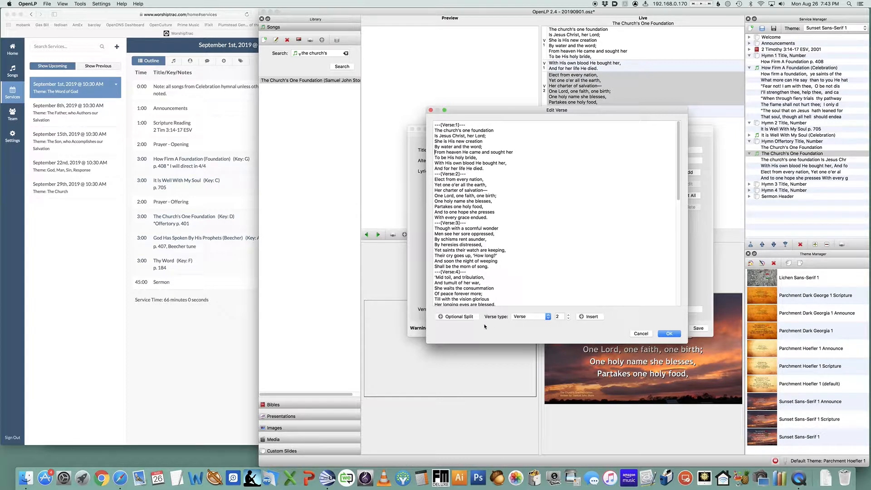
click(470, 318)
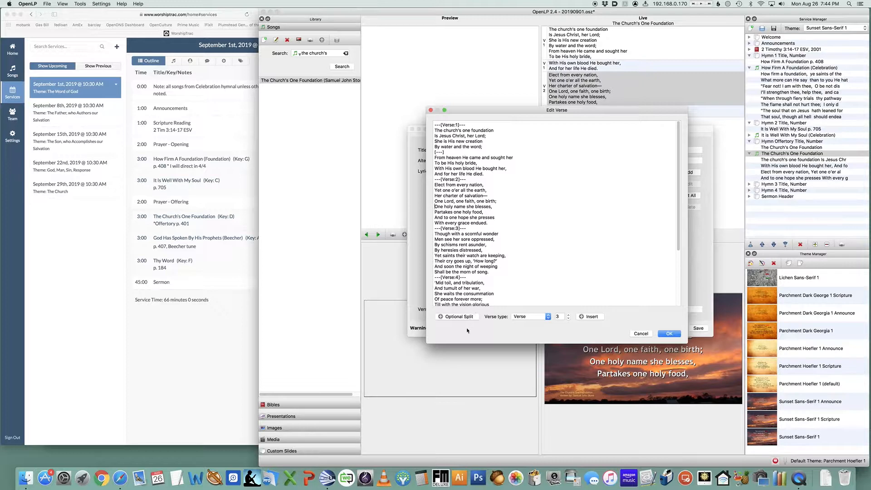
click(456, 317)
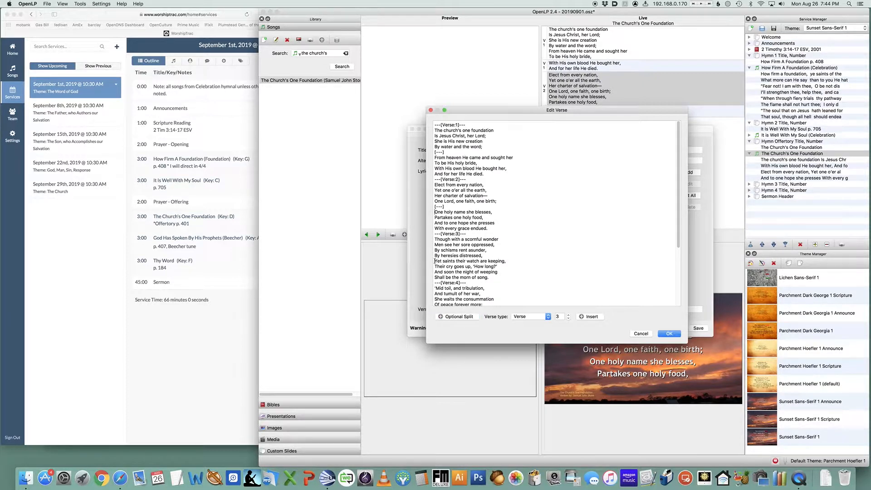
click(456, 317)
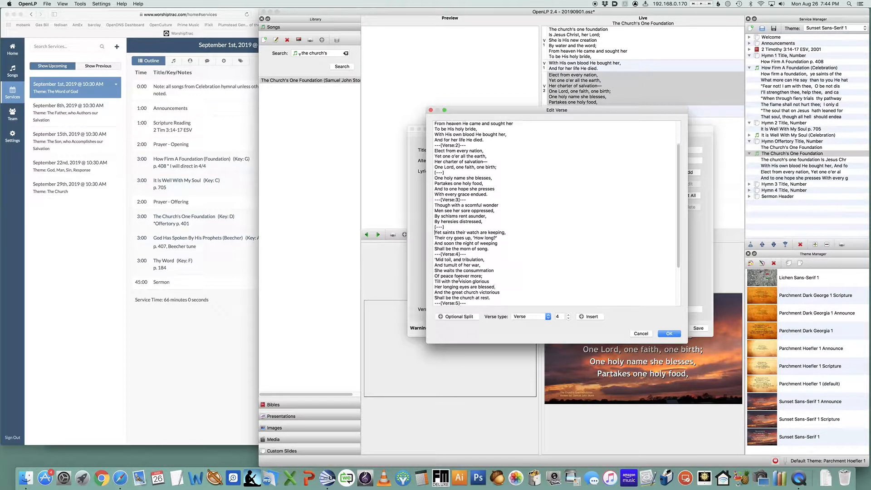
scroll(459, 277, down, 5)
click(435, 271)
click(456, 316)
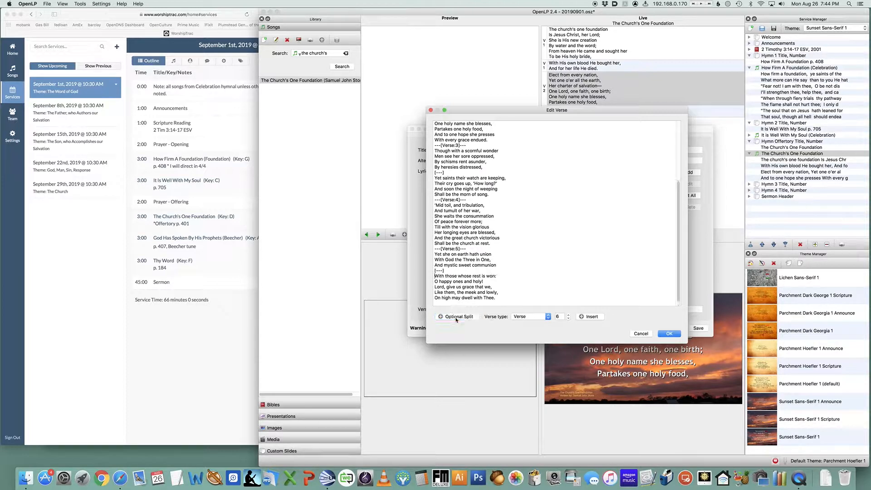
click(670, 334)
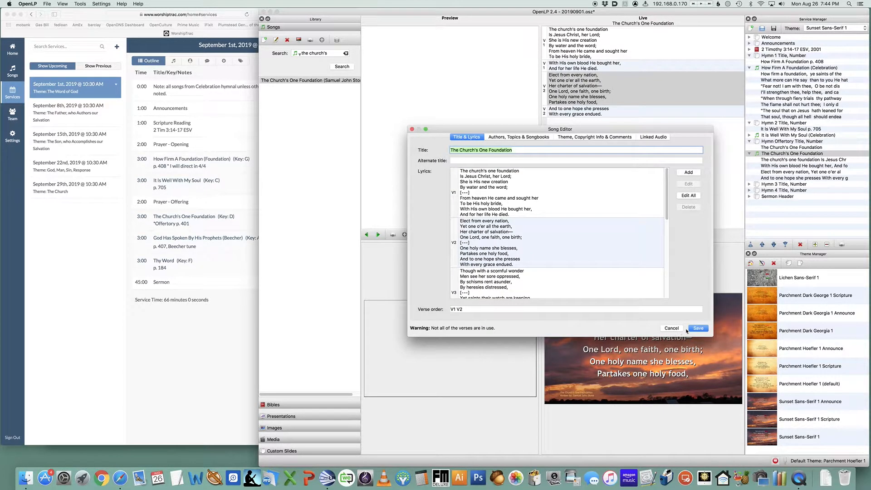
Save the edited song, then save the service file
click(697, 328)
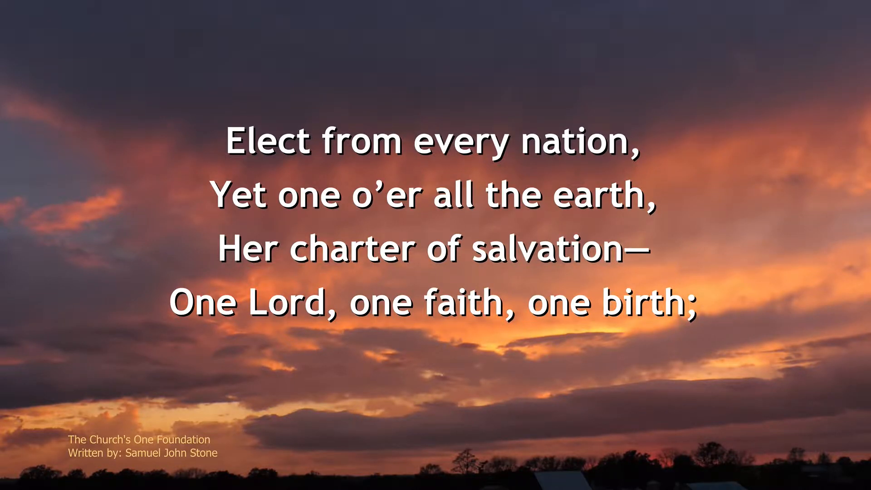
key(Down)
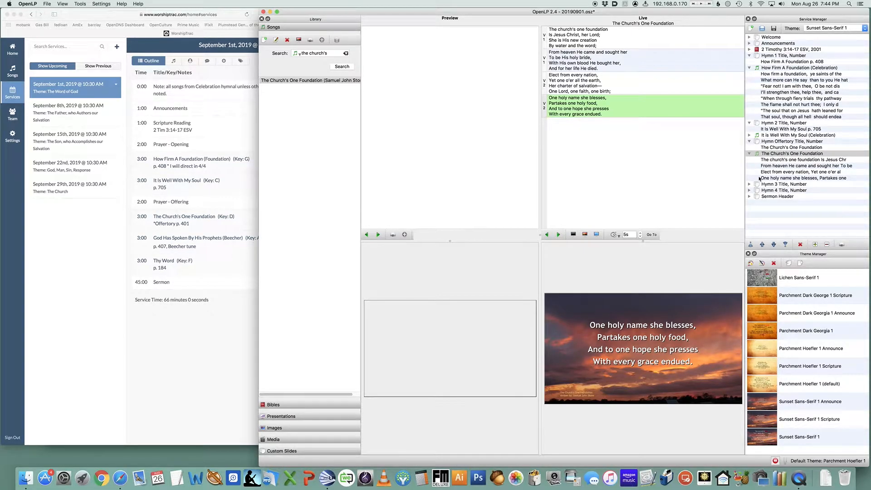
key(super+s)
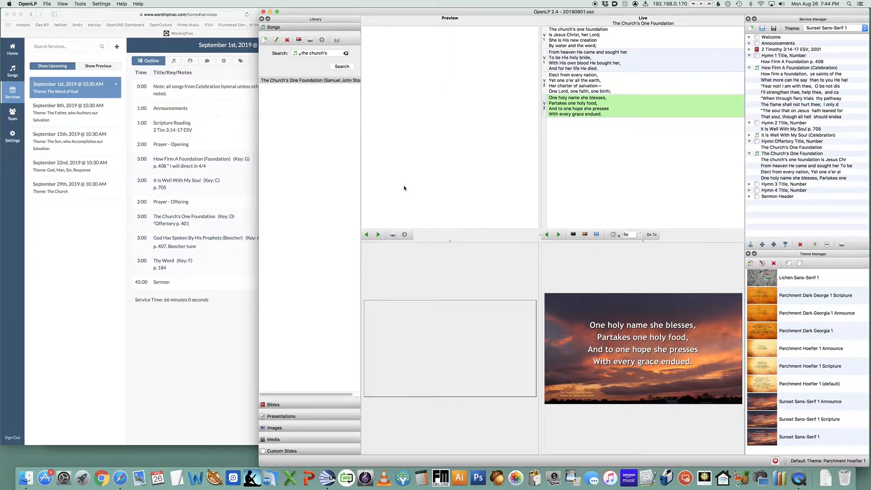
click(751, 197)
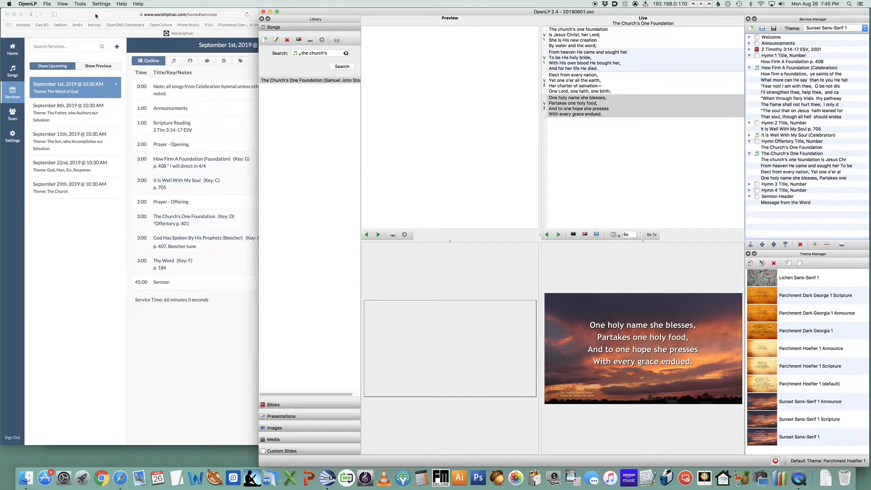
Switch to the browser and search Hymnary.org for "the church's one foundation"
click(95, 16)
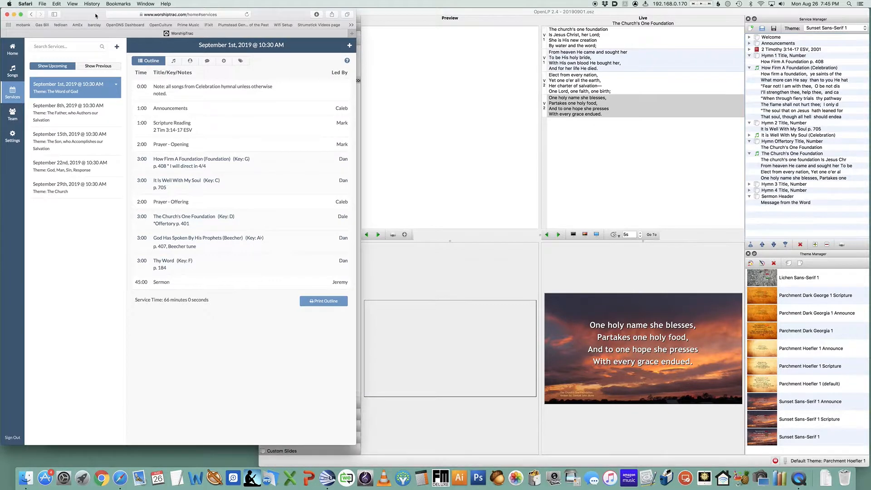
click(14, 15)
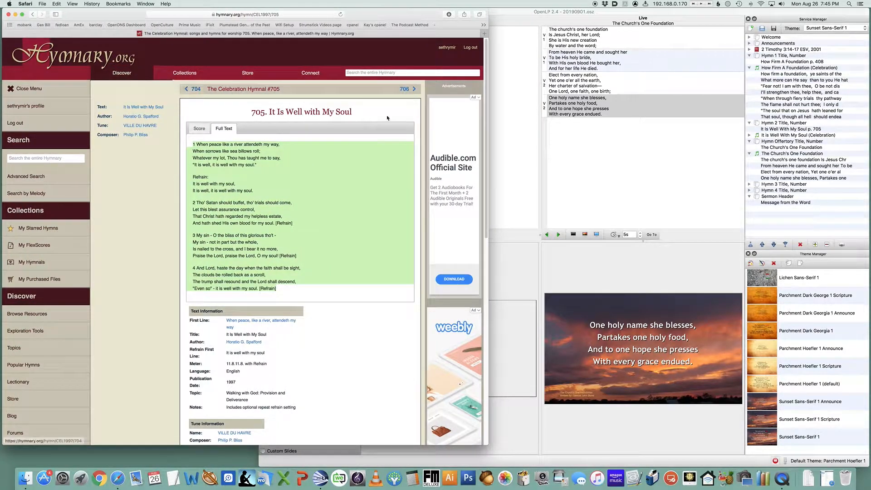
click(388, 74)
text(the )
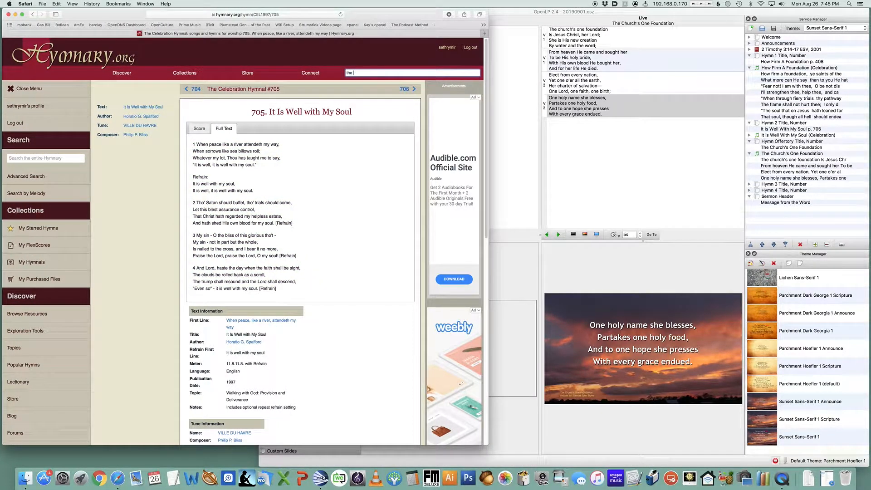
text(church's one foujnda)
key(BackSpace)
key(BackSpace)
key(BackSpace)
key(BackSpace)
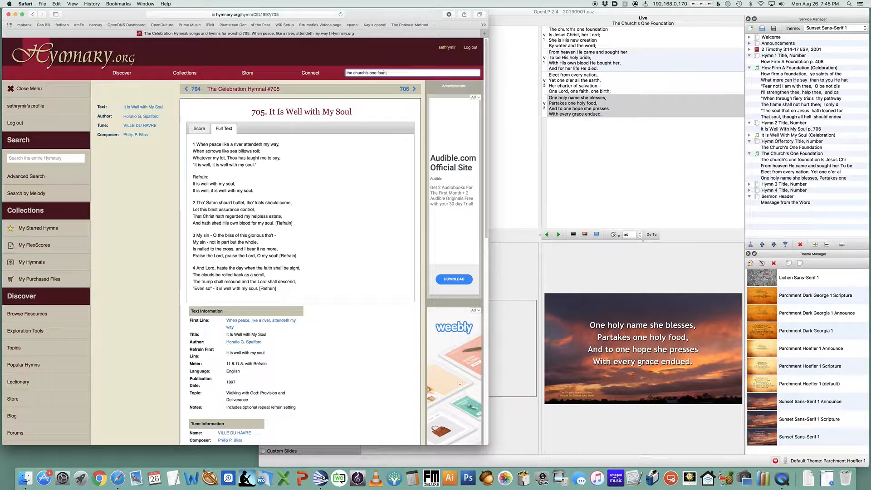
text(ndation)
key(Return)
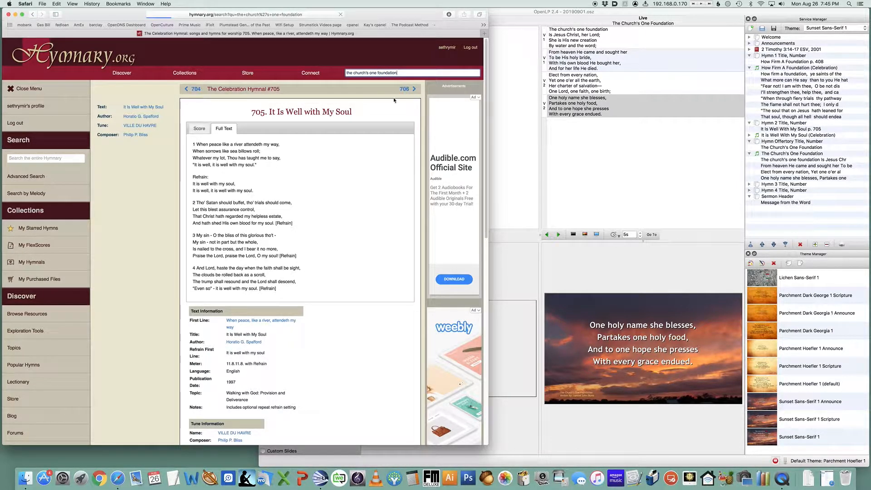
Reopen The Church's One Foundation from the service in the song editor and open all its lyrics in the verse editor, enlarging it
click(778, 153)
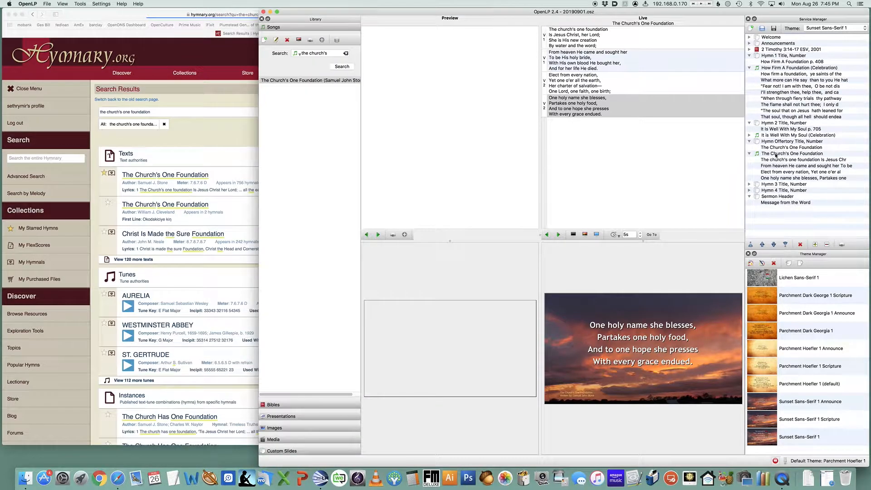
right_click(779, 155)
click(790, 158)
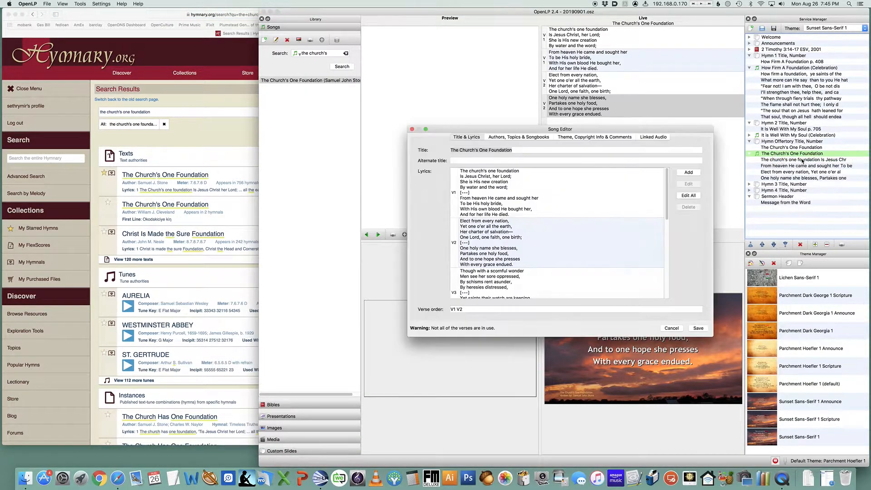
click(687, 196)
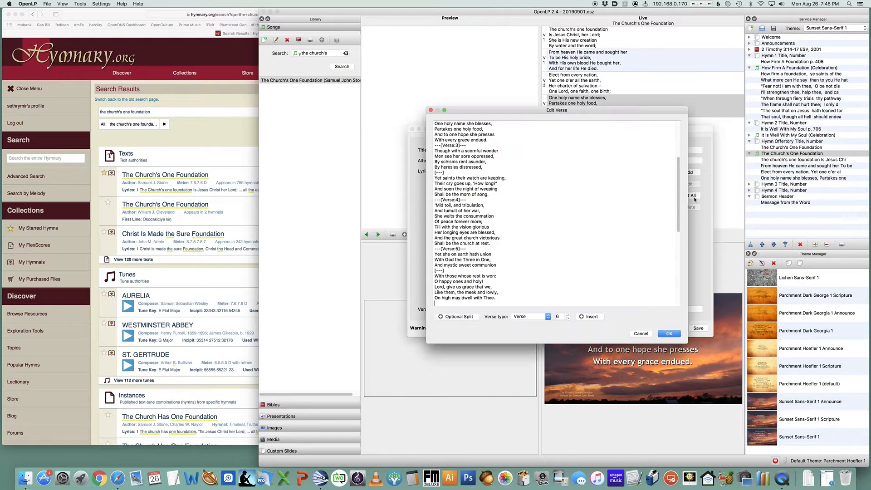
drag(502, 111, 449, 60)
scroll(477, 179, up, 10)
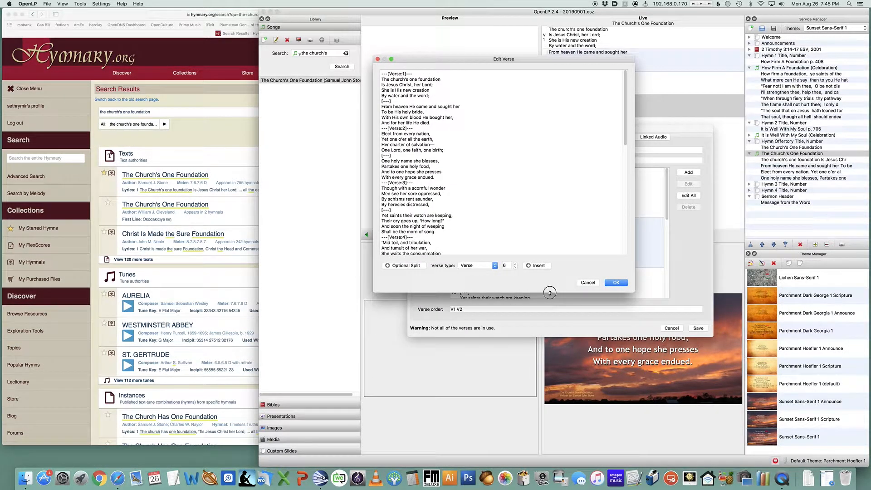
drag(551, 292, 558, 416)
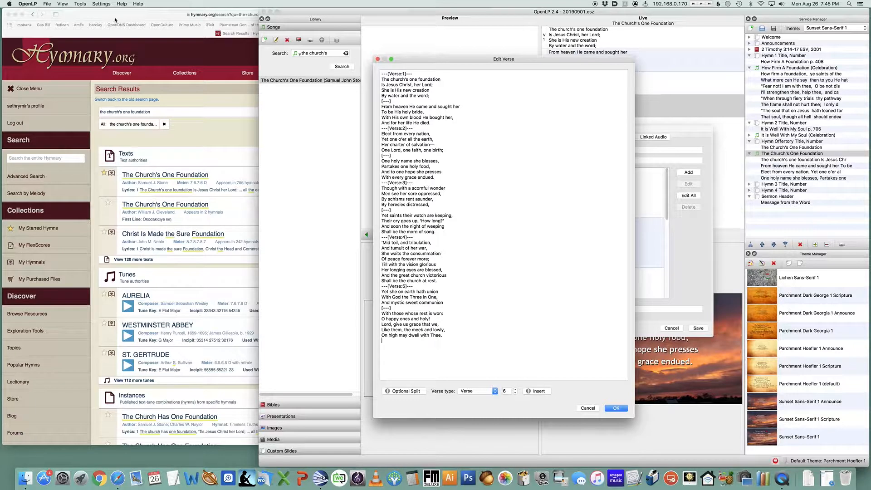
Open The Church's One Foundation text page from the Hymnary results and place the verse editor beside the browser
click(115, 20)
click(183, 177)
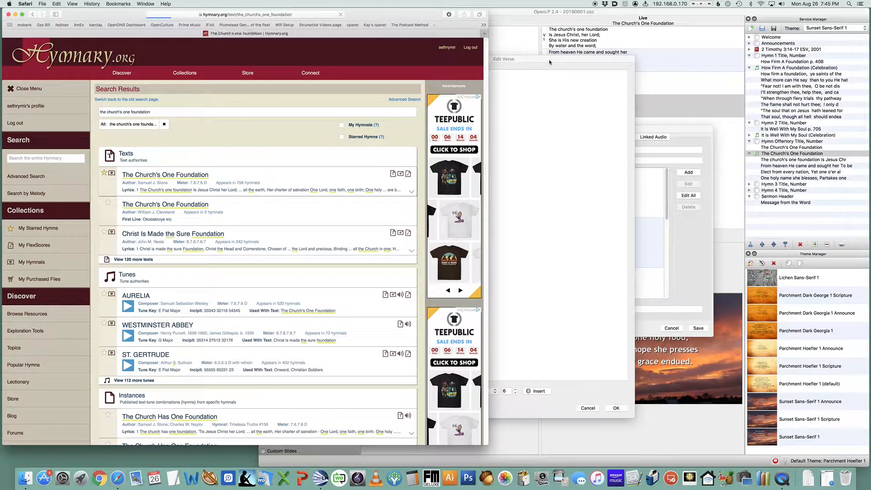
drag(546, 60, 701, 37)
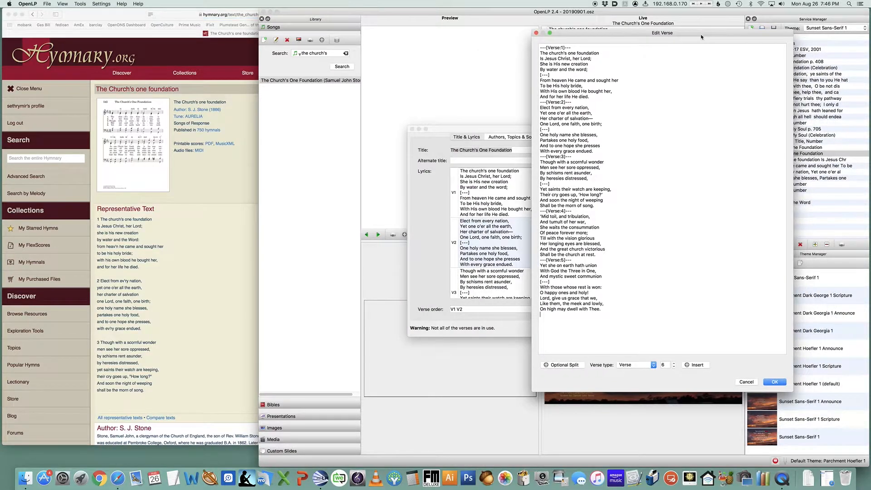
Browse the hymn's Hymnary page and its instances, including The Celebration Hymnal #401, against the editor's lyrics
click(120, 20)
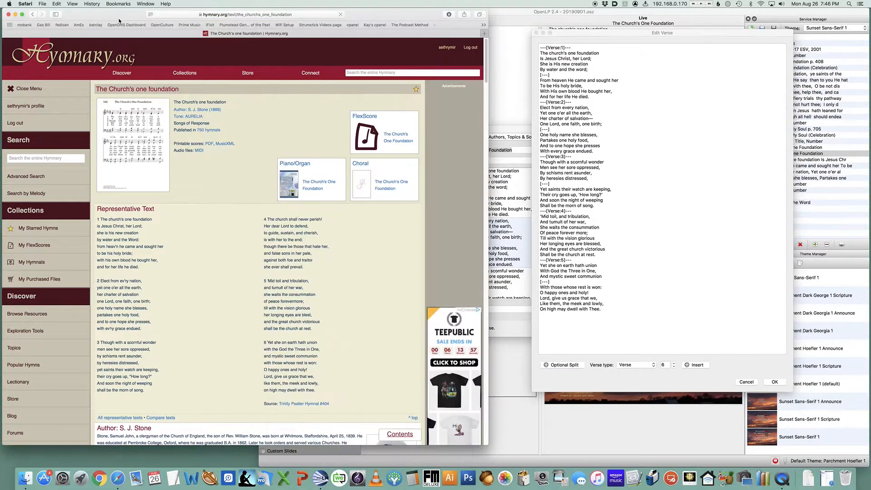
scroll(196, 255, down, 15)
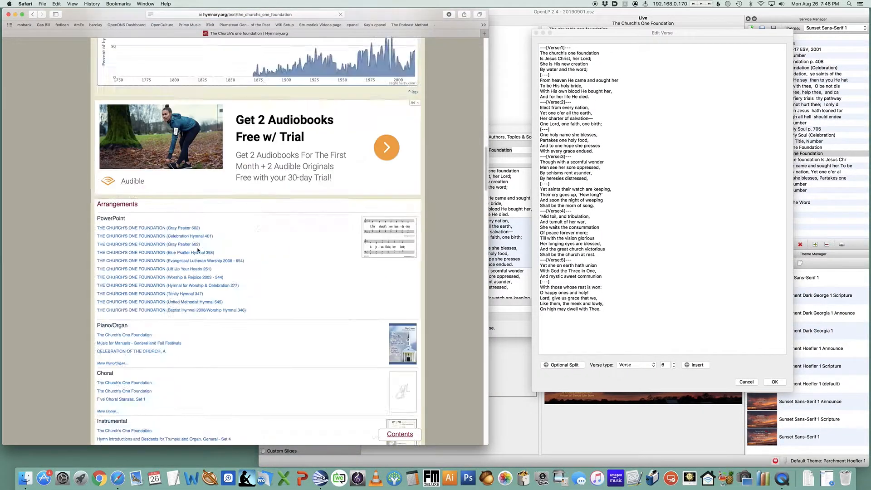
scroll(197, 250, down, 10)
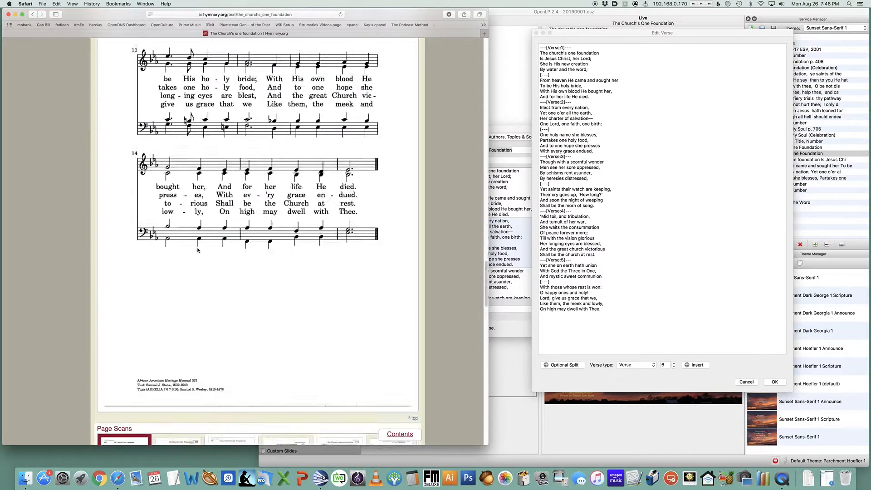
scroll(198, 251, down, 15)
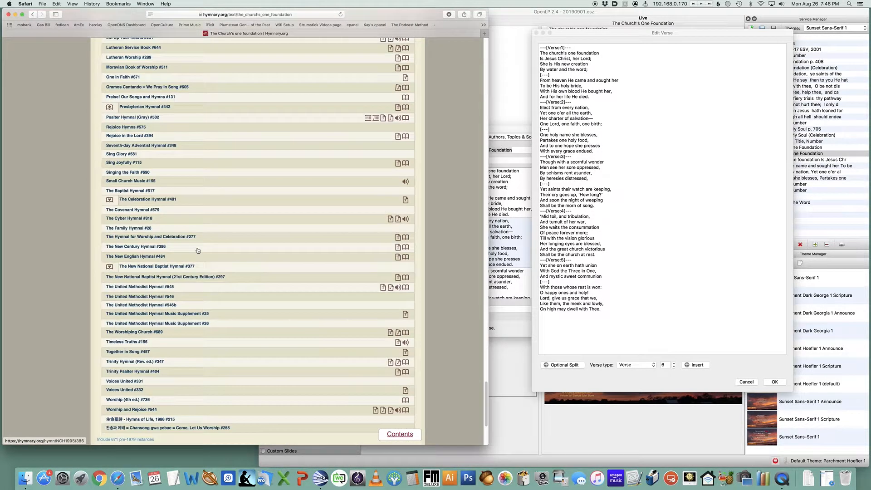
click(149, 200)
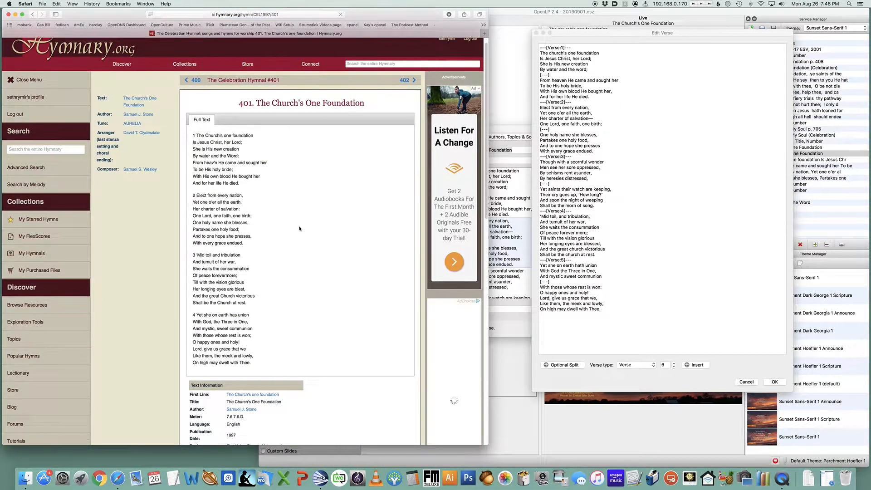
click(32, 15)
scroll(196, 223, up, 15)
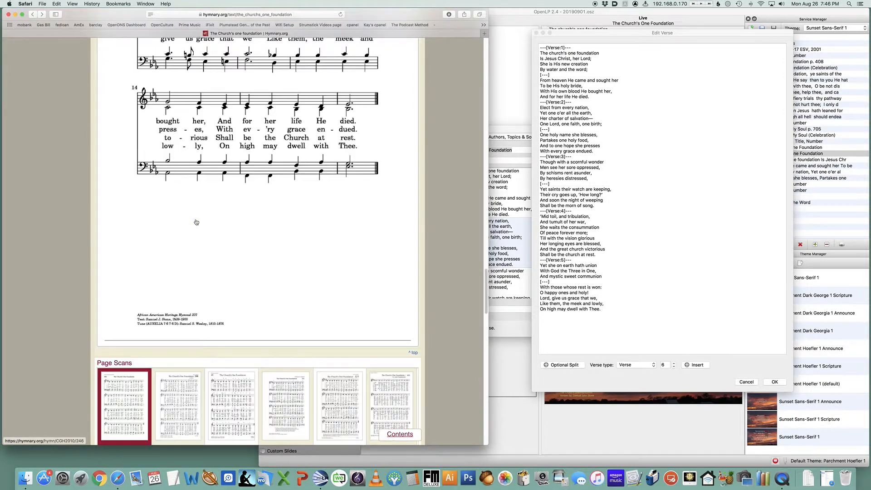
scroll(197, 222, up, 20)
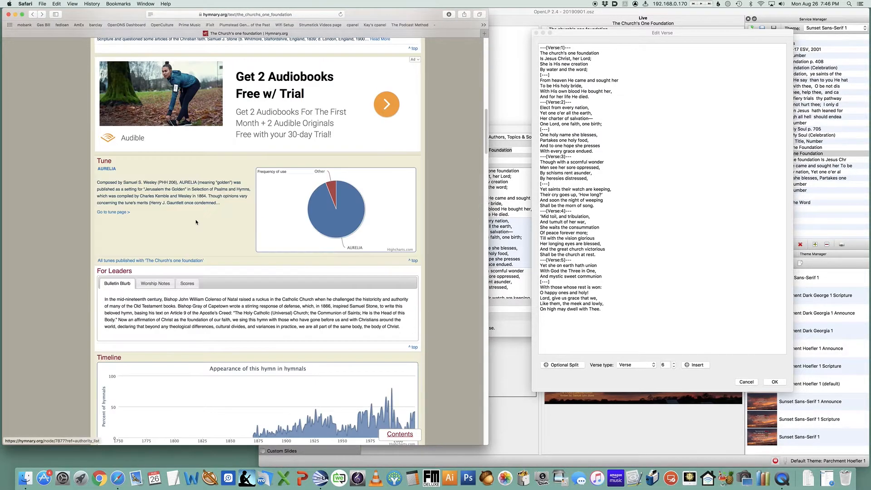
scroll(196, 222, down, 12)
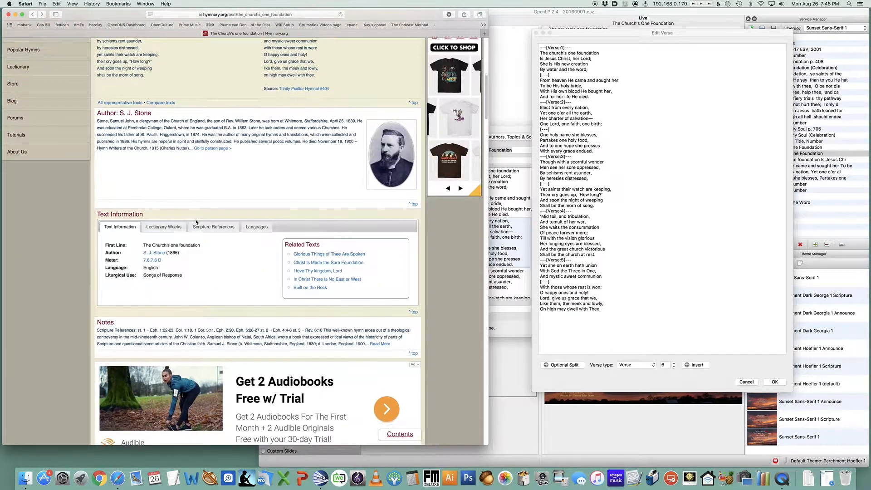
scroll(196, 222, down, 4)
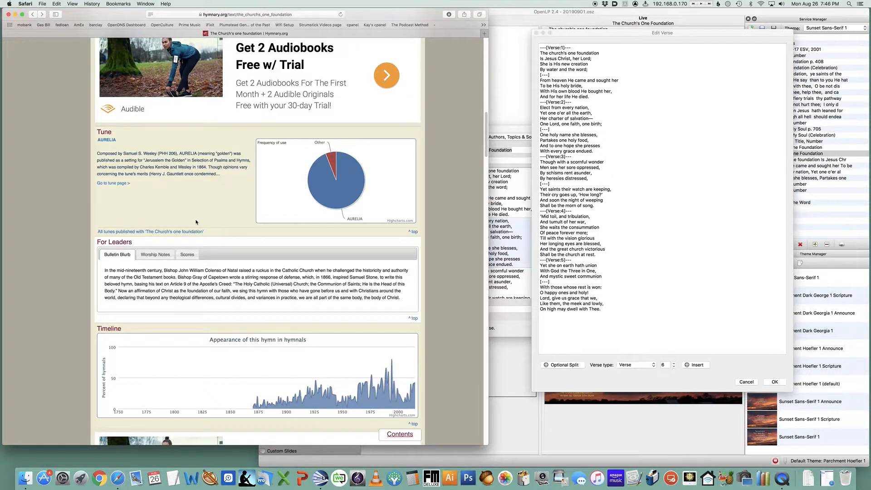
scroll(196, 222, down, 15)
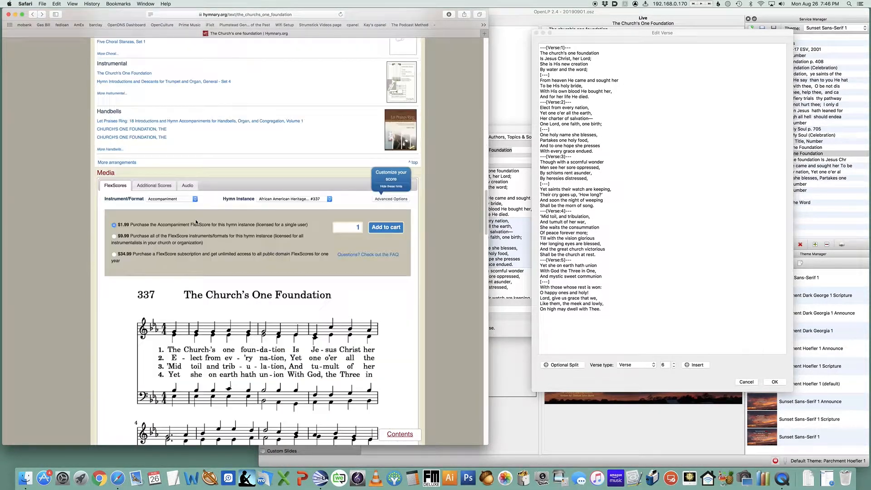
scroll(196, 222, down, 20)
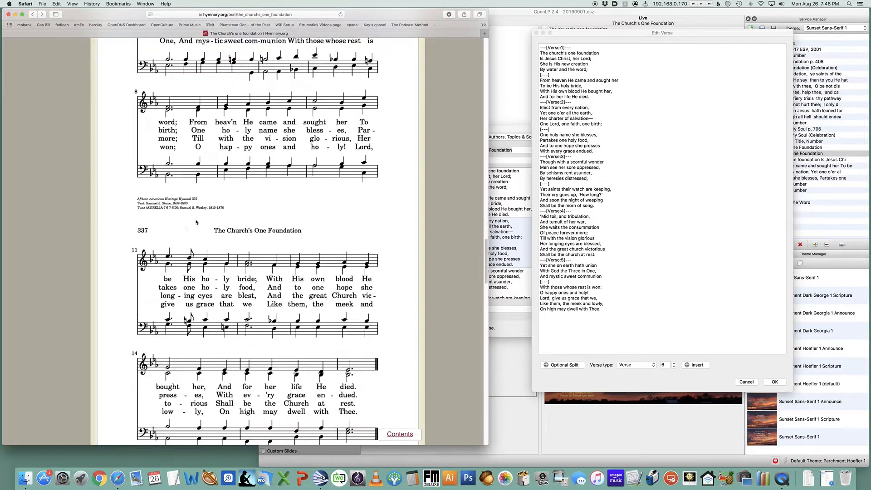
scroll(197, 222, down, 8)
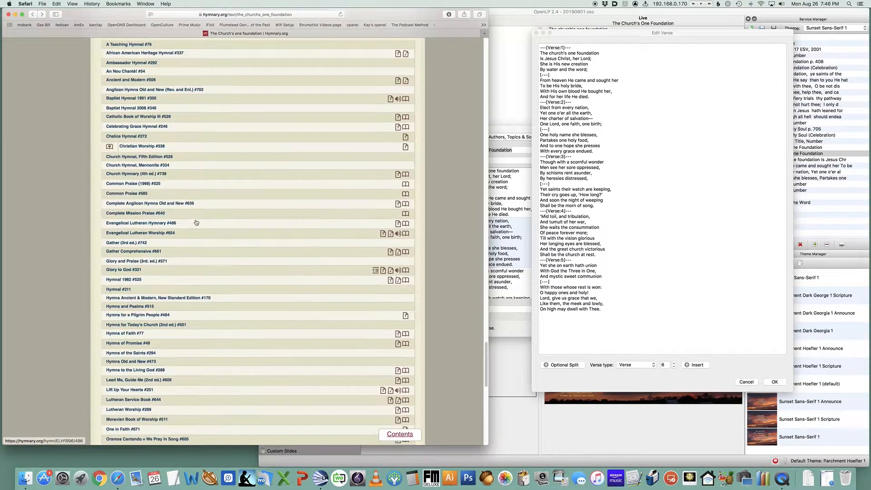
scroll(196, 222, up, 9)
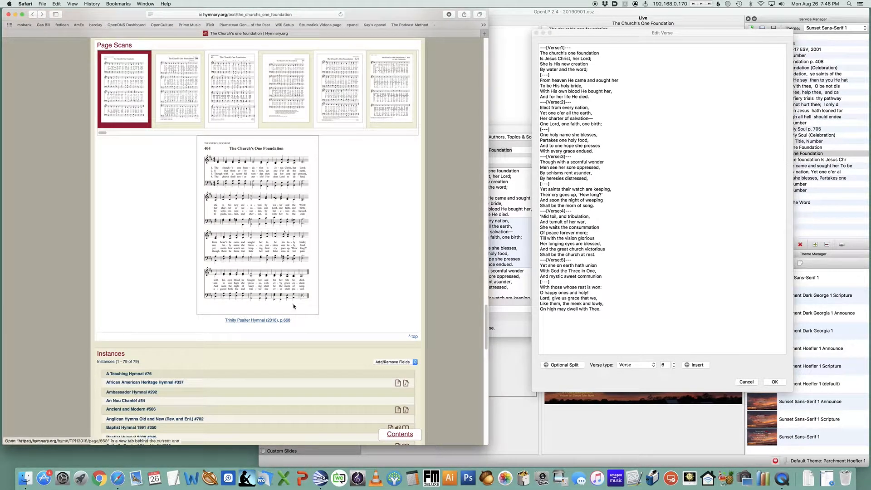
Open the hymn text comparison and compare against The Celebration Hymnal #401 version
key(super+f)
text(compare)
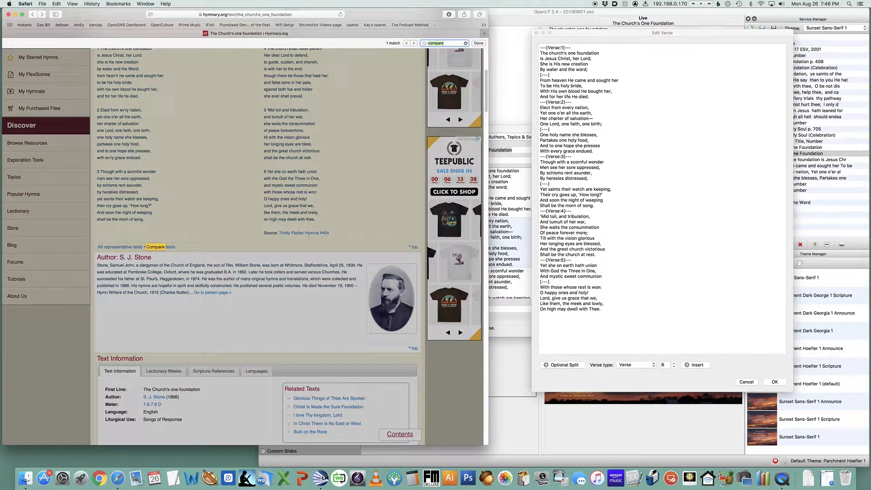
click(169, 247)
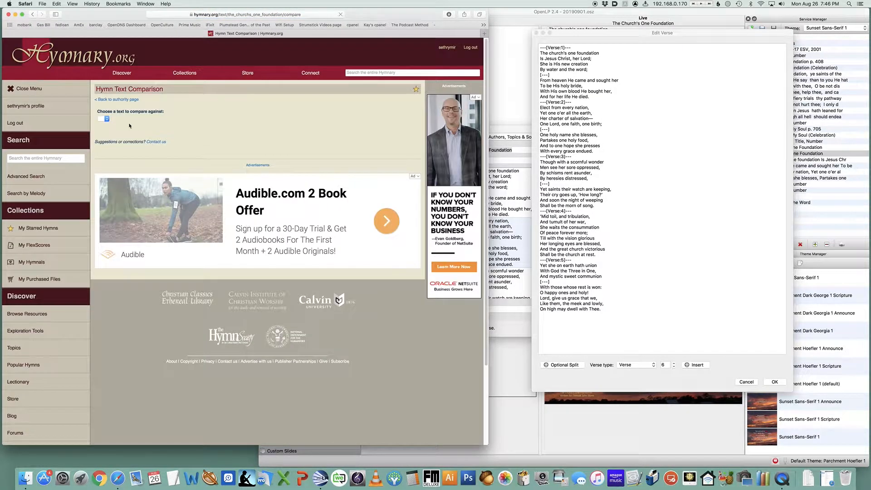
click(112, 120)
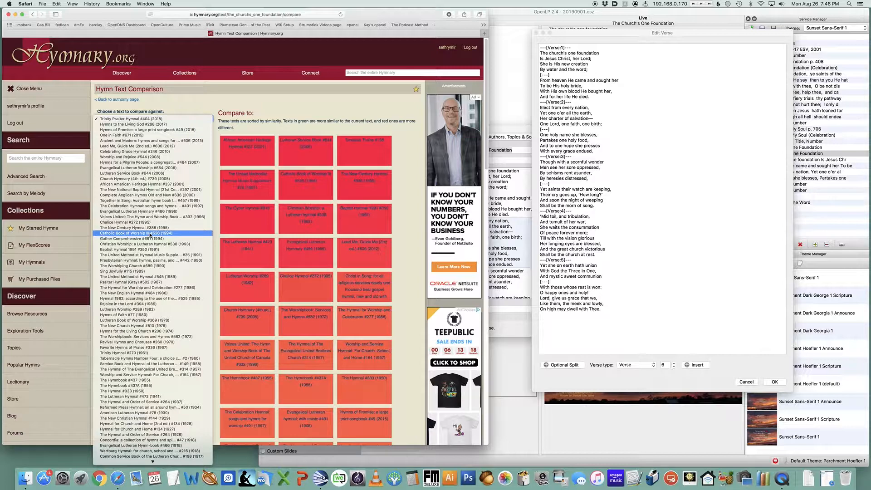
text(the c)
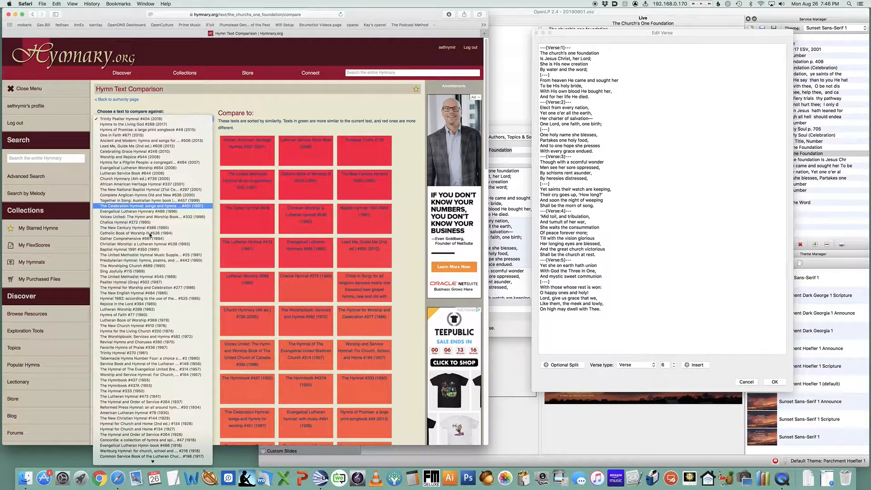
click(155, 206)
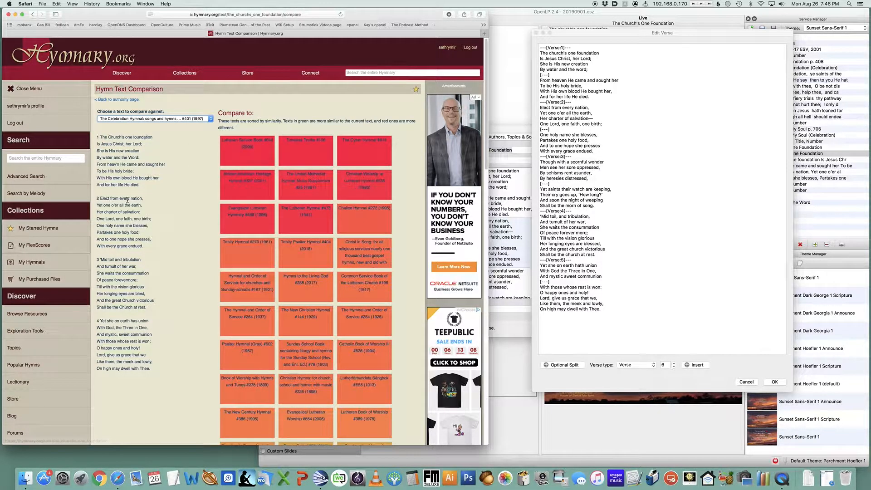
scroll(169, 280, down, 3)
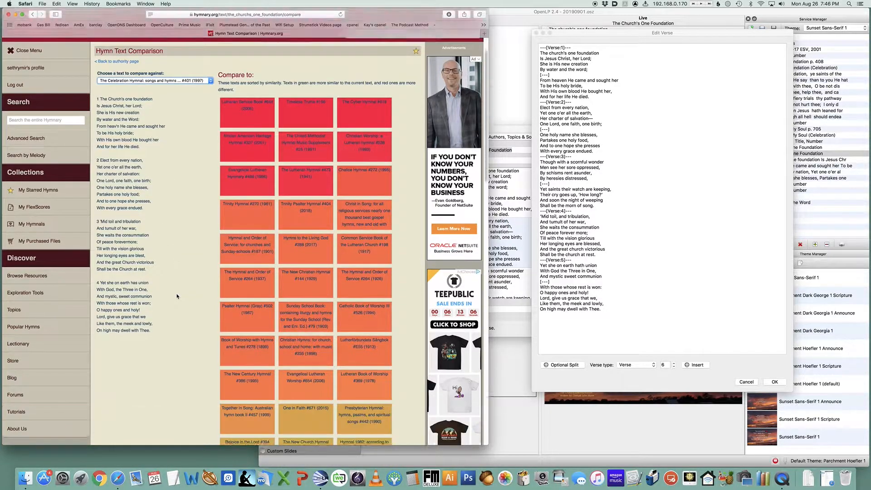
Compare the hymn text against the Evangelical Lutheran Hymnary #486 version, then switch back to The Celebration Hymnal #401
scroll(177, 295, up, 3)
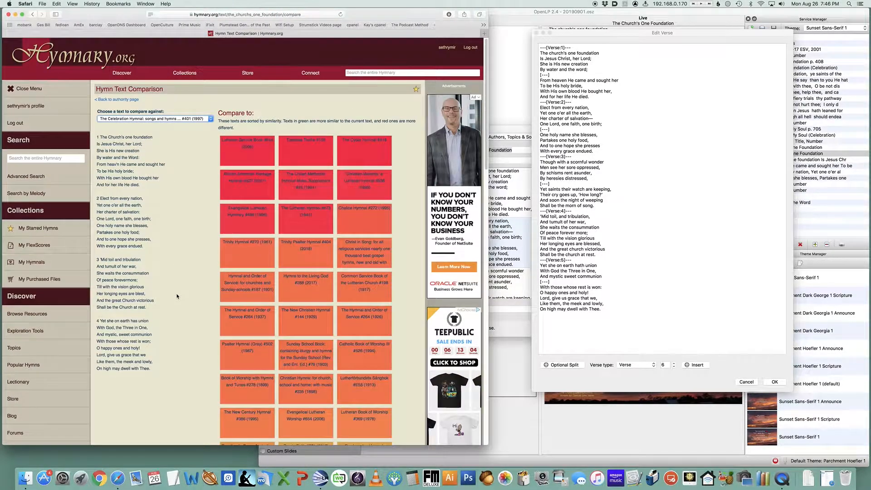
click(172, 119)
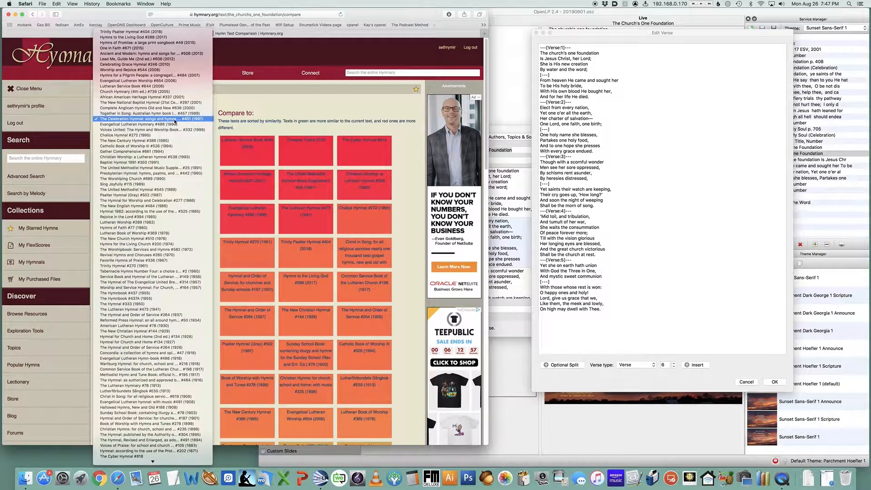
click(173, 124)
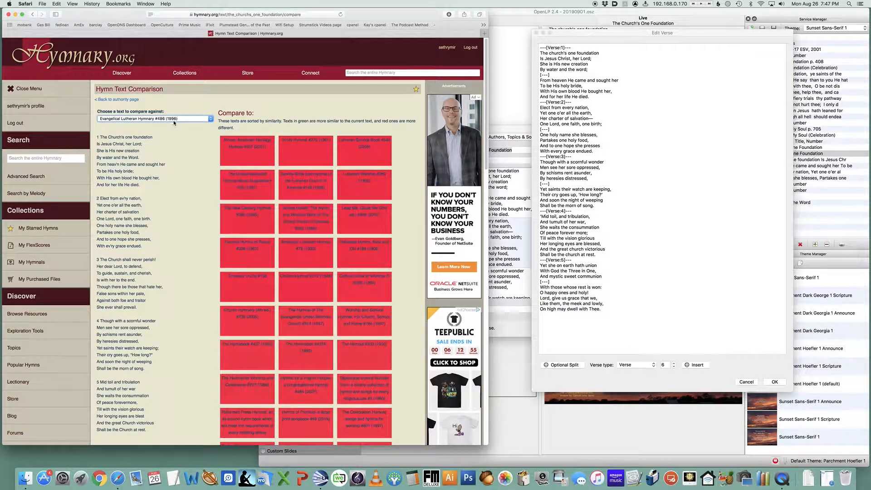
scroll(172, 190, down, 2)
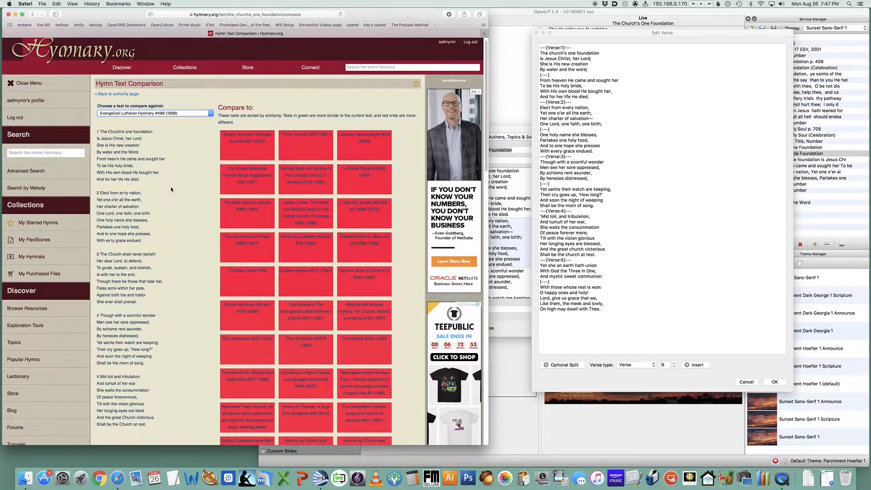
click(169, 101)
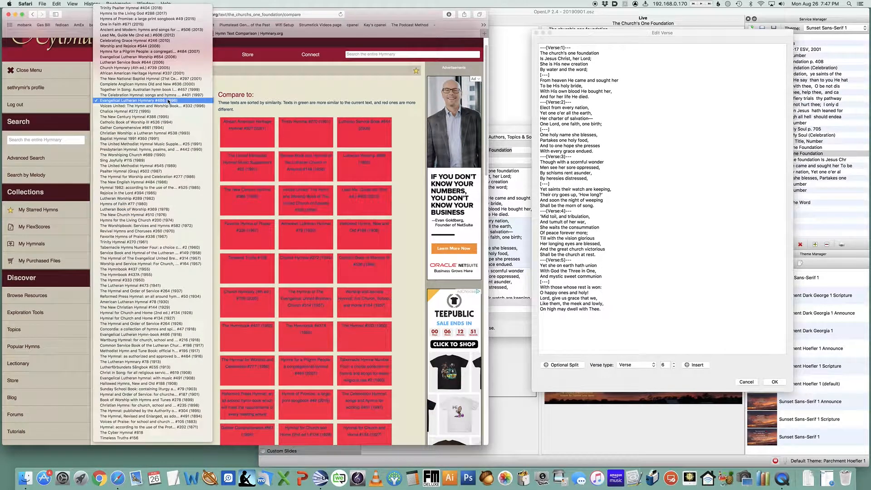
click(169, 96)
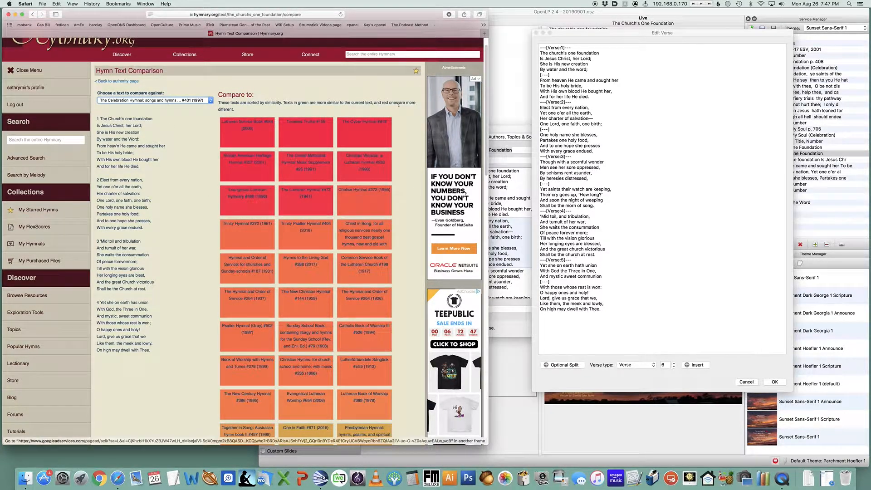
Delete the verse beginning 'Though with a scornful wonder' from the lyrics and renumber the remaining verses
click(570, 32)
drag(570, 32, 215, 85)
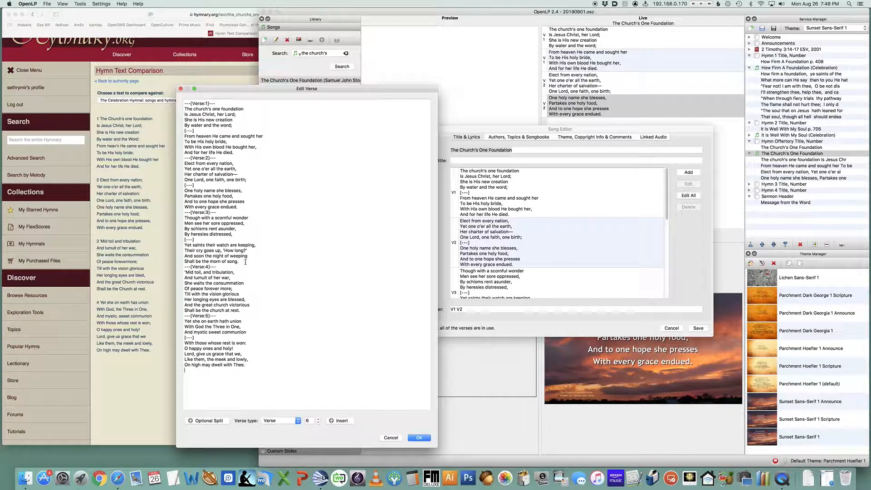
drag(245, 262, 145, 212)
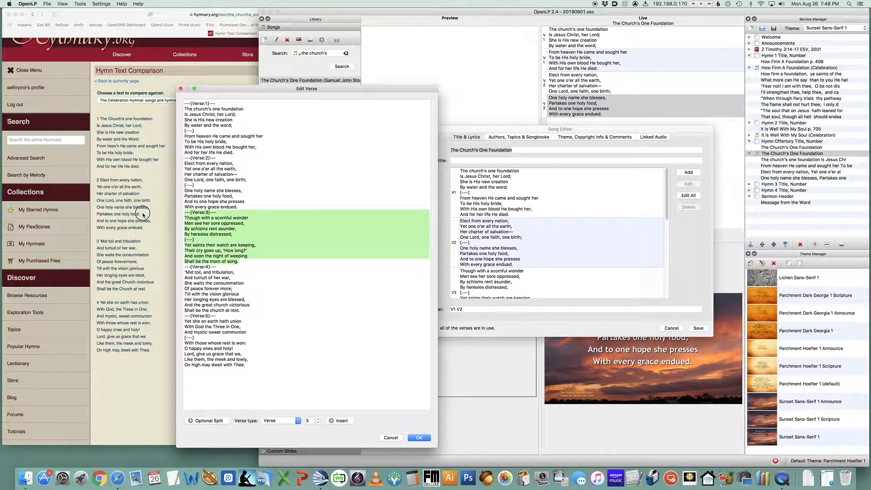
key(BackSpace)
key(BackSpace)
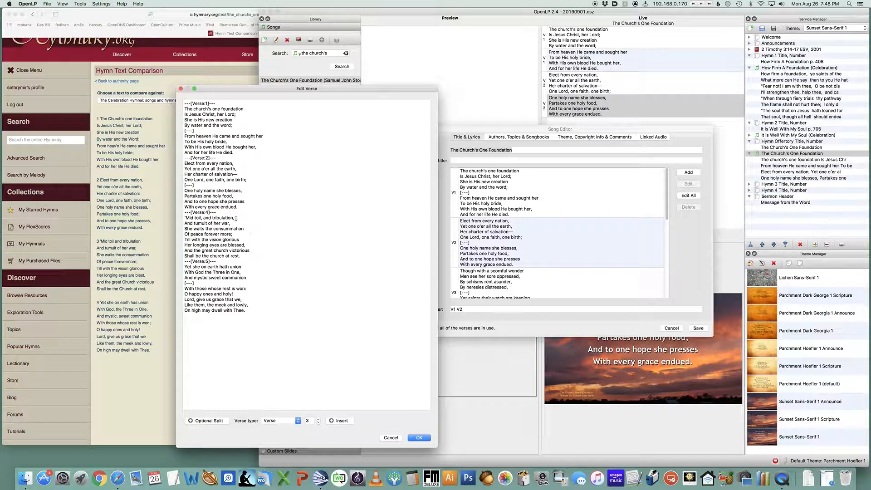
text(3)
double_click(207, 261)
click(419, 438)
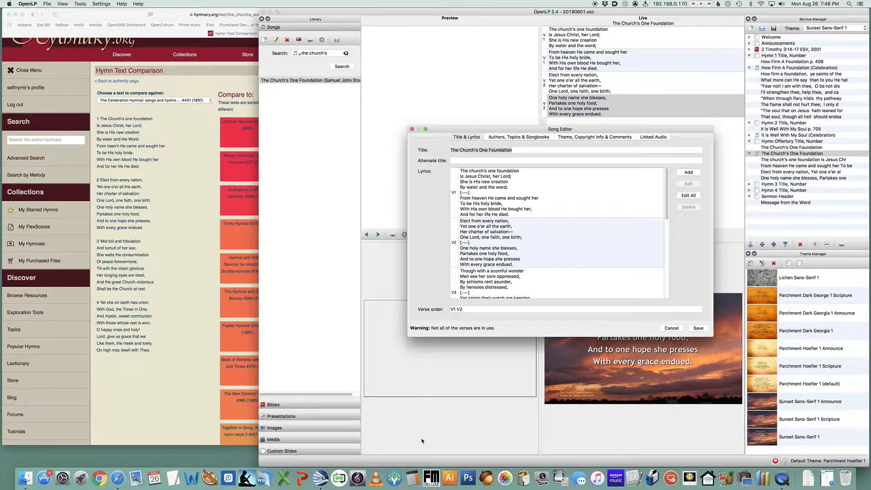
Append (Celebration) to the song title
click(527, 149)
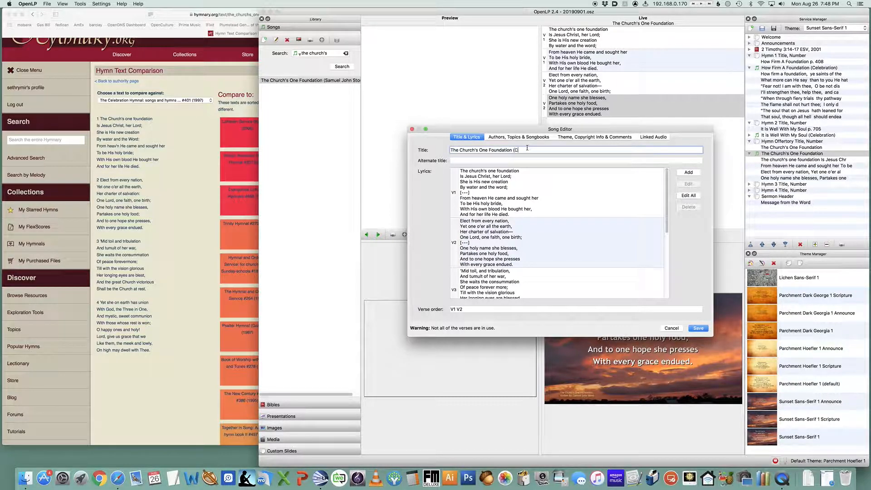
text((Celebration))
Add the Celebration Hymnal songbook and a new topic named Church to the song
click(532, 137)
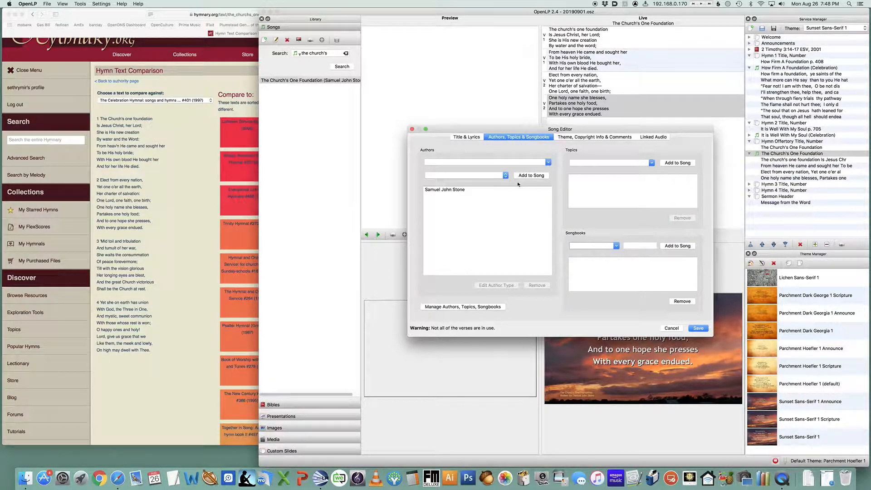
click(617, 246)
click(594, 247)
click(679, 246)
click(638, 164)
text(Church)
click(678, 163)
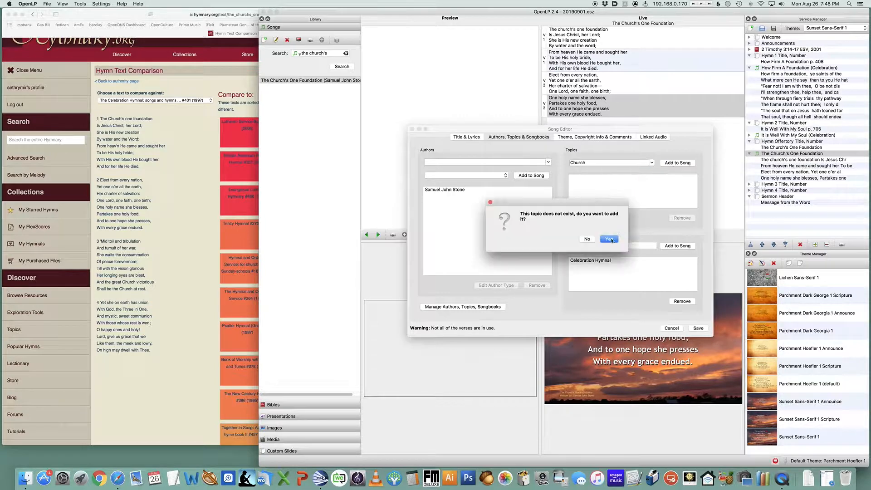
click(610, 239)
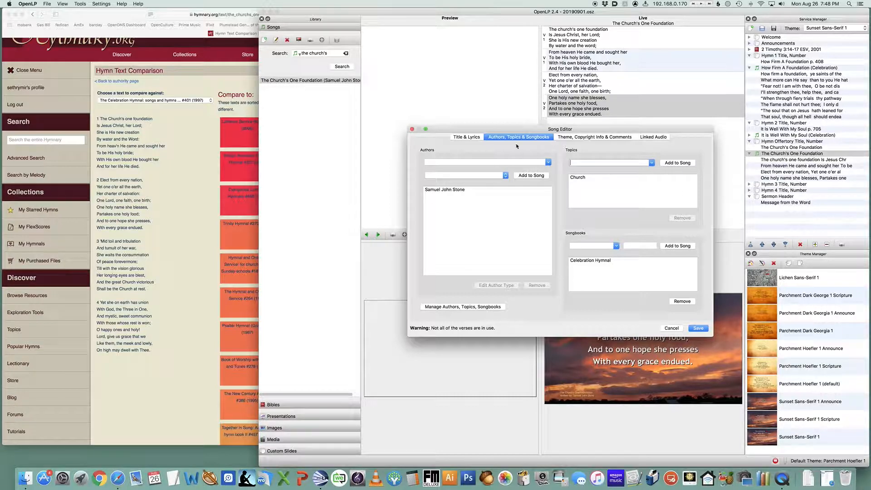
click(621, 137)
click(652, 138)
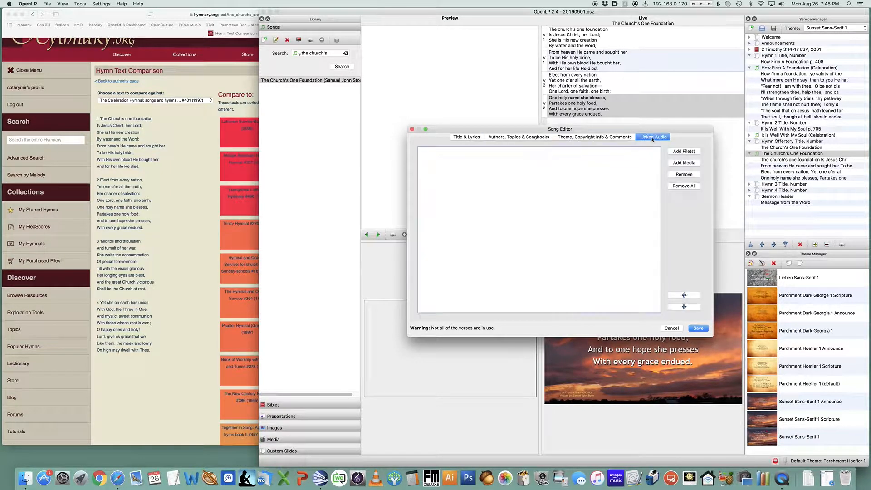
click(472, 138)
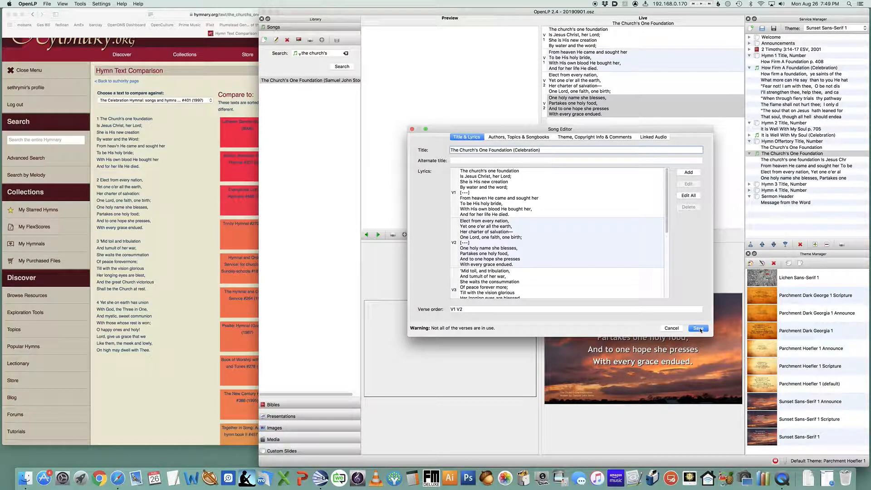
Move verse 4's optional split below 'With those whose rest is won:', add one before 'Till with the vision glorious', and save the song
scroll(532, 271, down, 5)
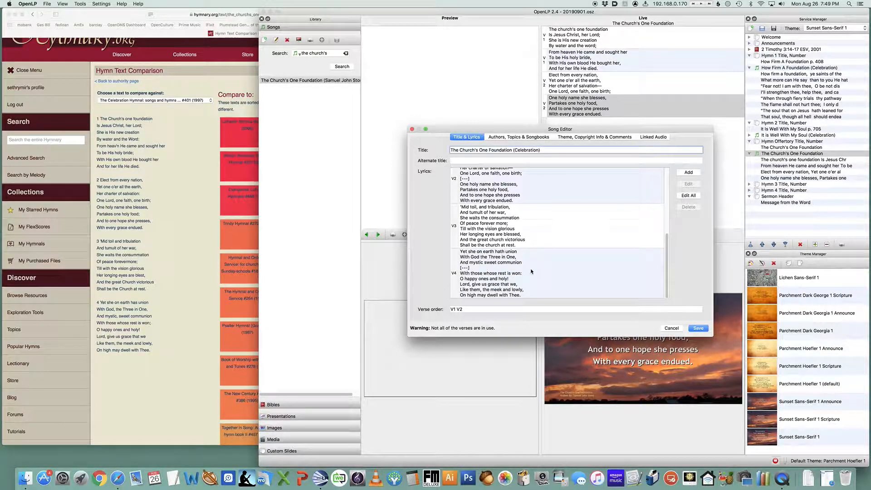
scroll(558, 279, up, 5)
scroll(558, 280, down, 5)
click(688, 196)
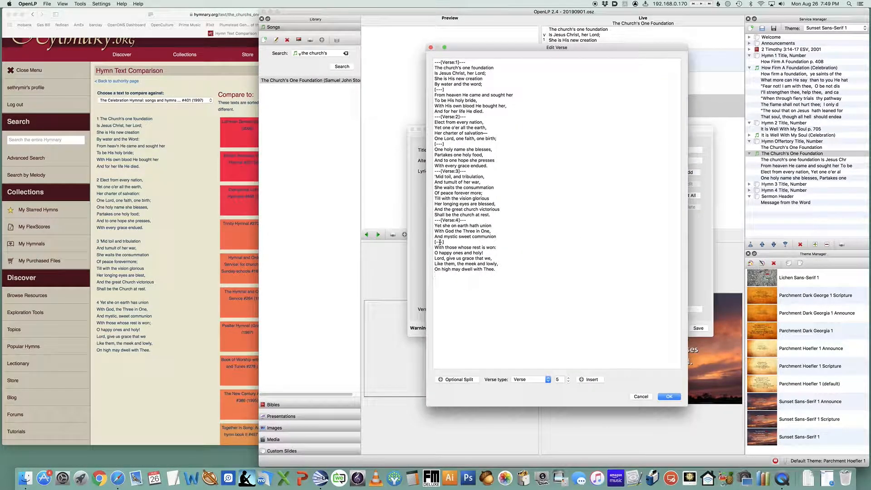
triple_click(440, 242)
key(BackSpace)
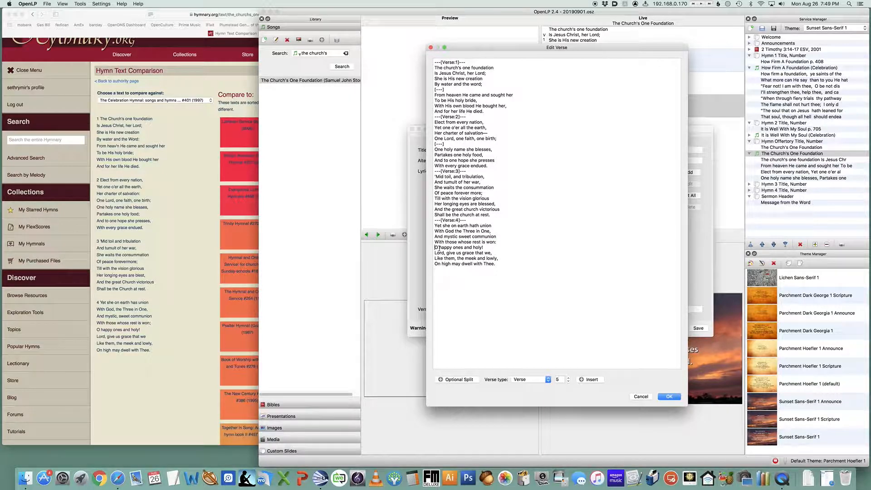
click(473, 380)
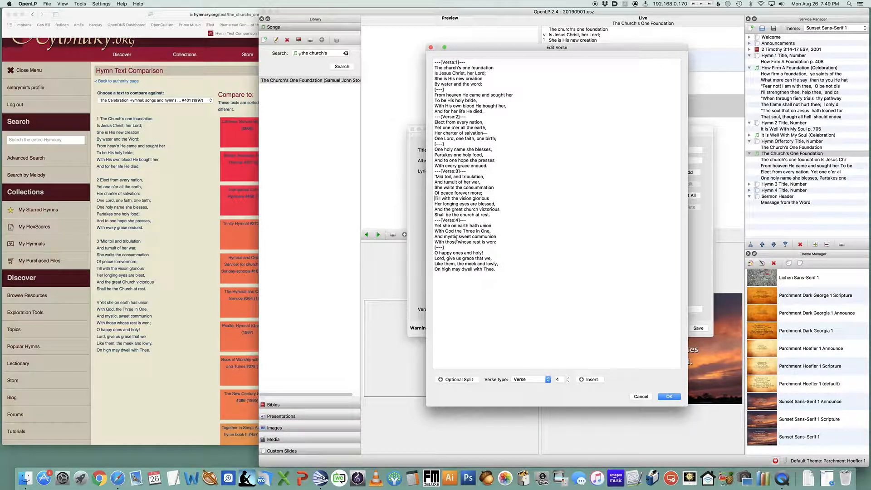
click(468, 381)
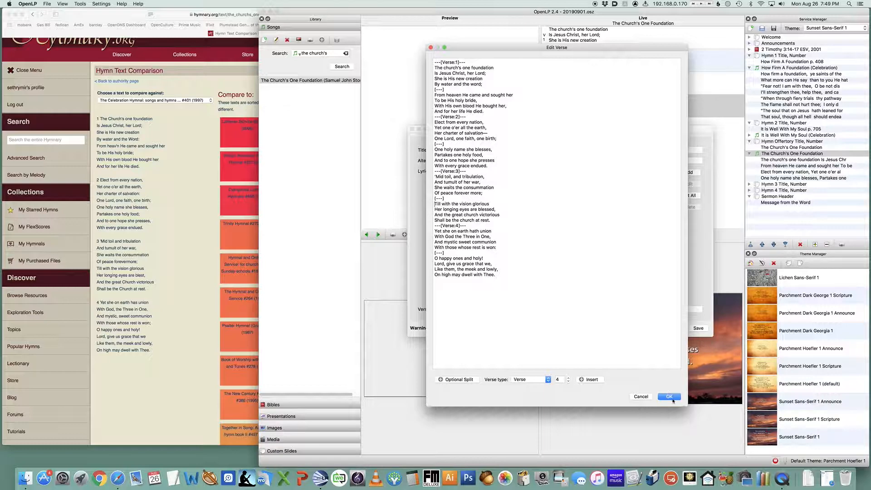
click(670, 396)
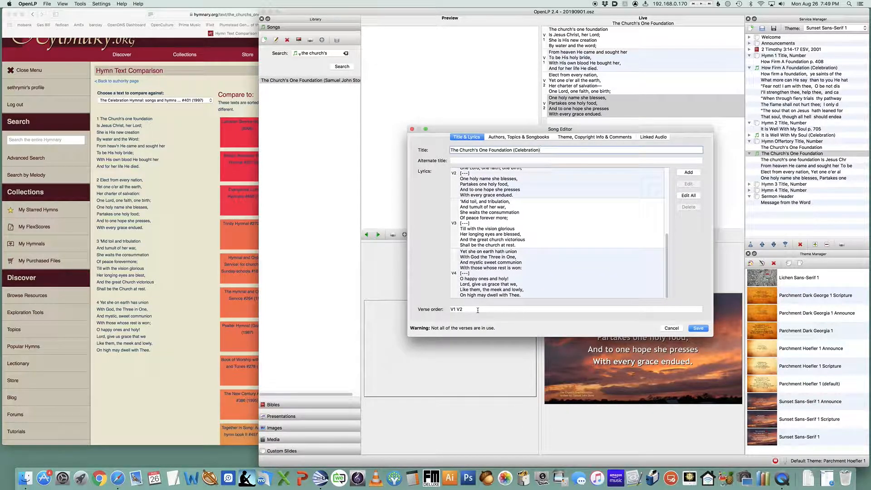
click(699, 328)
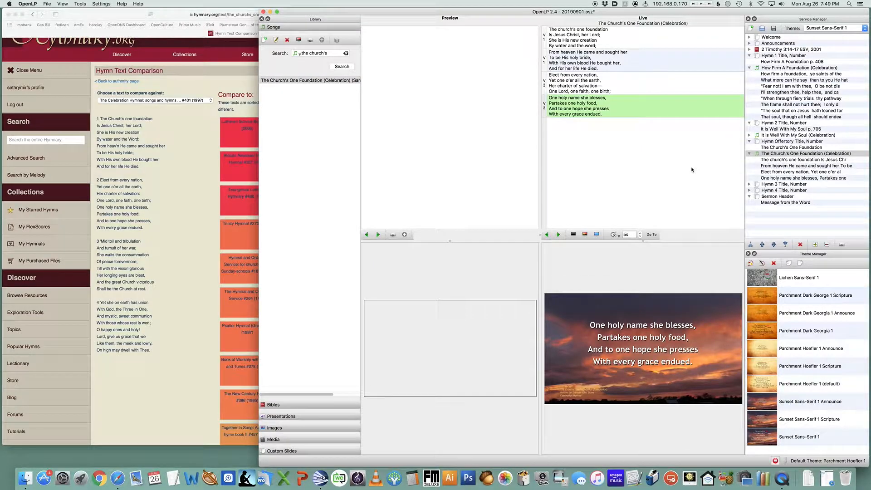
Save the service and collapse the expanded items in the service list
key(super+s)
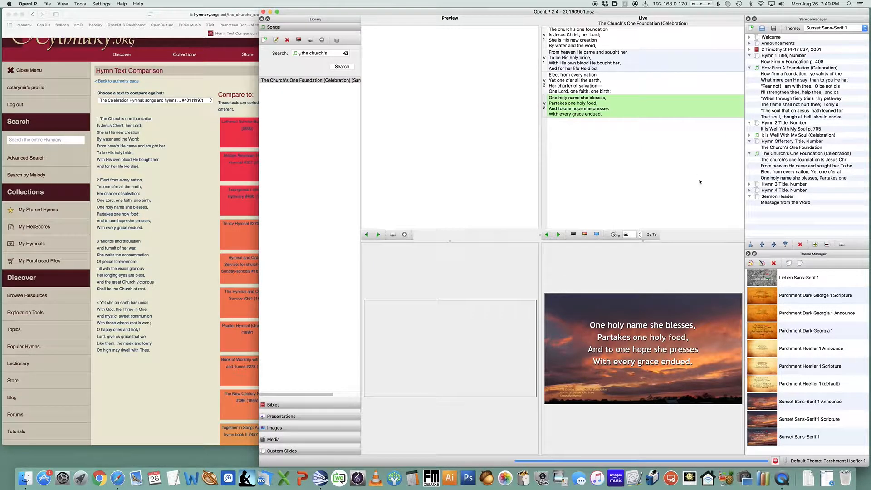
click(750, 141)
click(750, 147)
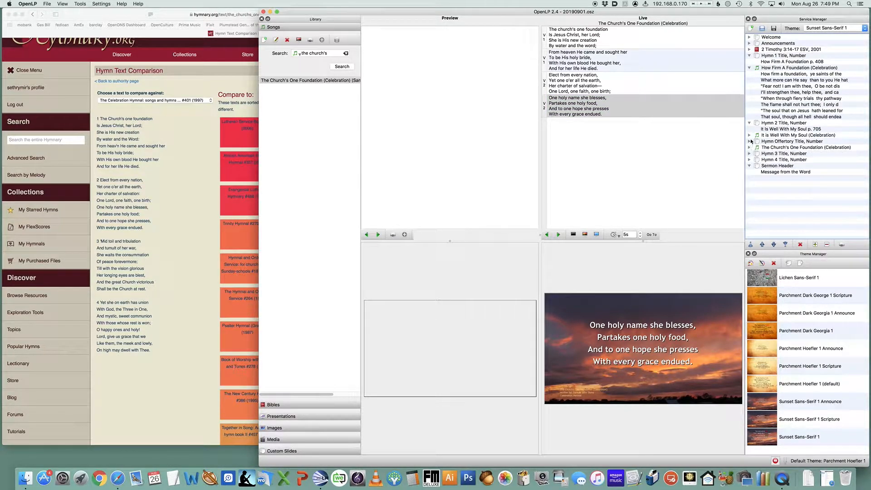
click(750, 123)
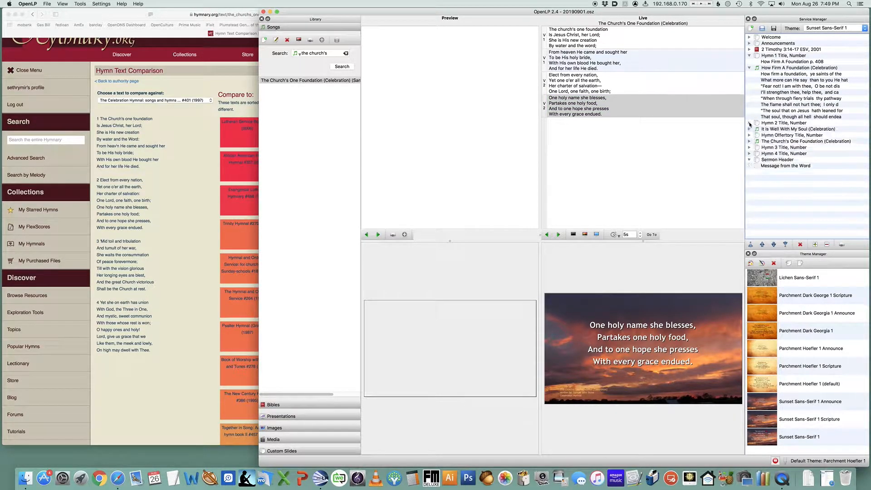
click(750, 68)
click(750, 56)
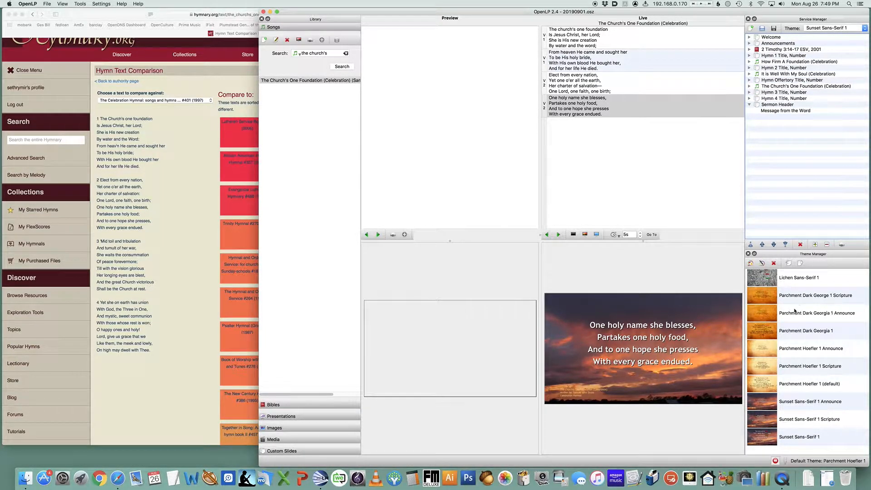
Apply the Lichen Sans-Serif 1 service theme and step through the service live starting from Welcome
click(829, 29)
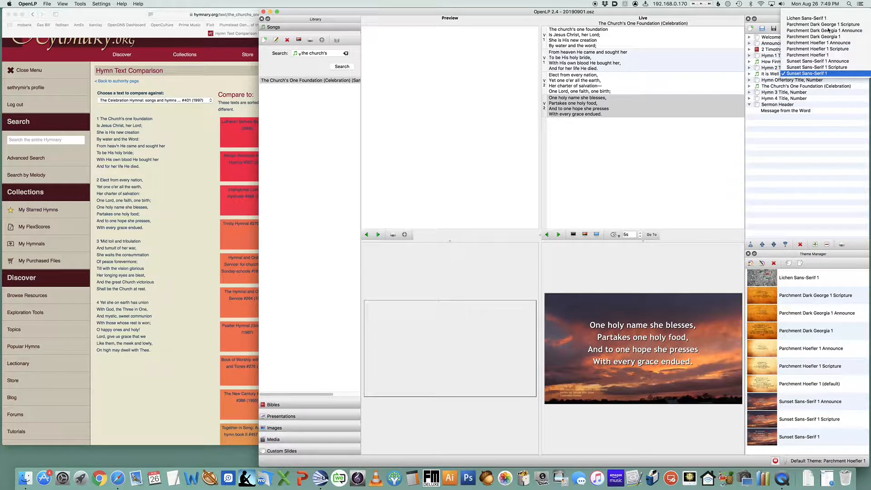
click(827, 18)
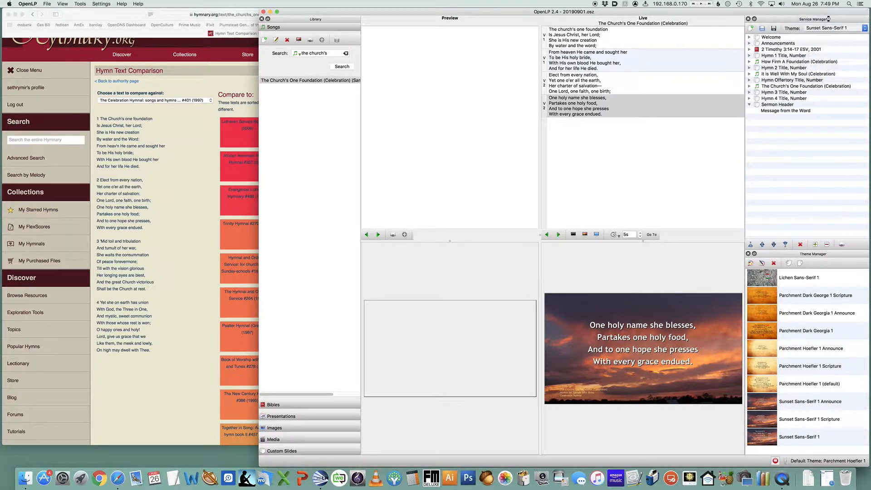
click(780, 38)
double_click(779, 38)
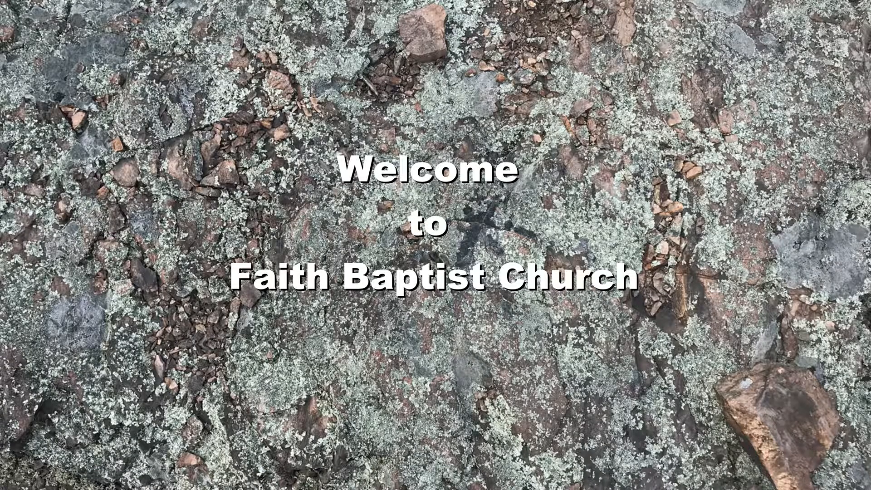
key(Right)
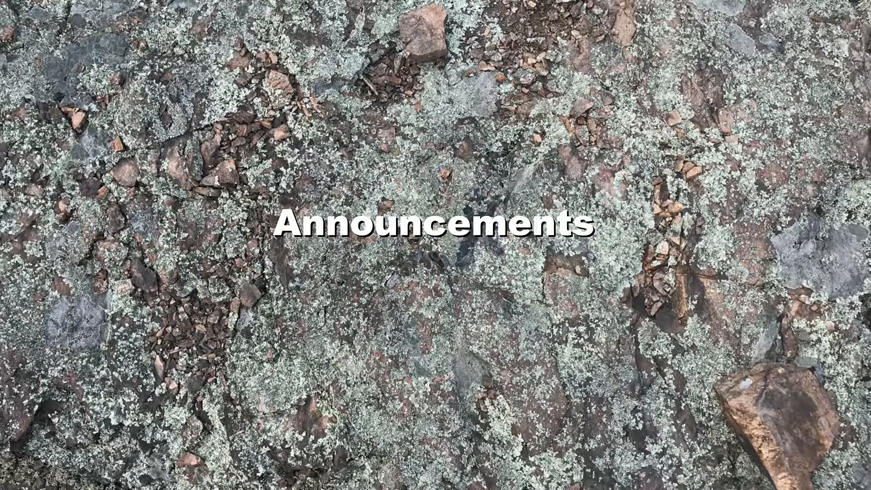
key(Right)
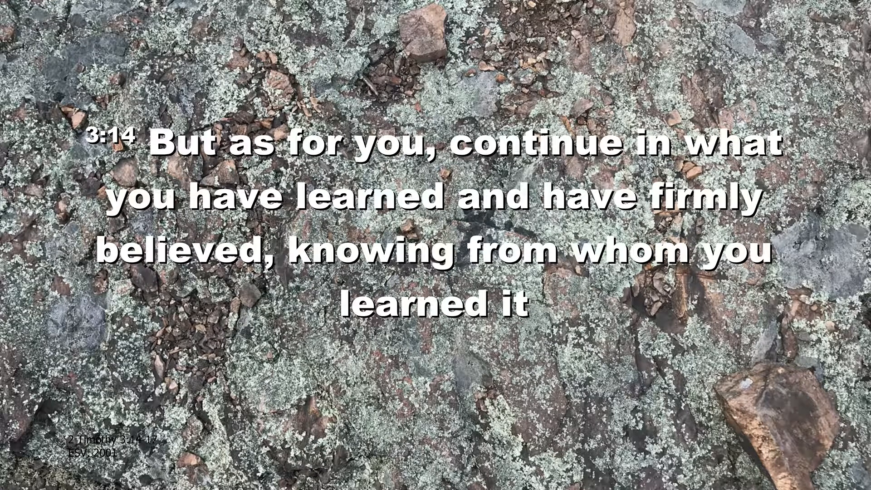